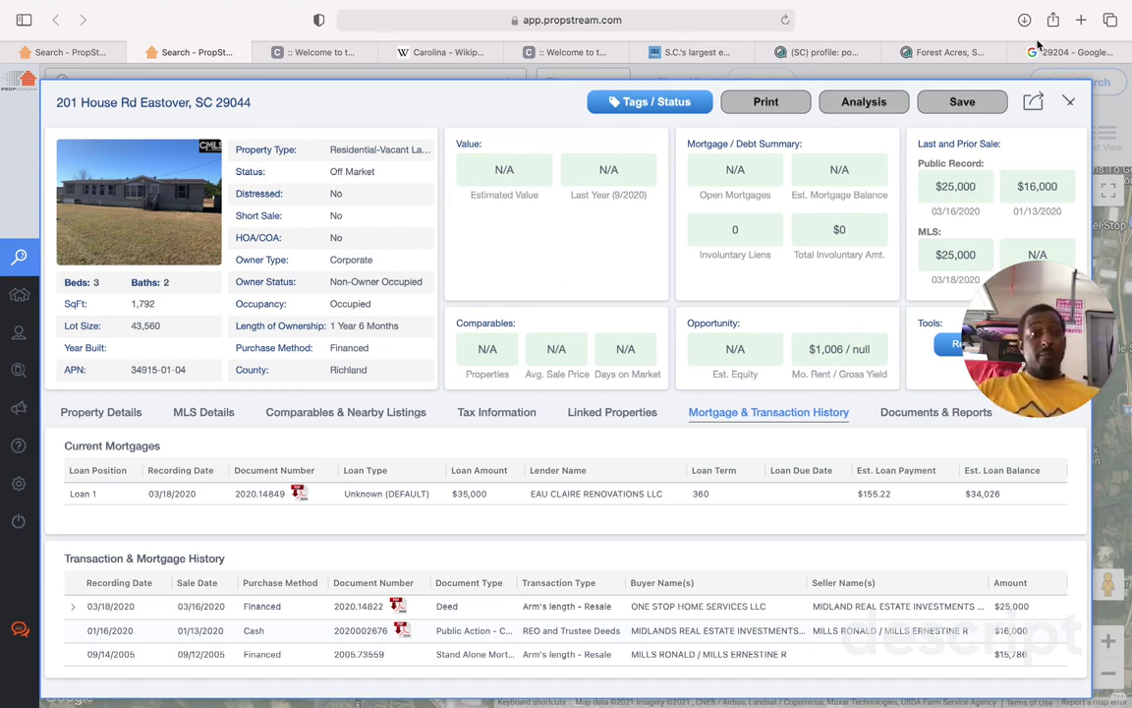
{"action": "left_click", "coordinate": [1068, 103]}
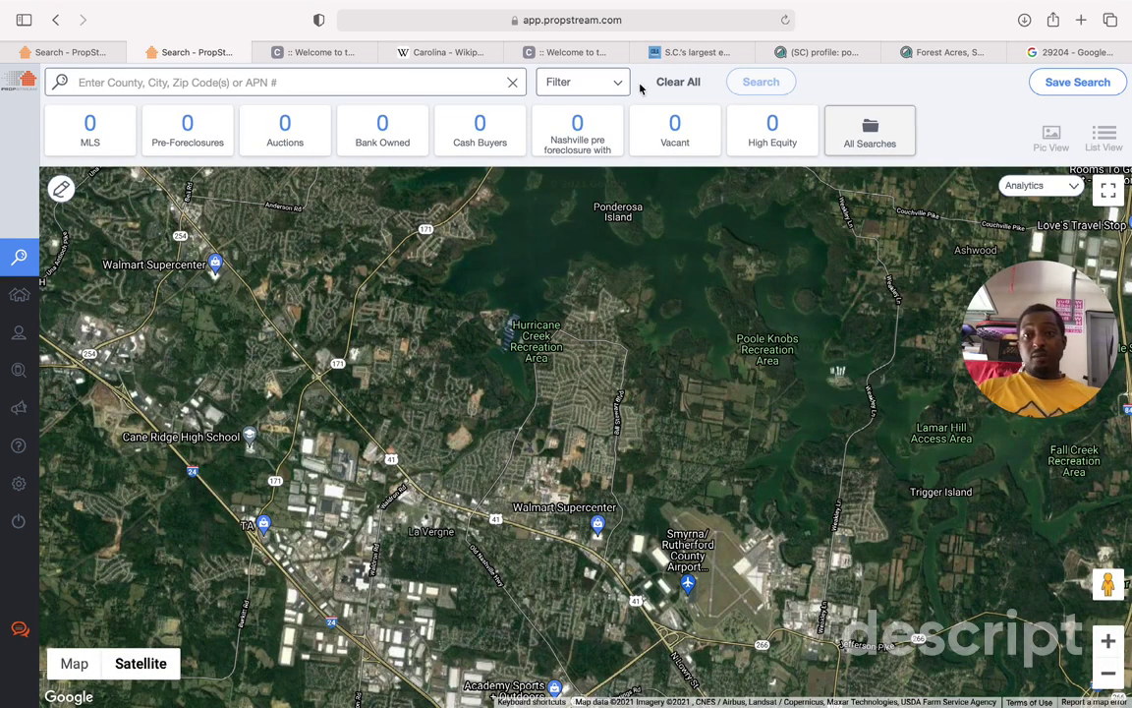
{"action": "left_click", "coordinate": [71, 52]}
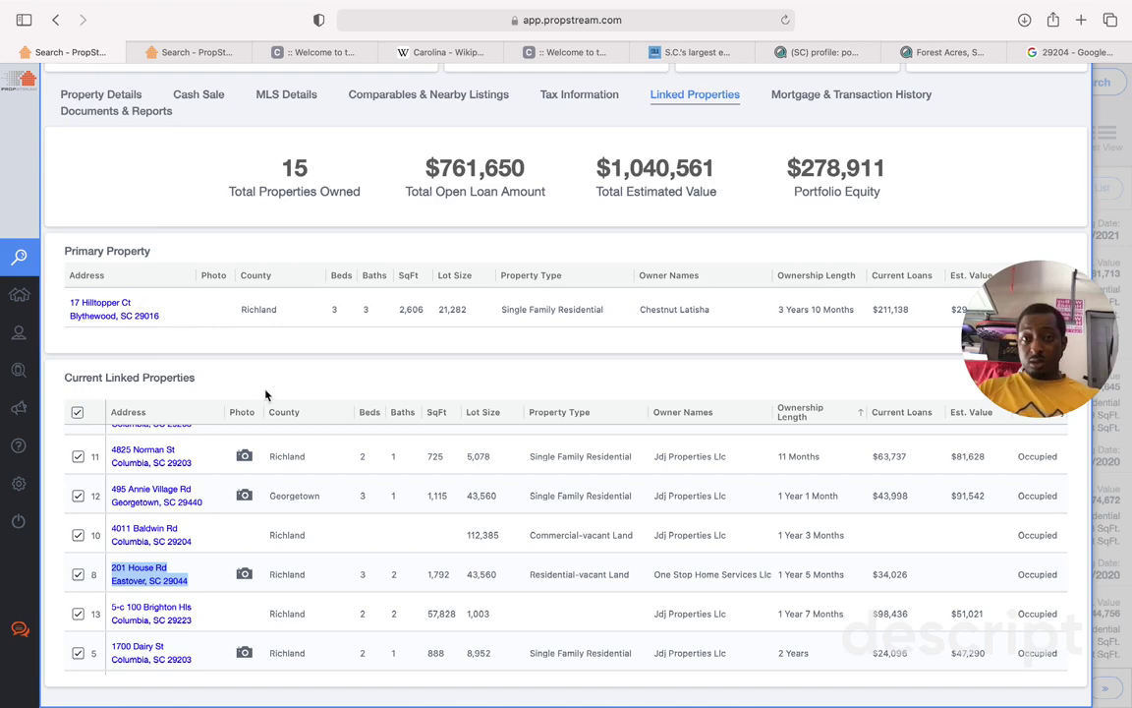
{"action": "scroll", "coordinate": [238, 350], "scroll_direction": "up", "scroll_amount": 5}
{"action": "left_click", "coordinate": [1068, 104]}
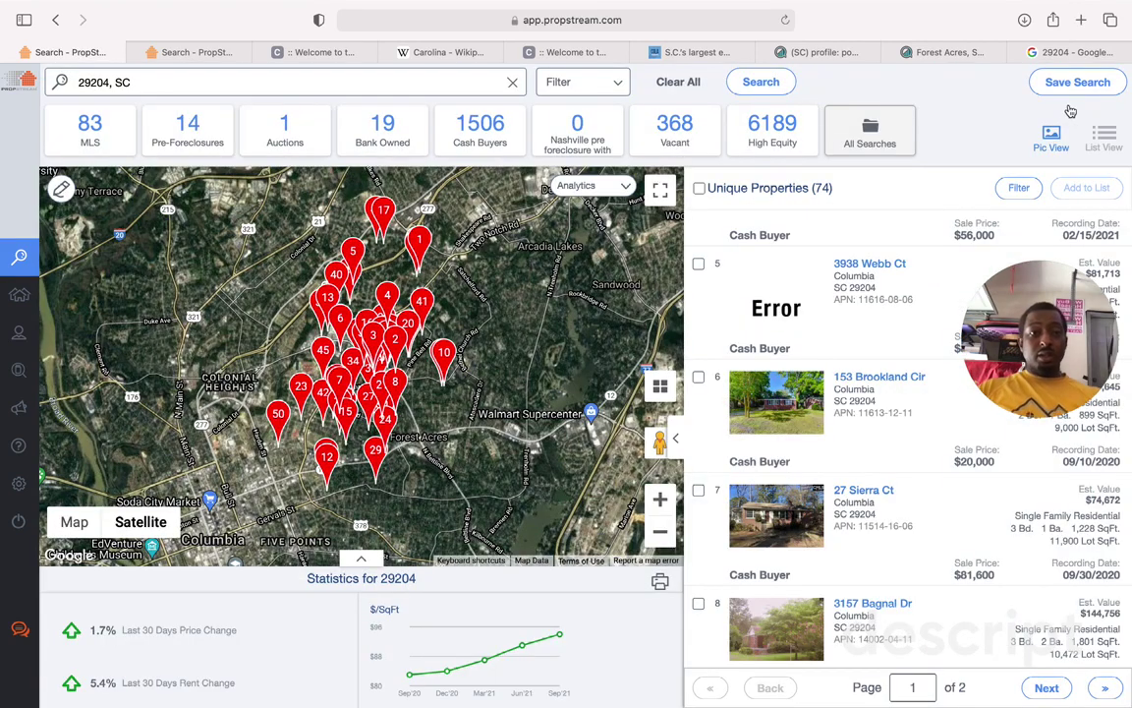
Step: Review the 29204, SC results list of 74 unique properties and its map
{"action": "double_click", "coordinate": [817, 187]}
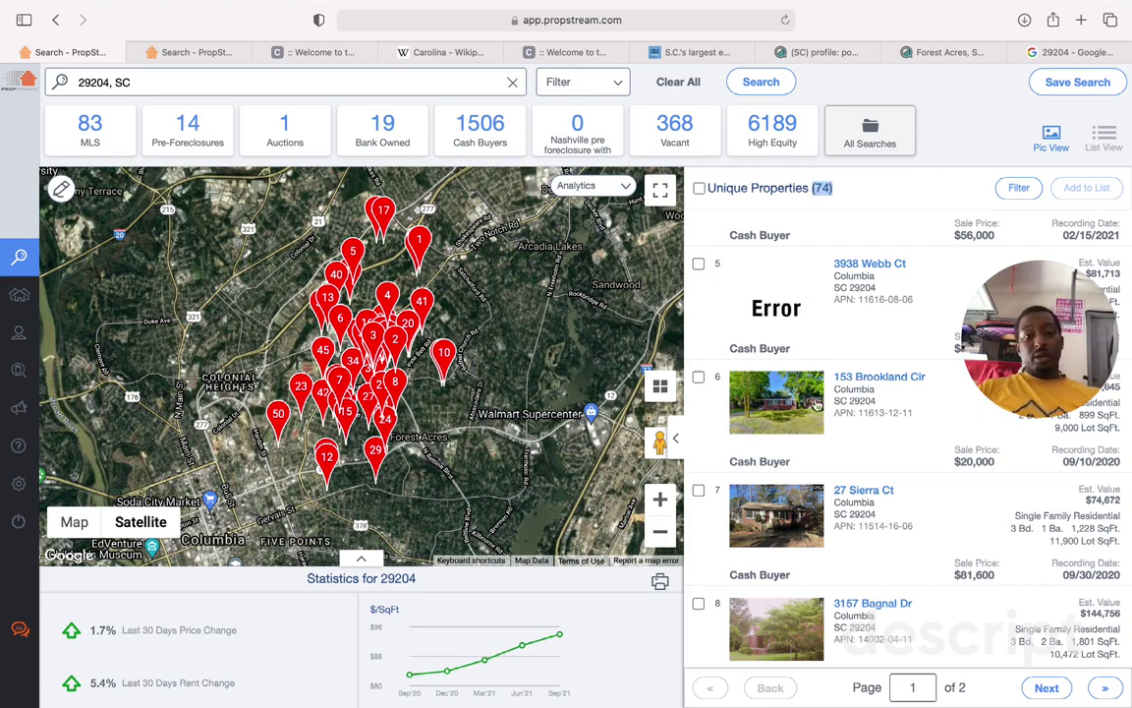
{"action": "scroll", "coordinate": [817, 405], "scroll_direction": "down", "scroll_amount": 8}
{"action": "scroll", "coordinate": [817, 405], "scroll_direction": "down", "scroll_amount": 3}
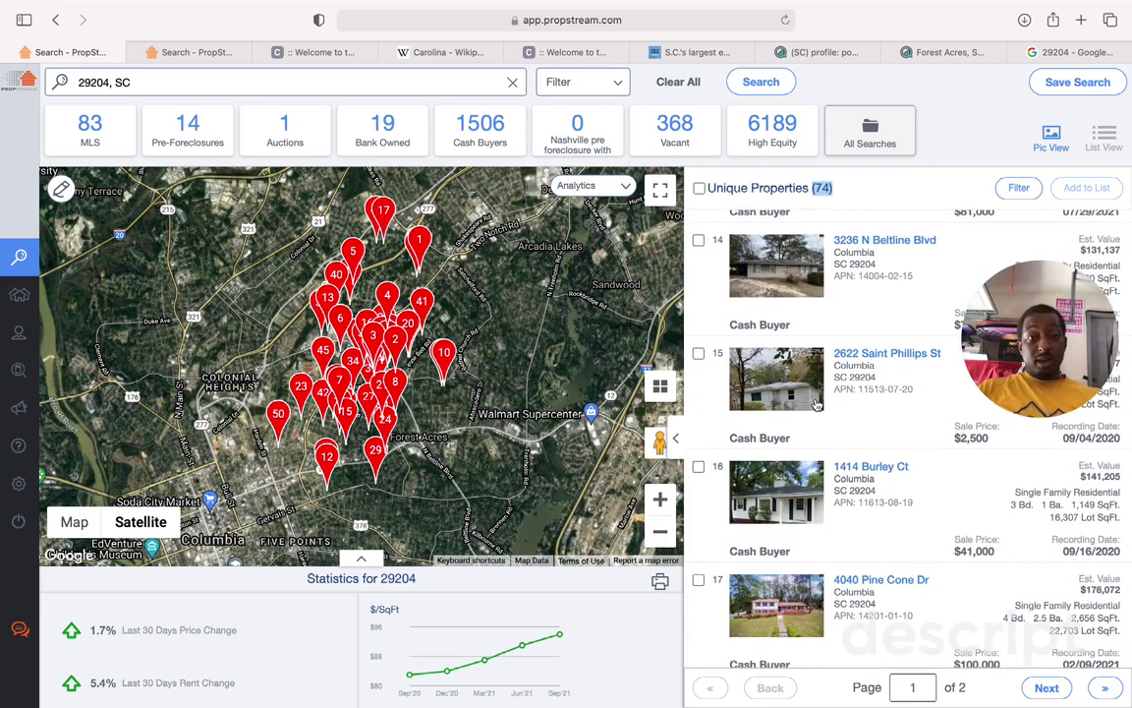
{"action": "scroll", "coordinate": [816, 405], "scroll_direction": "up", "scroll_amount": 2}
{"action": "scroll", "coordinate": [817, 405], "scroll_direction": "down", "scroll_amount": 1}
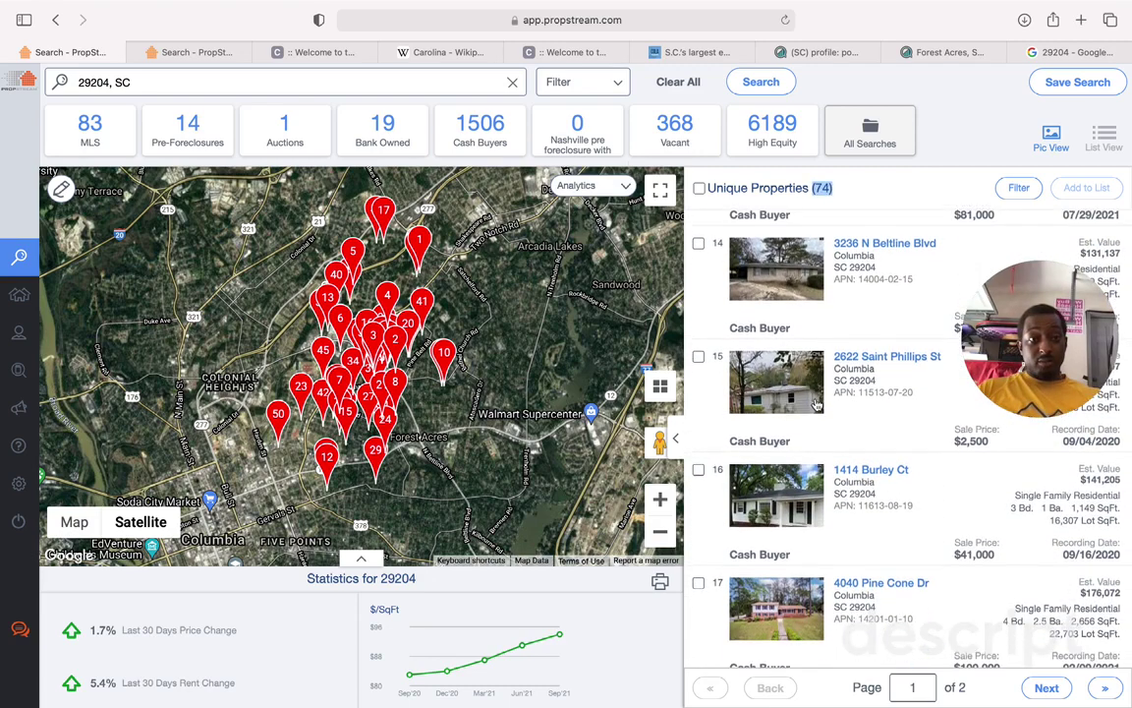
{"action": "left_click_drag", "start_coordinate": [1081, 353], "coordinate": [614, 536]}
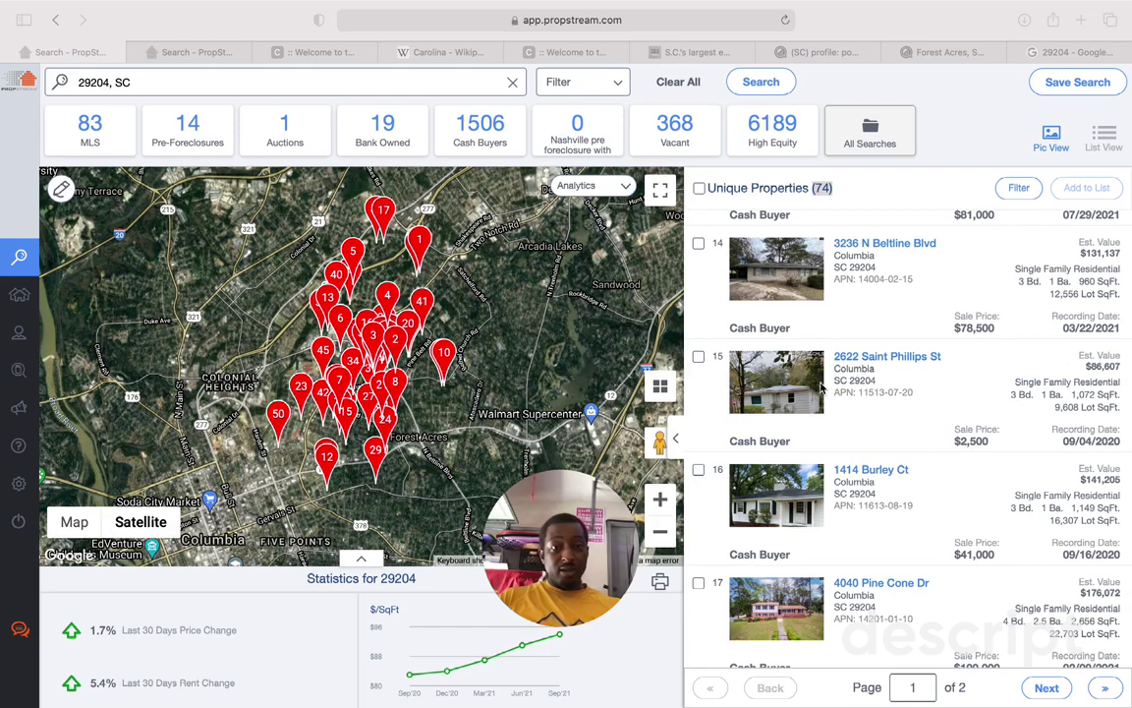
{"action": "left_click", "coordinate": [781, 393]}
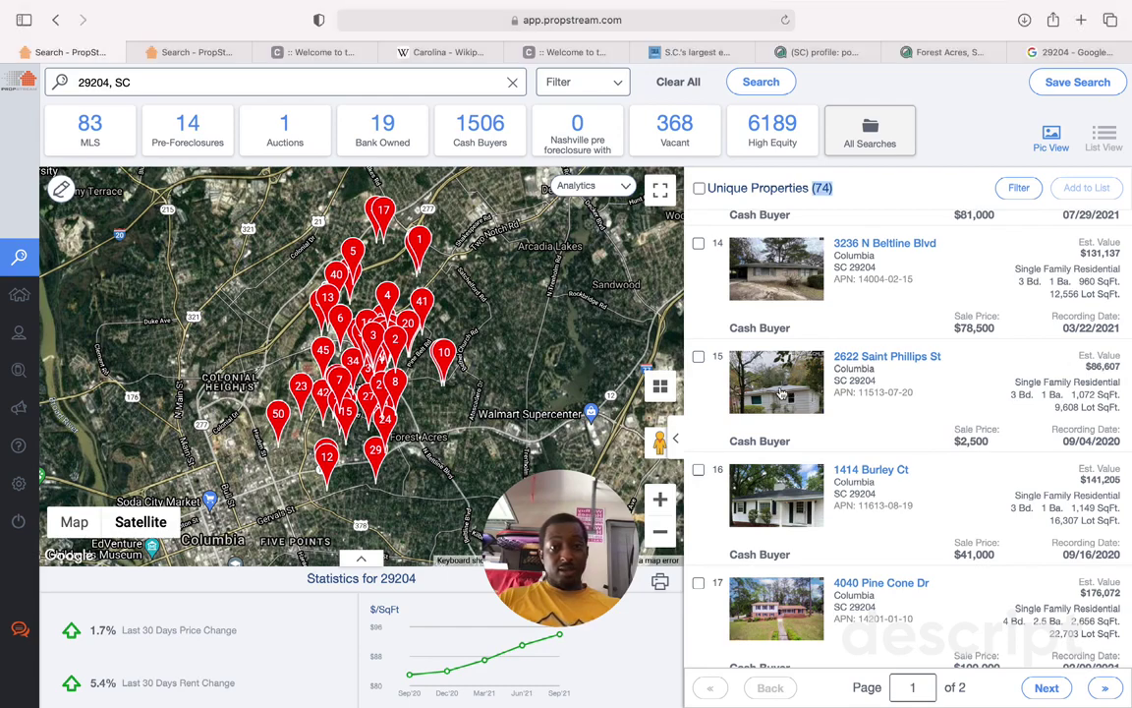
{"action": "left_click", "coordinate": [865, 357]}
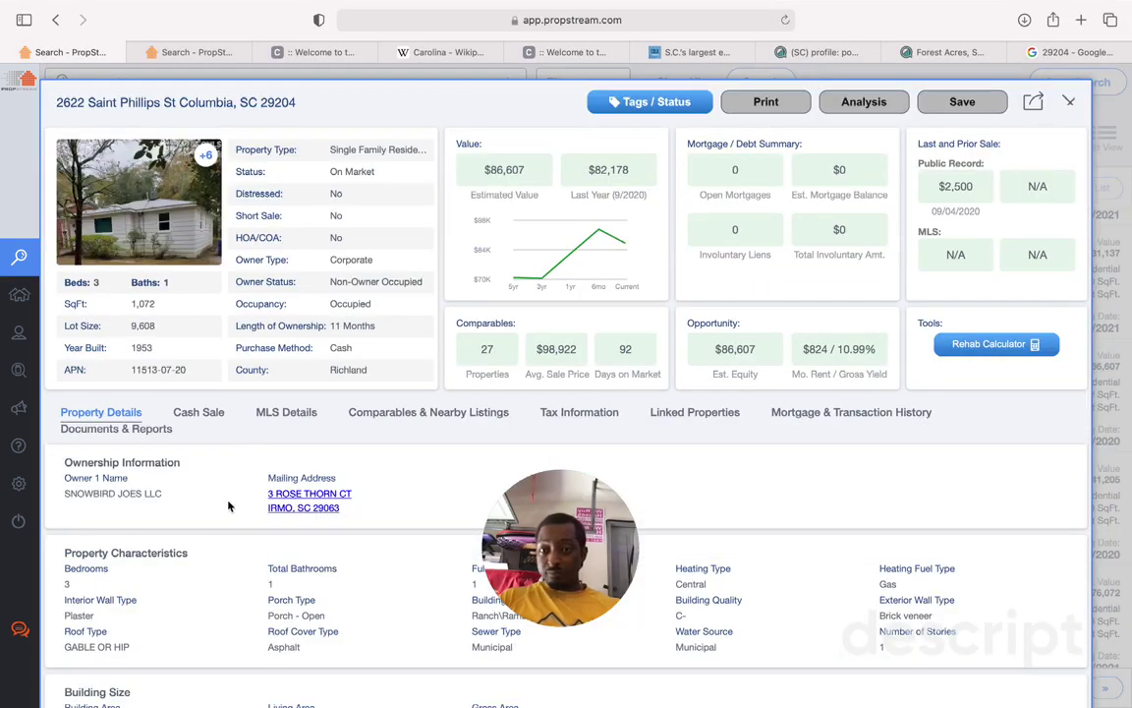
{"action": "left_click", "coordinate": [207, 156]}
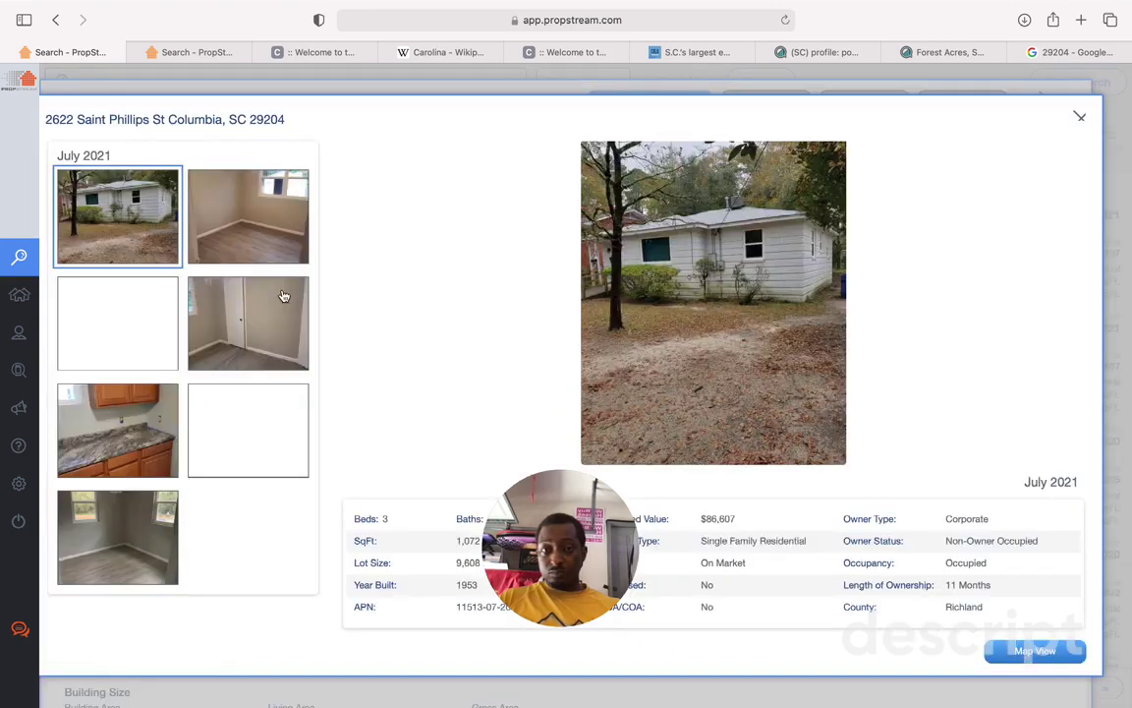
{"action": "left_click", "coordinate": [280, 231]}
{"action": "left_click", "coordinate": [133, 310]}
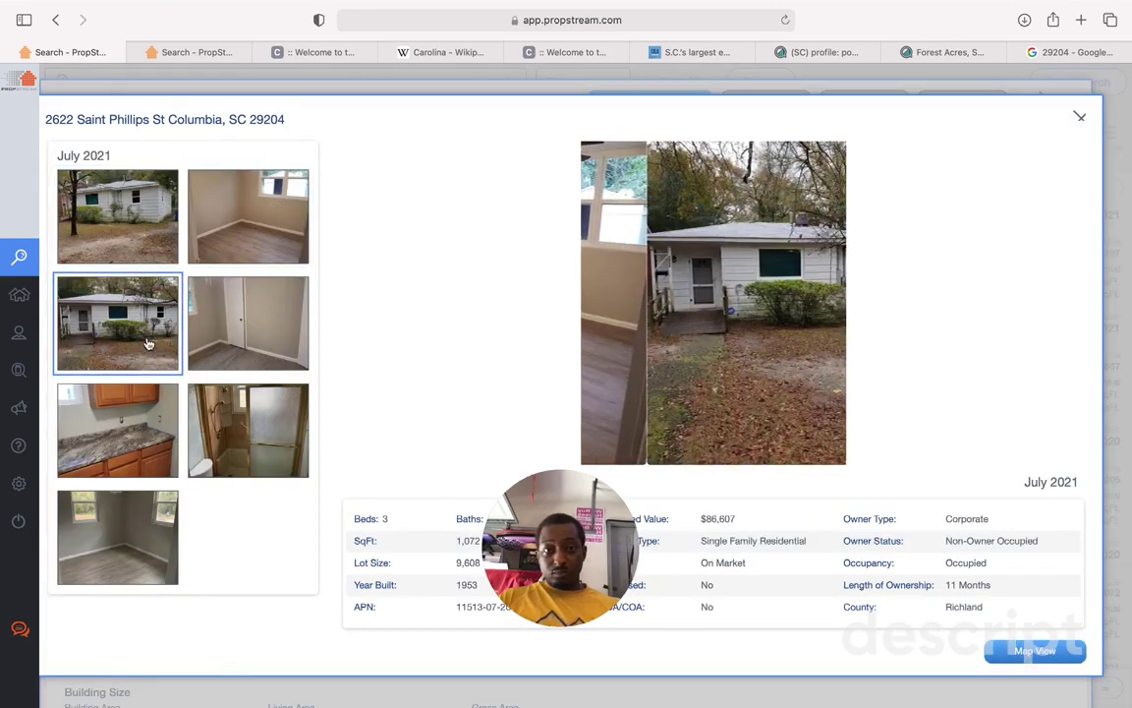
{"action": "key", "text": "Right"}
{"action": "key", "text": "Right"}
{"action": "key", "text": "Right"}
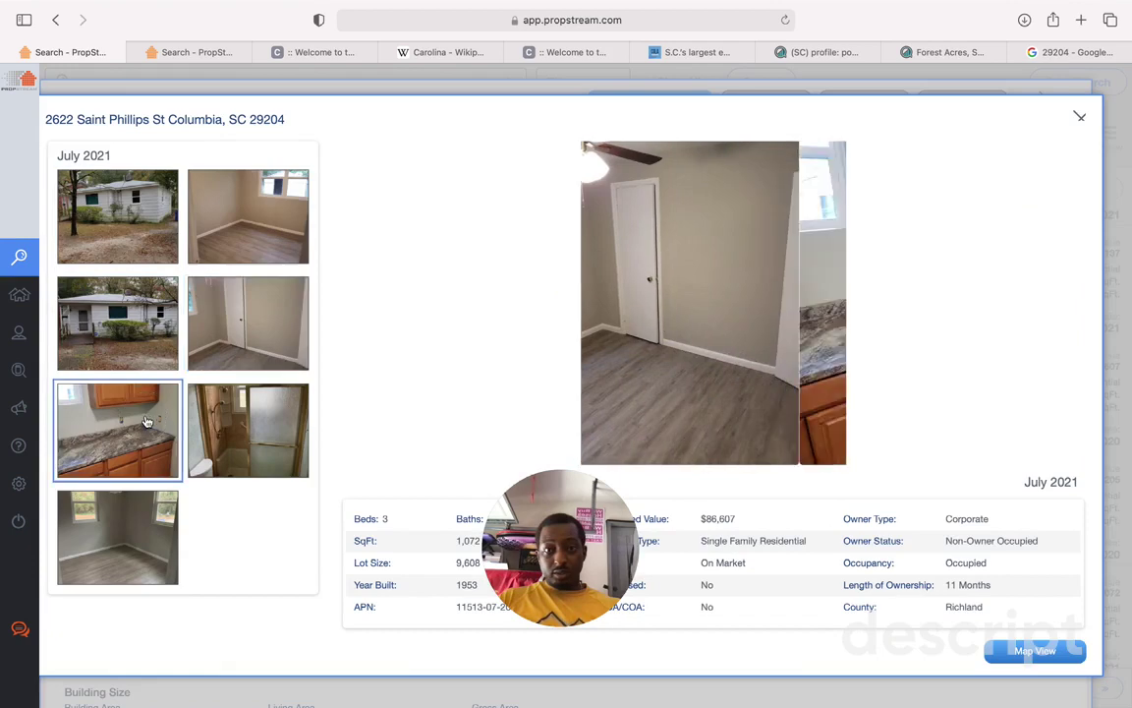
{"action": "left_click", "coordinate": [160, 511]}
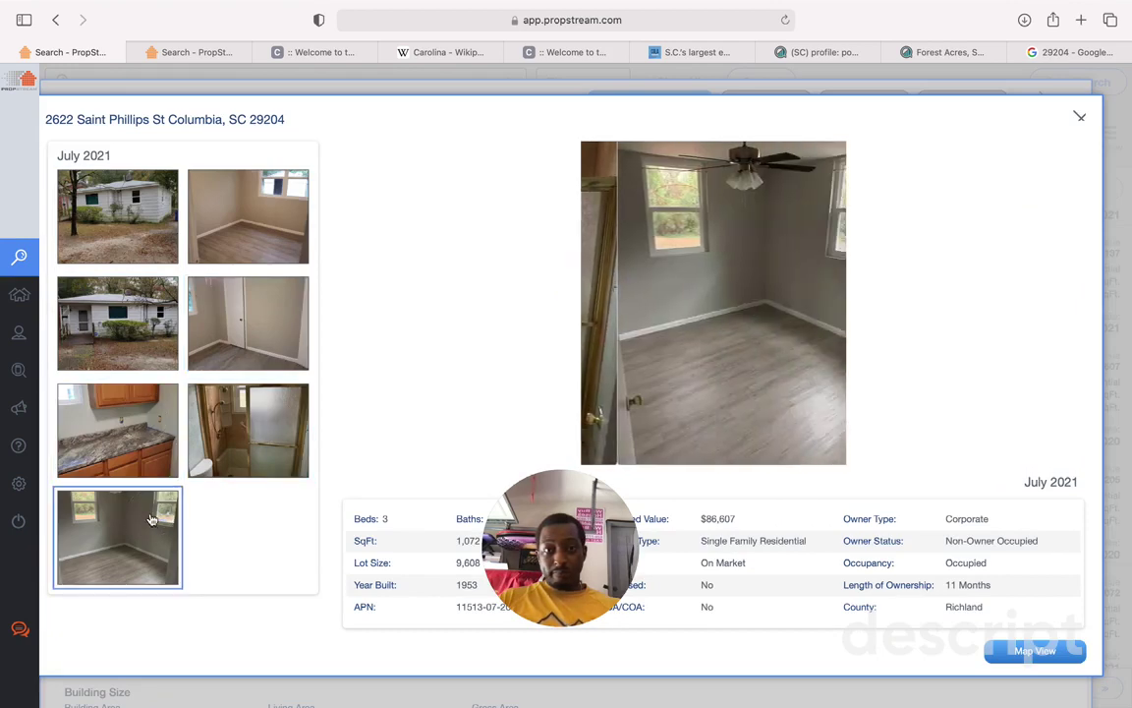
{"action": "left_click", "coordinate": [1077, 120]}
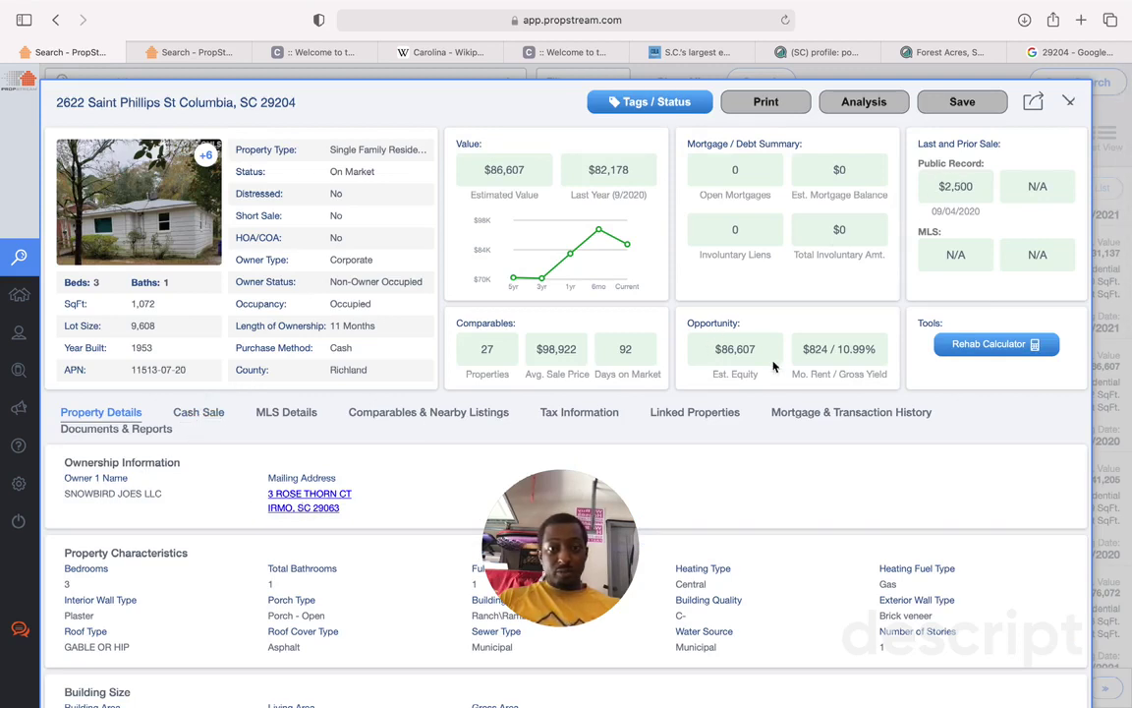
{"action": "left_click", "coordinate": [801, 415]}
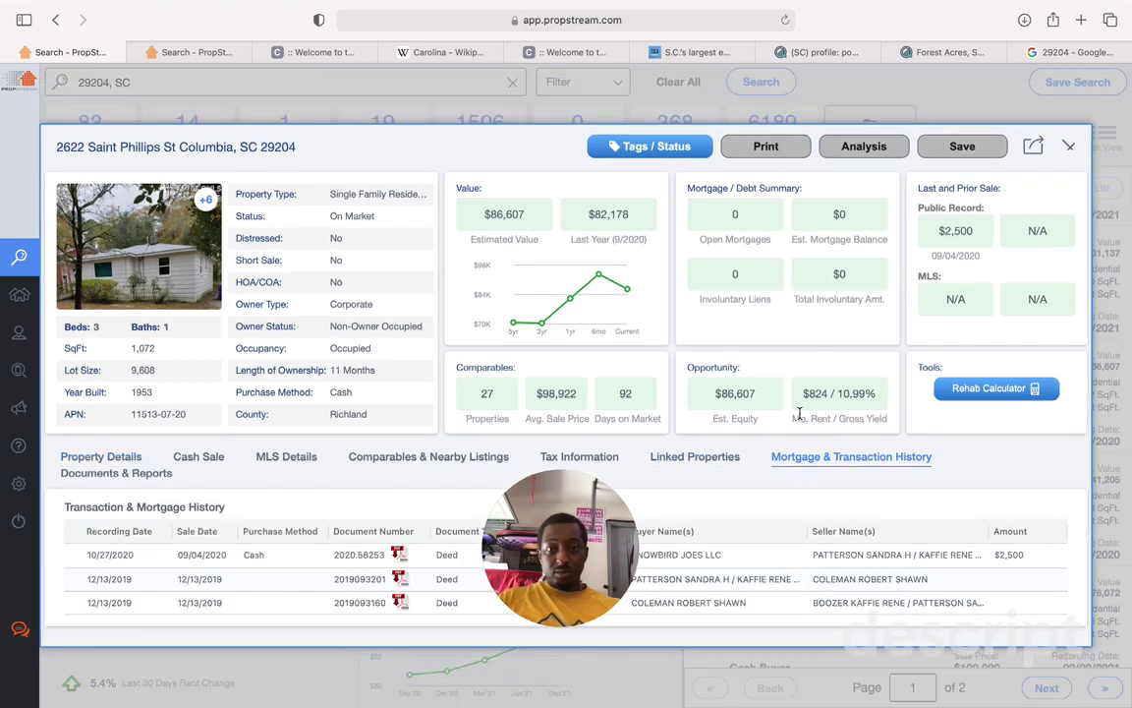
{"action": "left_click_drag", "start_coordinate": [539, 575], "coordinate": [91, 694]}
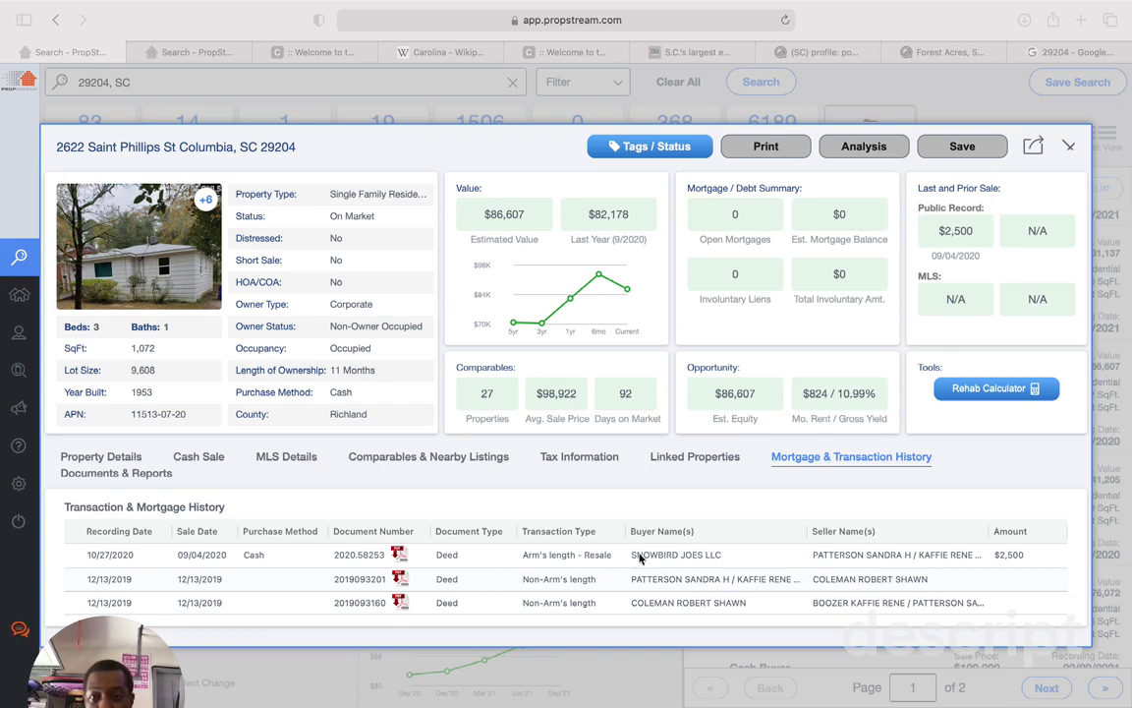
{"action": "left_click", "coordinate": [101, 457]}
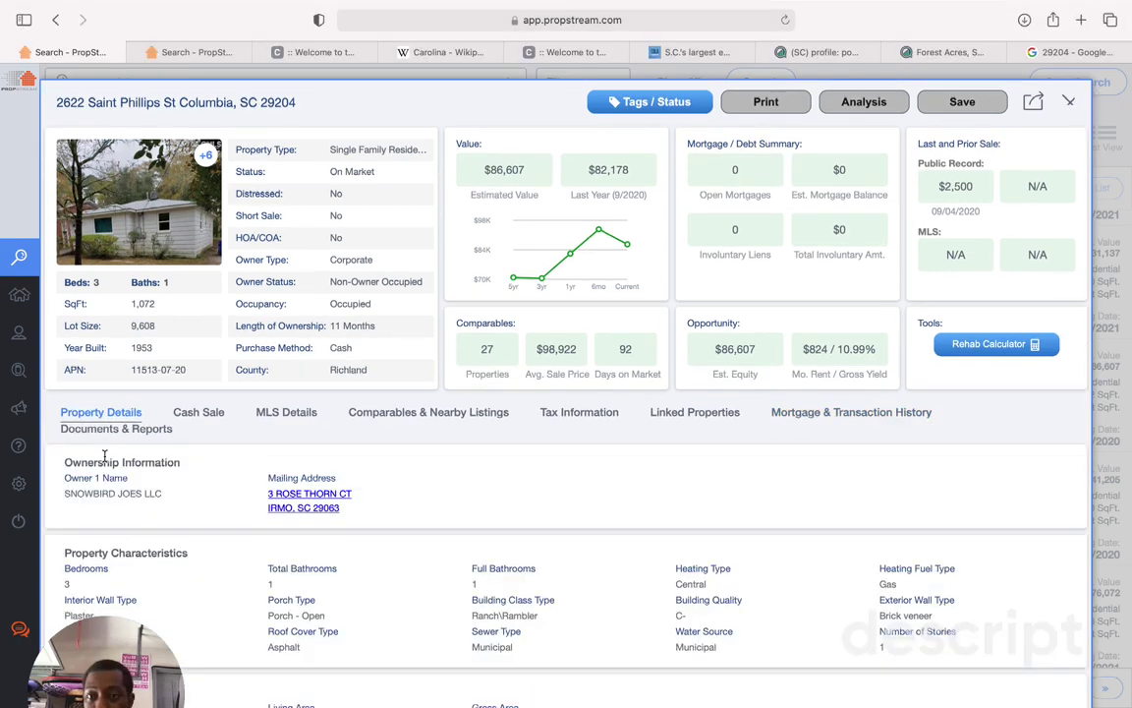
Step: Scroll through the ownership, land, tax assessment and sale records, including the $2,500 last sale
{"action": "scroll", "coordinate": [262, 490], "scroll_direction": "down", "scroll_amount": 5}
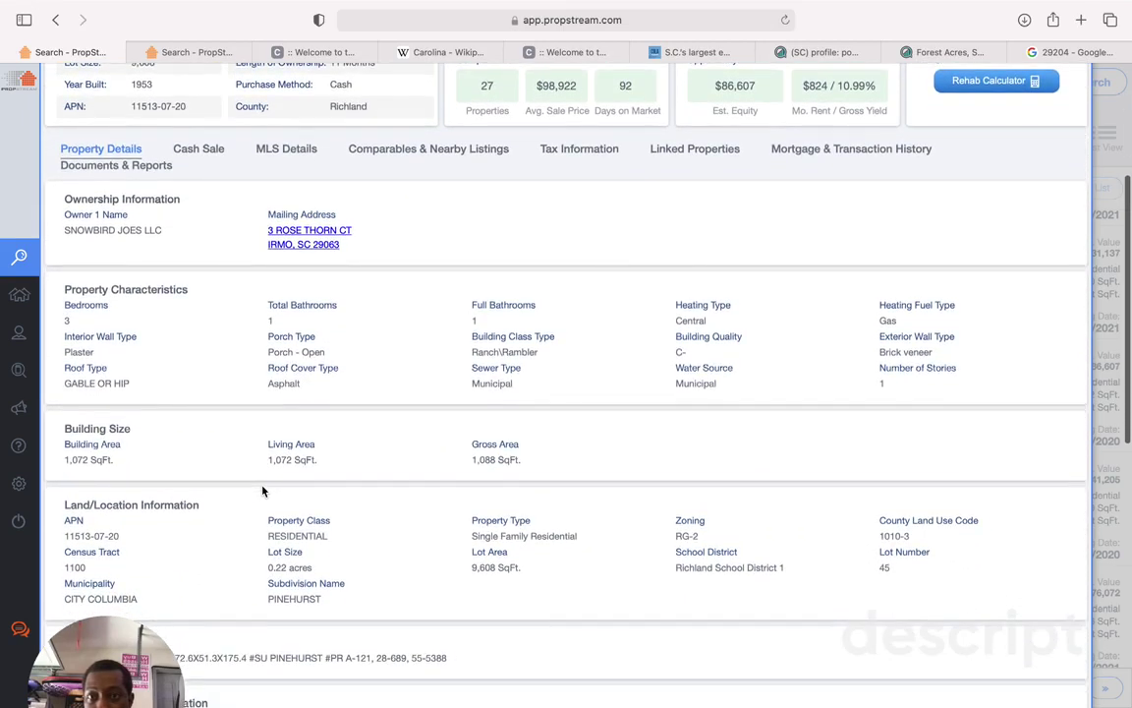
{"action": "scroll", "coordinate": [262, 490], "scroll_direction": "up", "scroll_amount": 5}
{"action": "scroll", "coordinate": [262, 498], "scroll_direction": "down", "scroll_amount": 6}
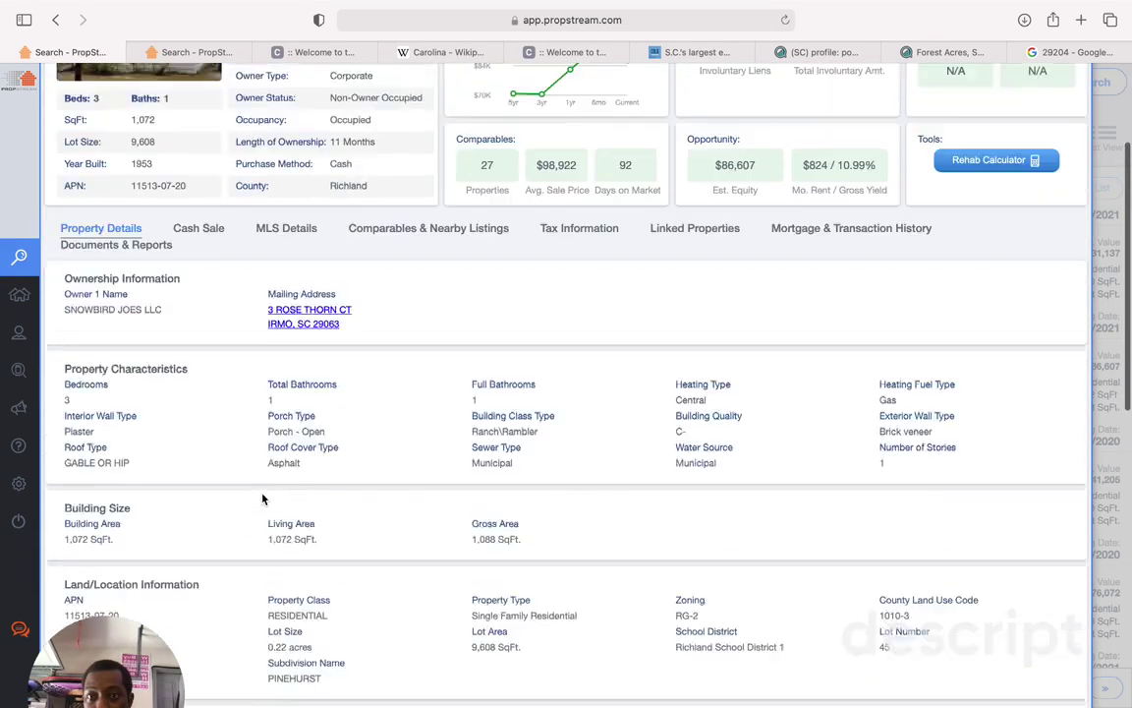
{"action": "scroll", "coordinate": [263, 498], "scroll_direction": "down", "scroll_amount": 2}
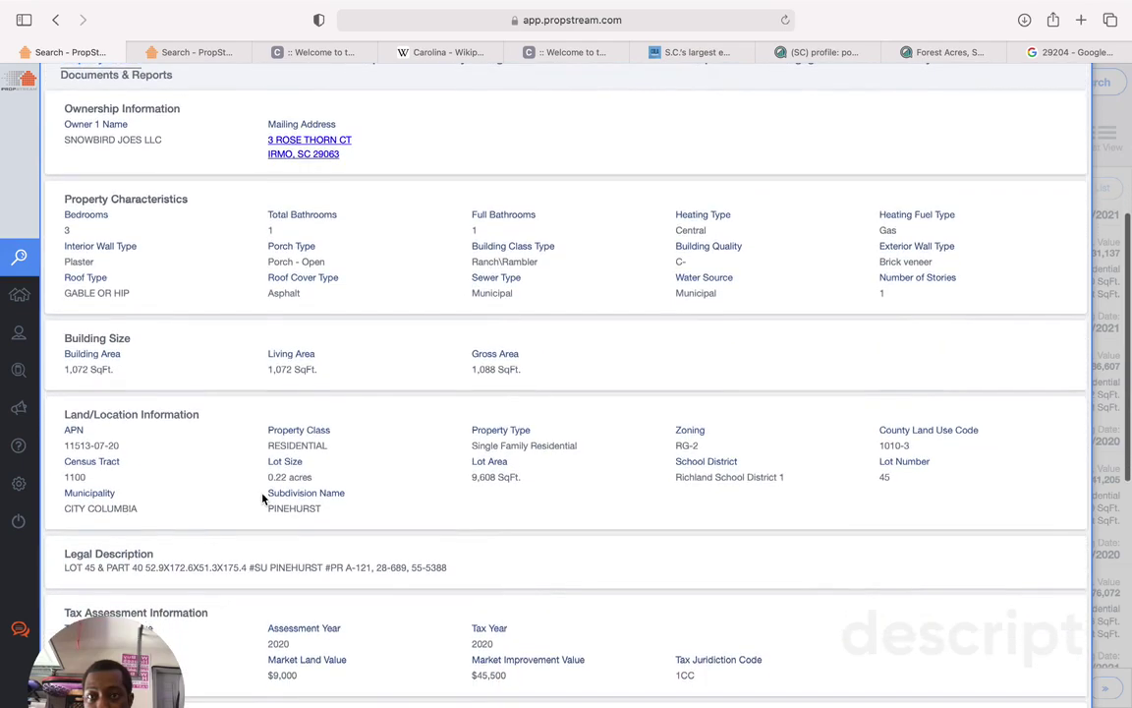
{"action": "scroll", "coordinate": [262, 498], "scroll_direction": "down", "scroll_amount": 5}
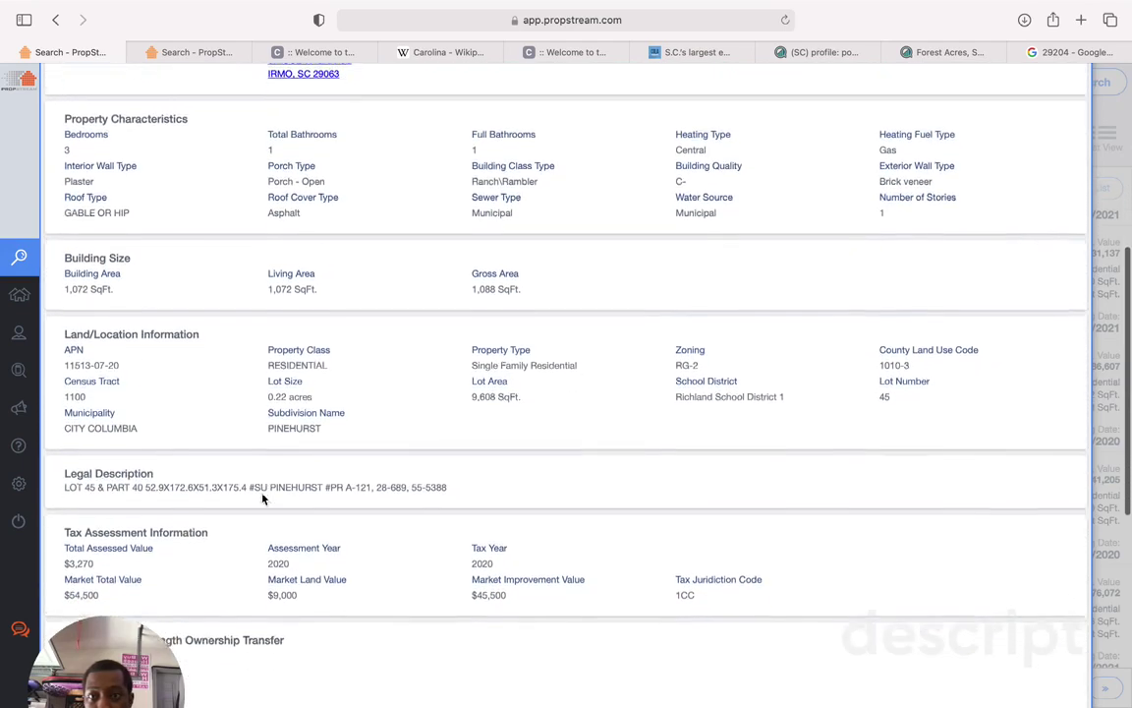
{"action": "scroll", "coordinate": [262, 498], "scroll_direction": "down", "scroll_amount": 4}
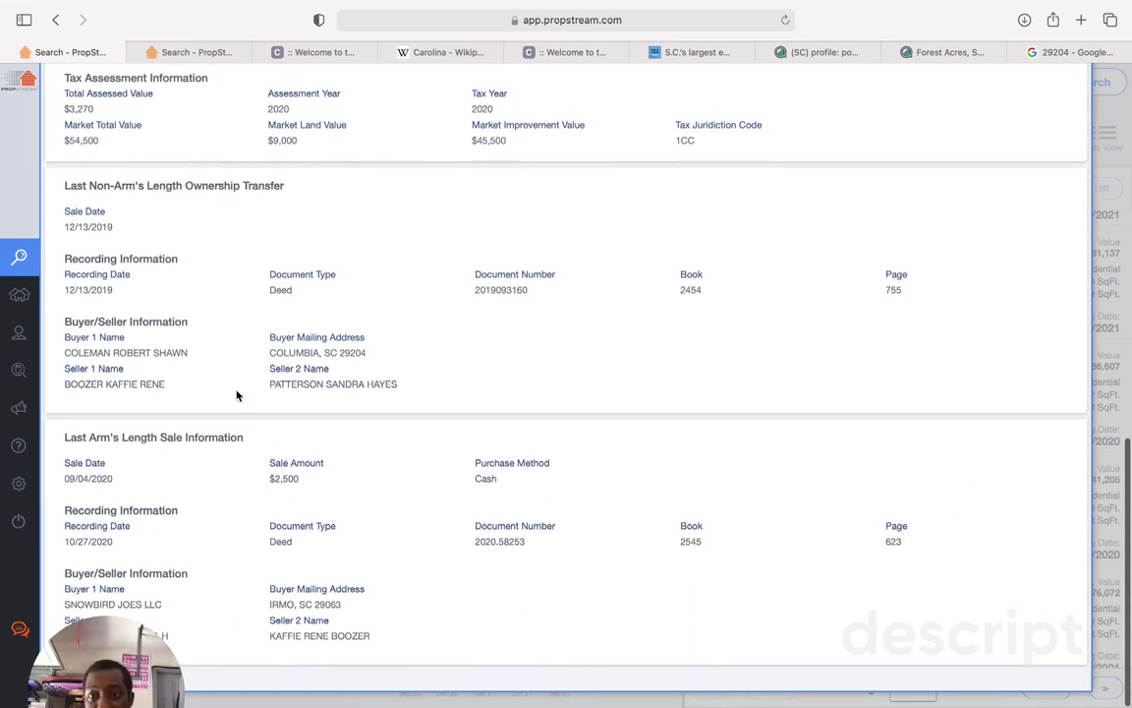
{"action": "mouse_move", "coordinate": [103, 664]}
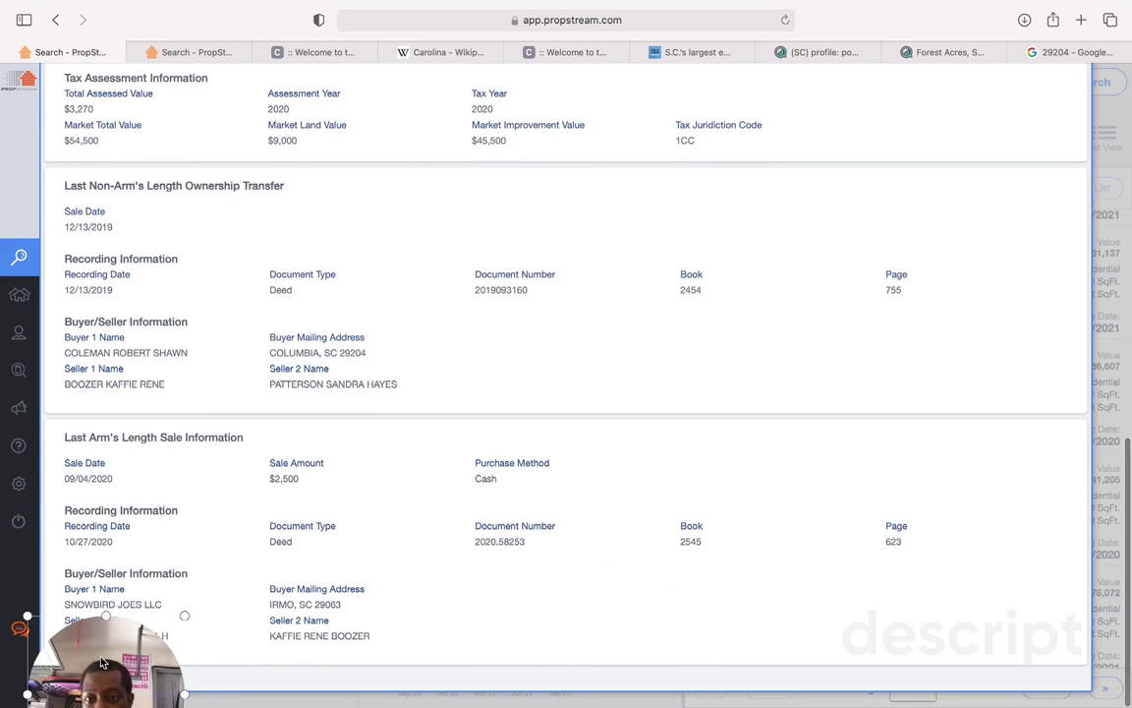
{"action": "left_click_drag", "start_coordinate": [102, 663], "coordinate": [982, 392]}
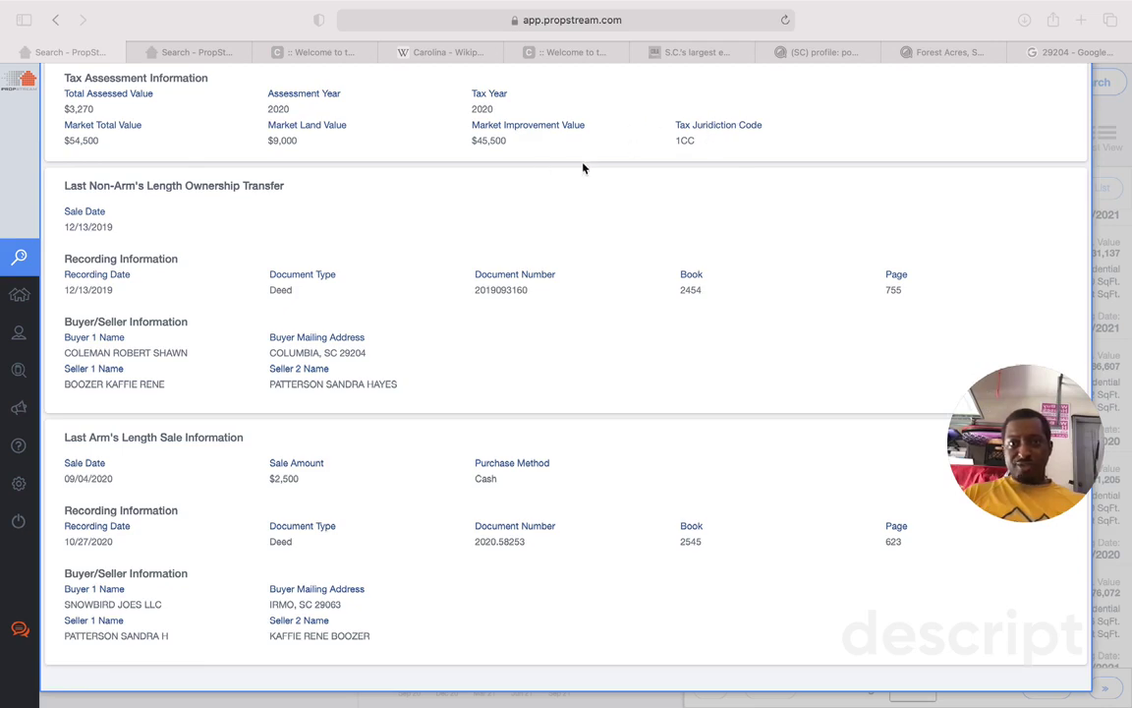
Step: Scroll back up to the top of the property record
{"action": "scroll", "coordinate": [589, 236], "scroll_direction": "up", "scroll_amount": 10}
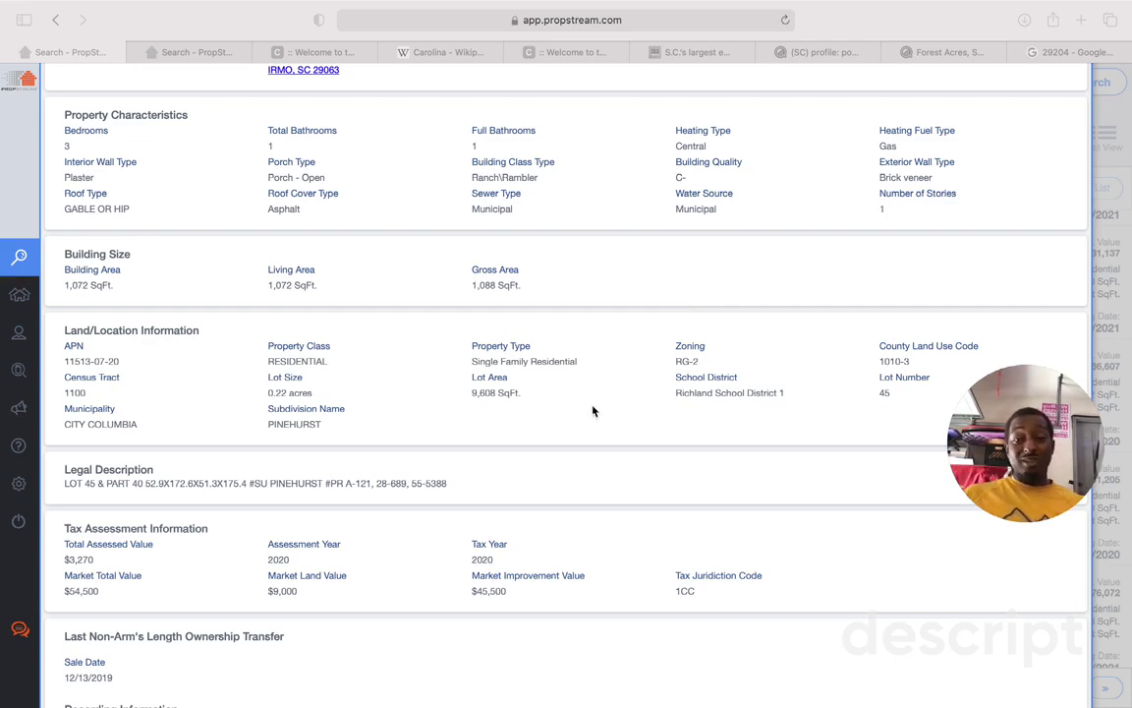
{"action": "scroll", "coordinate": [592, 411], "scroll_direction": "up", "scroll_amount": 4}
{"action": "scroll", "coordinate": [593, 411], "scroll_direction": "up", "scroll_amount": 2}
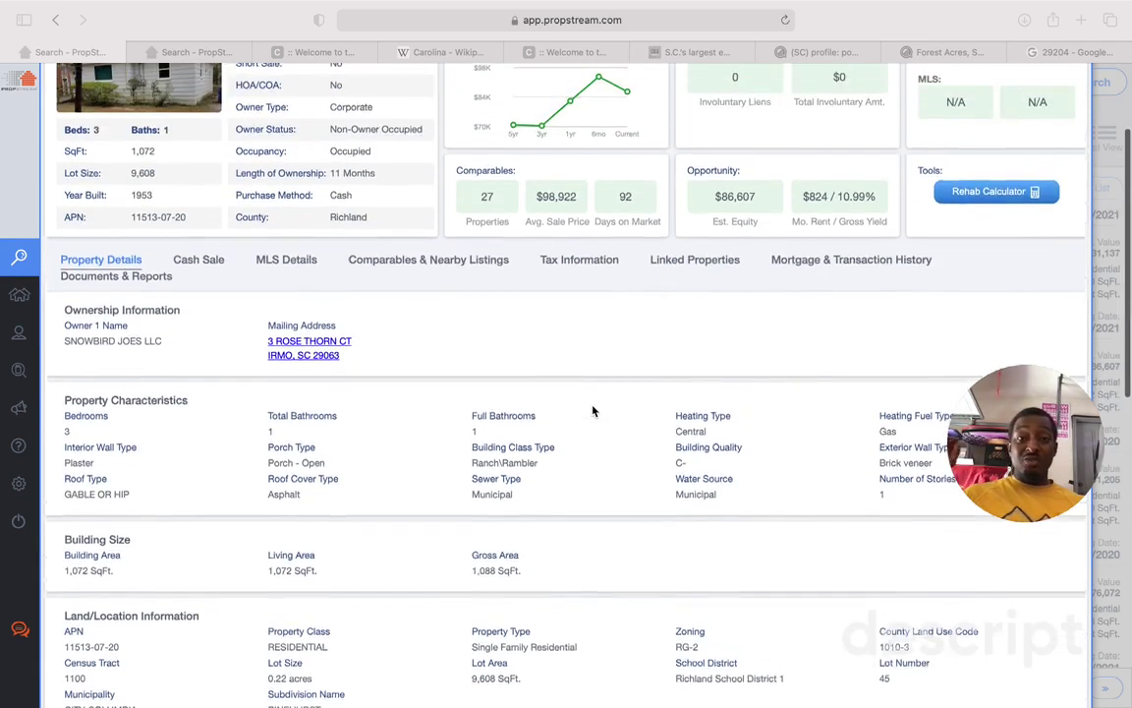
{"action": "scroll", "coordinate": [592, 411], "scroll_direction": "up", "scroll_amount": 2}
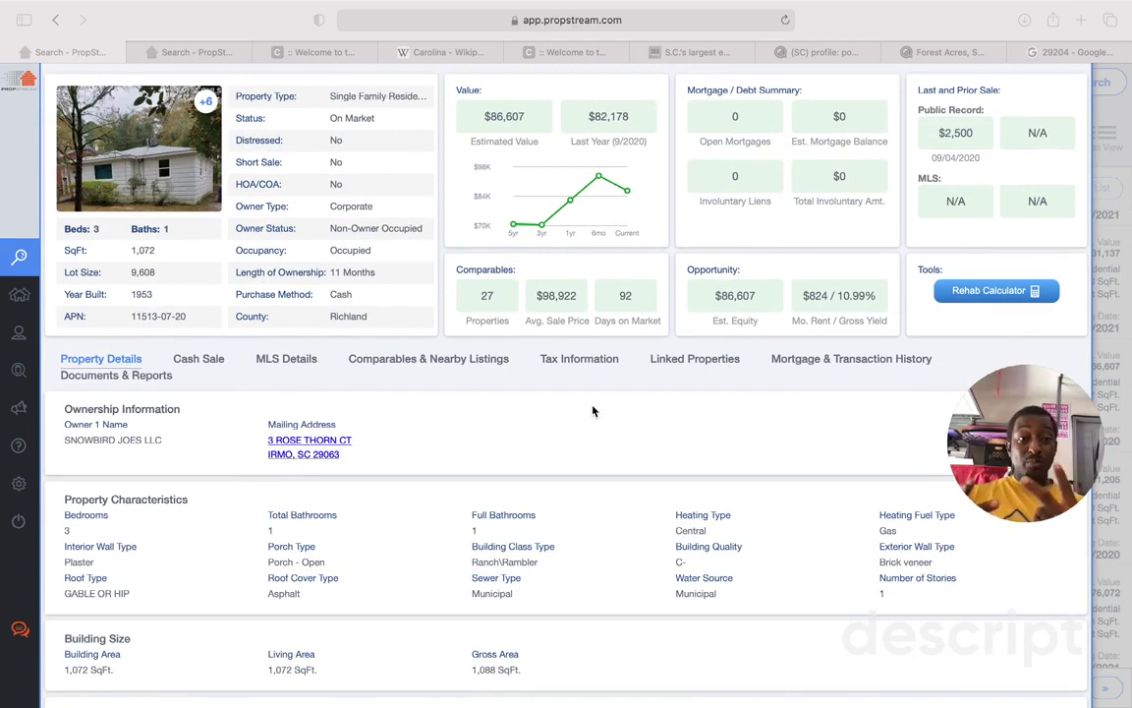
{"action": "scroll", "coordinate": [481, 358], "scroll_direction": "up", "scroll_amount": 1}
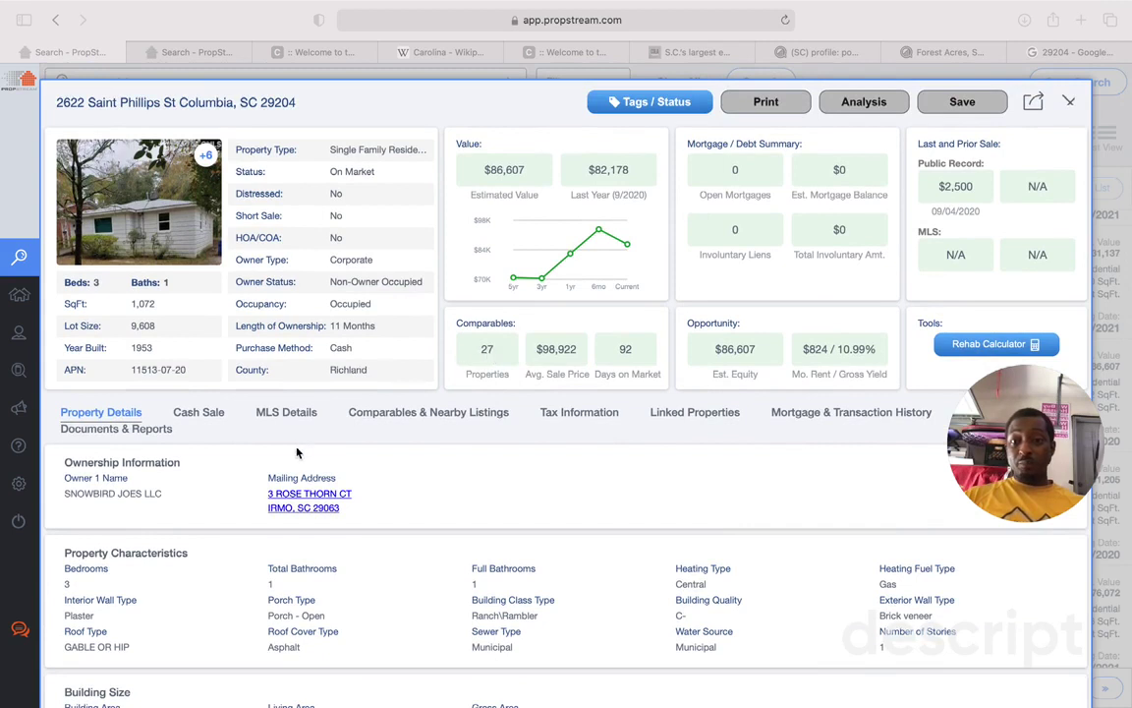
{"action": "left_click", "coordinate": [404, 417]}
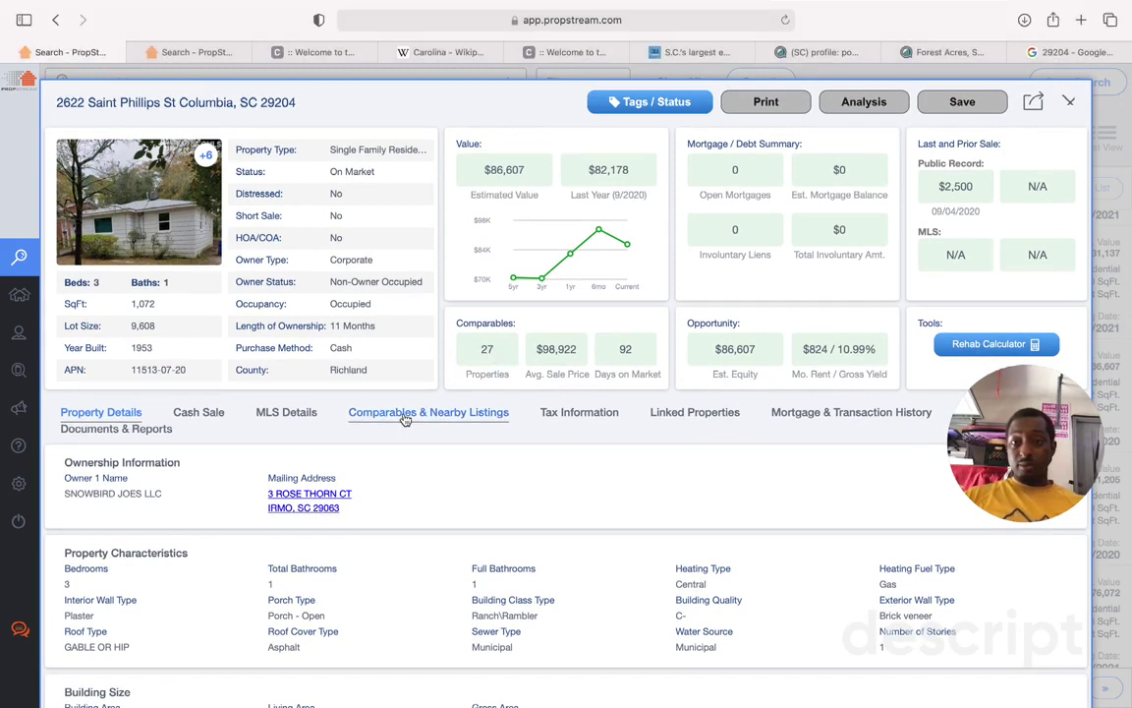
Step: Show Comparables & Nearby Listings and scroll into the 27 comps within 0.5 miles
{"action": "left_click", "coordinate": [403, 413]}
{"action": "scroll", "coordinate": [474, 519], "scroll_direction": "down", "scroll_amount": 4}
{"action": "scroll", "coordinate": [474, 519], "scroll_direction": "down", "scroll_amount": 5}
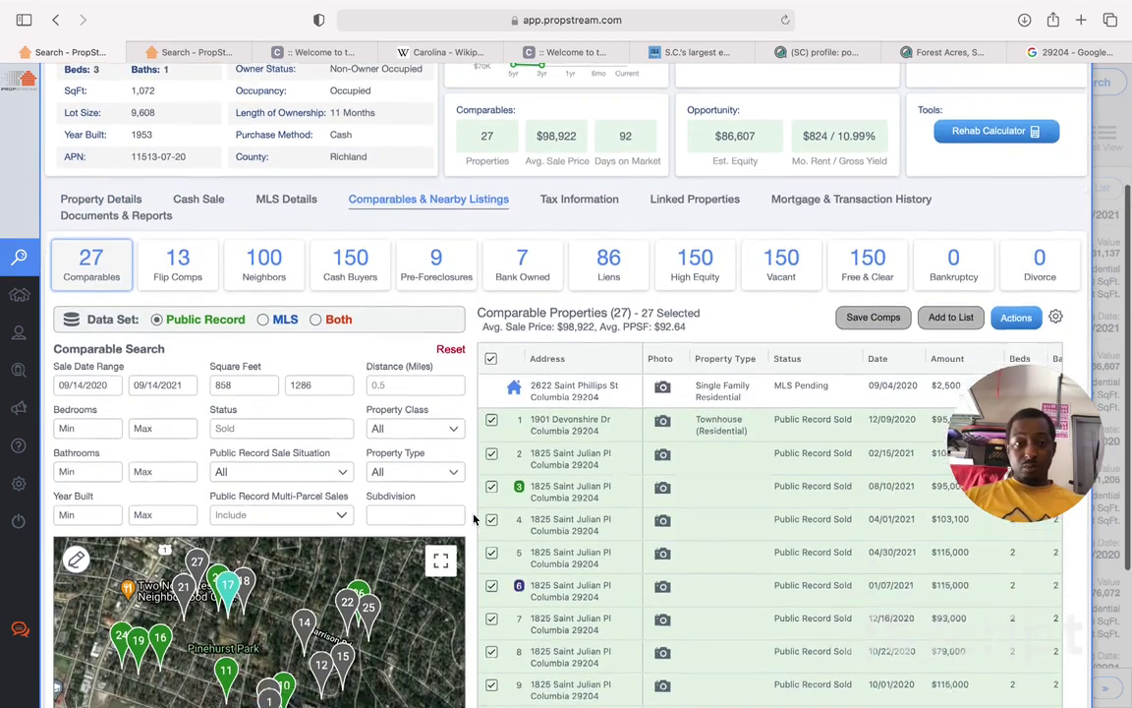
{"action": "scroll", "coordinate": [474, 519], "scroll_direction": "down", "scroll_amount": 1}
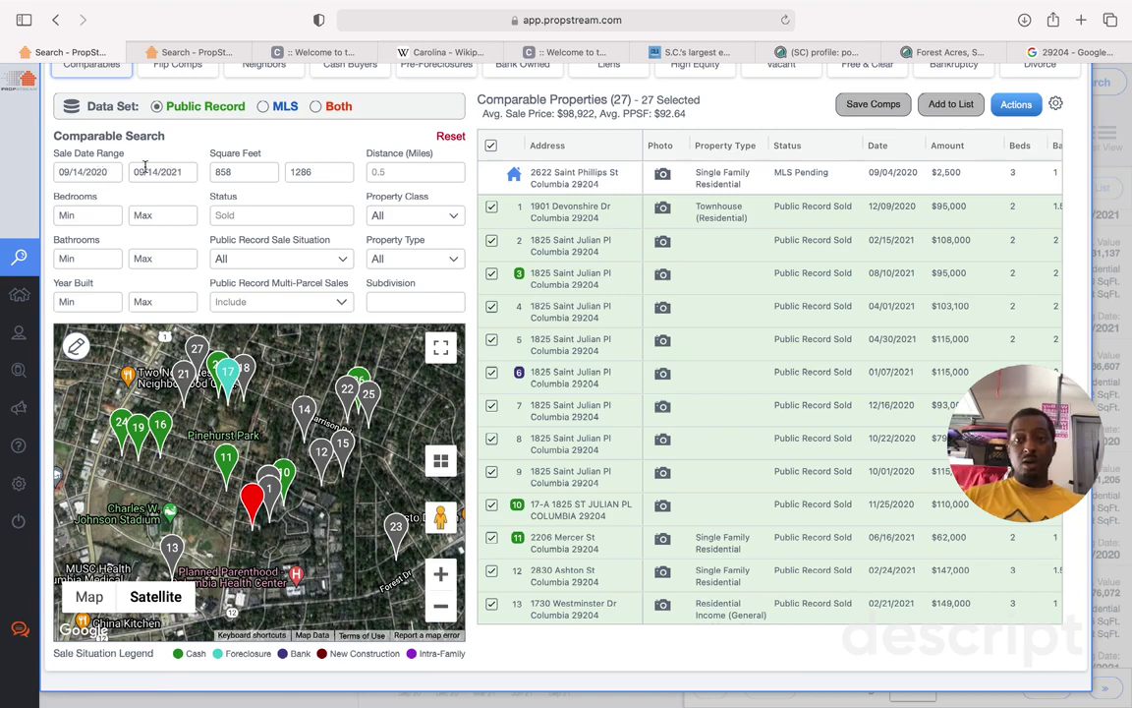
{"action": "scroll", "coordinate": [856, 418], "scroll_direction": "down", "scroll_amount": 3}
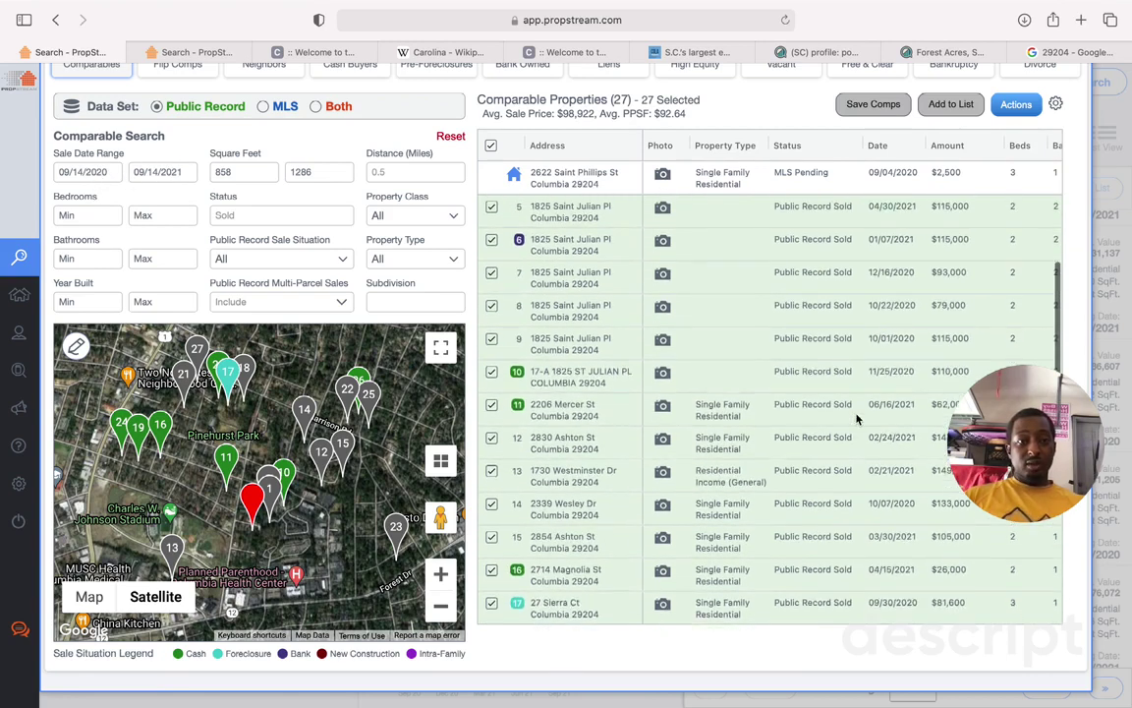
{"action": "scroll", "coordinate": [857, 419], "scroll_direction": "up", "scroll_amount": 3}
Step: Review the remaining comparables, averaging $92.64 per square foot, and scroll back up
{"action": "left_click_drag", "start_coordinate": [1022, 427], "coordinate": [1081, 521]}
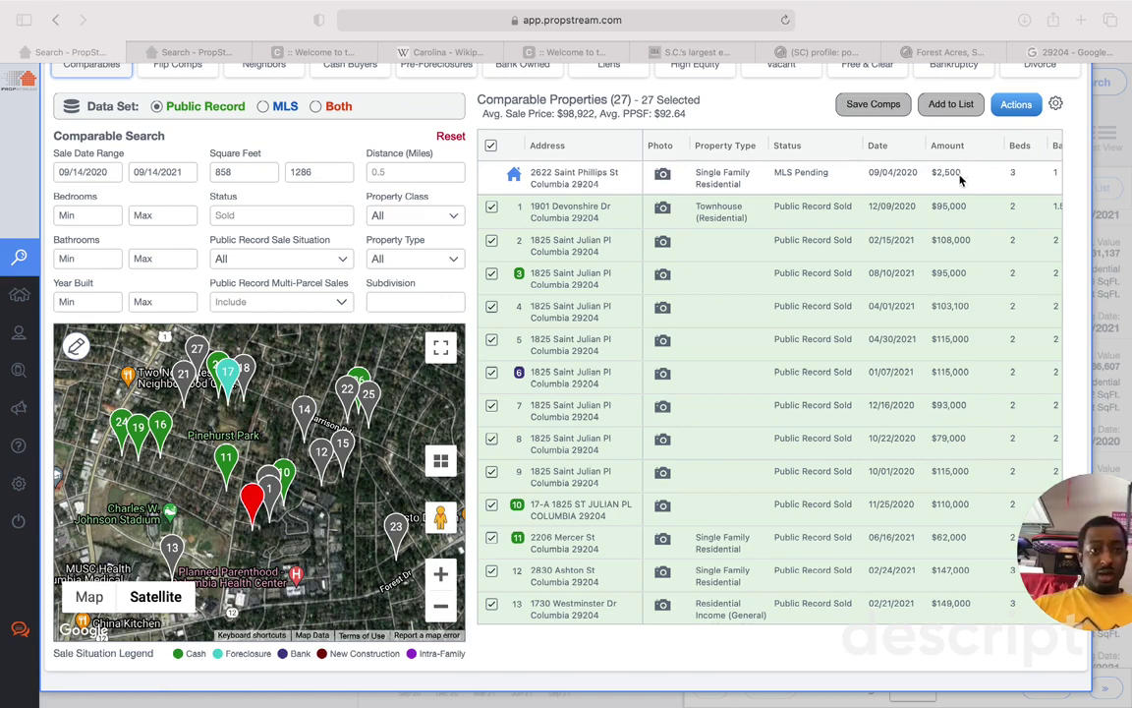
{"action": "scroll", "coordinate": [960, 246], "scroll_direction": "down", "scroll_amount": 5}
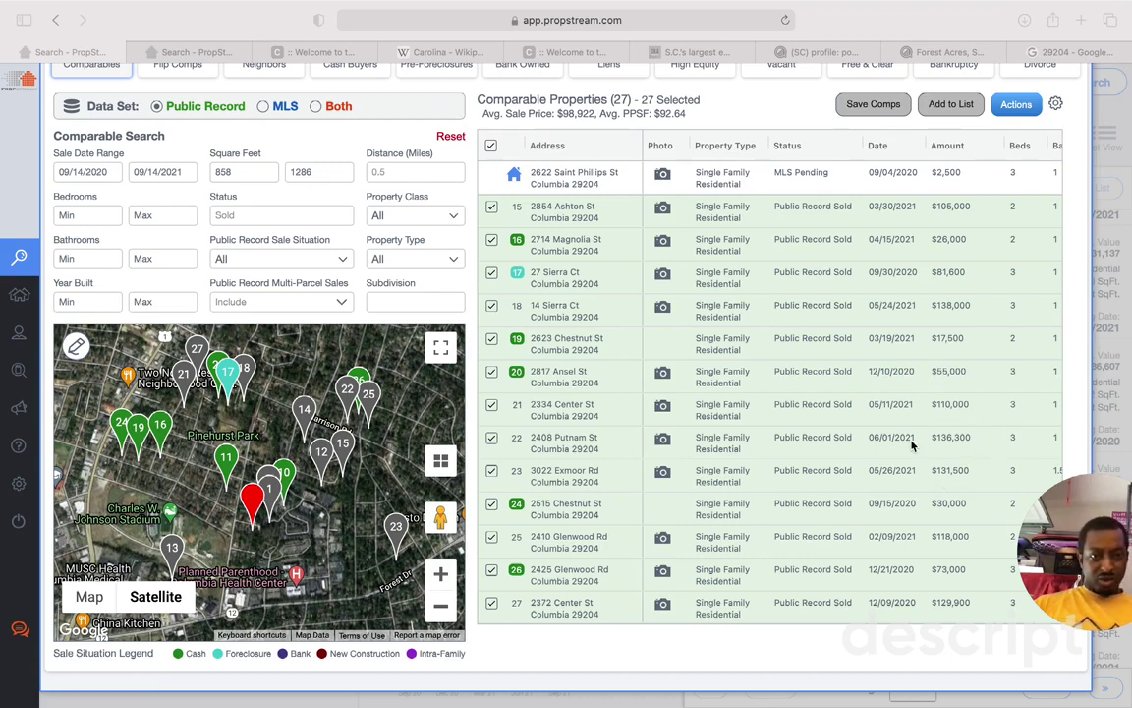
{"action": "scroll", "coordinate": [912, 446], "scroll_direction": "down", "scroll_amount": 2}
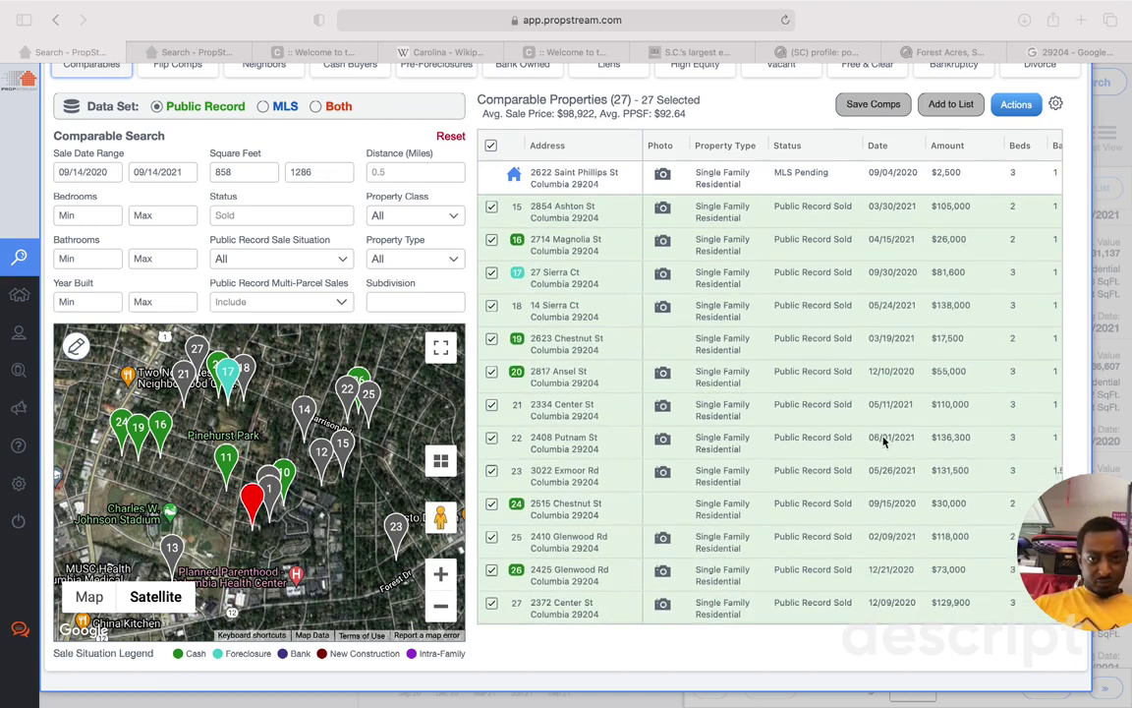
{"action": "scroll", "coordinate": [882, 442], "scroll_direction": "up", "scroll_amount": 10}
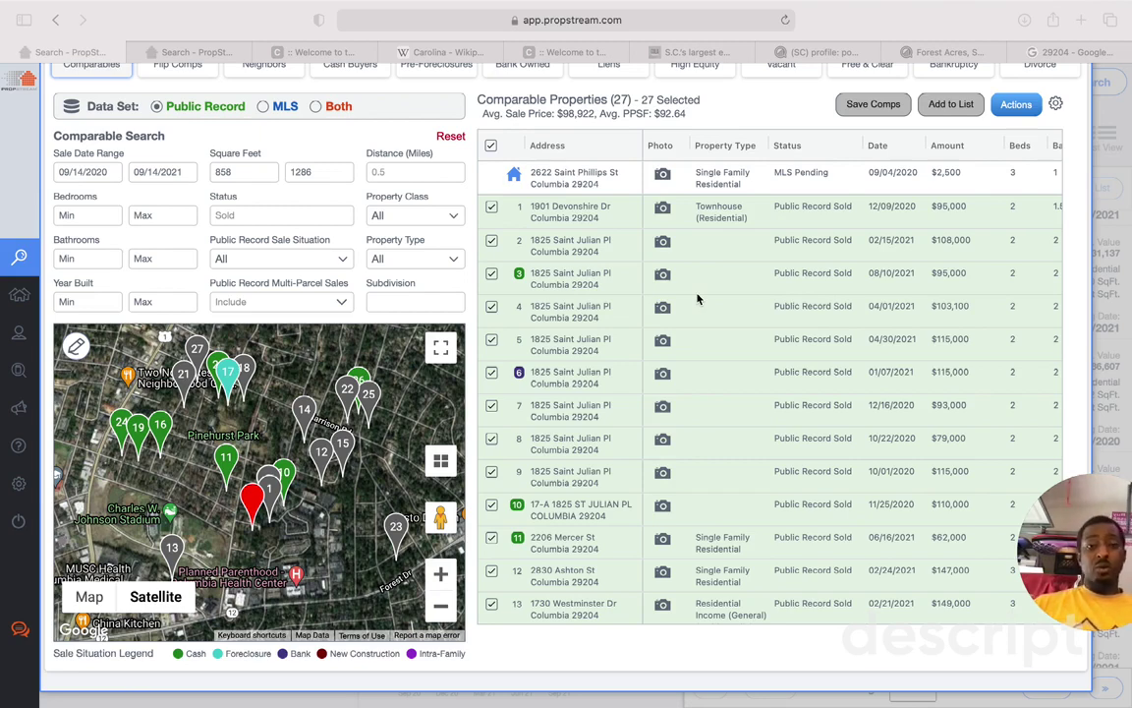
{"action": "scroll", "coordinate": [530, 300], "scroll_direction": "up", "scroll_amount": 3}
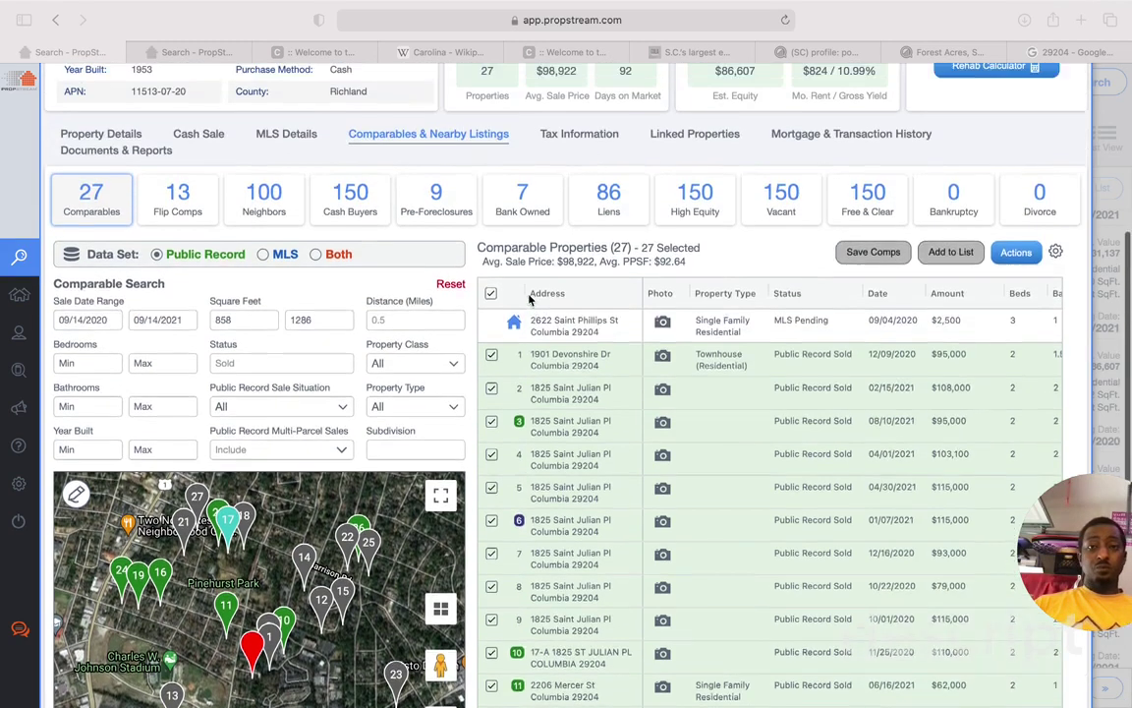
{"action": "scroll", "coordinate": [531, 304], "scroll_direction": "up", "scroll_amount": 2}
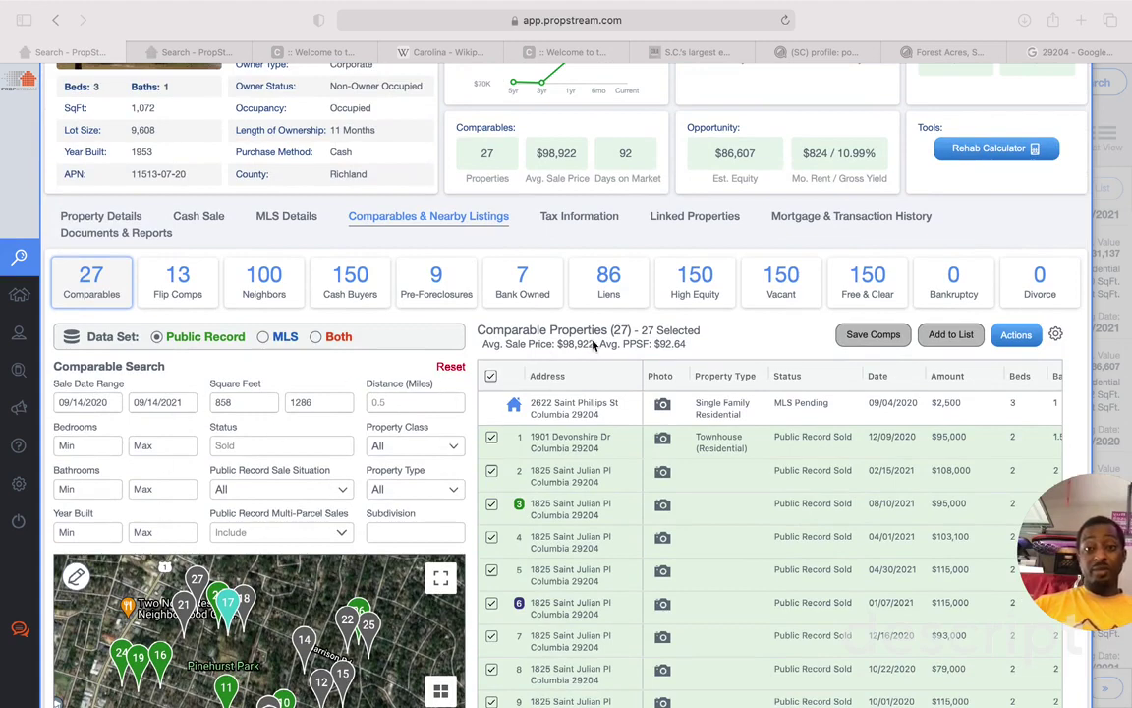
{"action": "scroll", "coordinate": [609, 354], "scroll_direction": "up", "scroll_amount": 5}
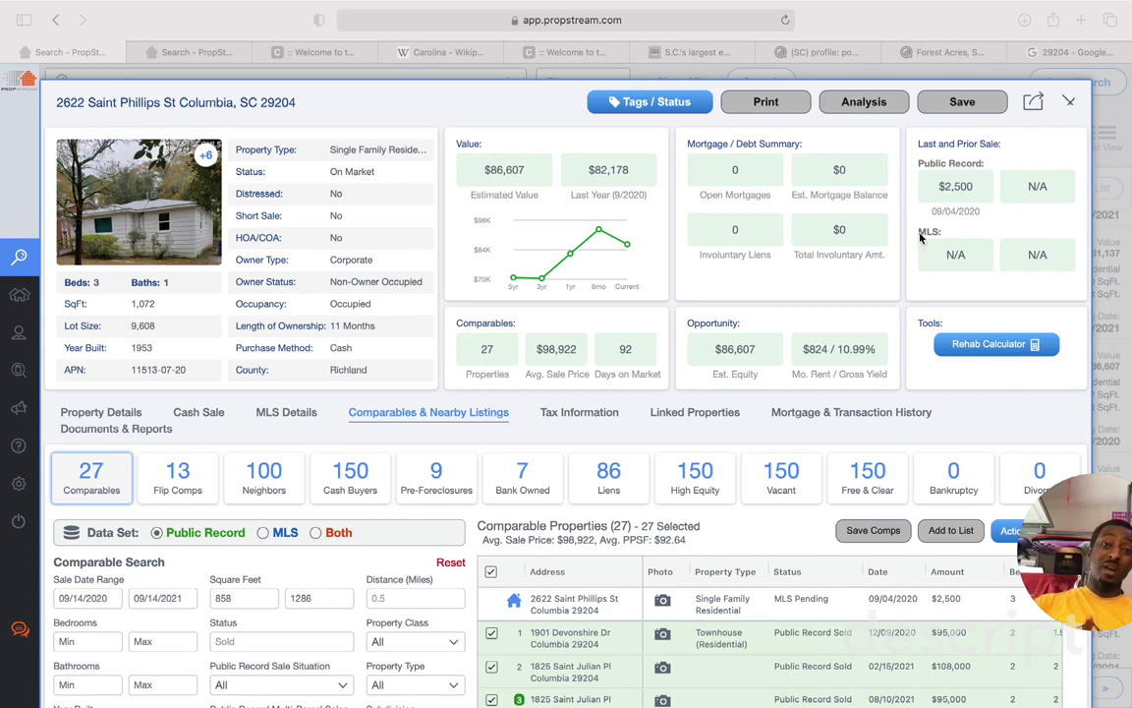
{"action": "left_click", "coordinate": [152, 214]}
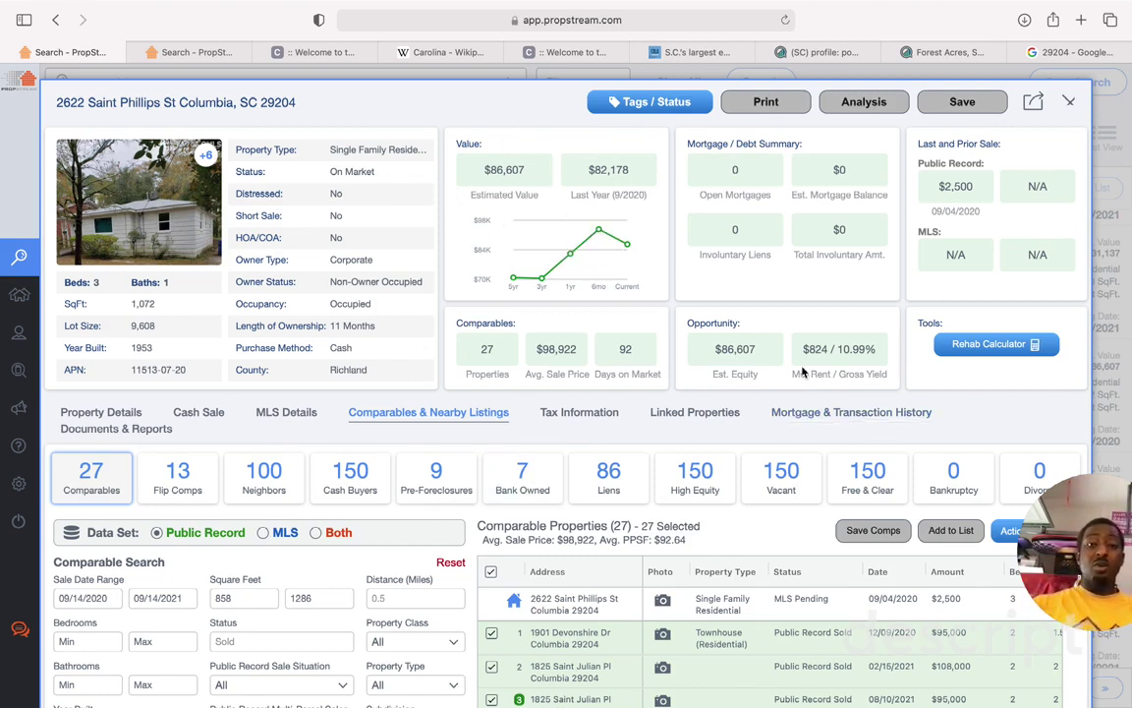
{"action": "left_click_drag", "start_coordinate": [877, 350], "coordinate": [823, 346]}
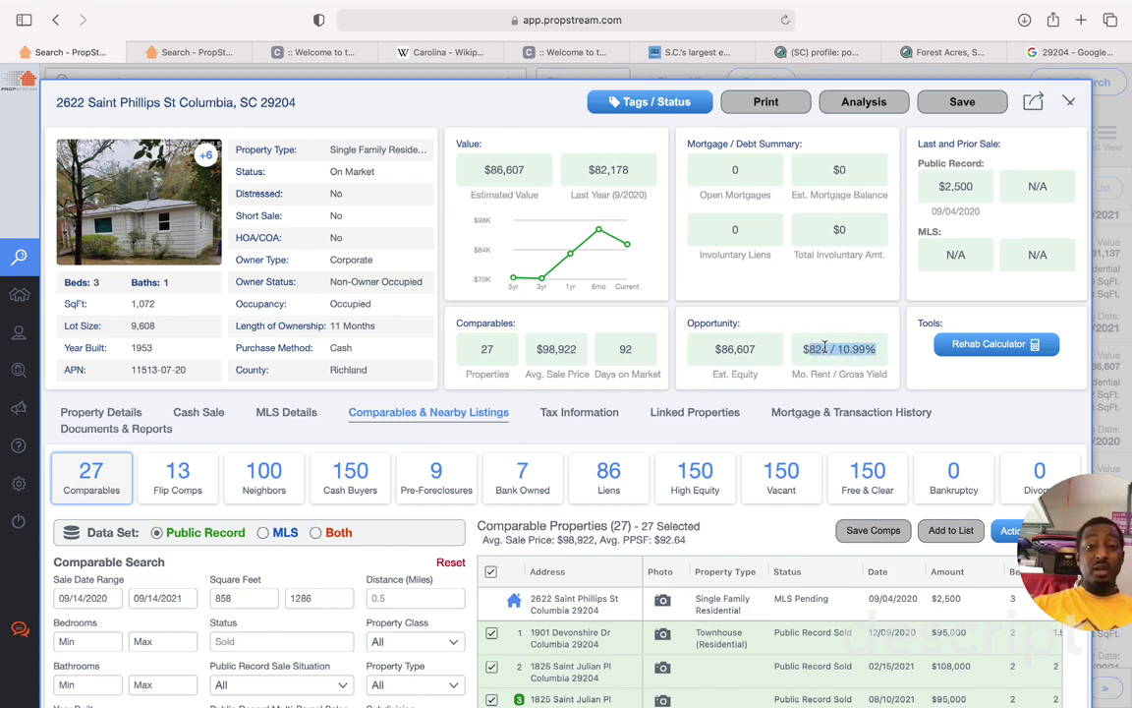
{"action": "left_click", "coordinate": [489, 175]}
{"action": "left_click_drag", "start_coordinate": [481, 171], "coordinate": [525, 175]}
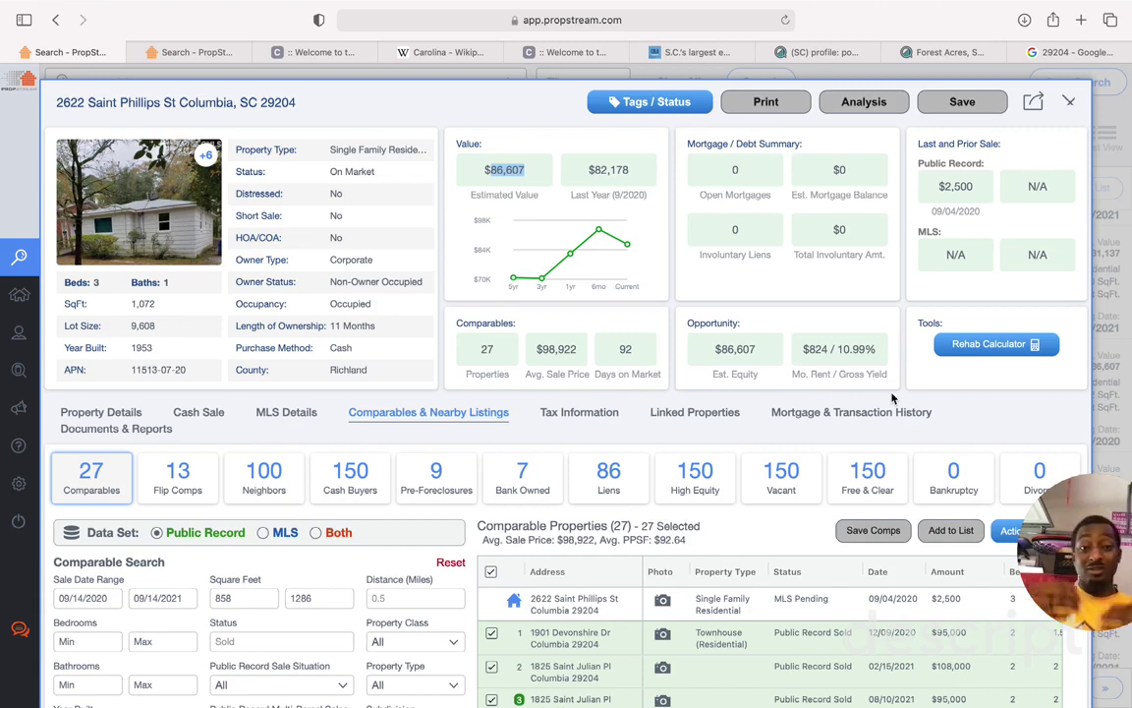
{"action": "left_click", "coordinate": [1068, 101]}
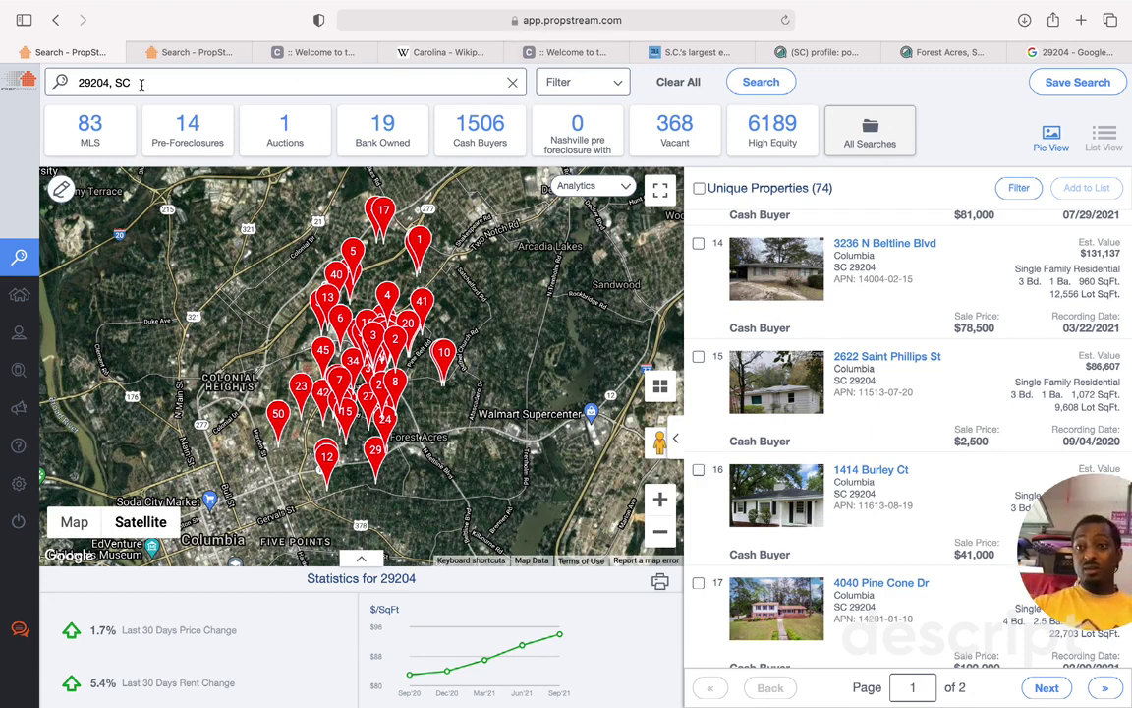
{"action": "left_click_drag", "start_coordinate": [141, 85], "coordinate": [69, 84]}
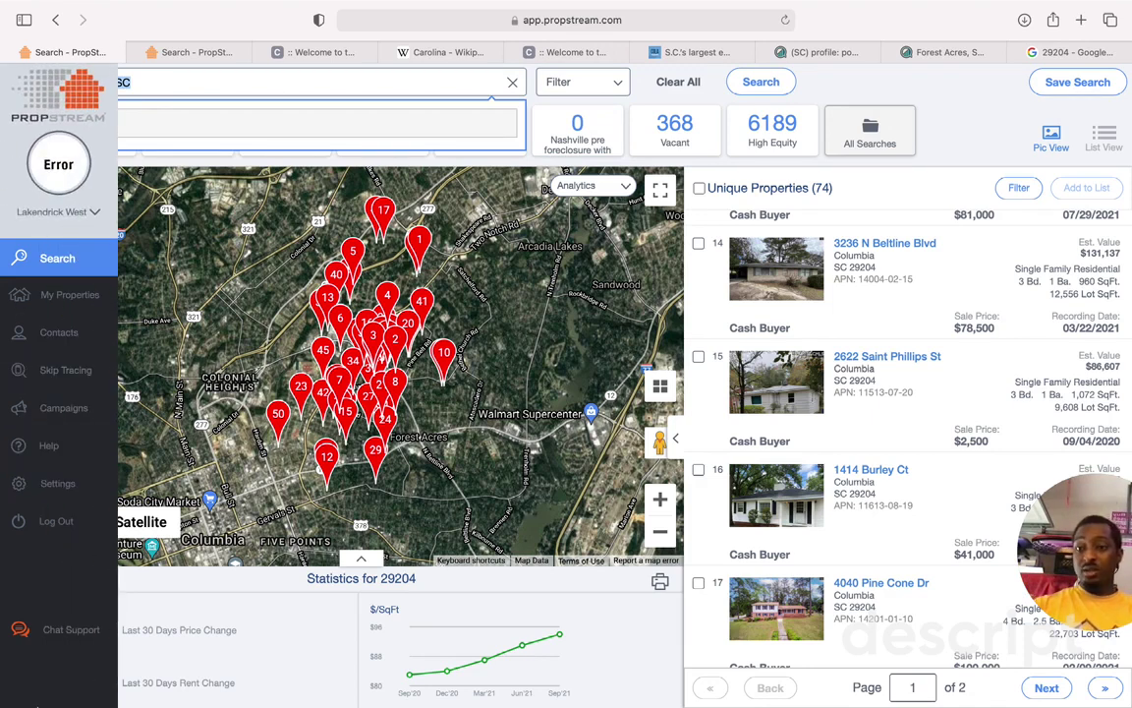
{"action": "mouse_move", "coordinate": [59, 704]}
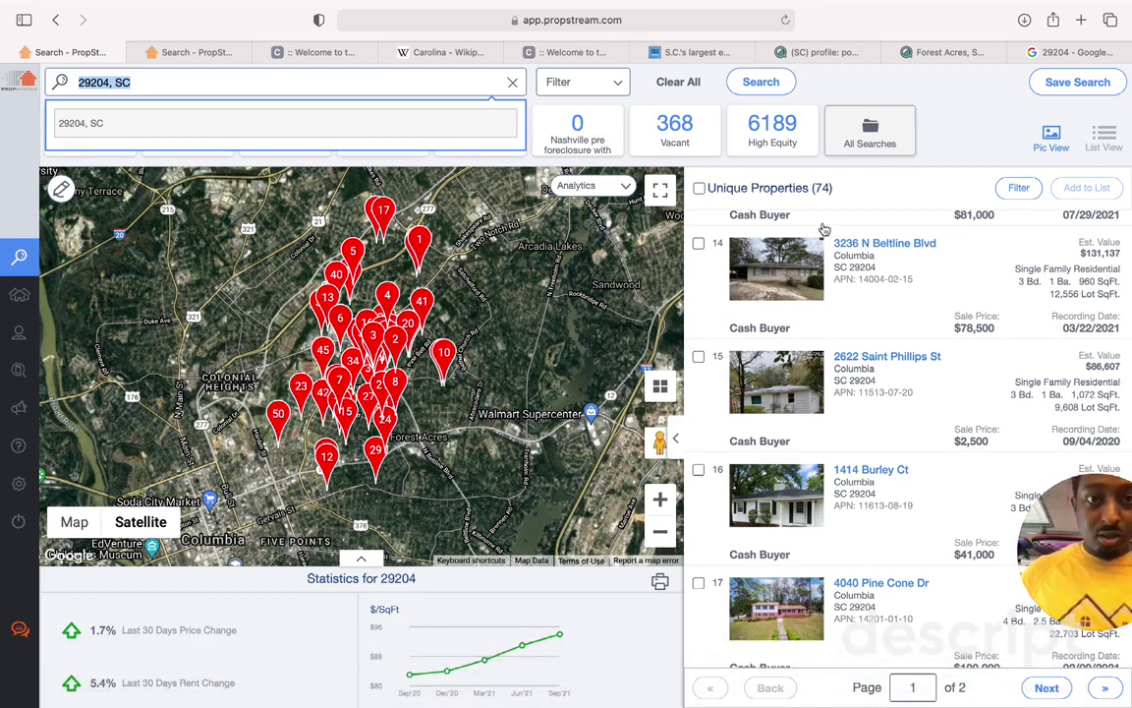
Step: Restrict the 29204, SC results to vacant properties with the Occupancy Status filter
{"action": "left_click", "coordinate": [973, 101]}
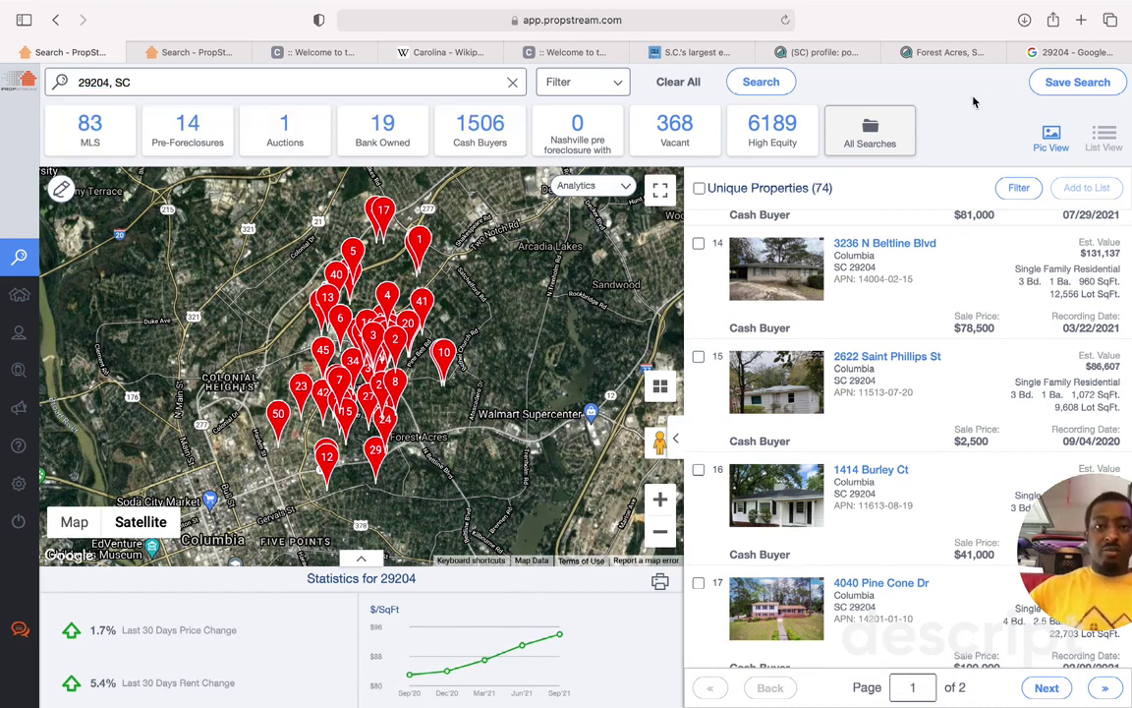
{"action": "left_click", "coordinate": [686, 143]}
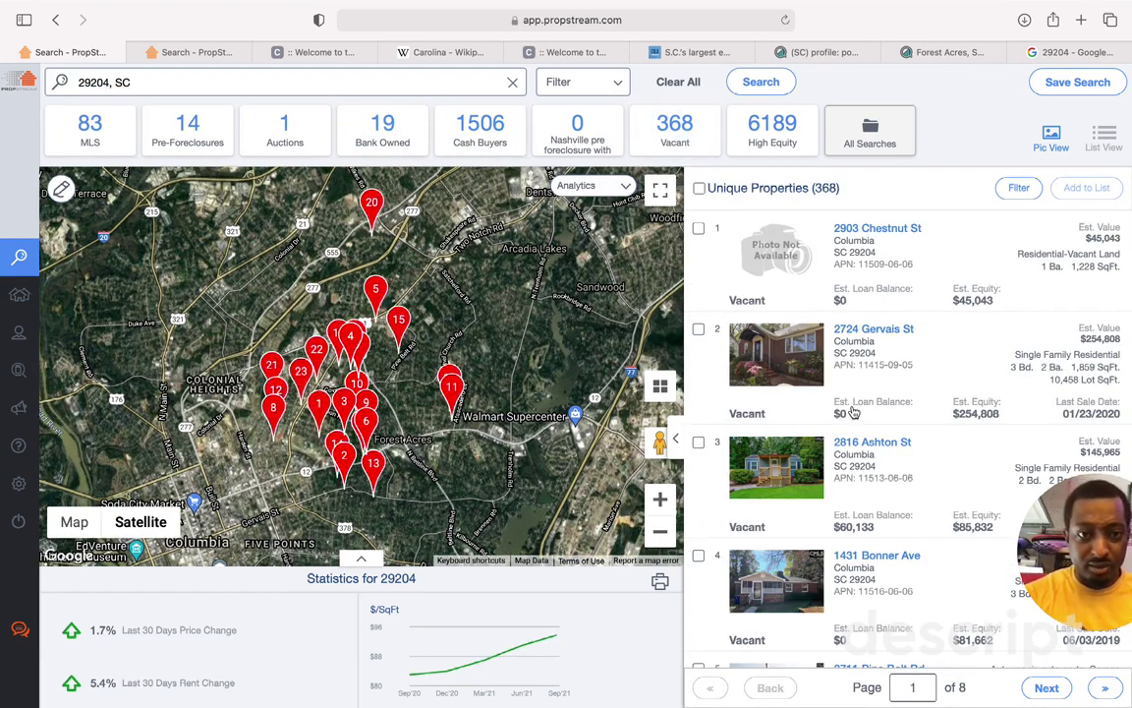
{"action": "left_click", "coordinate": [610, 89]}
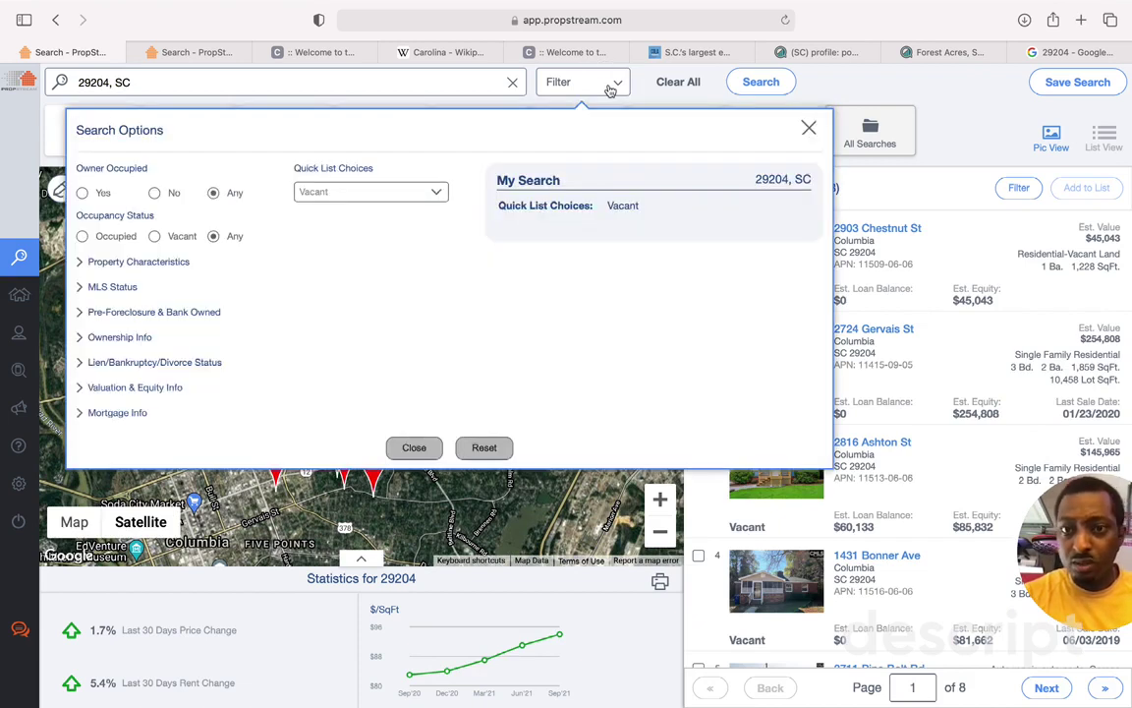
{"action": "left_click", "coordinate": [154, 236]}
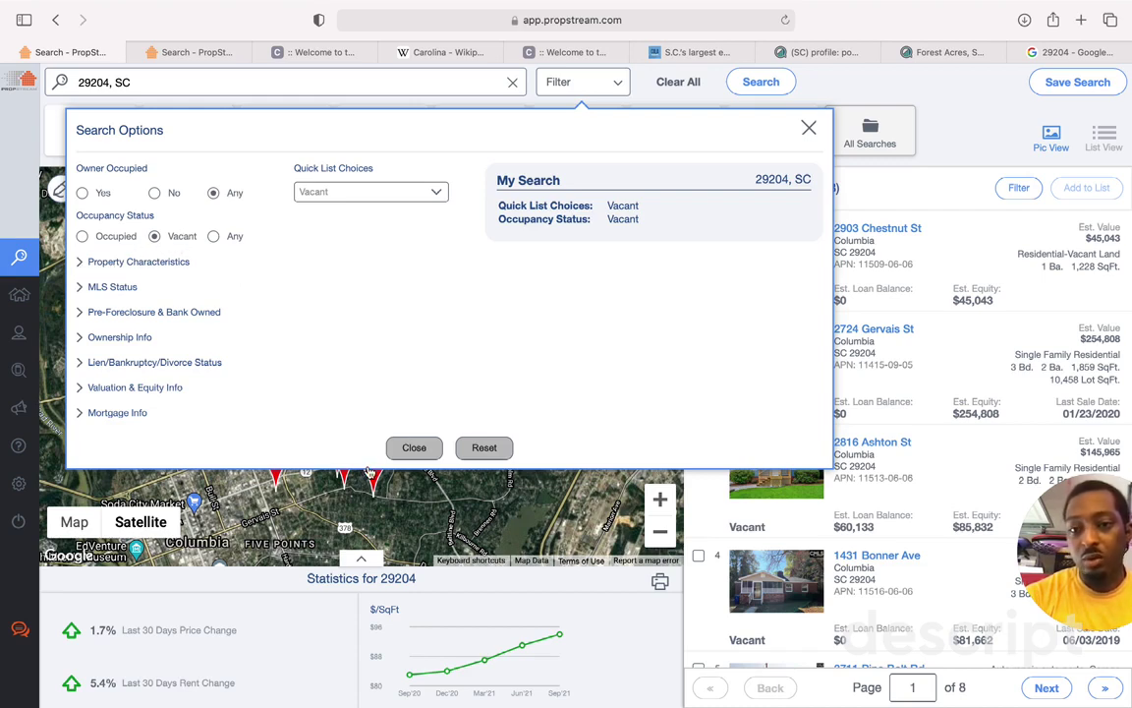
{"action": "left_click", "coordinate": [413, 447]}
{"action": "scroll", "coordinate": [769, 513], "scroll_direction": "down", "scroll_amount": 6}
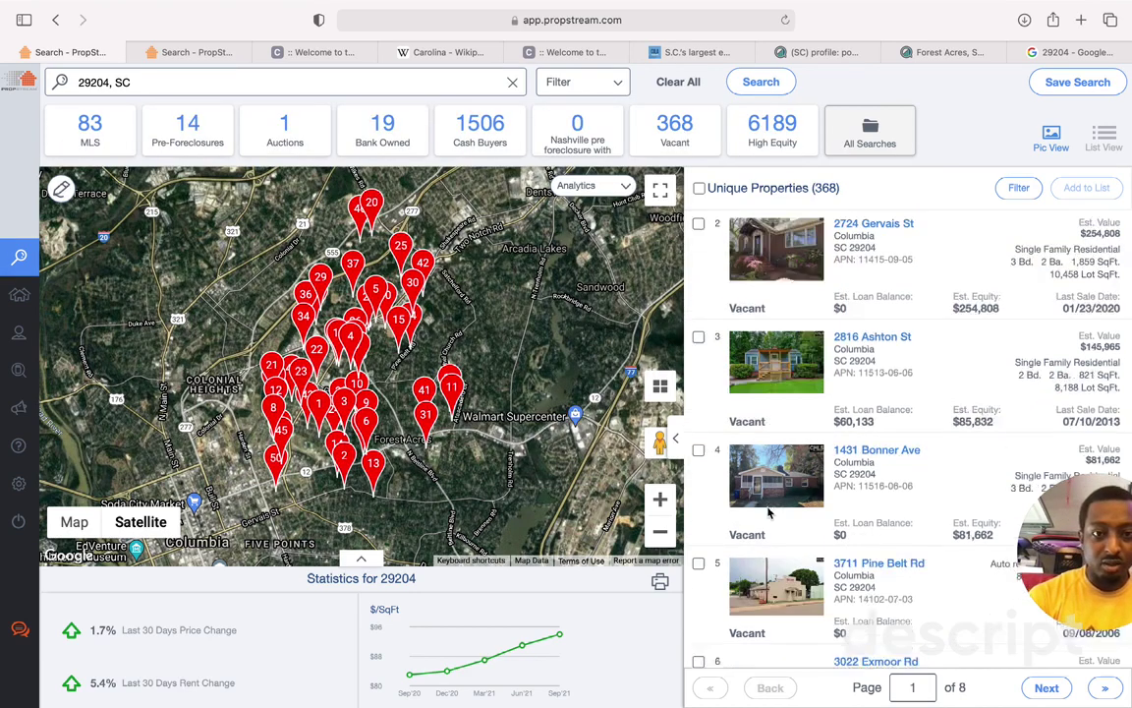
{"action": "scroll", "coordinate": [770, 513], "scroll_direction": "down", "scroll_amount": 5}
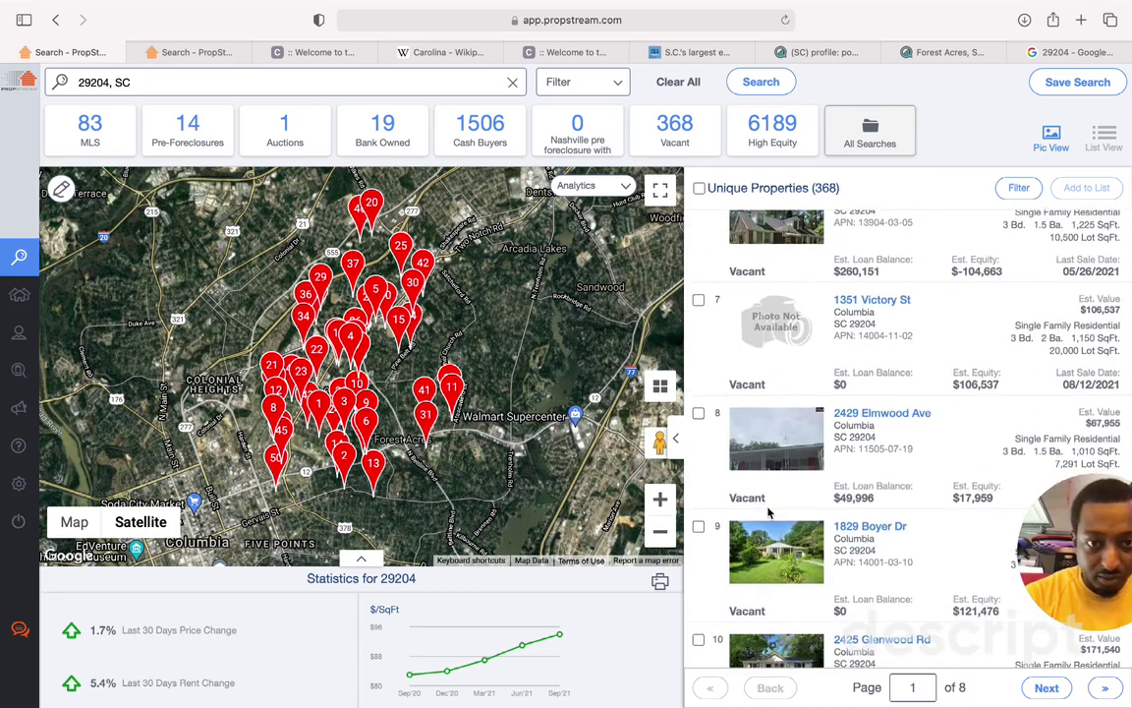
{"action": "scroll", "coordinate": [773, 513], "scroll_direction": "up", "scroll_amount": 10}
Step: Limit Property Type to Single Family, leaving 220 vacant results
{"action": "left_click", "coordinate": [556, 78]}
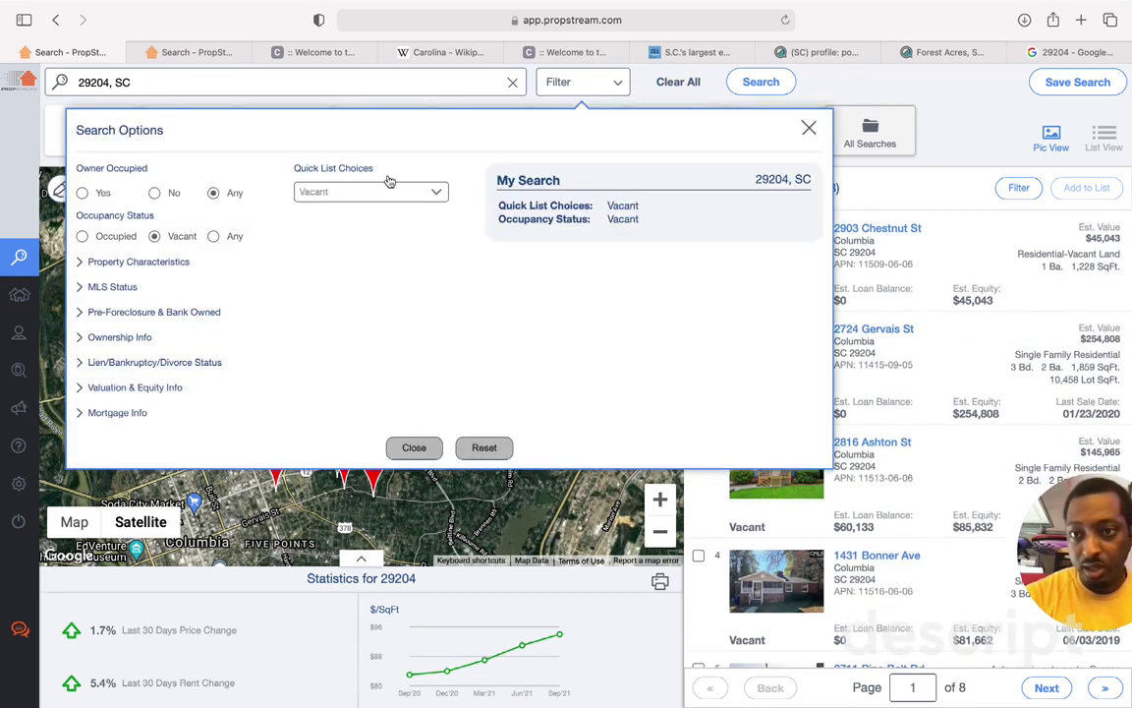
{"action": "left_click", "coordinate": [171, 263]}
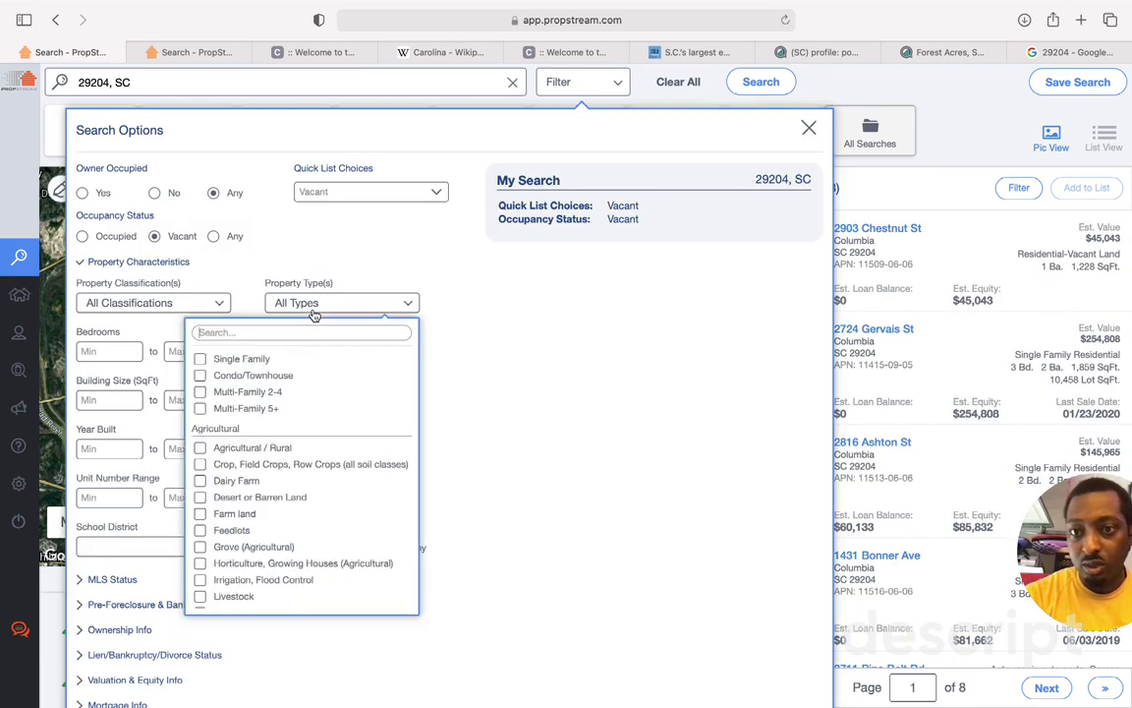
{"action": "left_click", "coordinate": [324, 302]}
{"action": "left_click", "coordinate": [255, 360]}
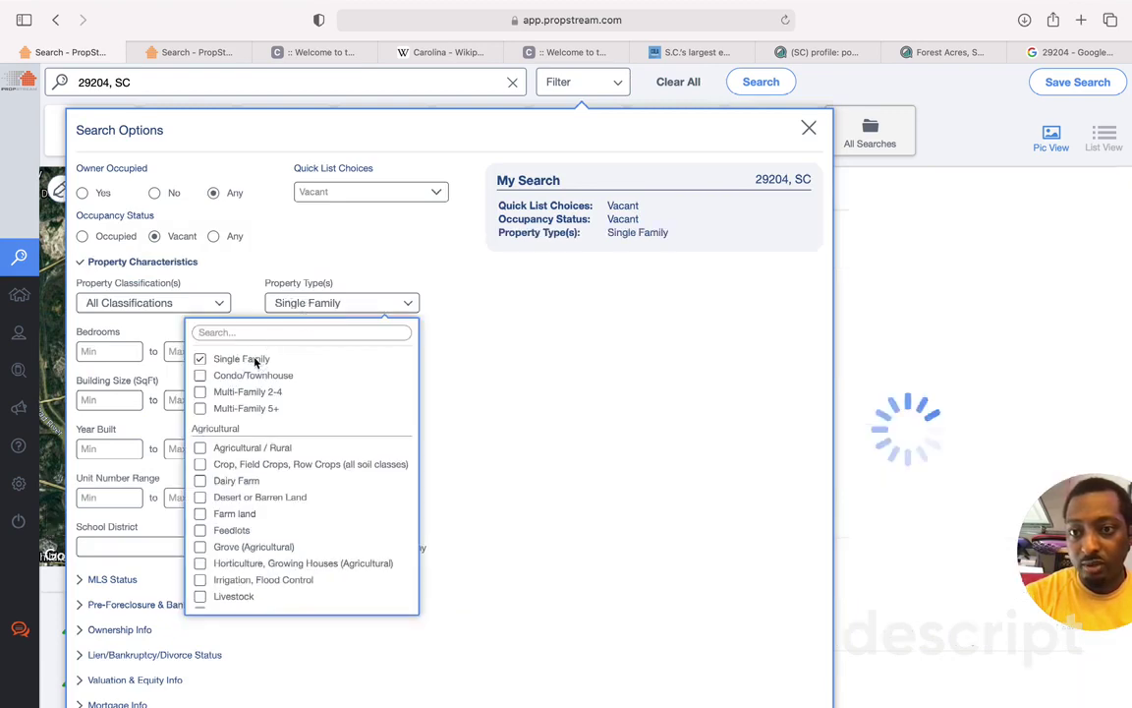
{"action": "left_click", "coordinate": [465, 434]}
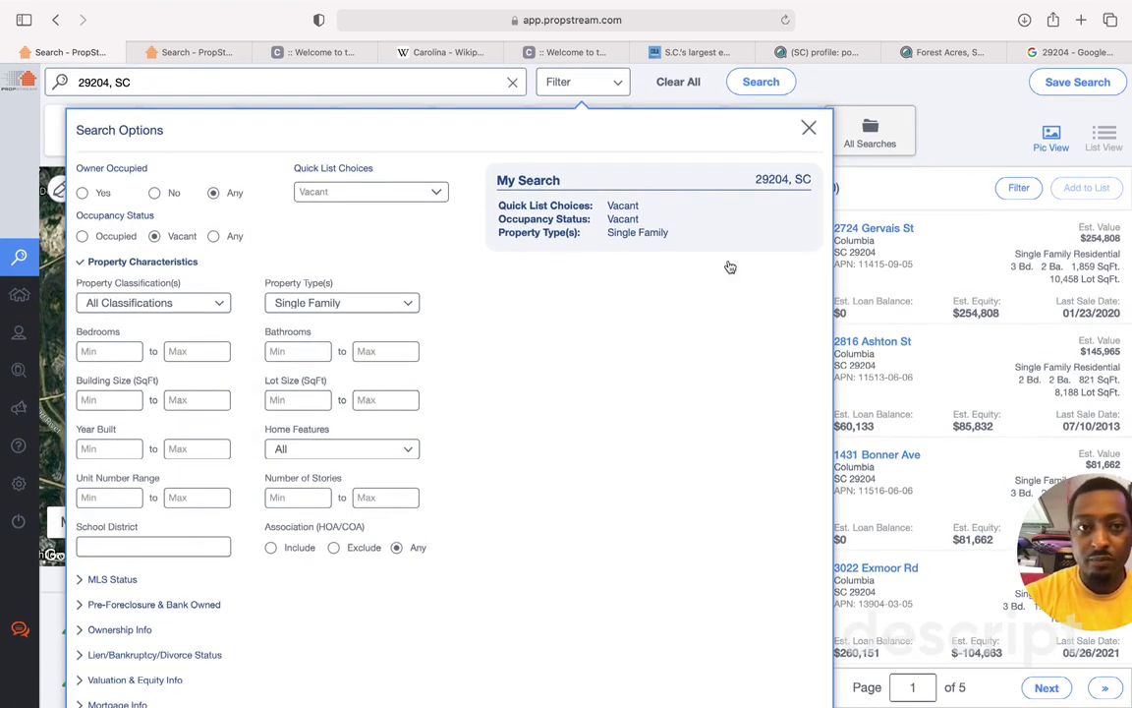
{"action": "left_click", "coordinate": [809, 128]}
{"action": "scroll", "coordinate": [809, 373], "scroll_direction": "down", "scroll_amount": 3}
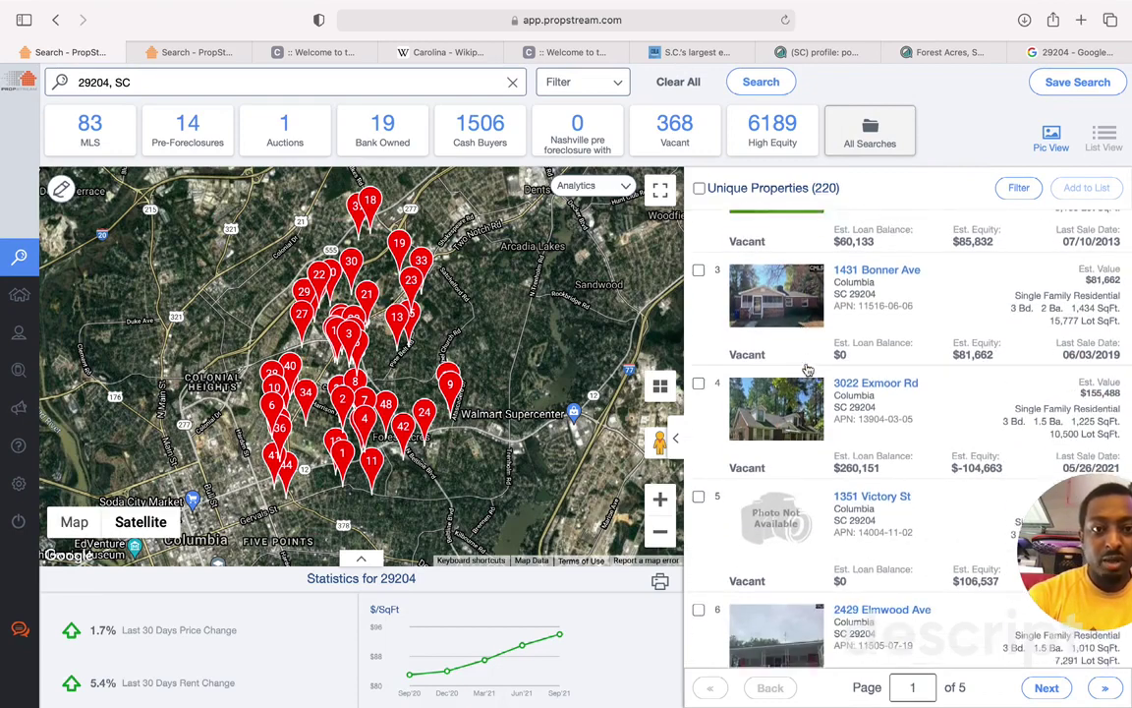
{"action": "scroll", "coordinate": [805, 369], "scroll_direction": "up", "scroll_amount": 3}
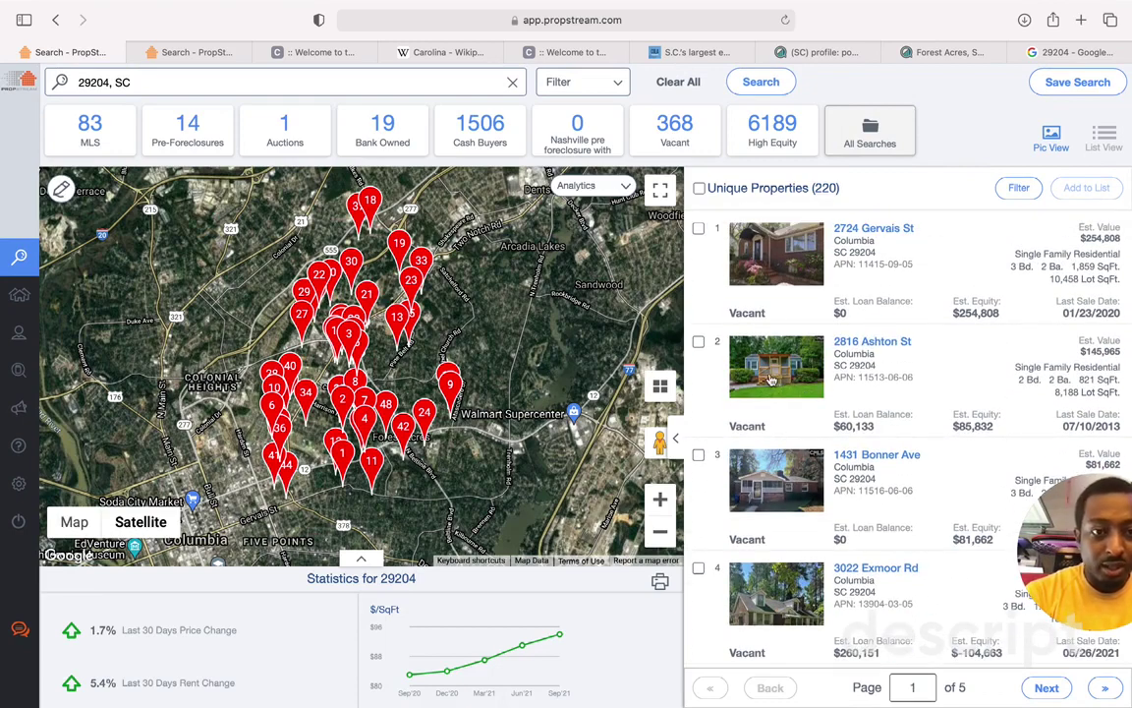
{"action": "left_click", "coordinate": [808, 369]}
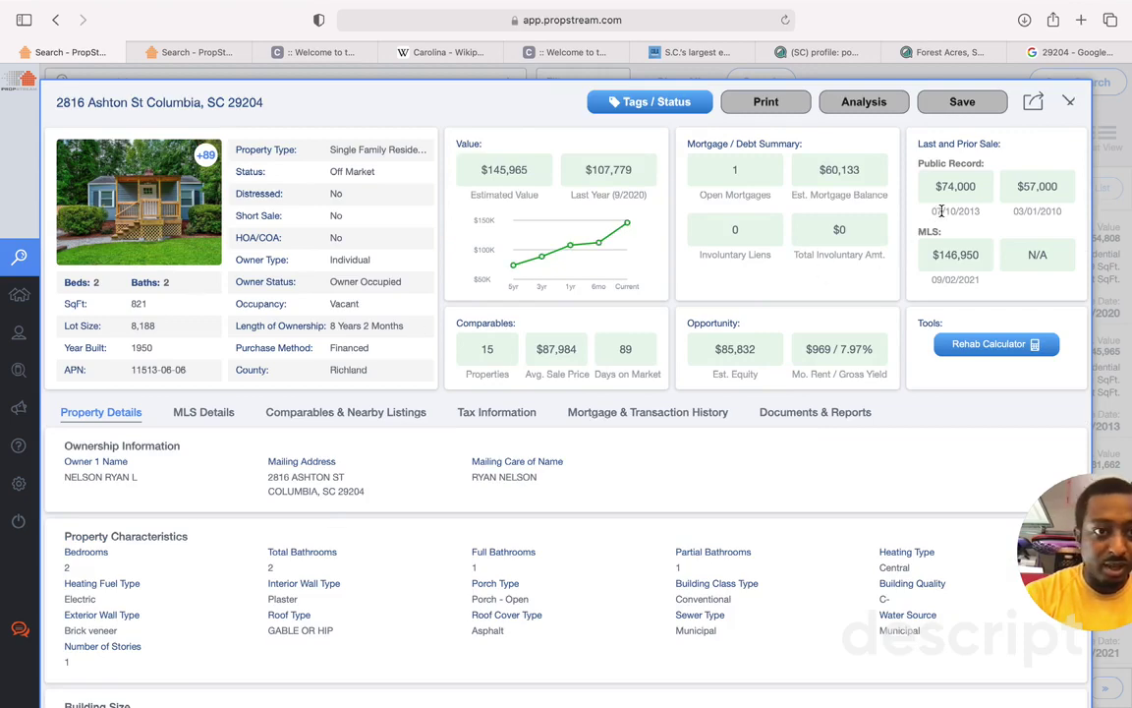
Step: Review its MLS details: $145,965 estimate, $146,950 sale, $74,000 prior sale, then close it
{"action": "left_click", "coordinate": [214, 415]}
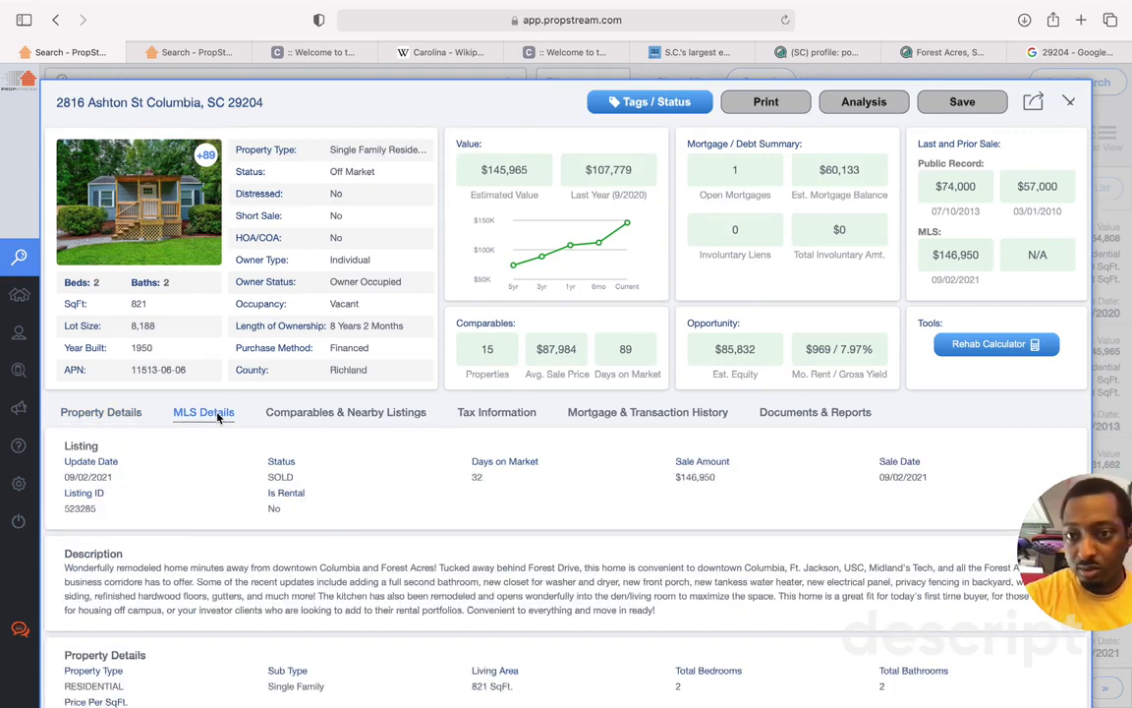
{"action": "left_click_drag", "start_coordinate": [64, 479], "coordinate": [295, 482]}
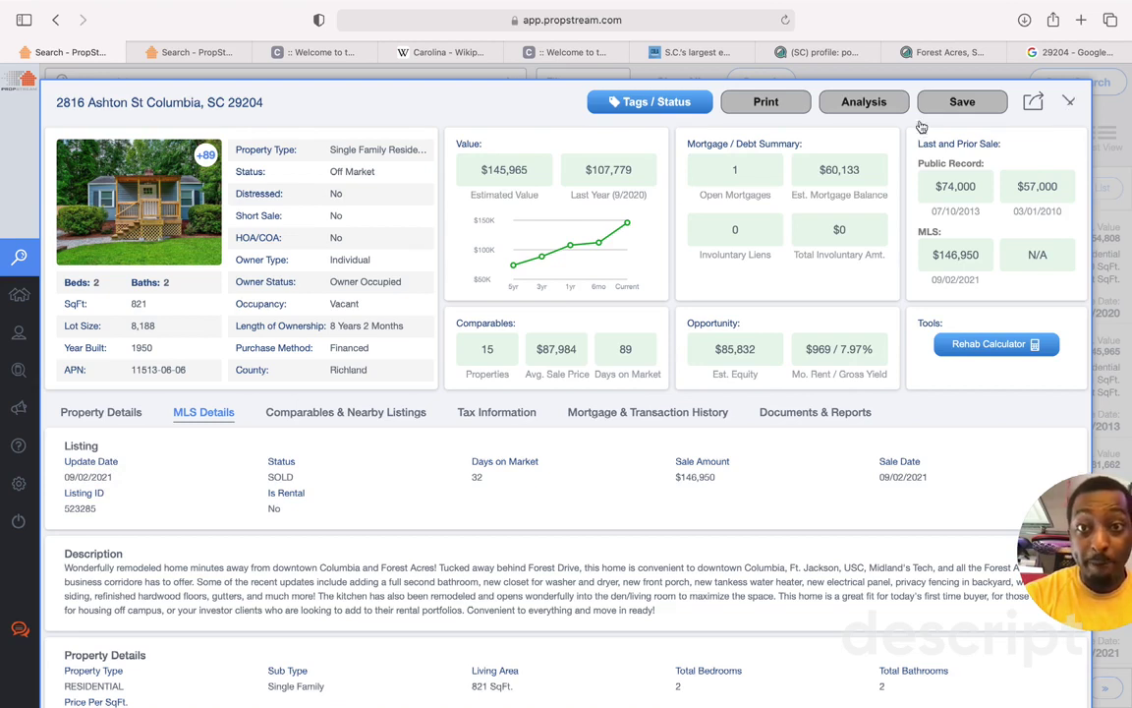
{"action": "left_click_drag", "start_coordinate": [479, 169], "coordinate": [530, 170]}
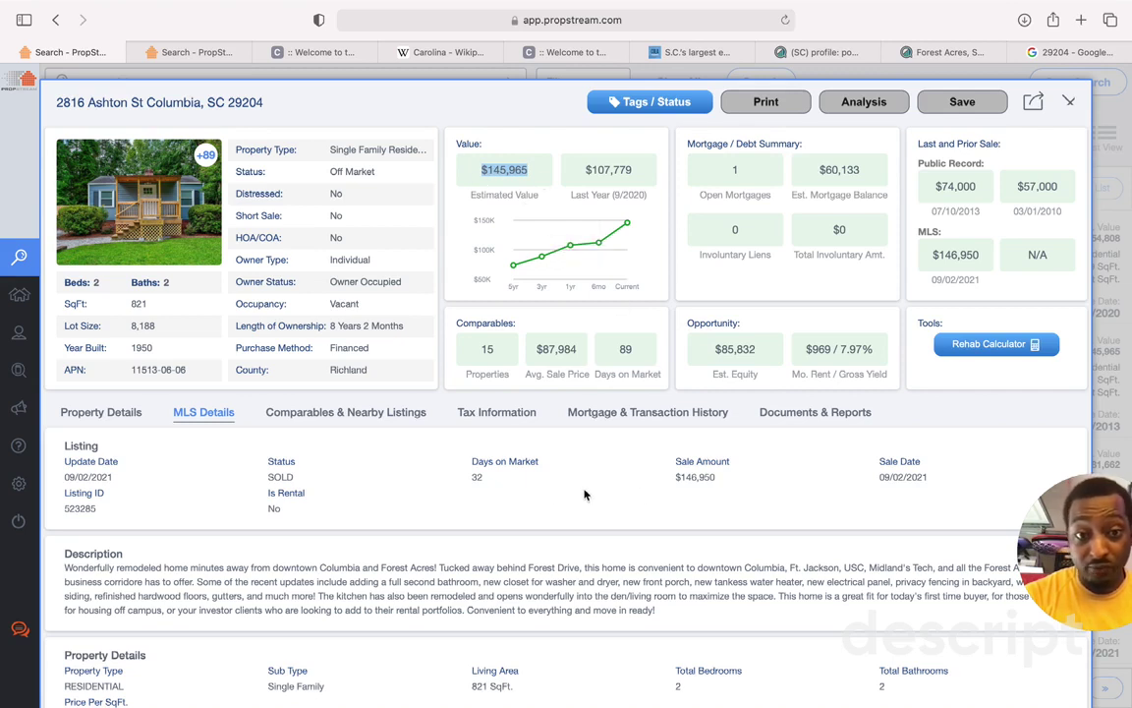
{"action": "left_click_drag", "start_coordinate": [674, 477], "coordinate": [730, 479]}
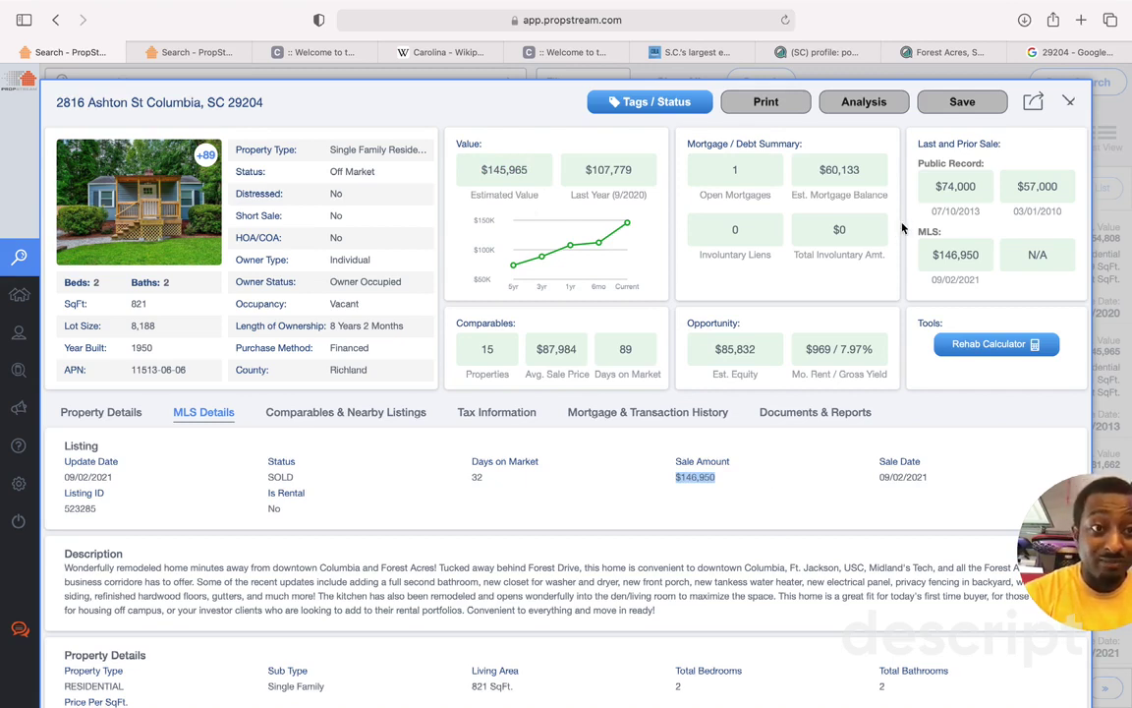
{"action": "left_click_drag", "start_coordinate": [942, 186], "coordinate": [983, 186]}
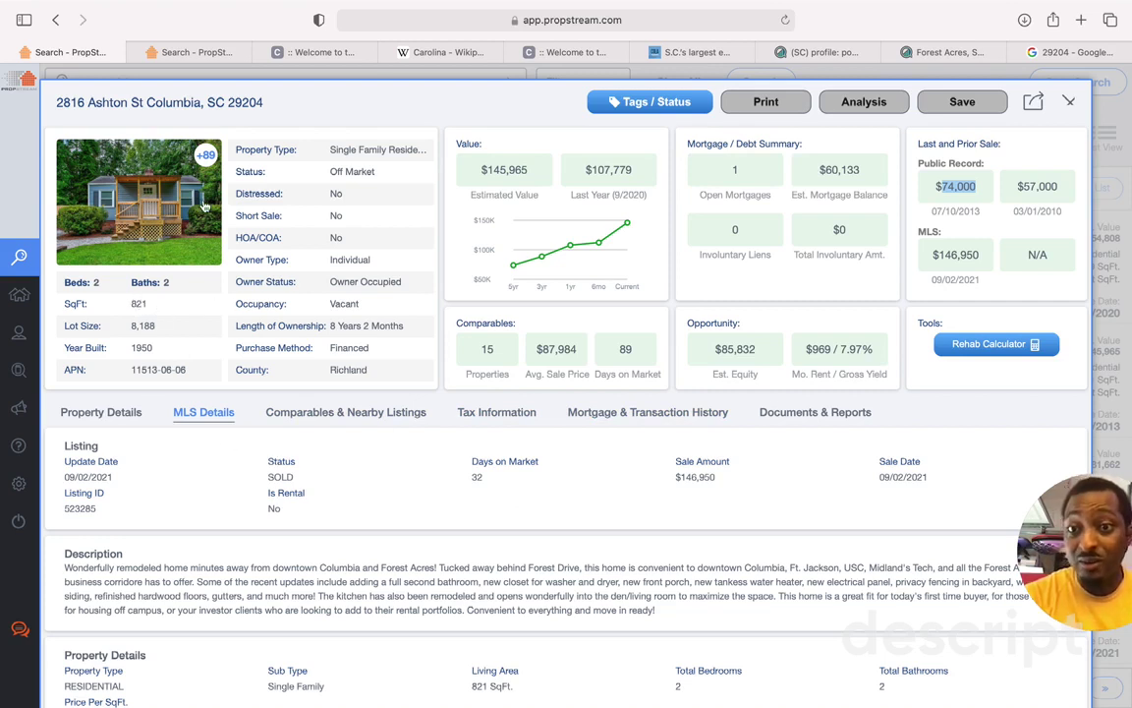
{"action": "left_click", "coordinate": [1069, 104]}
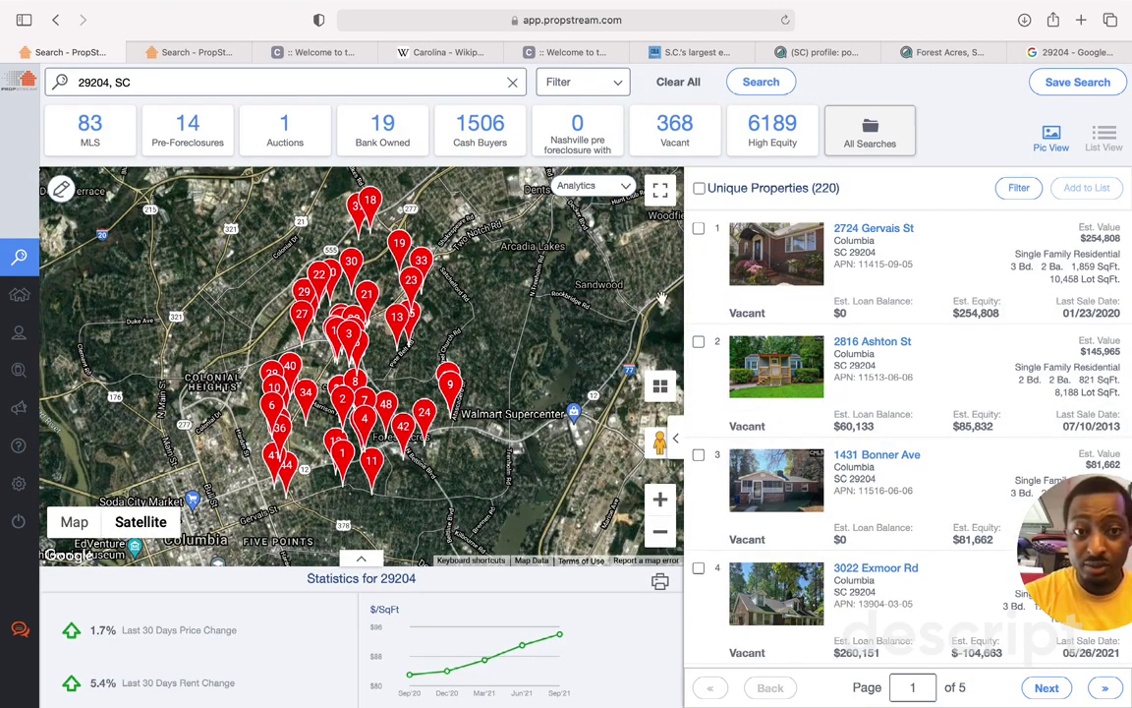
{"action": "scroll", "coordinate": [749, 452], "scroll_direction": "down", "scroll_amount": 5}
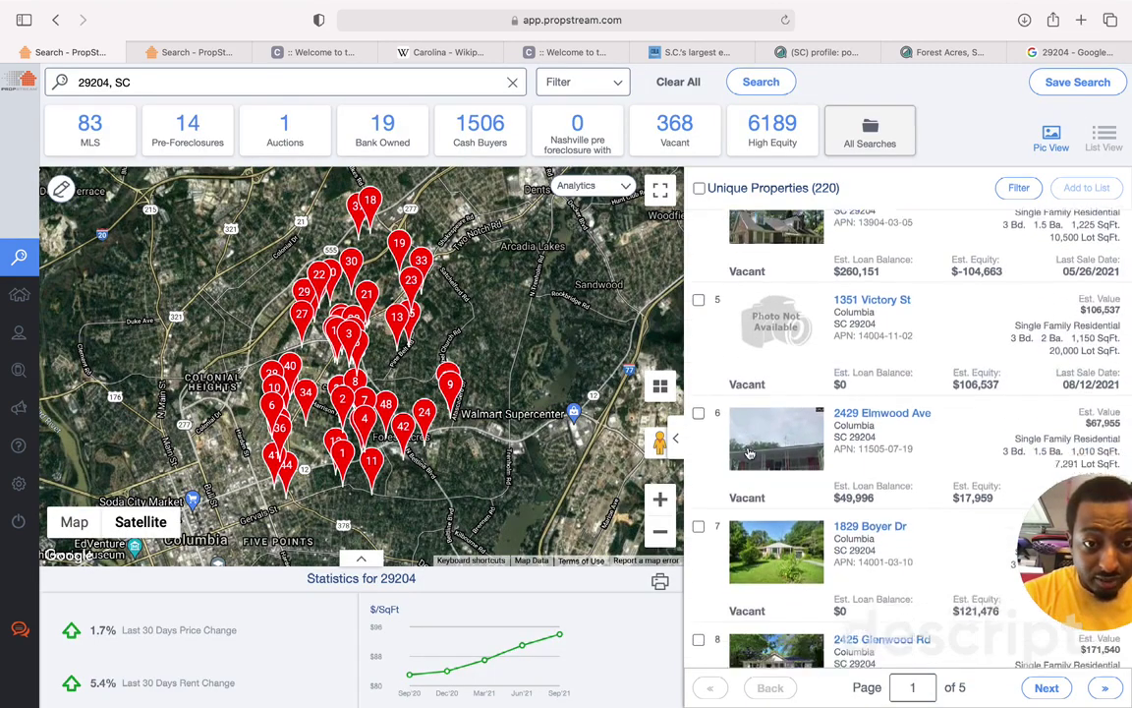
{"action": "scroll", "coordinate": [749, 452], "scroll_direction": "down", "scroll_amount": 2}
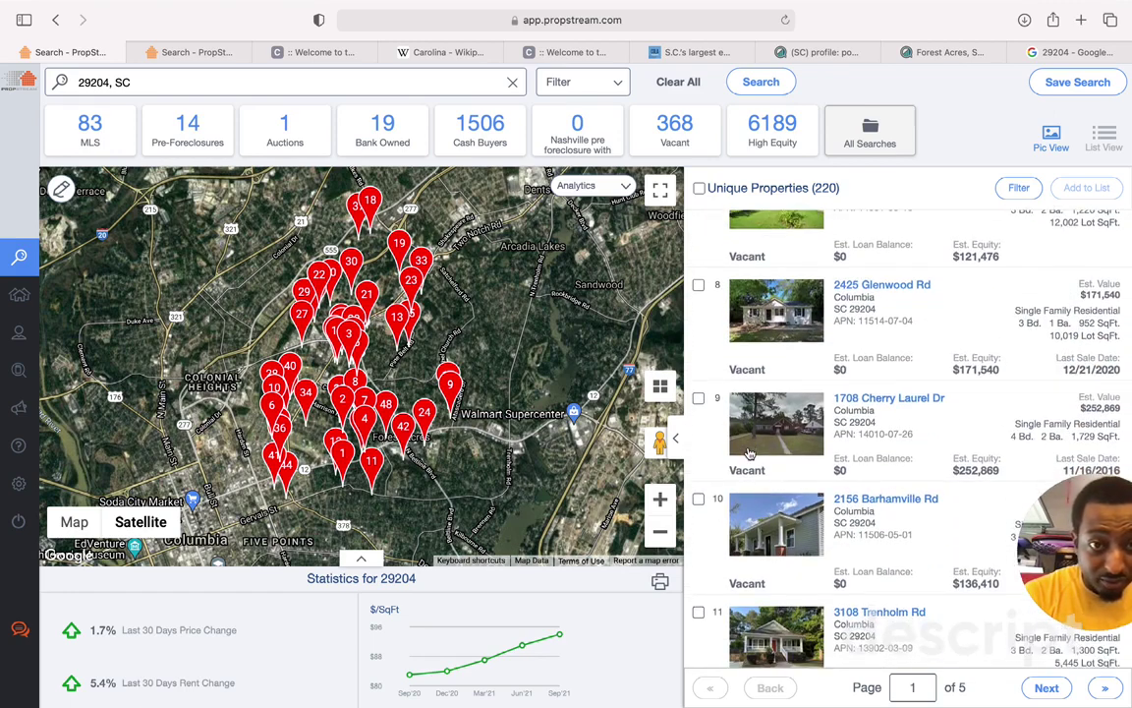
{"action": "scroll", "coordinate": [749, 452], "scroll_direction": "down", "scroll_amount": 2}
{"action": "scroll", "coordinate": [748, 452], "scroll_direction": "down", "scroll_amount": 8}
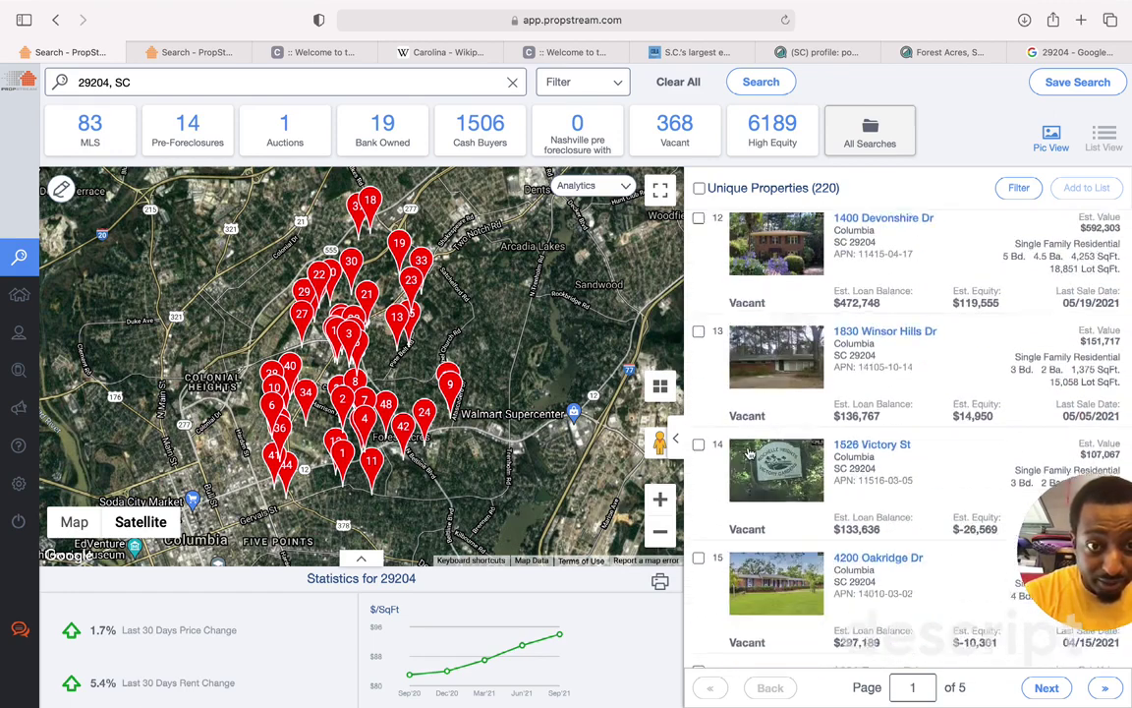
{"action": "scroll", "coordinate": [749, 452], "scroll_direction": "down", "scroll_amount": 1}
{"action": "scroll", "coordinate": [757, 403], "scroll_direction": "up", "scroll_amount": 2}
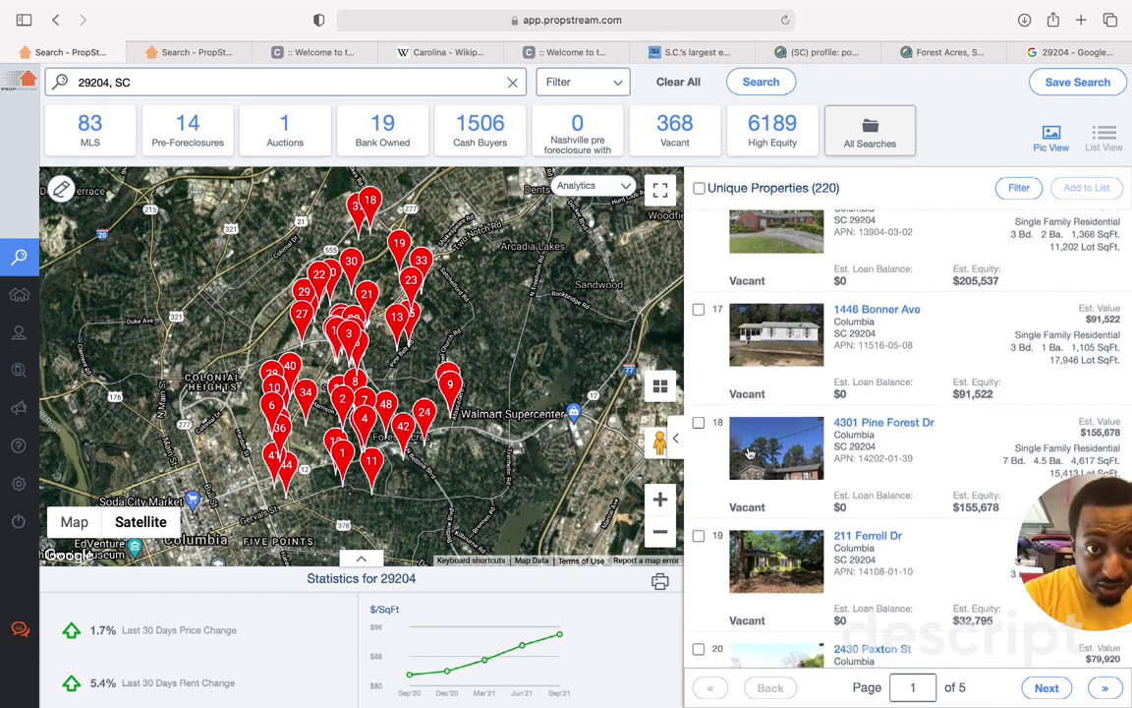
{"action": "left_click", "coordinate": [764, 356]}
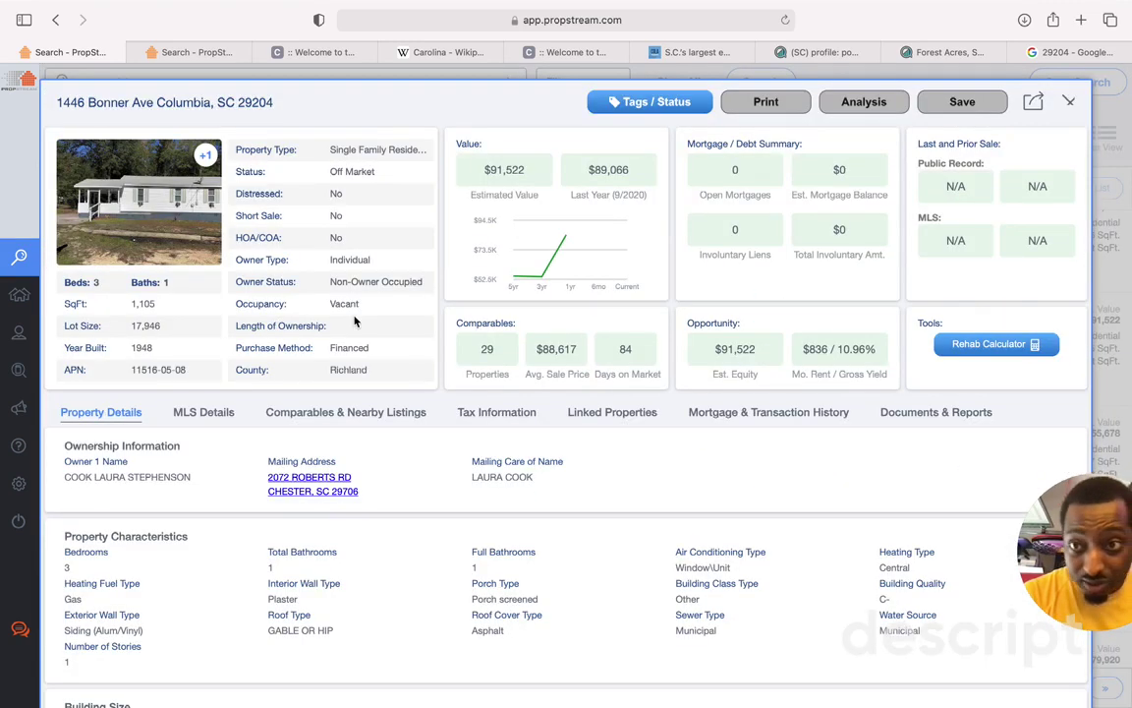
{"action": "left_click", "coordinate": [208, 163]}
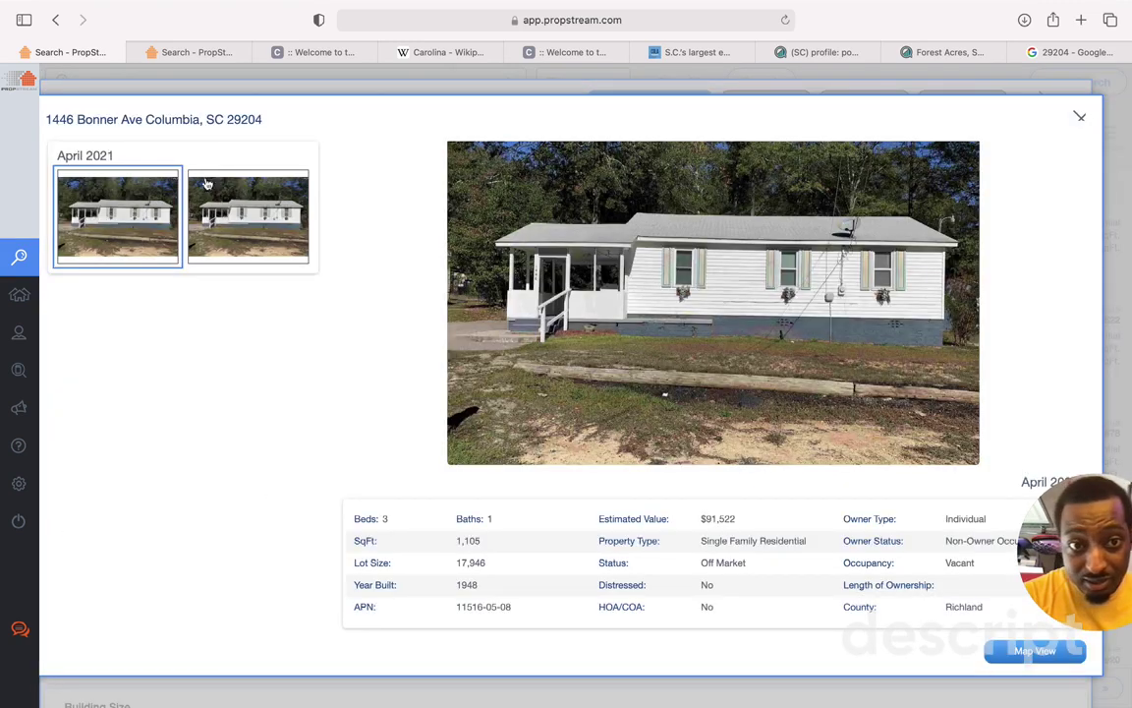
{"action": "left_click", "coordinate": [237, 229]}
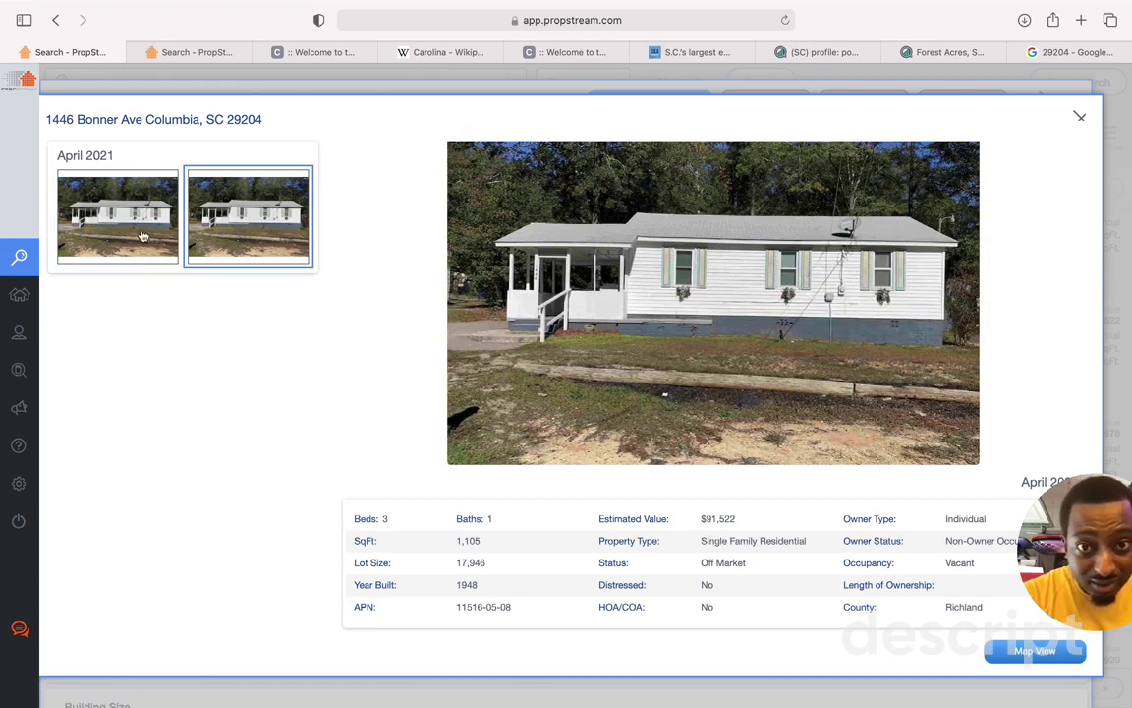
{"action": "left_click", "coordinate": [126, 208]}
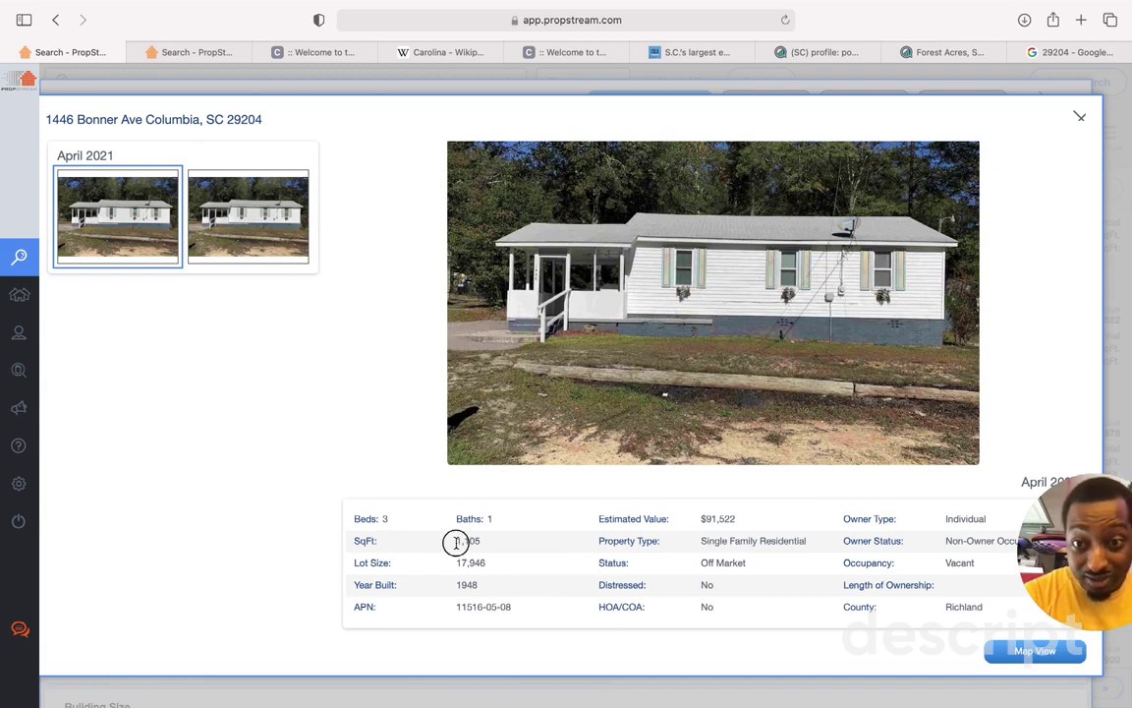
{"action": "left_click_drag", "start_coordinate": [456, 541], "coordinate": [492, 542]}
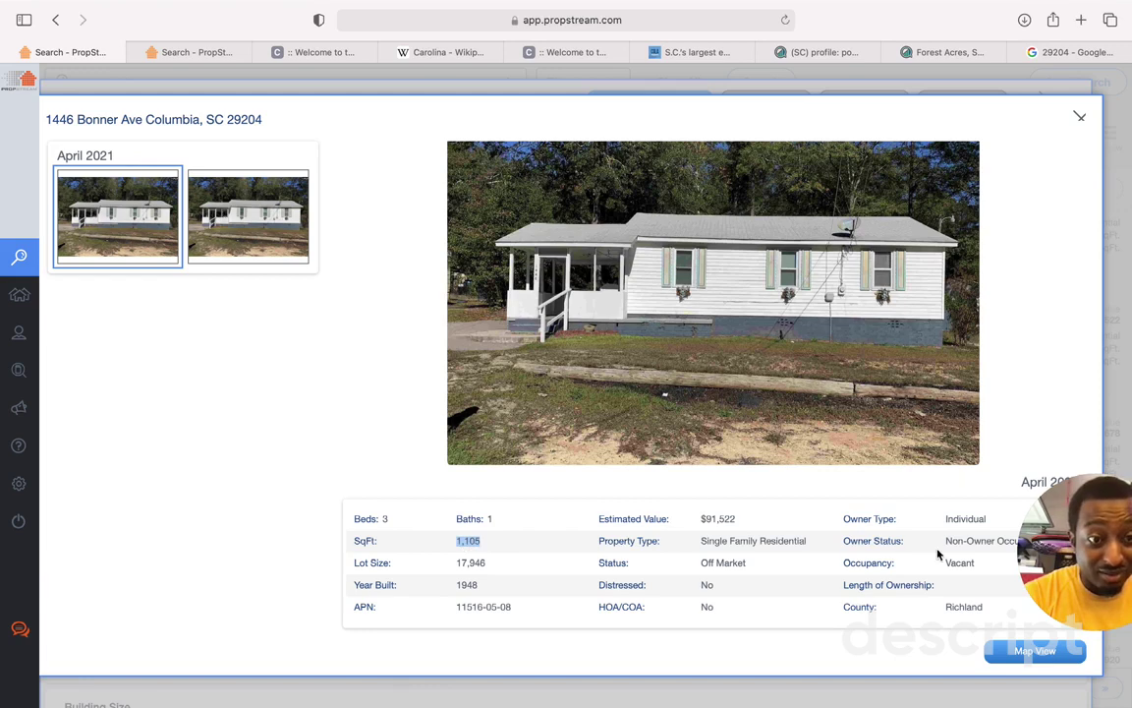
{"action": "left_click", "coordinate": [1080, 116]}
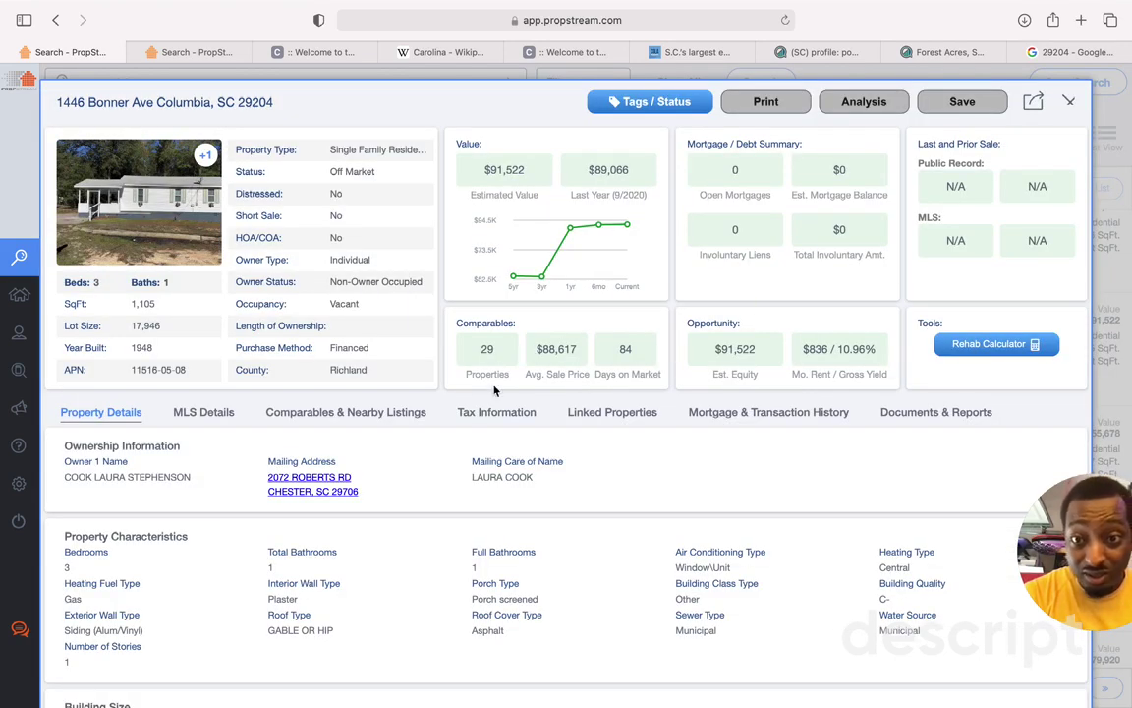
Step: Review its MLS details: $95,000 list price, listed 04/14/2021, status FAIL
{"action": "left_click", "coordinate": [192, 421]}
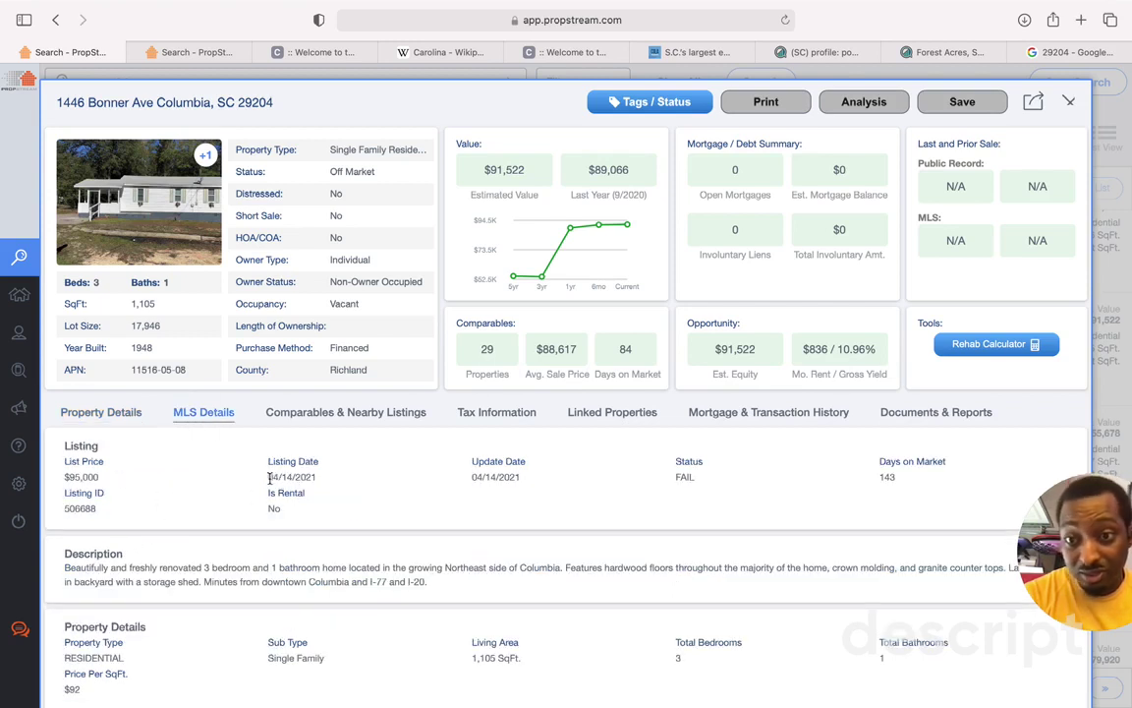
{"action": "left_click_drag", "start_coordinate": [270, 478], "coordinate": [335, 479]}
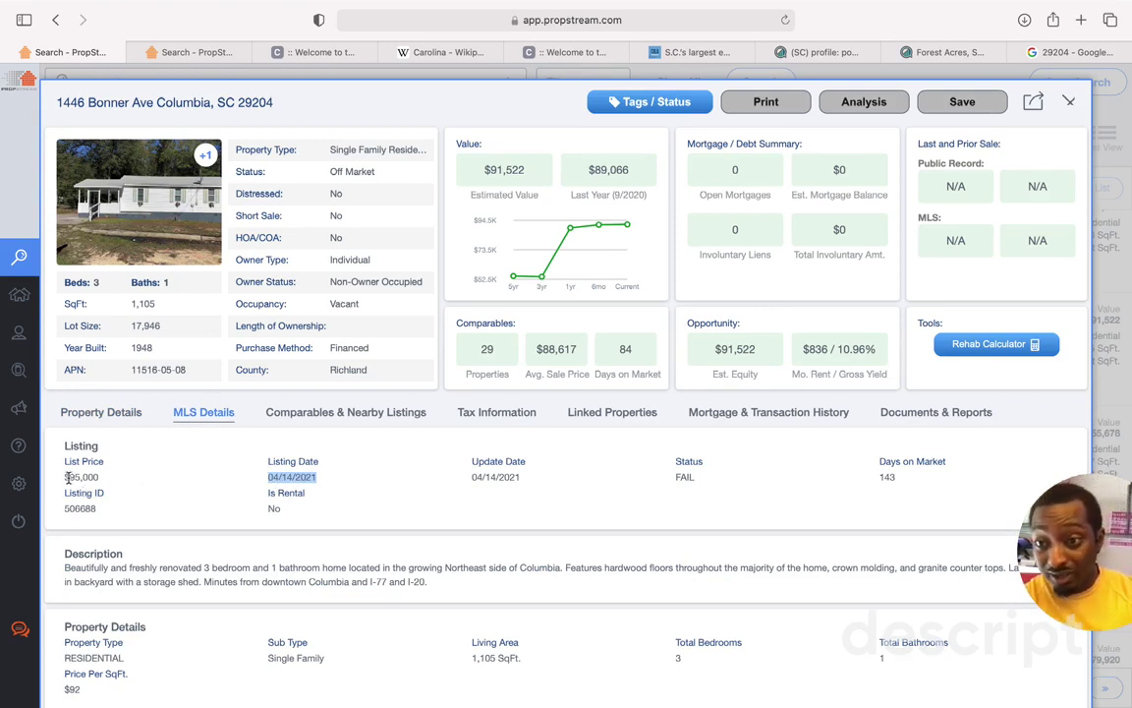
{"action": "left_click_drag", "start_coordinate": [65, 478], "coordinate": [104, 477]}
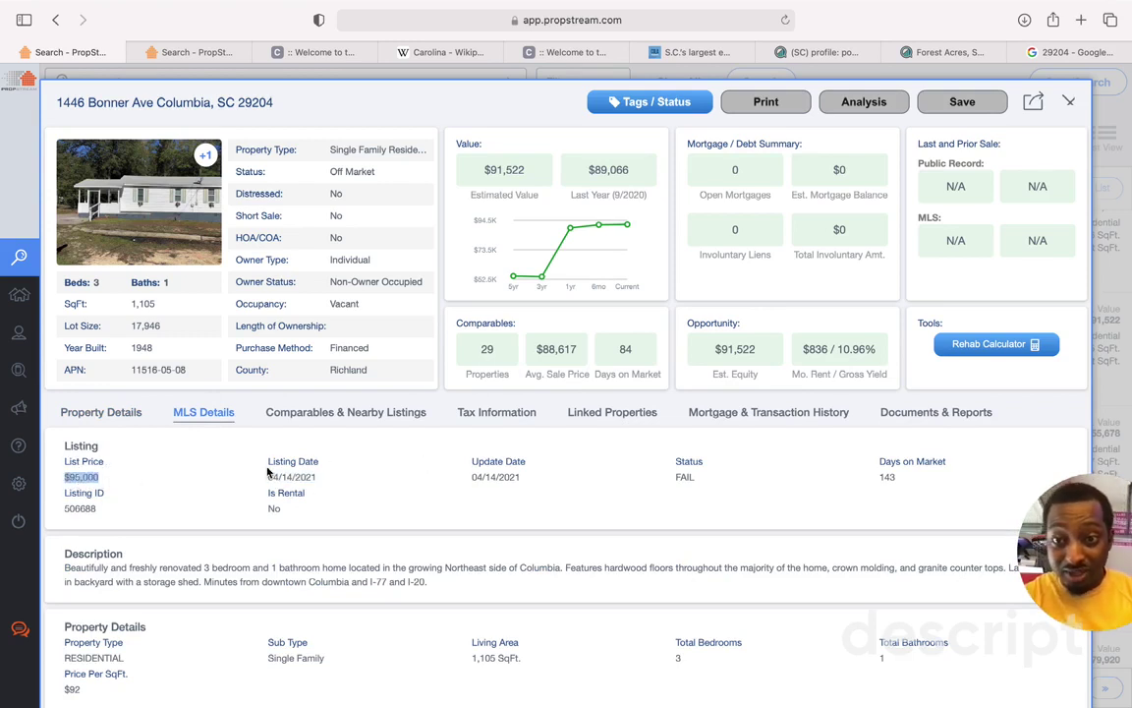
{"action": "left_click_drag", "start_coordinate": [269, 477], "coordinate": [344, 477]}
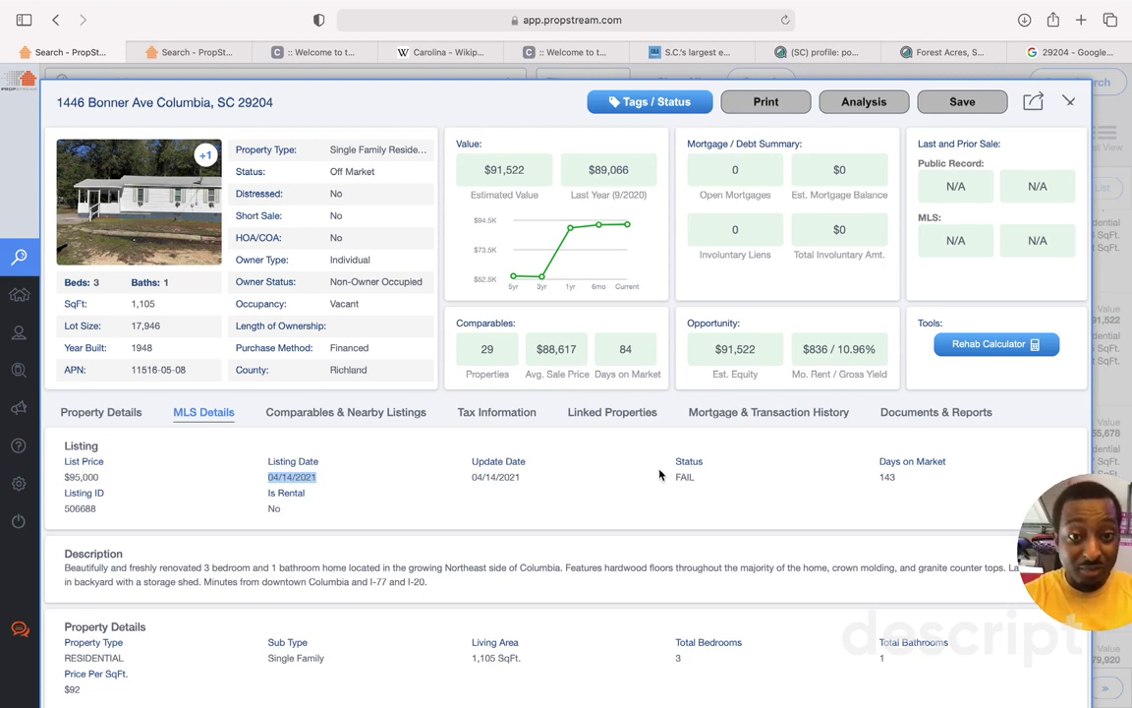
{"action": "left_click_drag", "start_coordinate": [672, 477], "coordinate": [908, 482]}
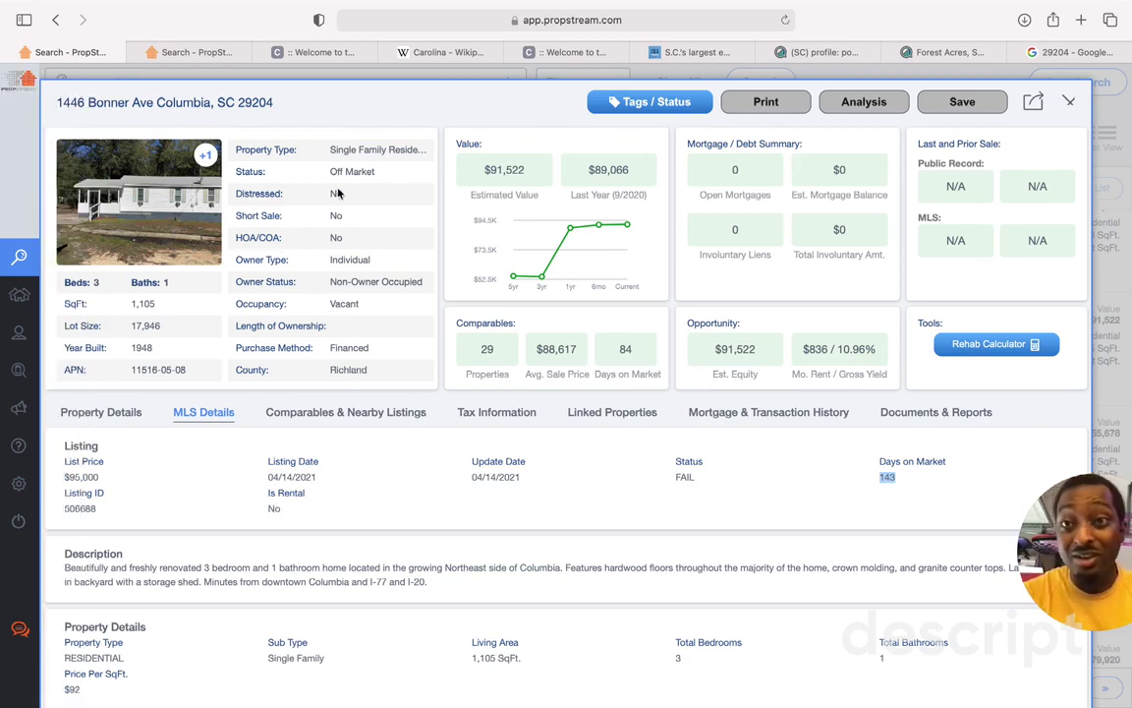
{"action": "mouse_move", "coordinate": [621, 251]}
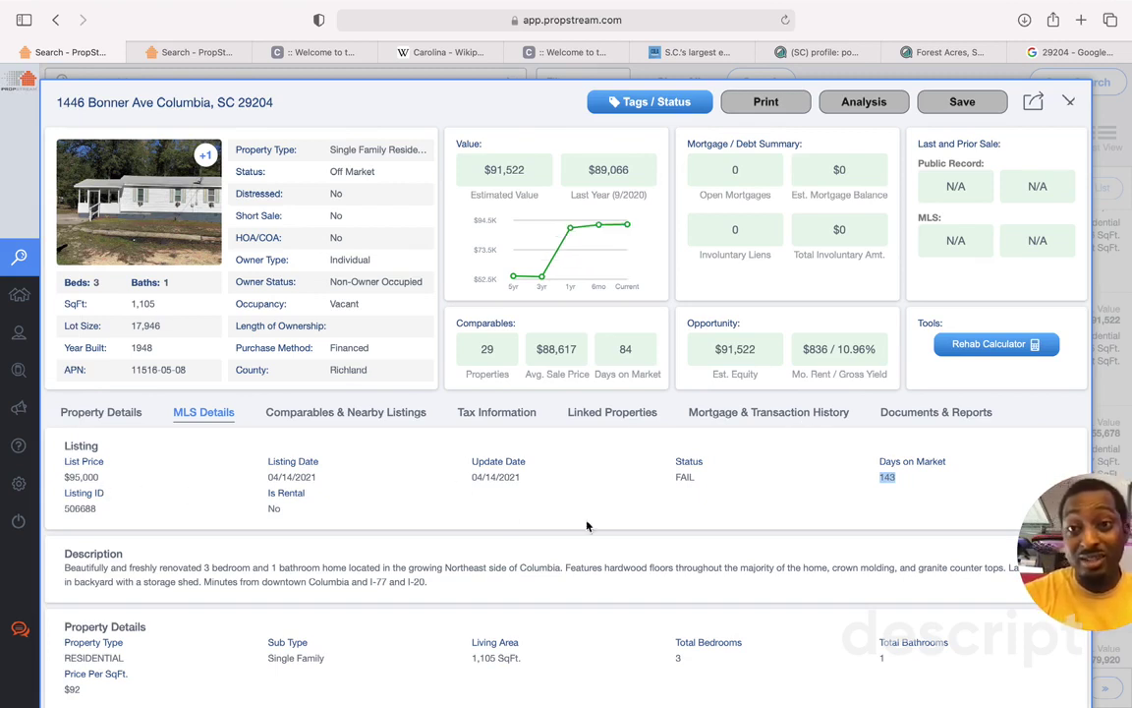
{"action": "left_click", "coordinate": [971, 101]}
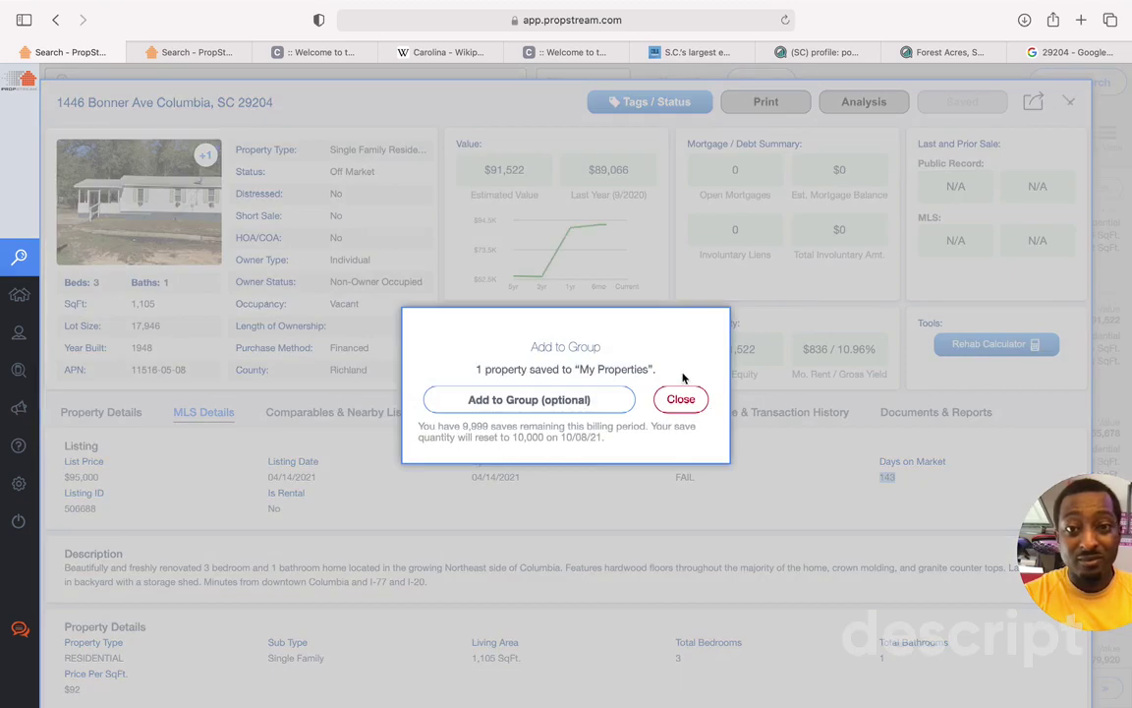
{"action": "left_click", "coordinate": [531, 401]}
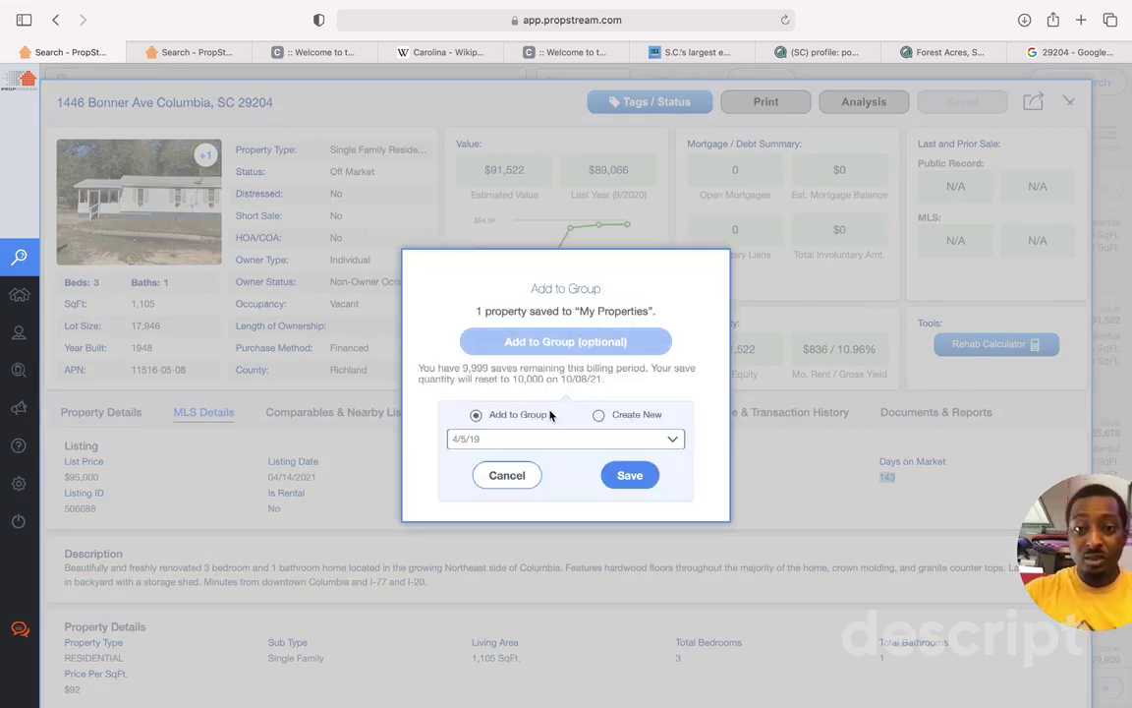
{"action": "left_click", "coordinate": [598, 416]}
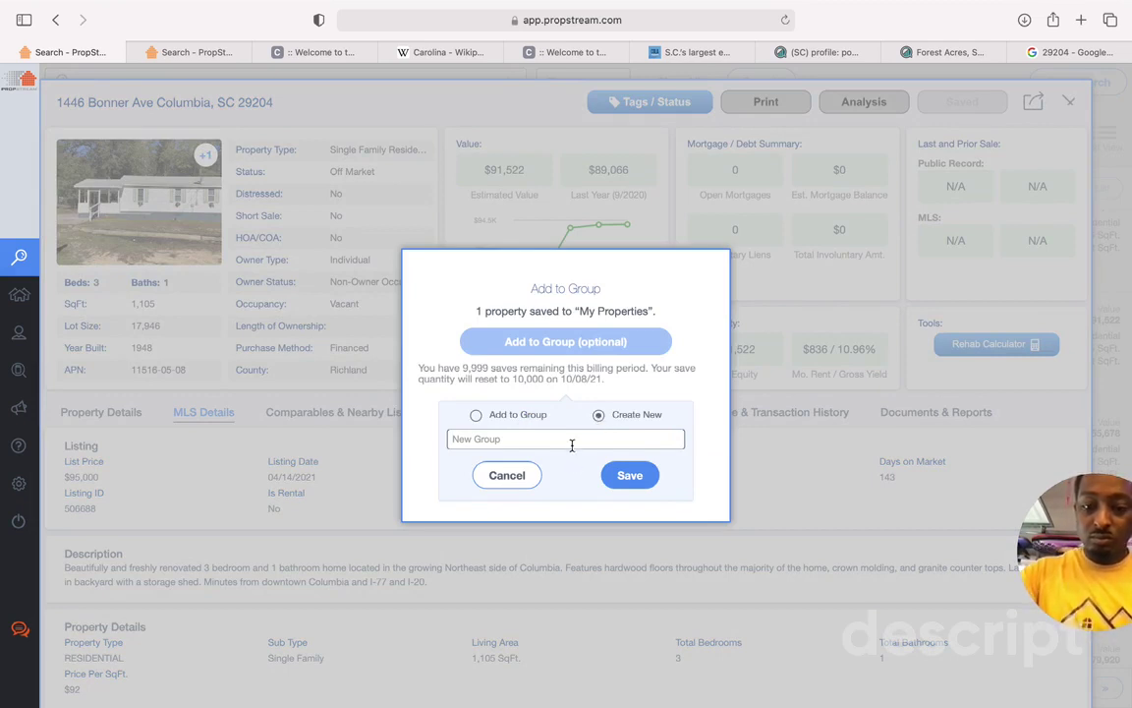
{"action": "left_click", "coordinate": [571, 445]}
{"action": "type", "text": "NSIG SC hot list"}
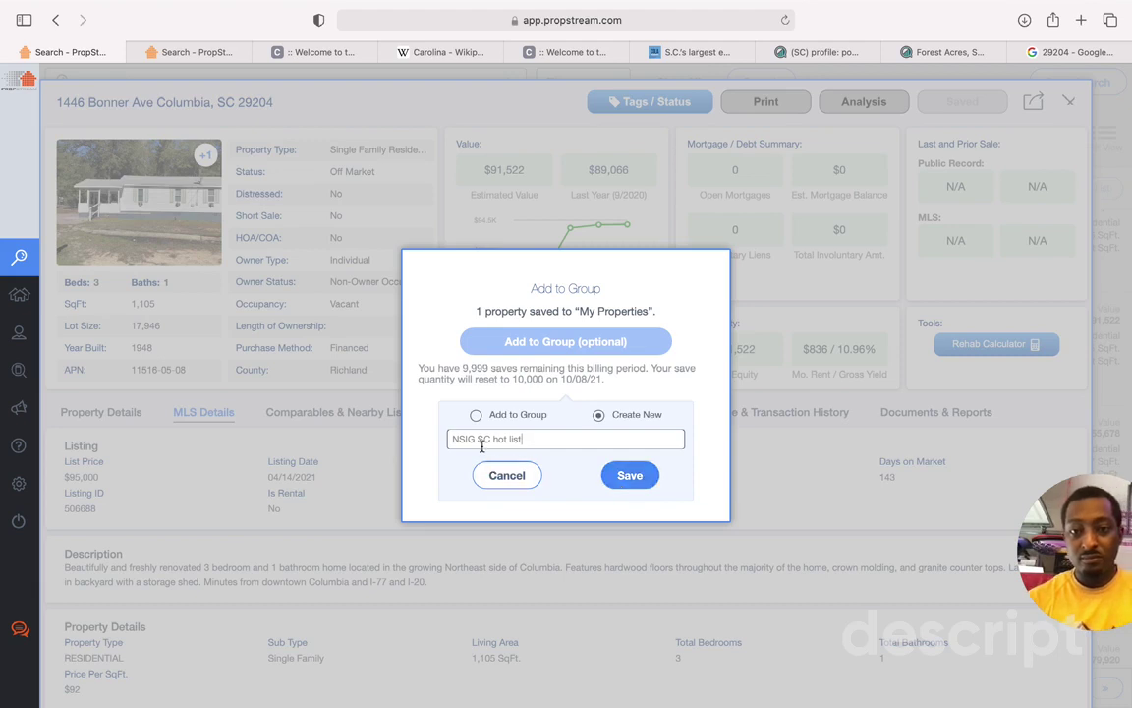
{"action": "left_click", "coordinate": [628, 474]}
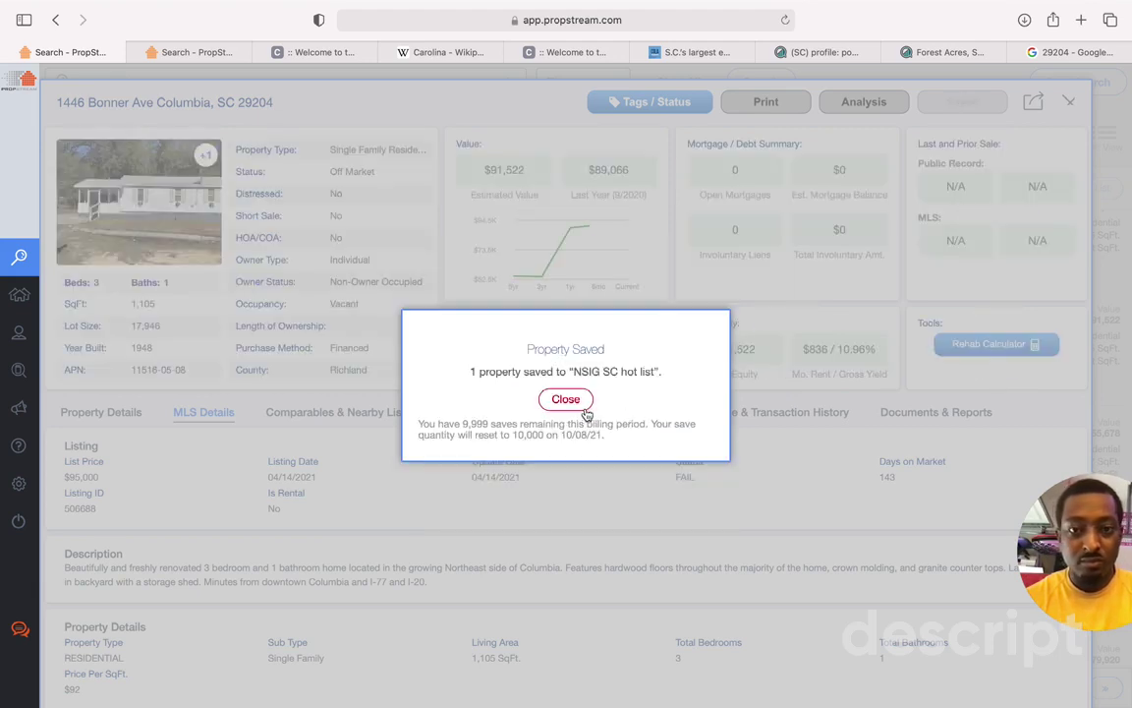
{"action": "left_click", "coordinate": [563, 397]}
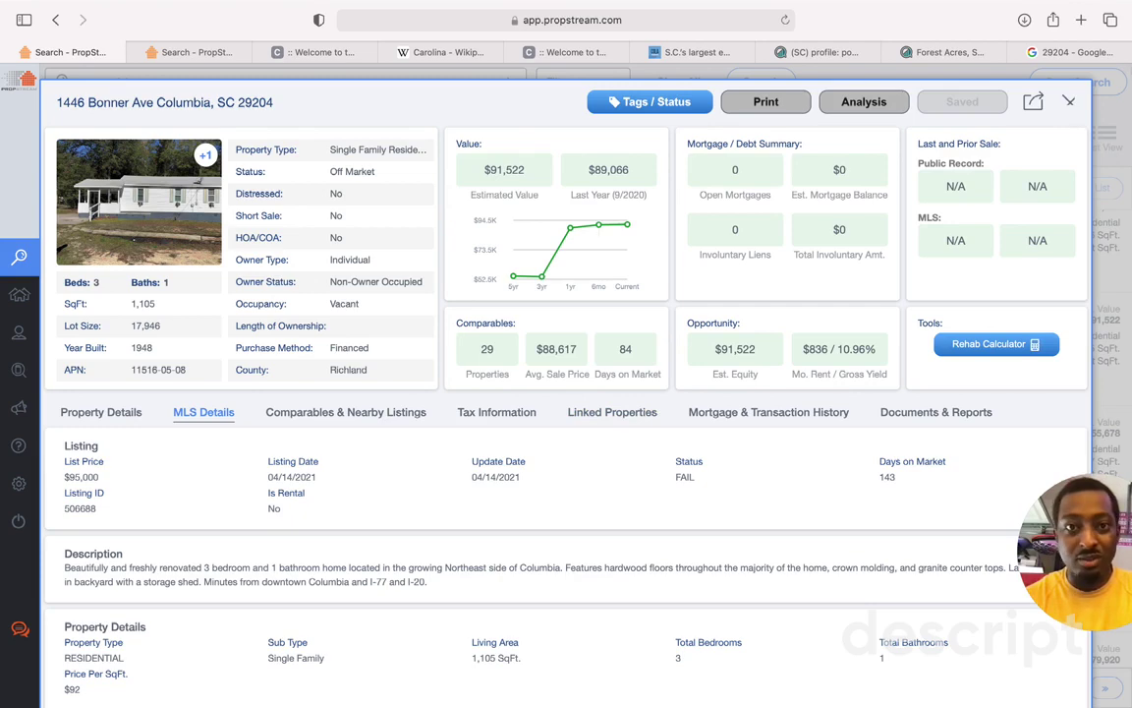
{"action": "left_click", "coordinate": [1069, 100]}
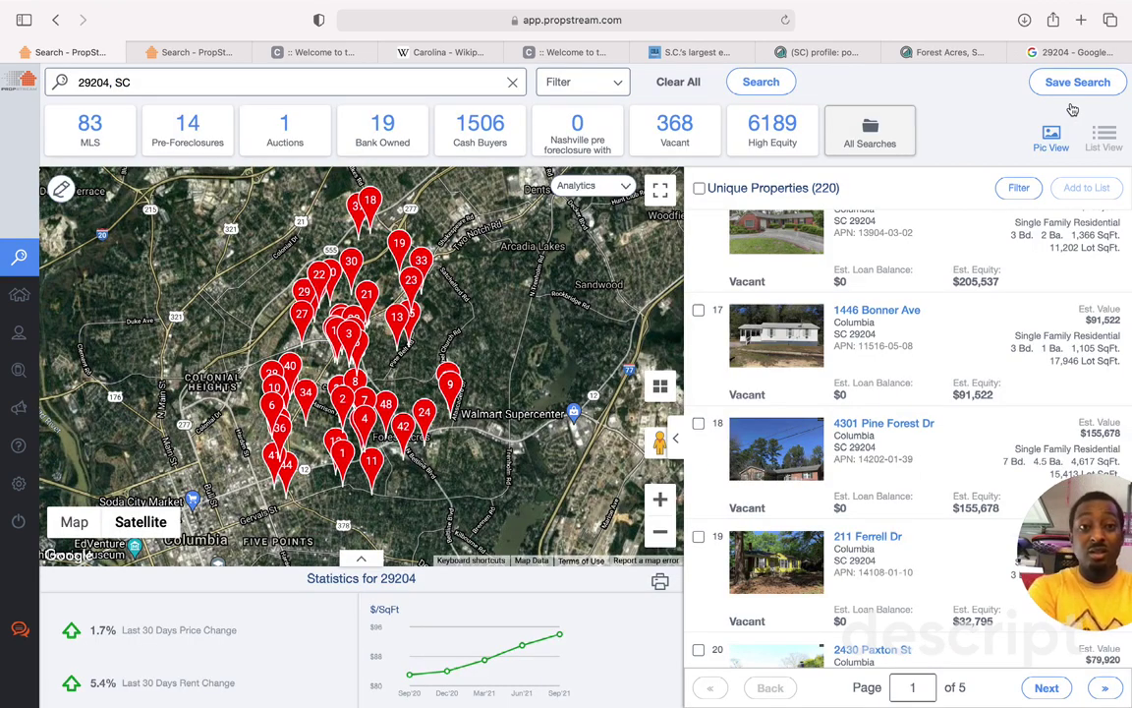
{"action": "scroll", "coordinate": [798, 456], "scroll_direction": "down", "scroll_amount": 2}
{"action": "left_click", "coordinate": [798, 456]}
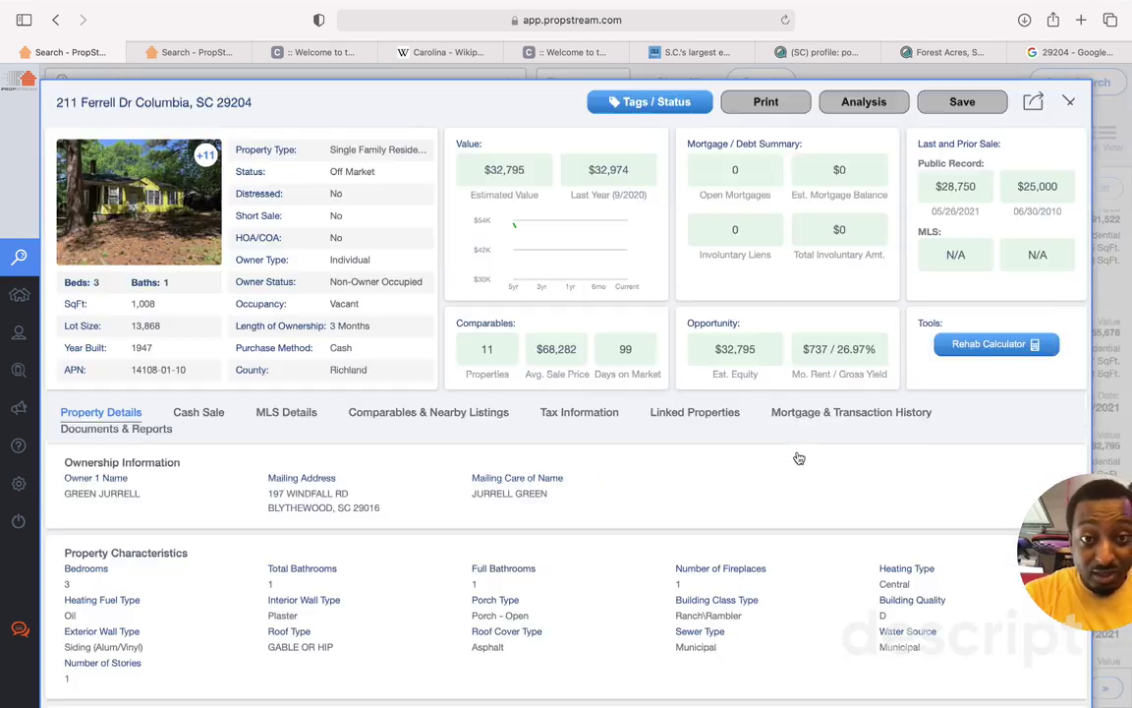
{"action": "left_click", "coordinate": [187, 411]}
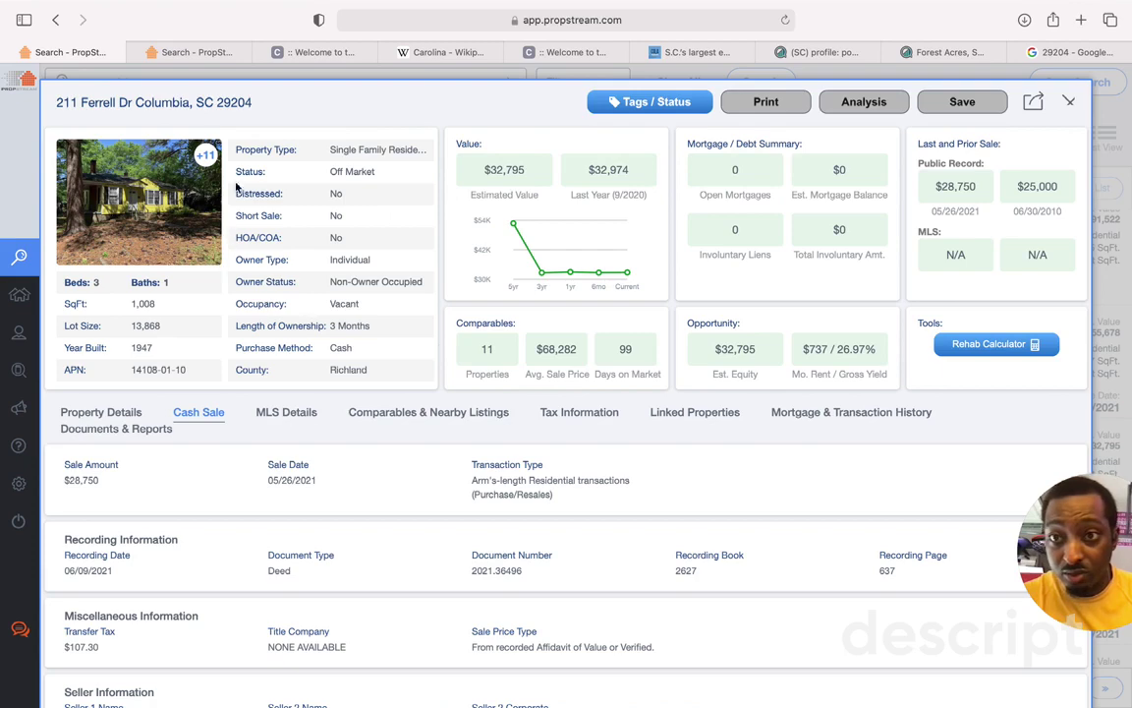
{"action": "left_click", "coordinate": [203, 158]}
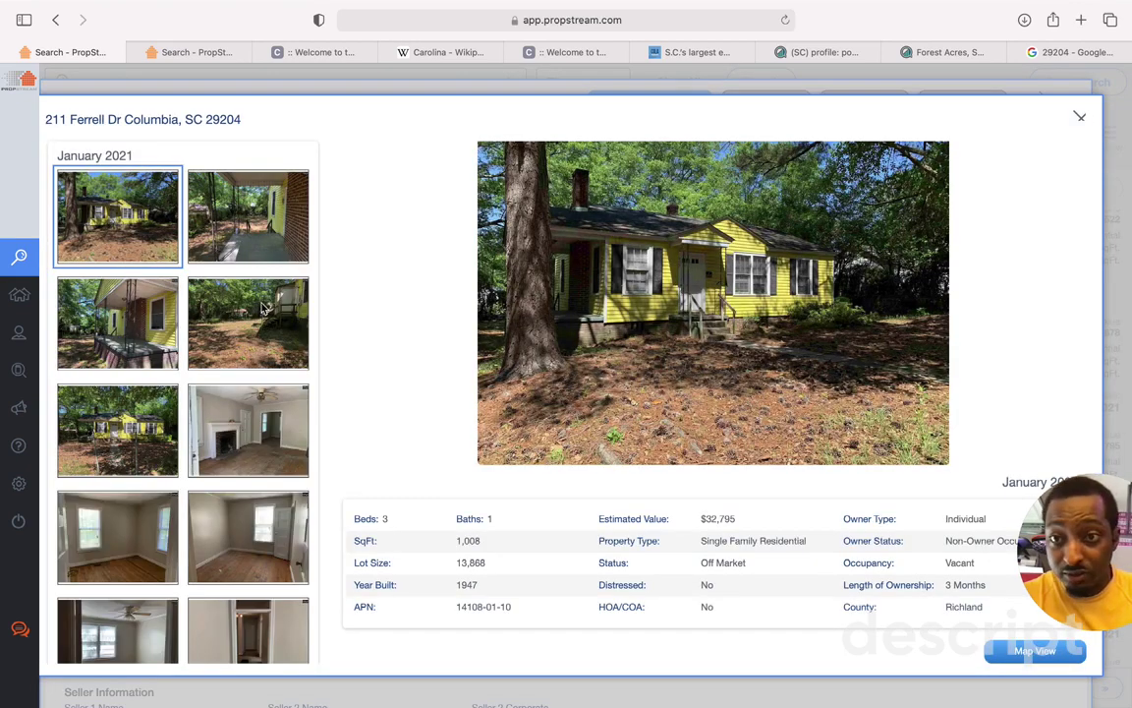
{"action": "left_click", "coordinate": [232, 304]}
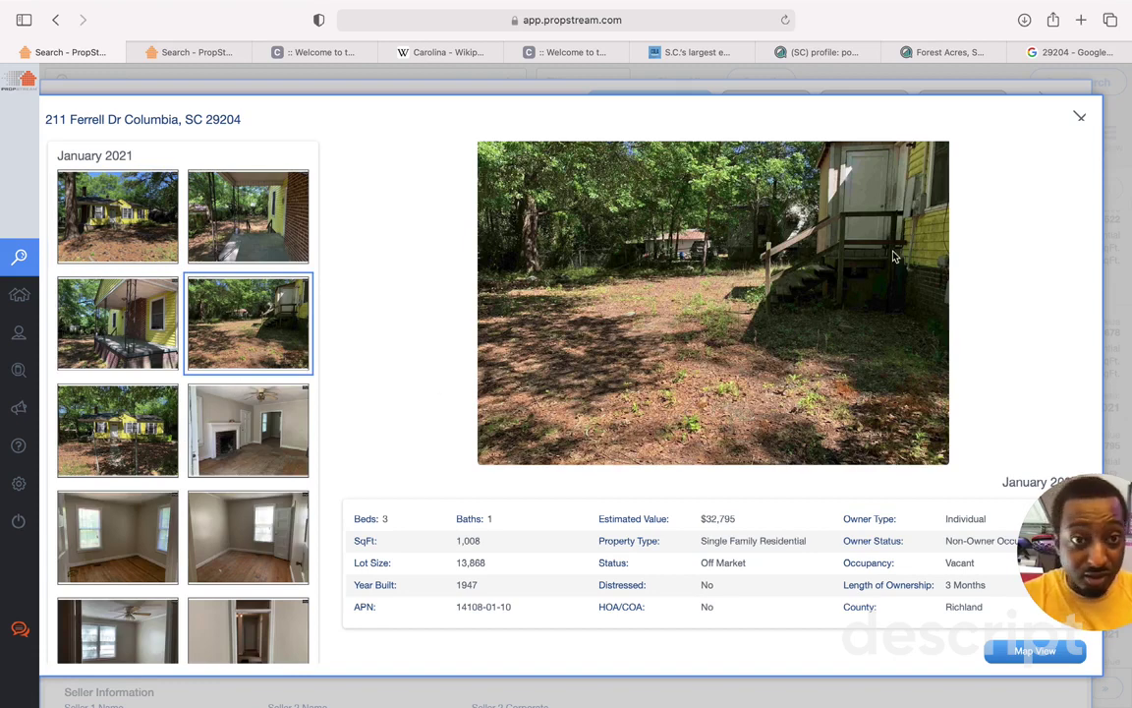
{"action": "left_click", "coordinate": [132, 311]}
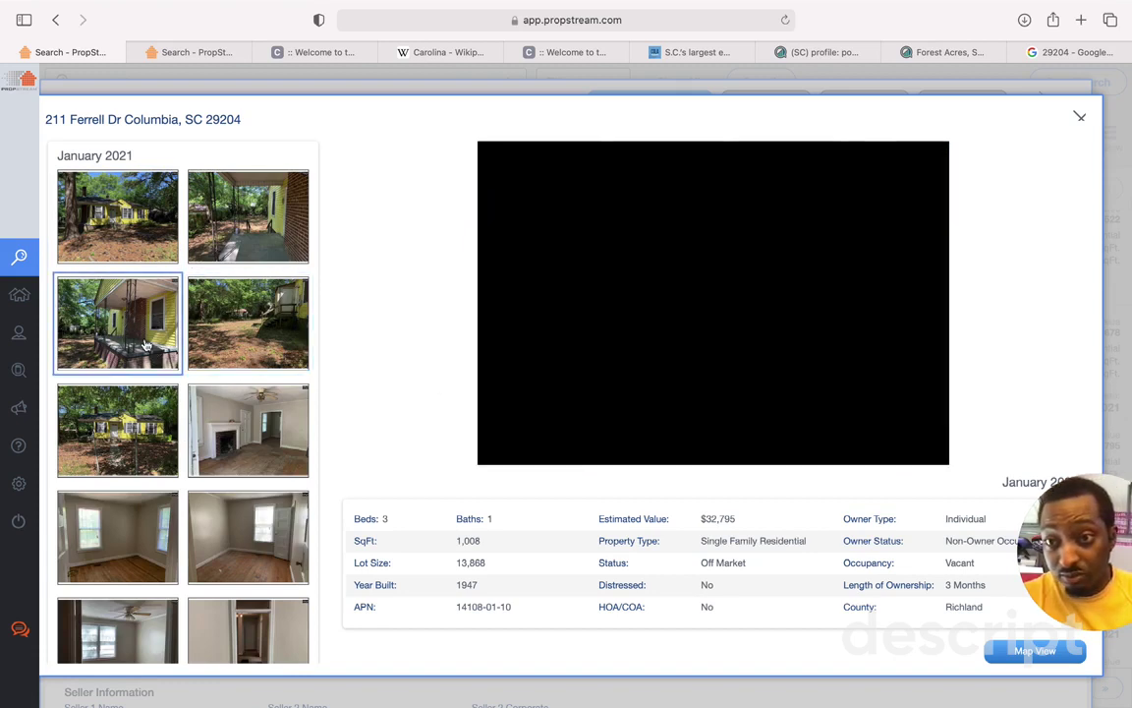
{"action": "left_click", "coordinate": [128, 447]}
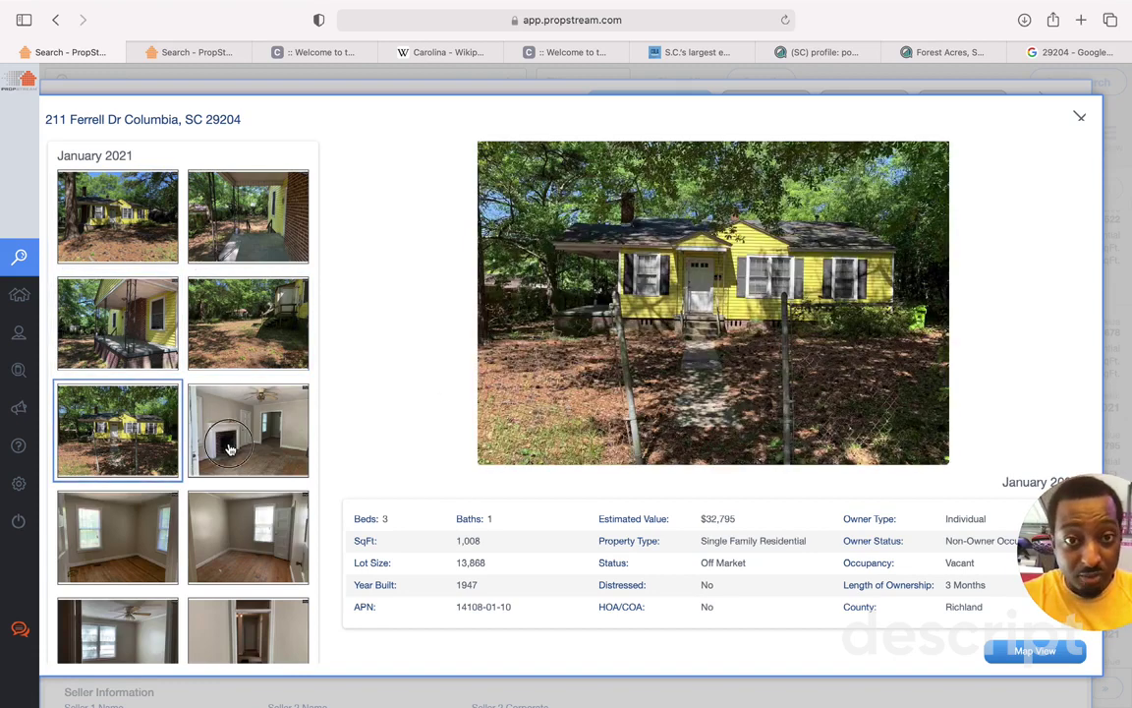
{"action": "left_click", "coordinate": [211, 411]}
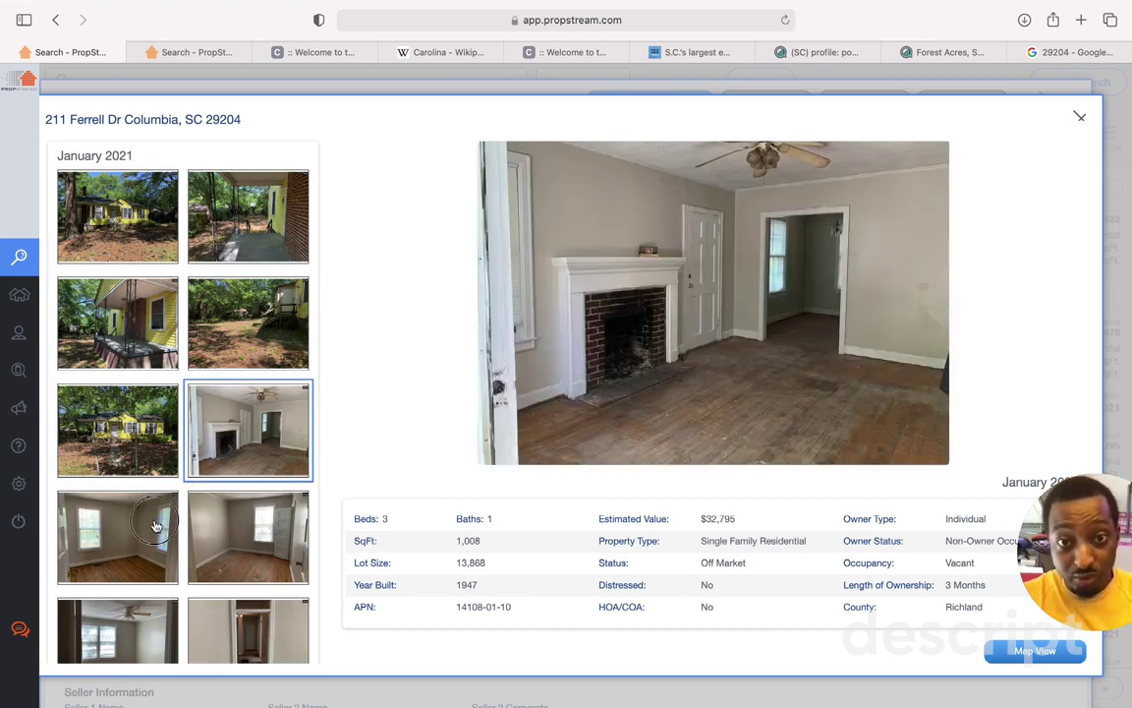
{"action": "left_click", "coordinate": [138, 511]}
{"action": "left_click", "coordinate": [237, 543]}
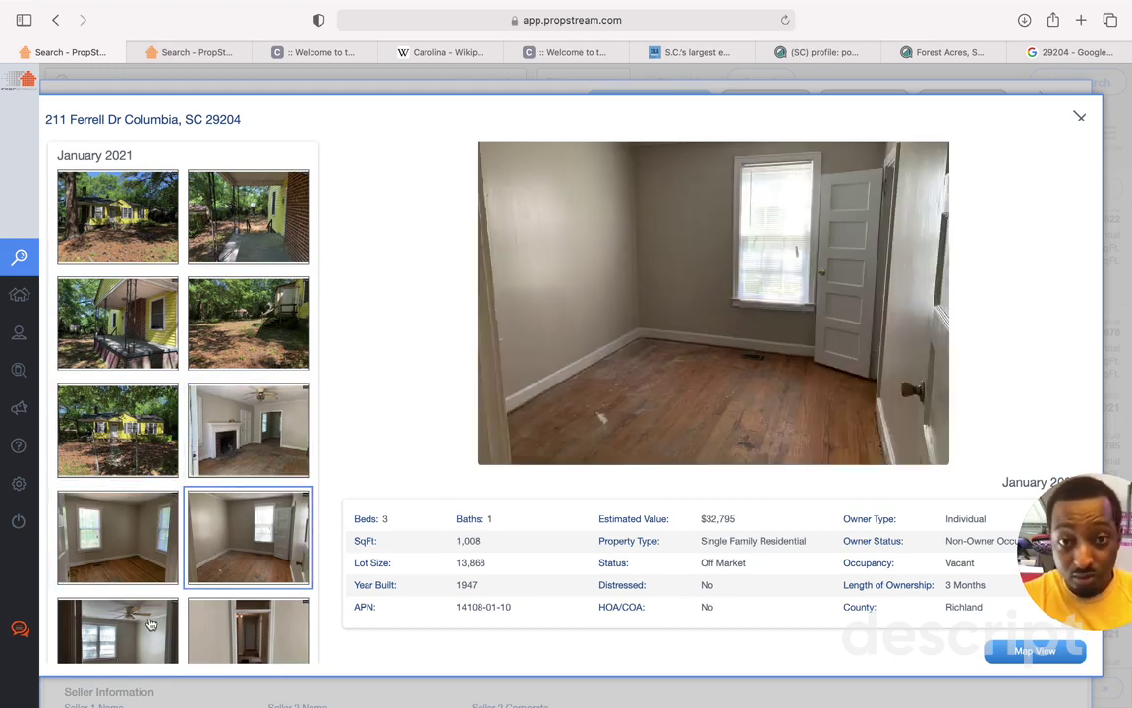
{"action": "scroll", "coordinate": [138, 563], "scroll_direction": "down", "scroll_amount": 3}
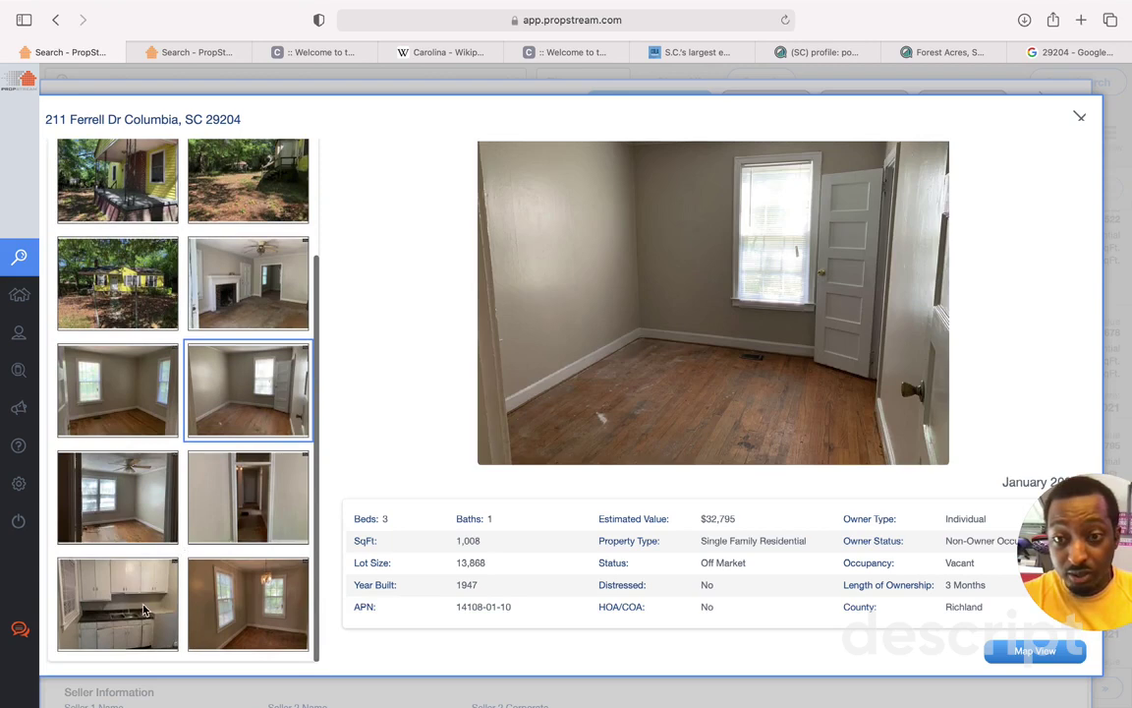
{"action": "left_click", "coordinate": [143, 610]}
{"action": "left_click", "coordinate": [248, 602]}
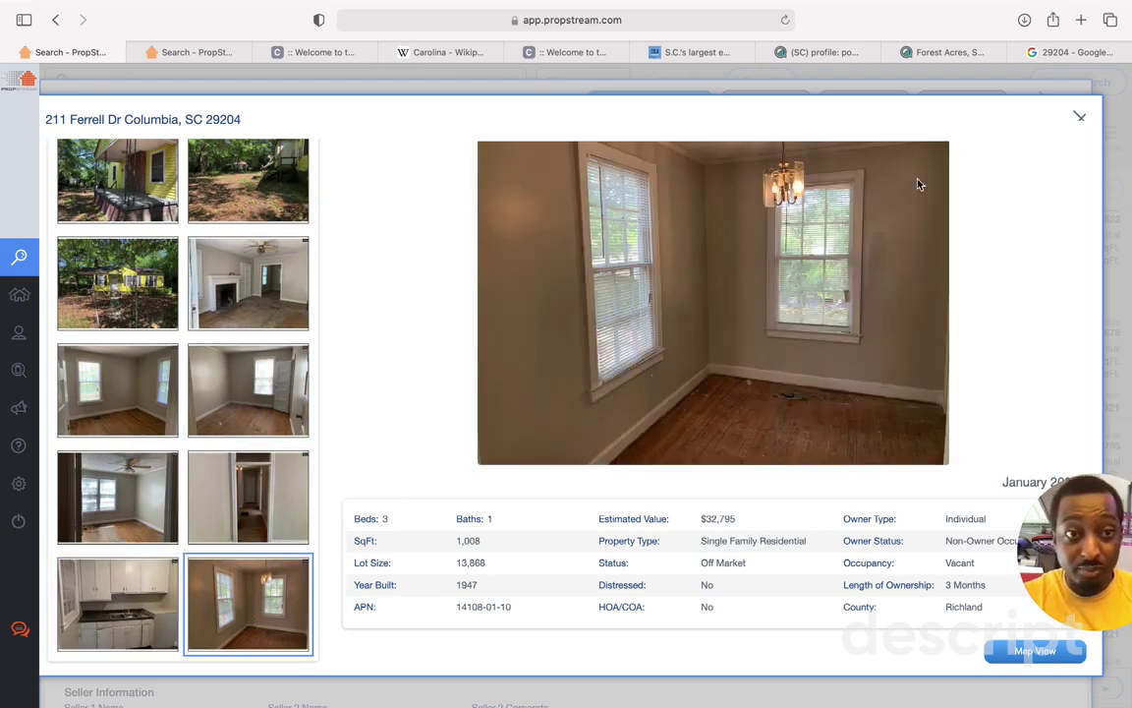
{"action": "left_click", "coordinate": [1079, 117]}
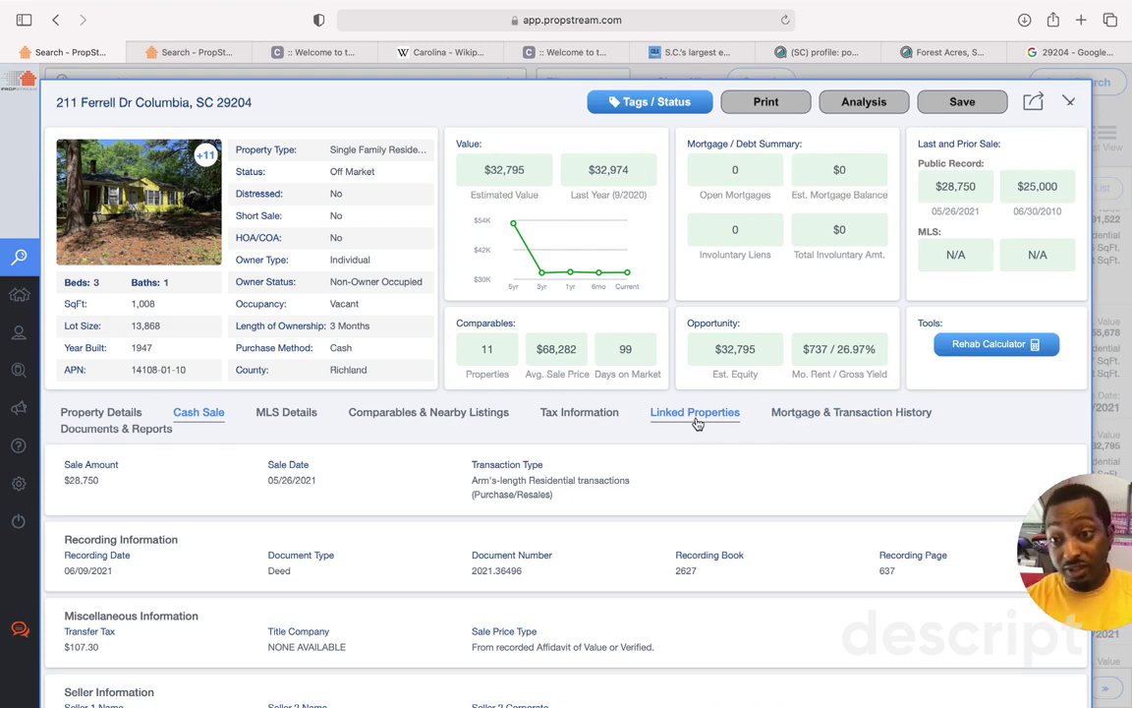
{"action": "left_click", "coordinate": [110, 413]}
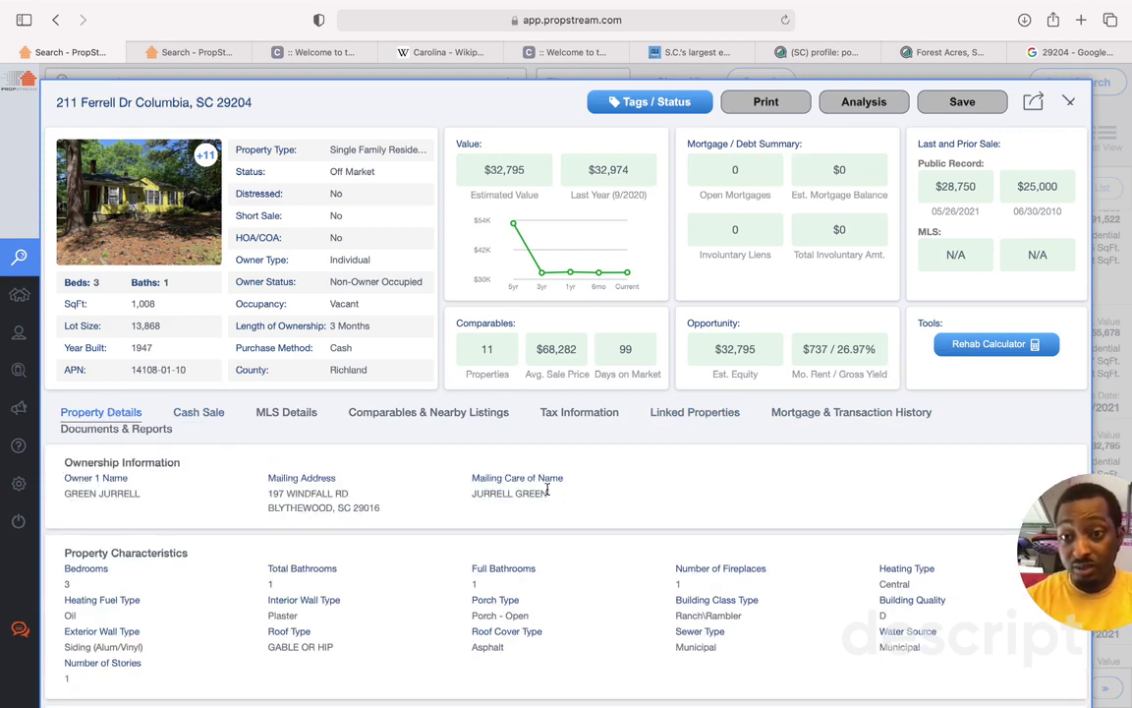
{"action": "left_click", "coordinate": [691, 411]}
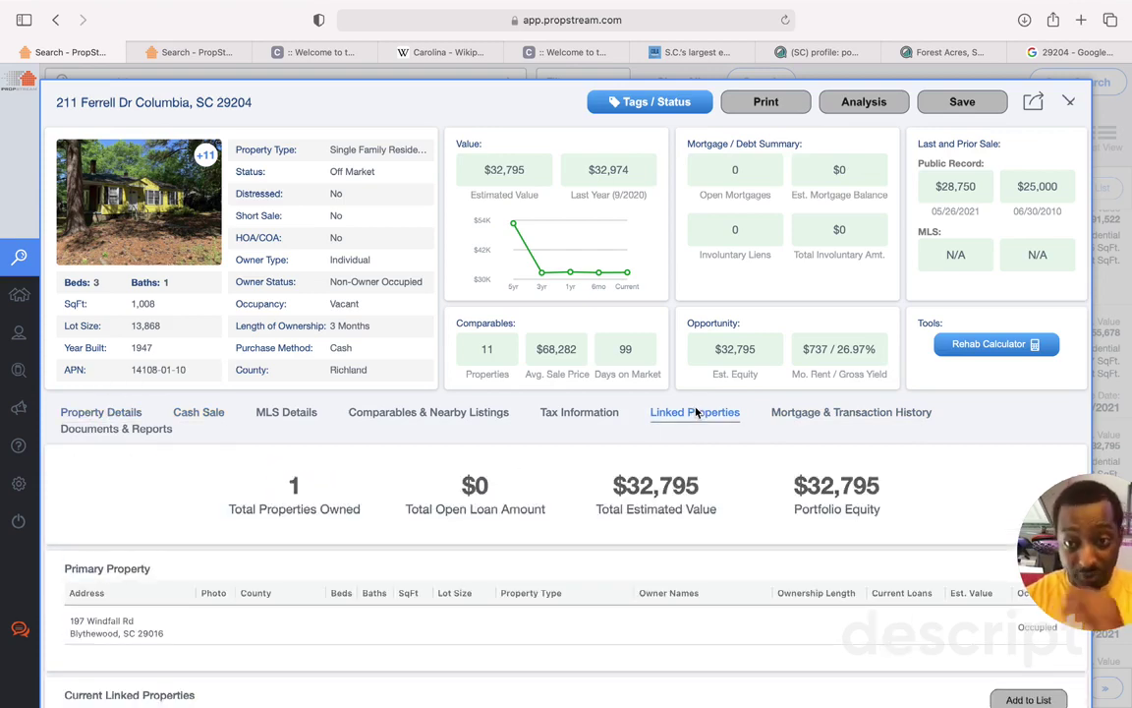
{"action": "scroll", "coordinate": [531, 619], "scroll_direction": "down", "scroll_amount": 5}
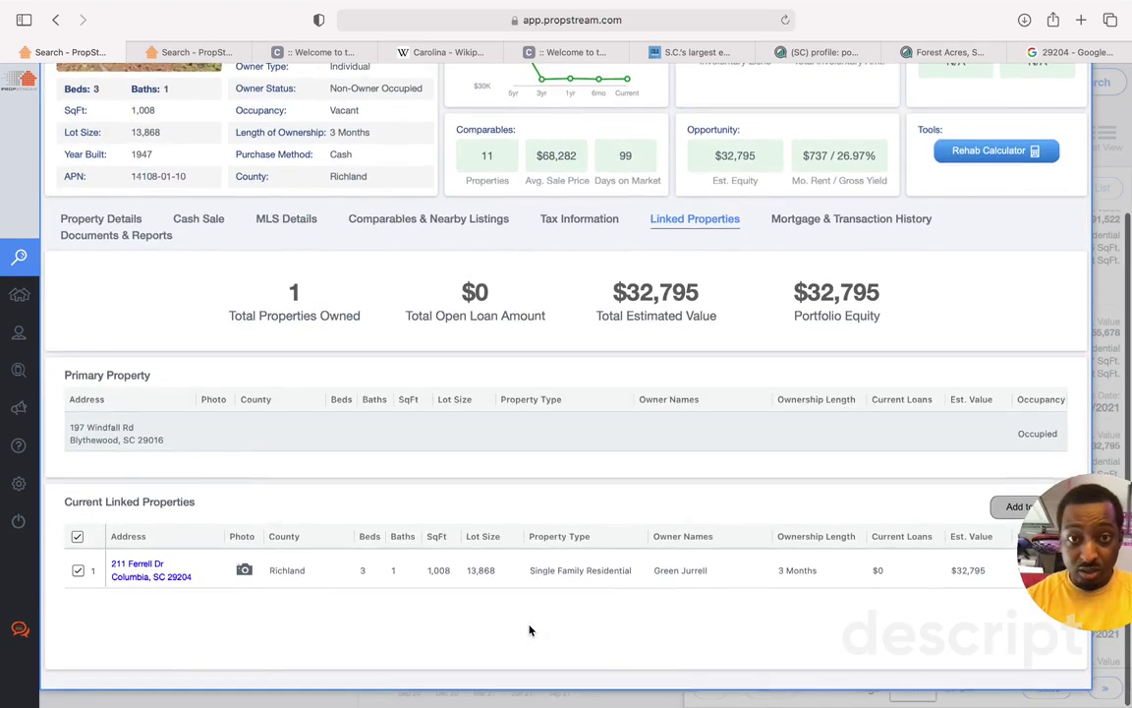
{"action": "scroll", "coordinate": [442, 570], "scroll_direction": "up", "scroll_amount": 5}
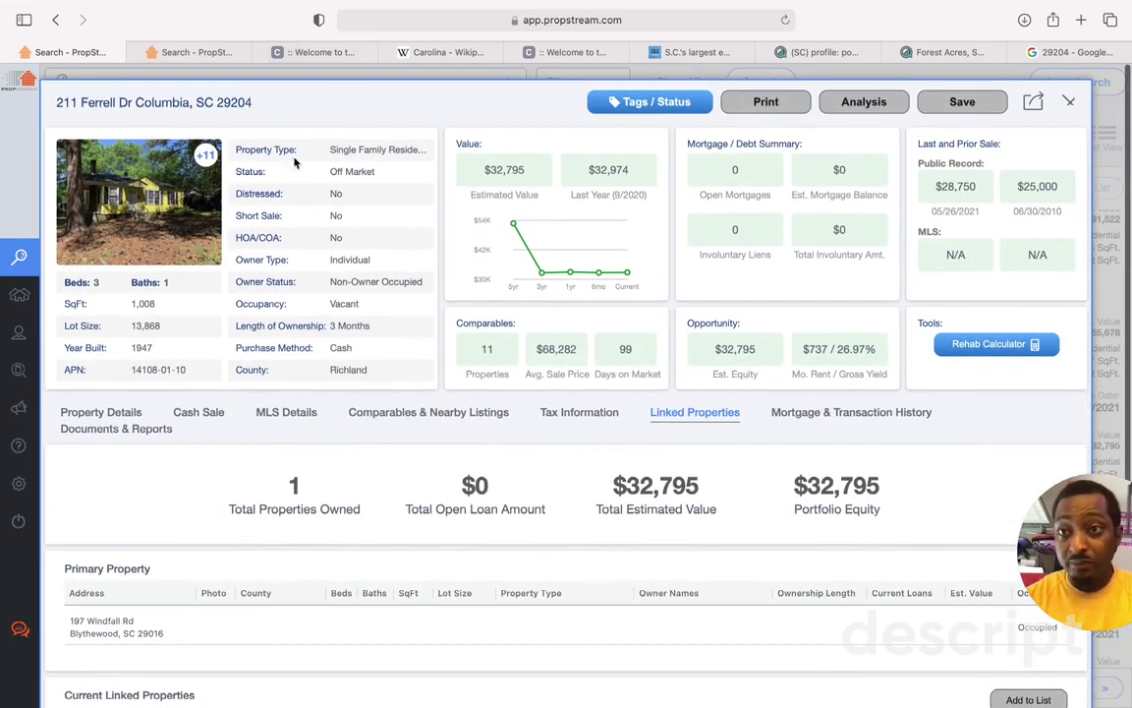
Step: Close the record, scroll the 29204 results, and exit Safari full screen to show the notes alongside
{"action": "left_click", "coordinate": [1073, 102]}
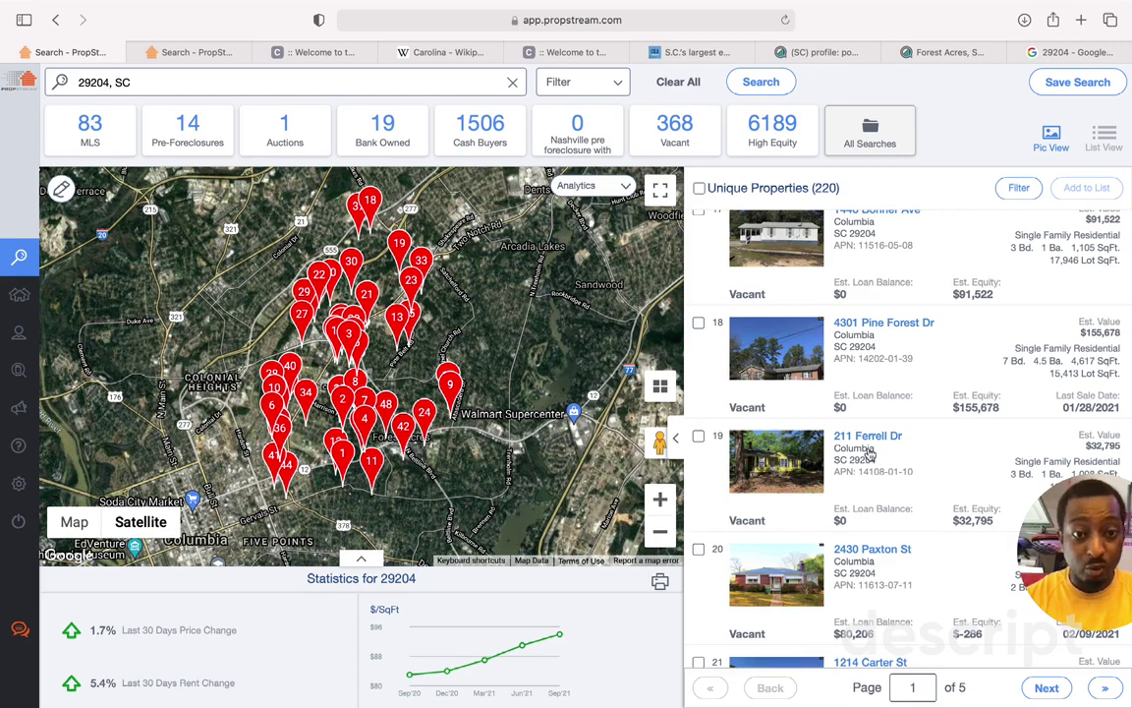
{"action": "scroll", "coordinate": [868, 453], "scroll_direction": "down", "scroll_amount": 5}
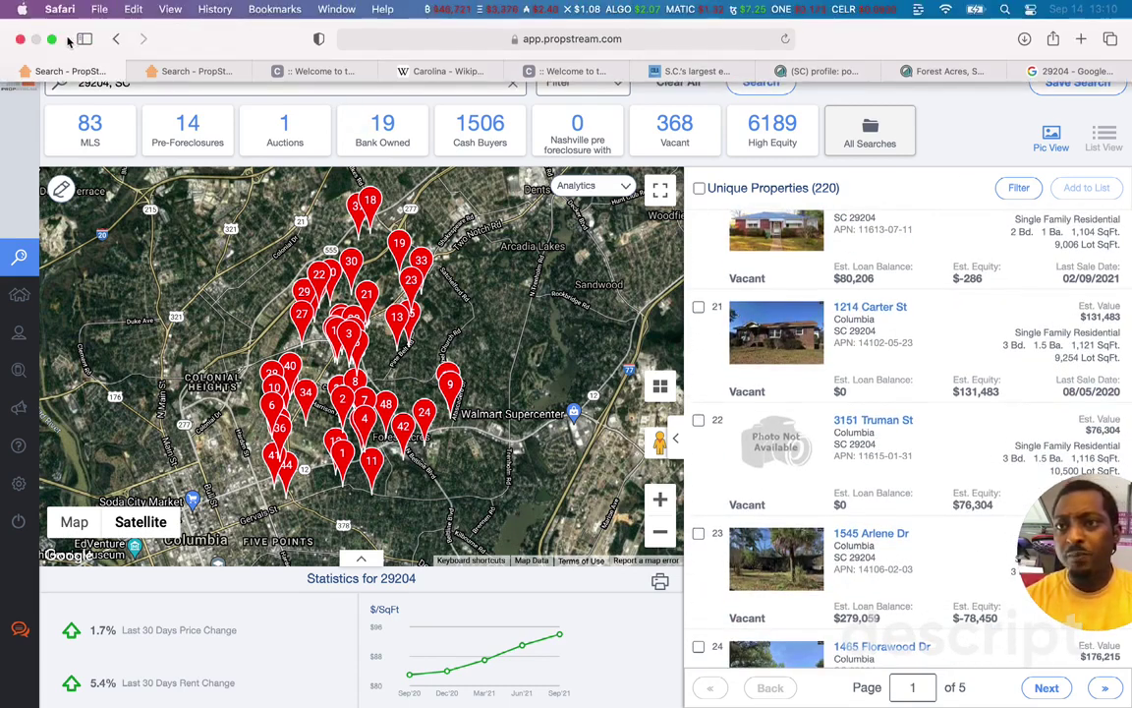
{"action": "left_click", "coordinate": [51, 38]}
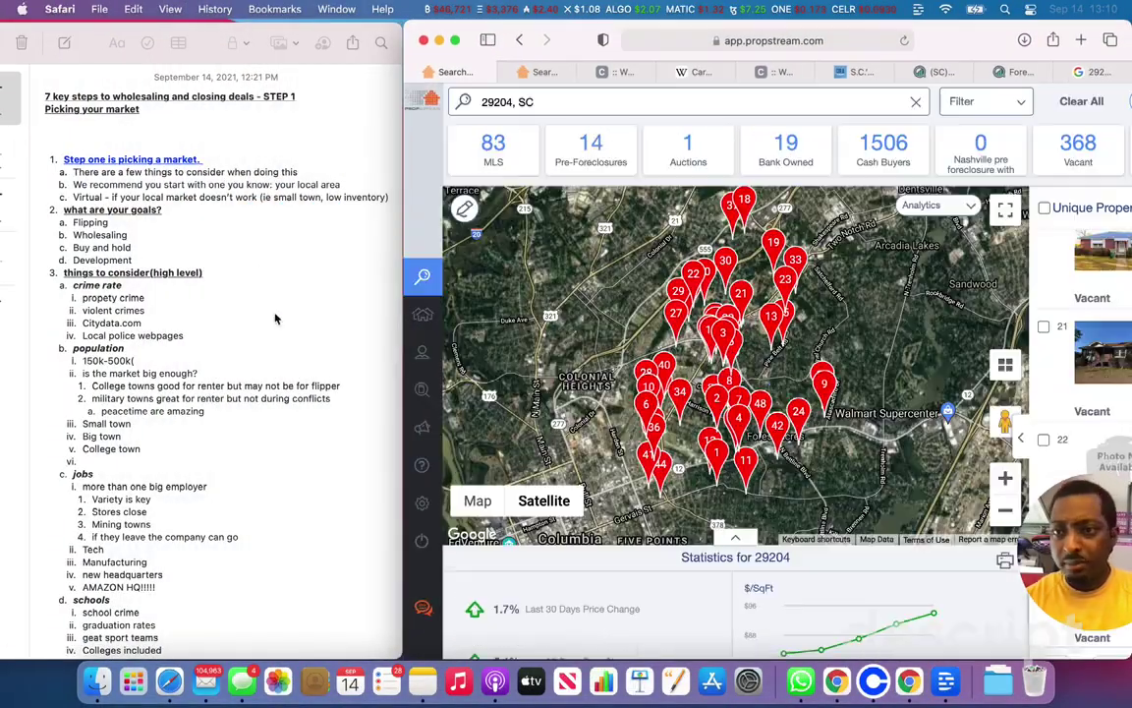
Step: Scroll the market-picking notes down to the Action items list at the bottom
{"action": "scroll", "coordinate": [173, 416], "scroll_direction": "down", "scroll_amount": 10}
{"action": "scroll", "coordinate": [173, 416], "scroll_direction": "down", "scroll_amount": 15}
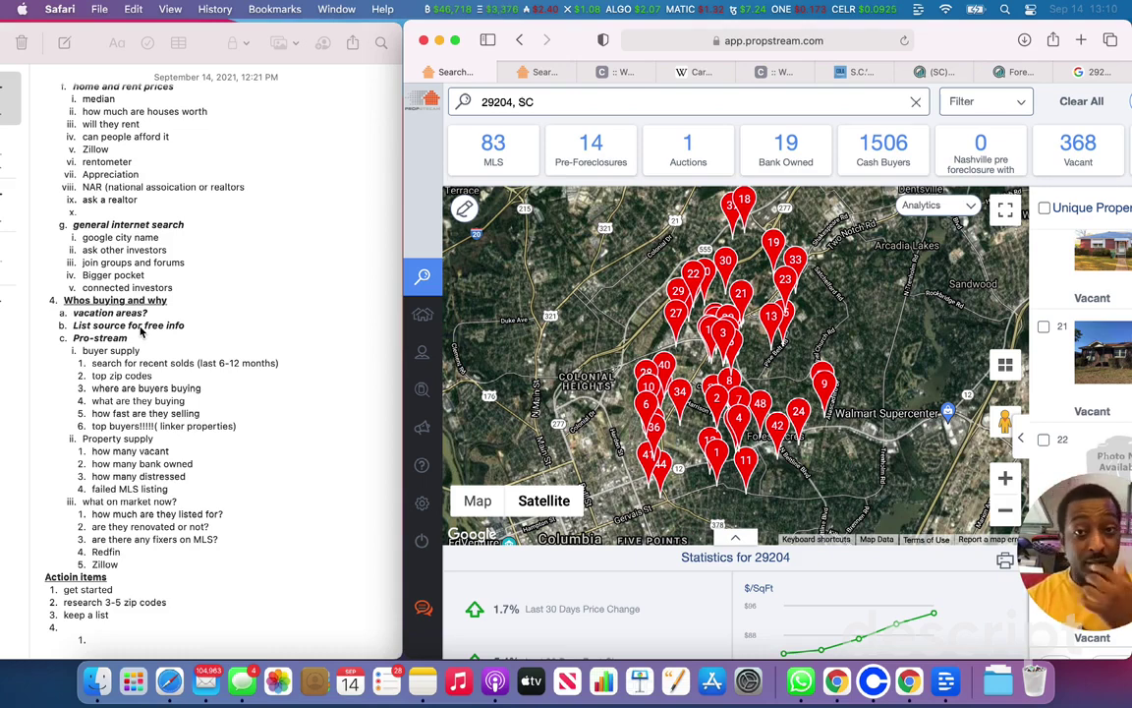
Step: Search Google for 'listsource' in a new tab, correcting the misspelled entry
{"action": "left_click", "coordinate": [1081, 40]}
{"action": "type", "text": "listsocu"}
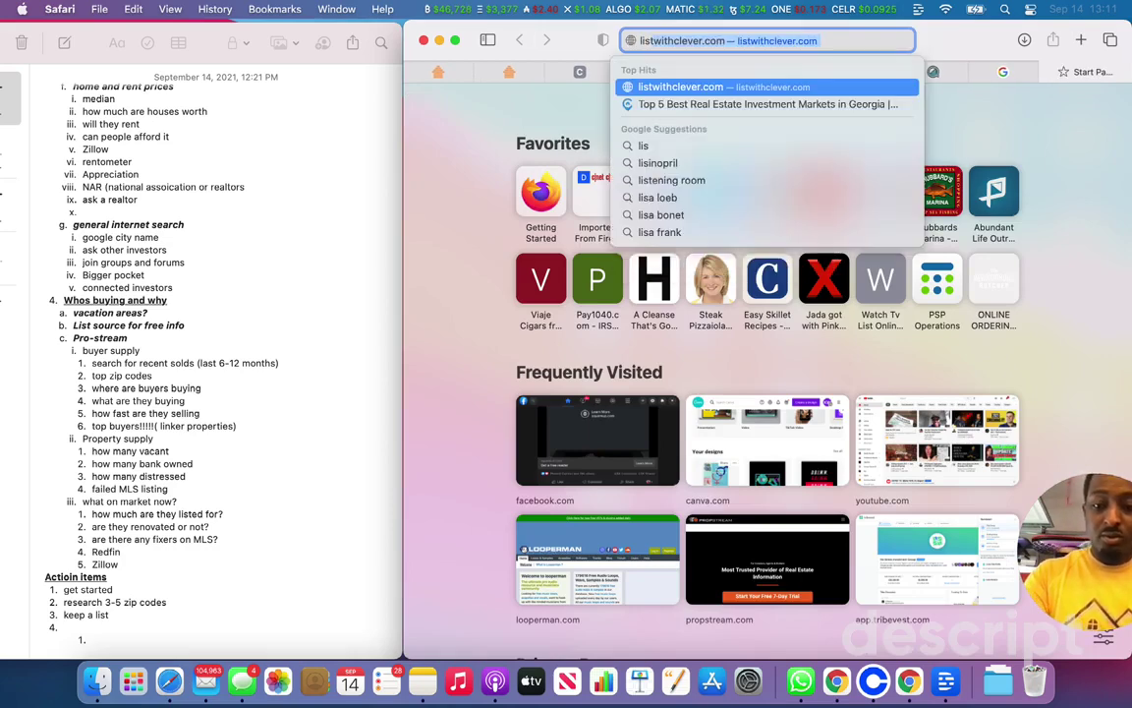
{"action": "type", "text": "re"}
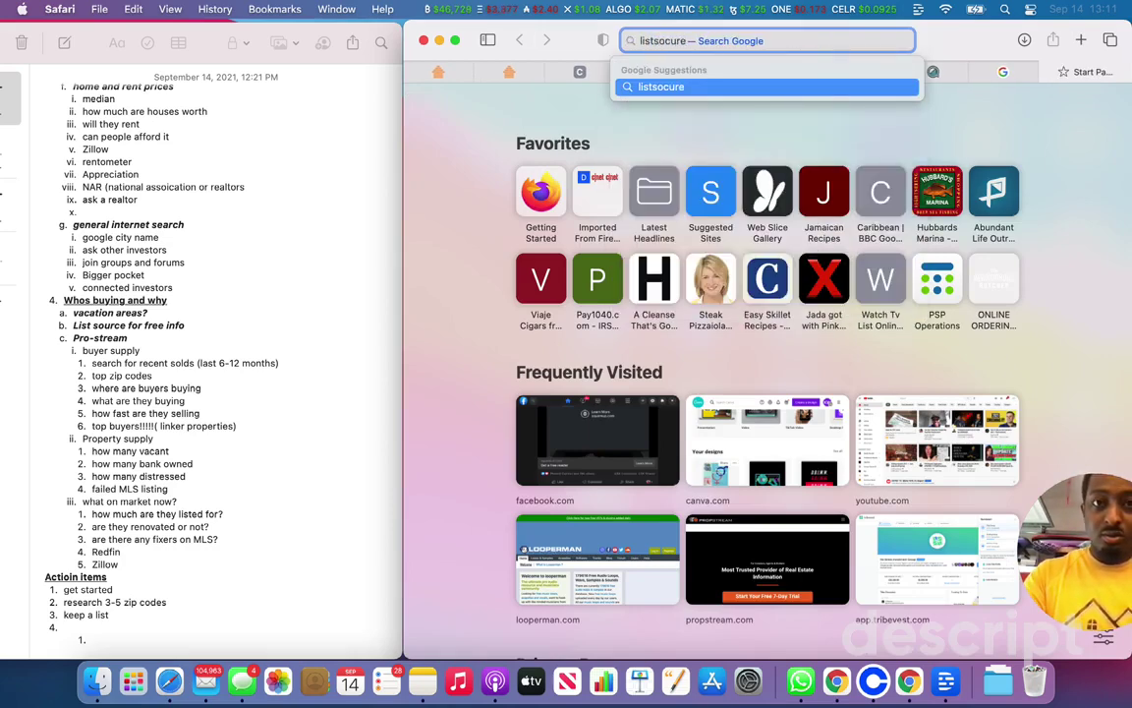
{"action": "key", "text": "BackSpace"}
{"action": "key", "text": "BackSpace"}
{"action": "key", "text": "BackSpace"}
{"action": "key", "text": "BackSpace"}
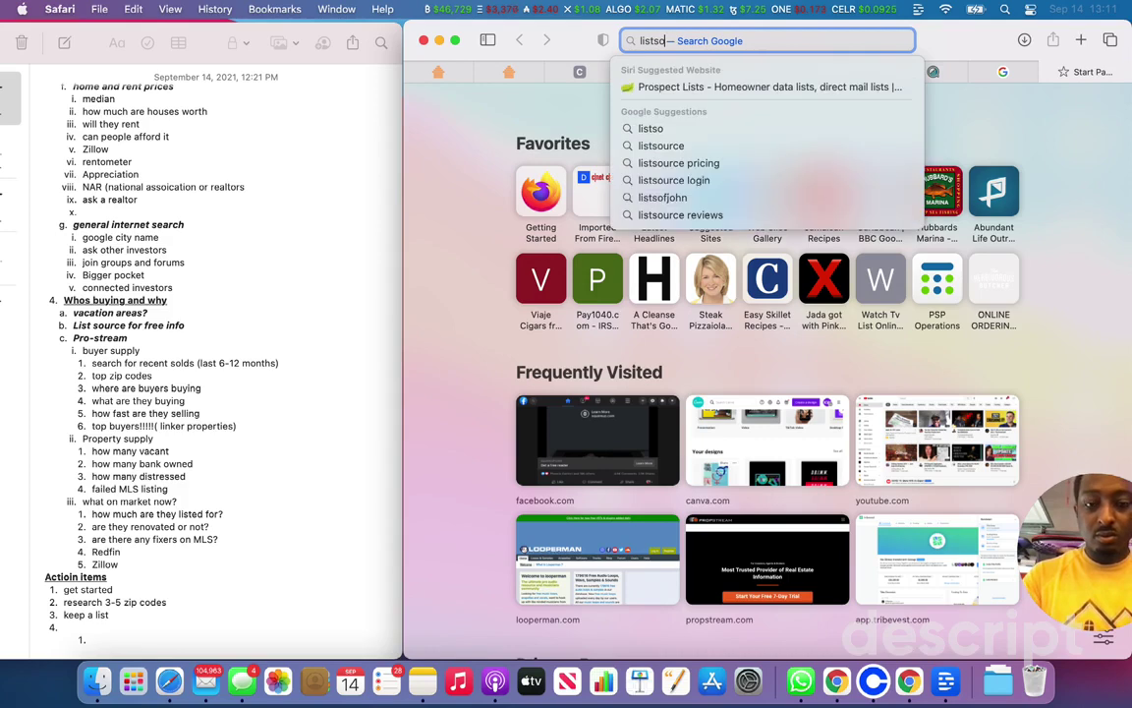
{"action": "key", "text": "BackSpace"}
{"action": "key", "text": "Down"}
{"action": "key", "text": "Down"}
{"action": "key", "text": "Down"}
{"action": "key", "text": "Down"}
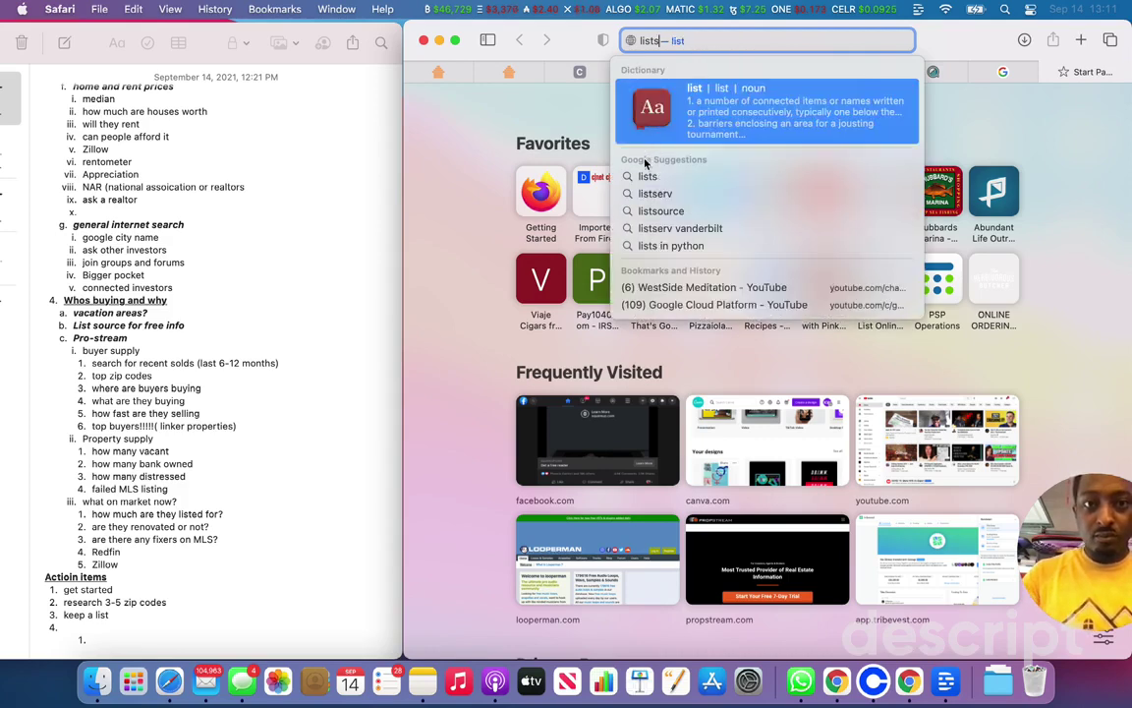
{"action": "key", "text": "Return"}
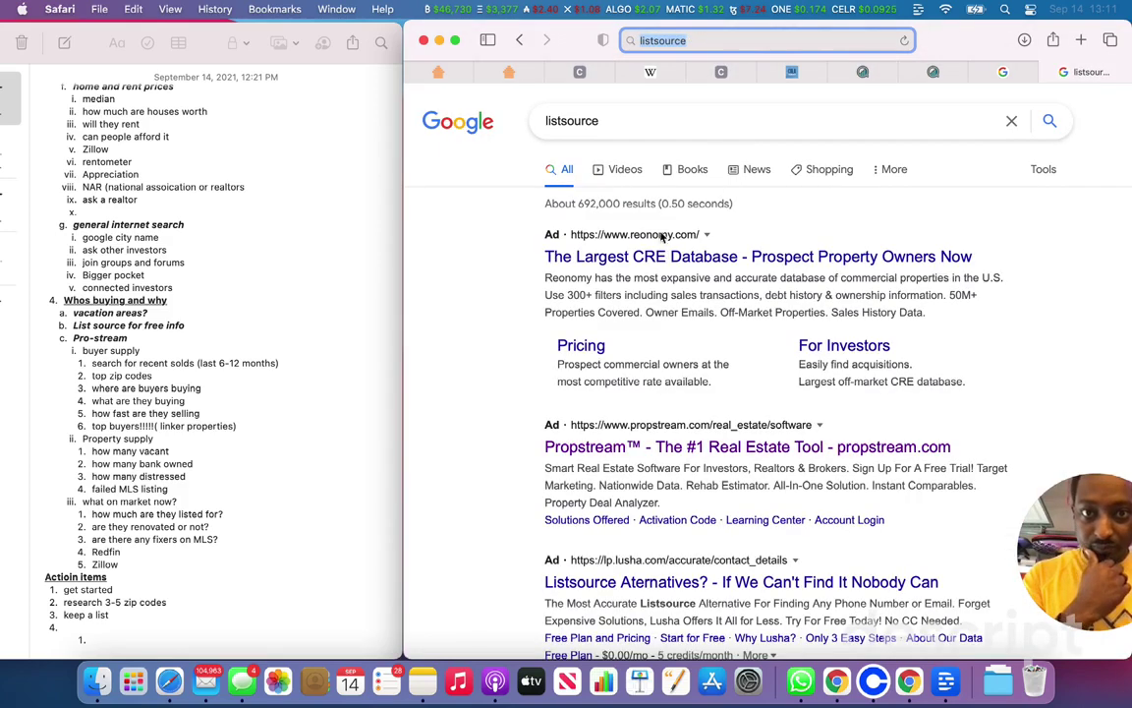
Step: Open the ListSource homepage from the search results
{"action": "scroll", "coordinate": [619, 587], "scroll_direction": "down", "scroll_amount": 4}
{"action": "scroll", "coordinate": [619, 586], "scroll_direction": "down", "scroll_amount": 6}
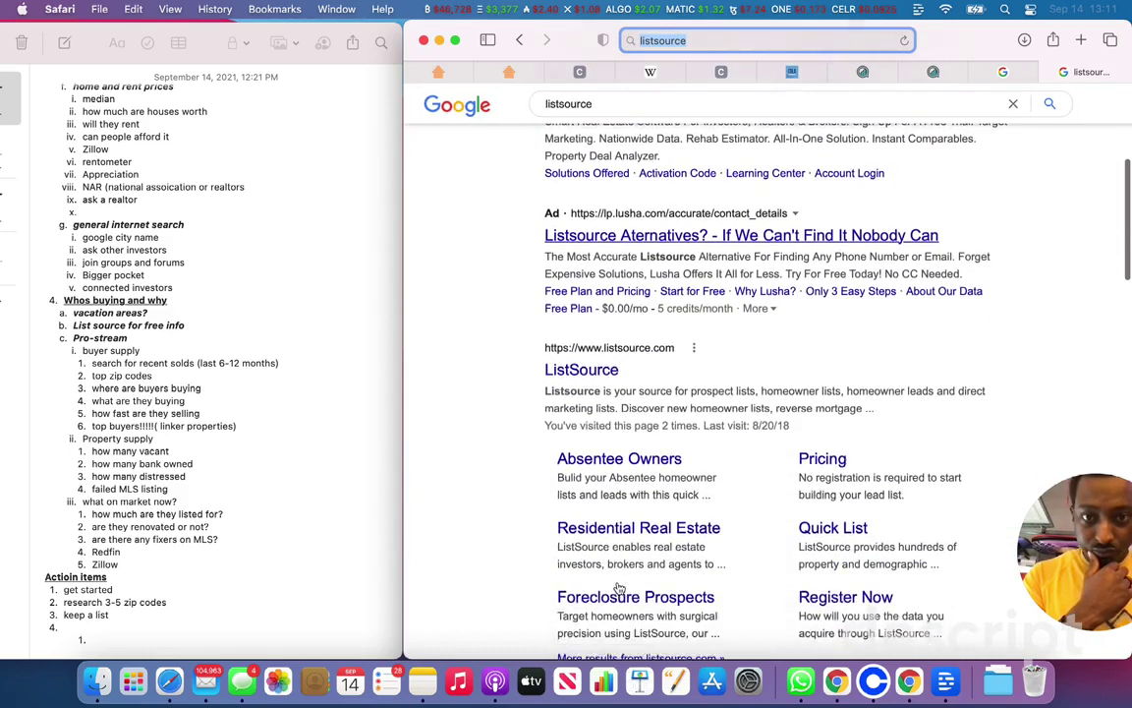
{"action": "left_click", "coordinate": [592, 236]}
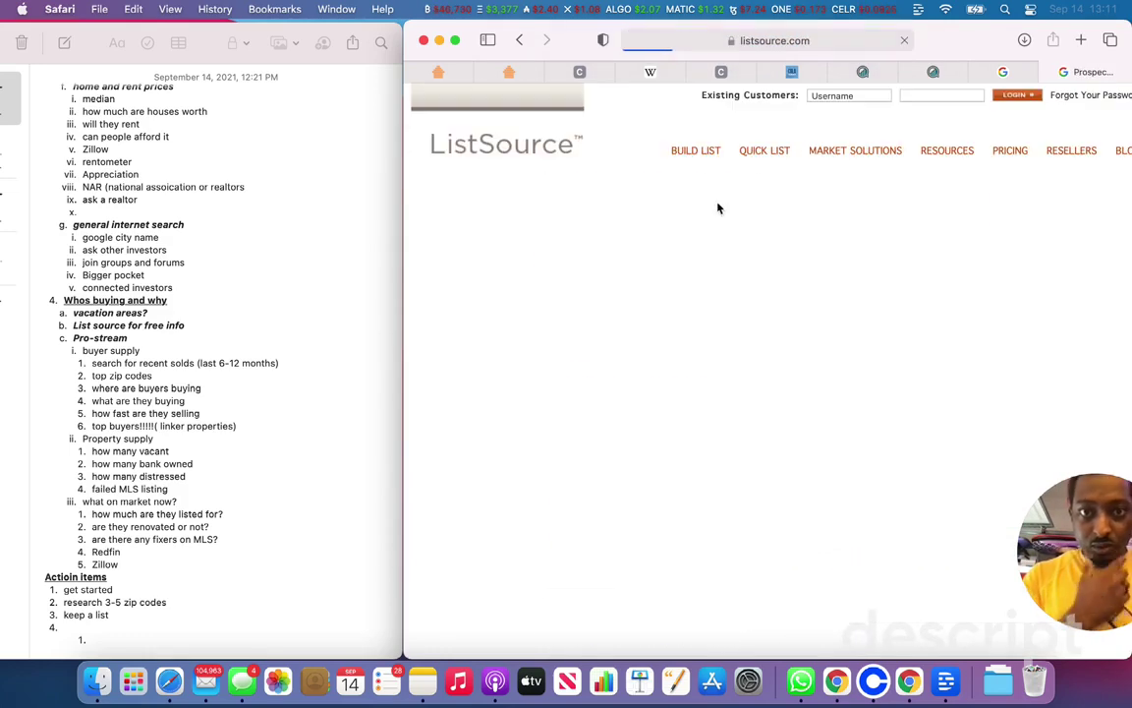
Step: Maximize the browser window and scroll through the ListSource homepage
{"action": "left_click", "coordinate": [454, 41]}
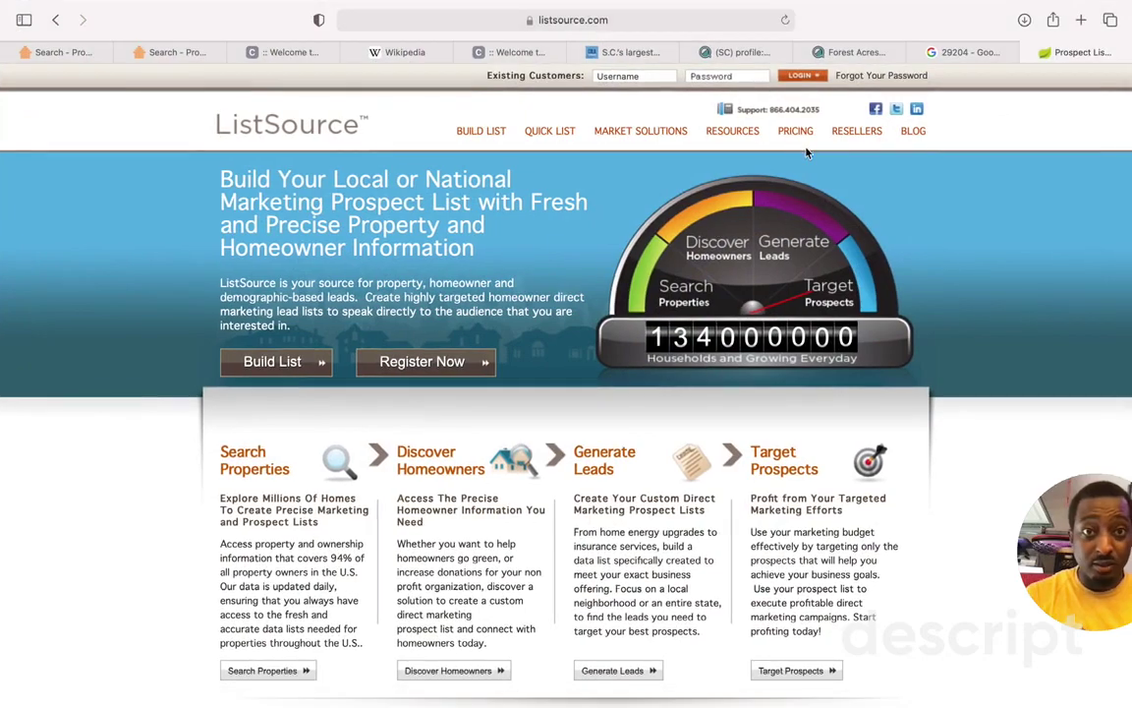
{"action": "scroll", "coordinate": [629, 352], "scroll_direction": "down", "scroll_amount": 5}
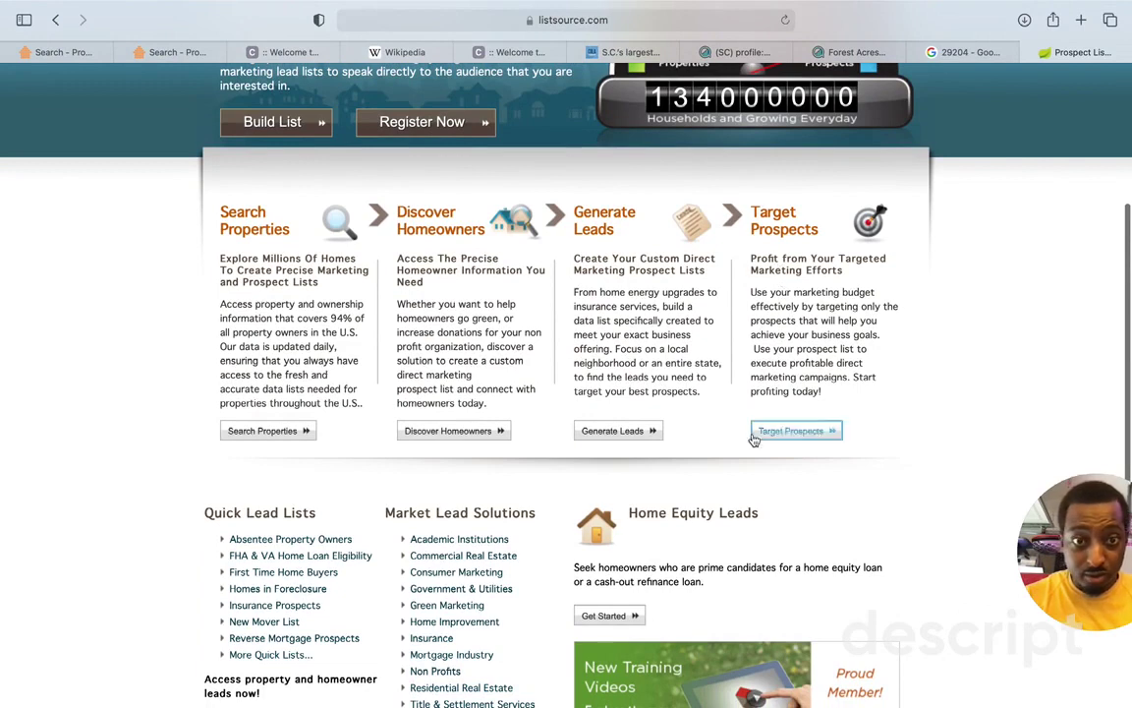
{"action": "scroll", "coordinate": [776, 427], "scroll_direction": "down", "scroll_amount": 5}
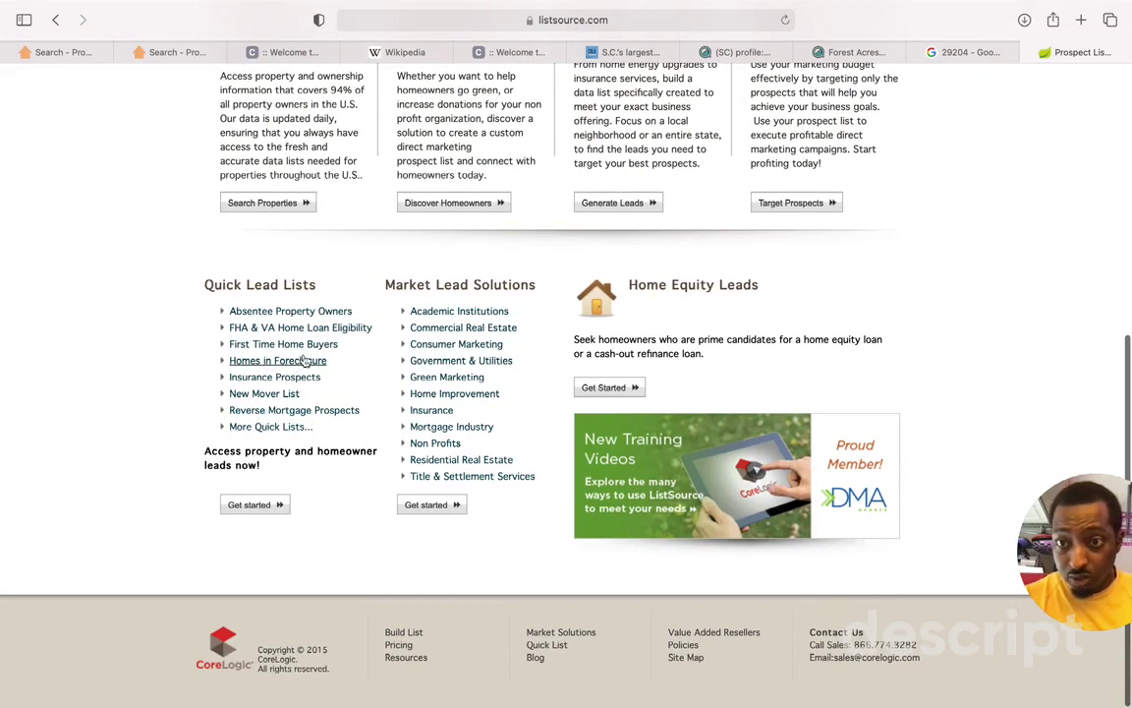
{"action": "scroll", "coordinate": [356, 528], "scroll_direction": "up", "scroll_amount": 15}
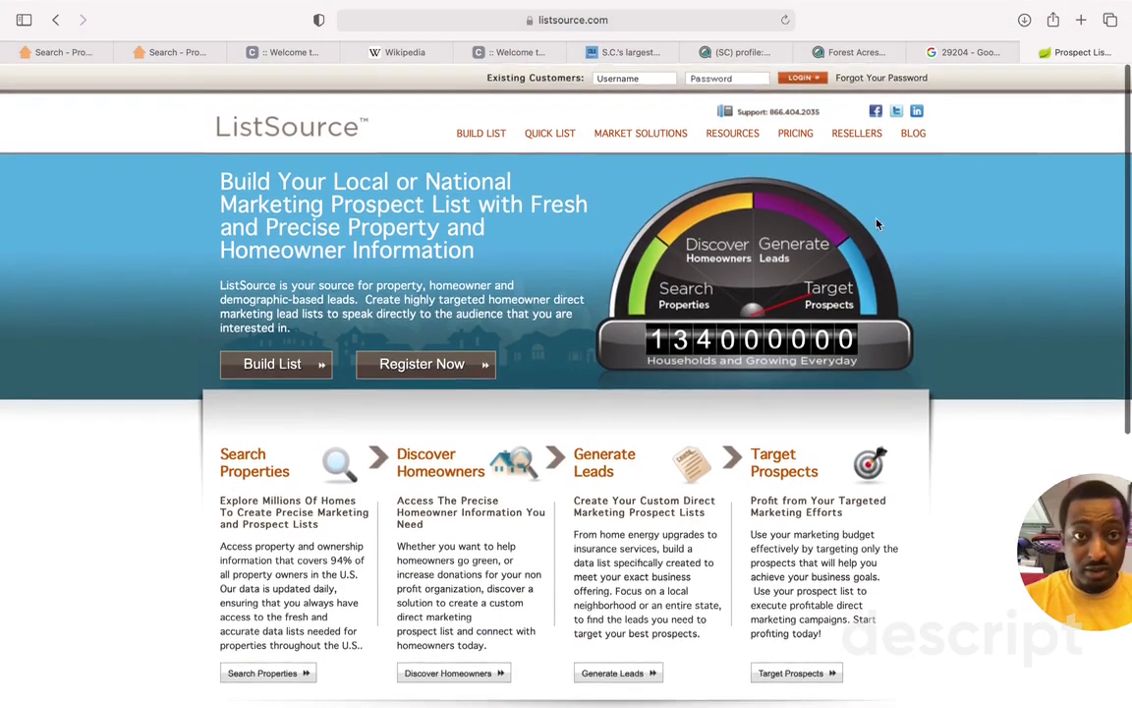
Step: Browse the Resources, Market Solutions and Quick Lists pages, then go to Build List
{"action": "left_click", "coordinate": [720, 135]}
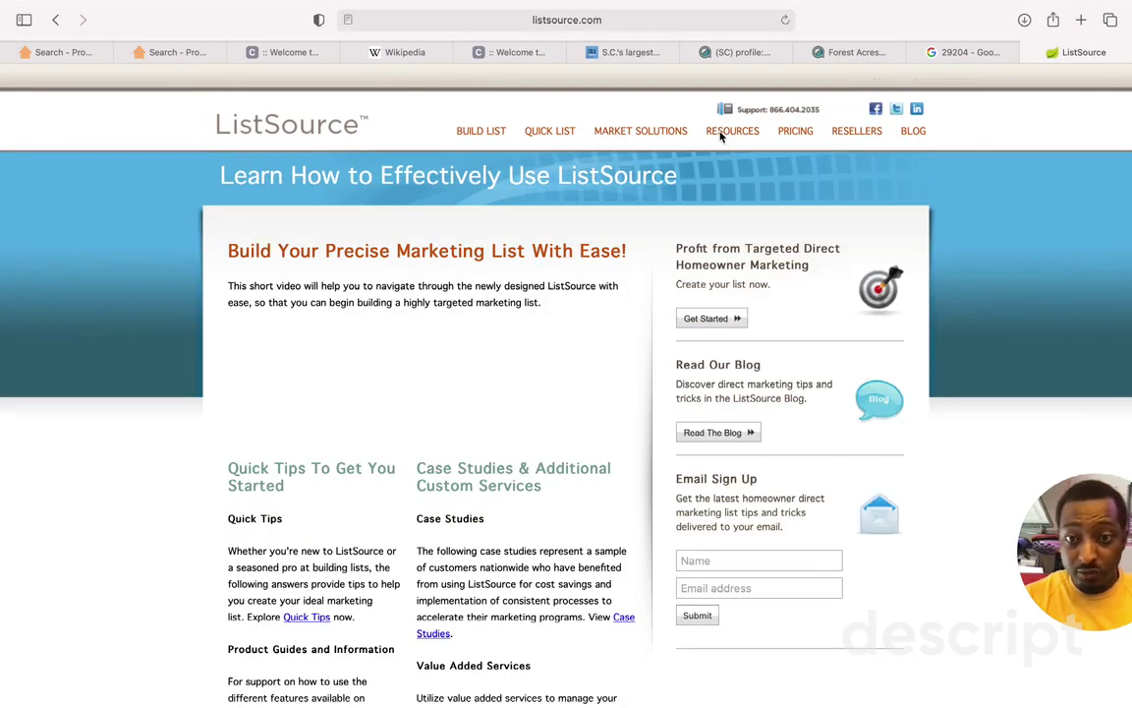
{"action": "left_click", "coordinate": [667, 131]}
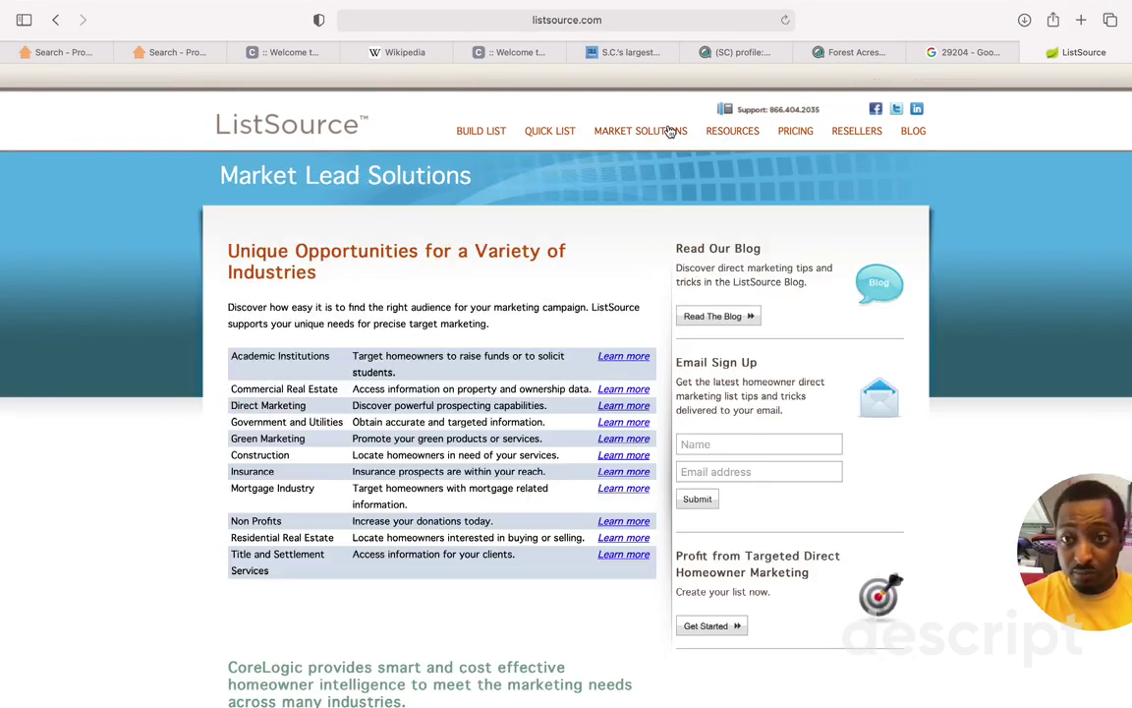
{"action": "left_click", "coordinate": [568, 132]}
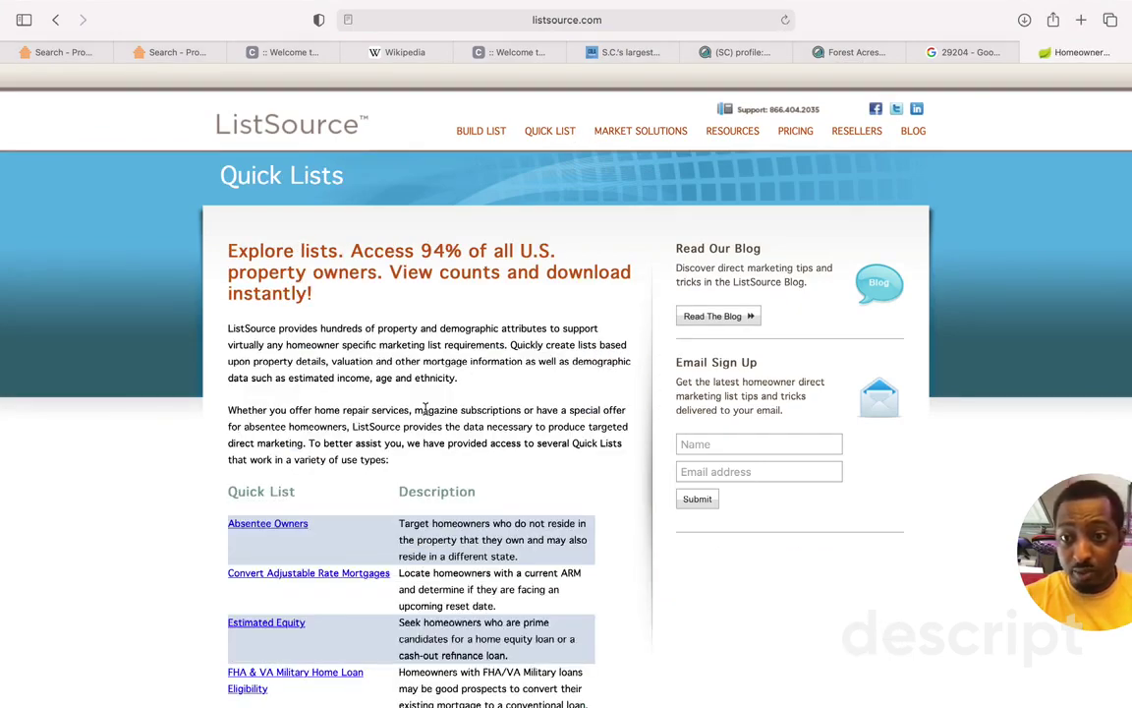
{"action": "scroll", "coordinate": [430, 373], "scroll_direction": "down", "scroll_amount": 3}
{"action": "scroll", "coordinate": [552, 155], "scroll_direction": "up", "scroll_amount": 3}
{"action": "left_click", "coordinate": [481, 135]}
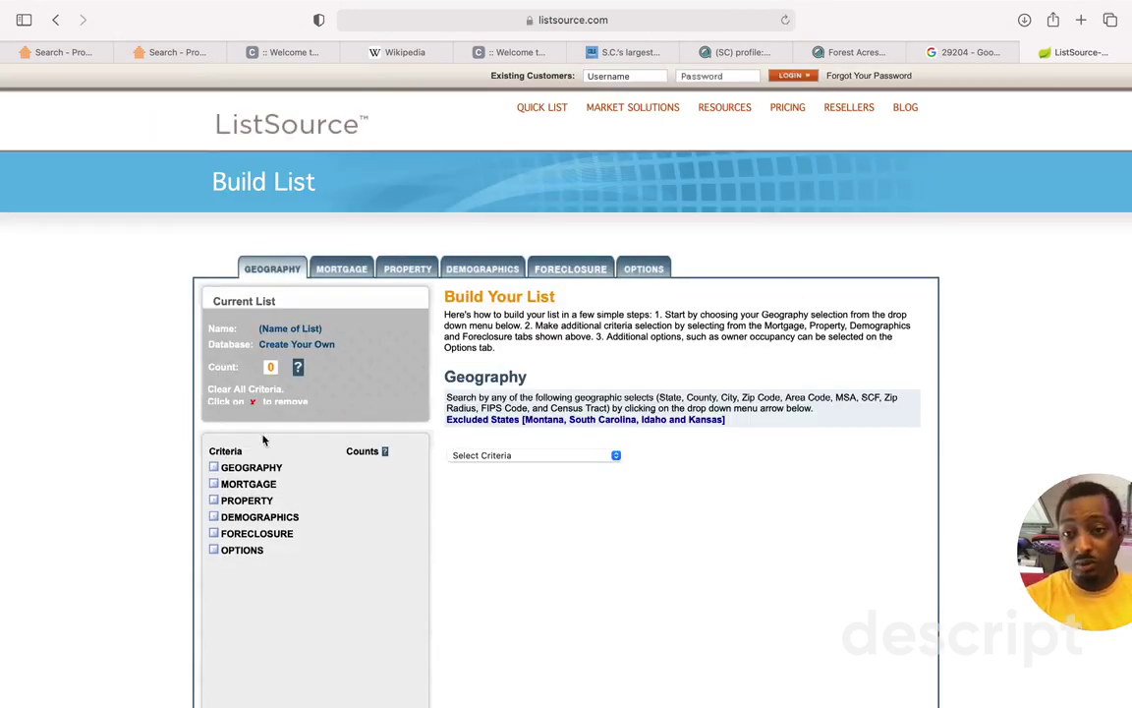
Step: Set the geography Select Criteria to City
{"action": "left_click", "coordinate": [486, 455]}
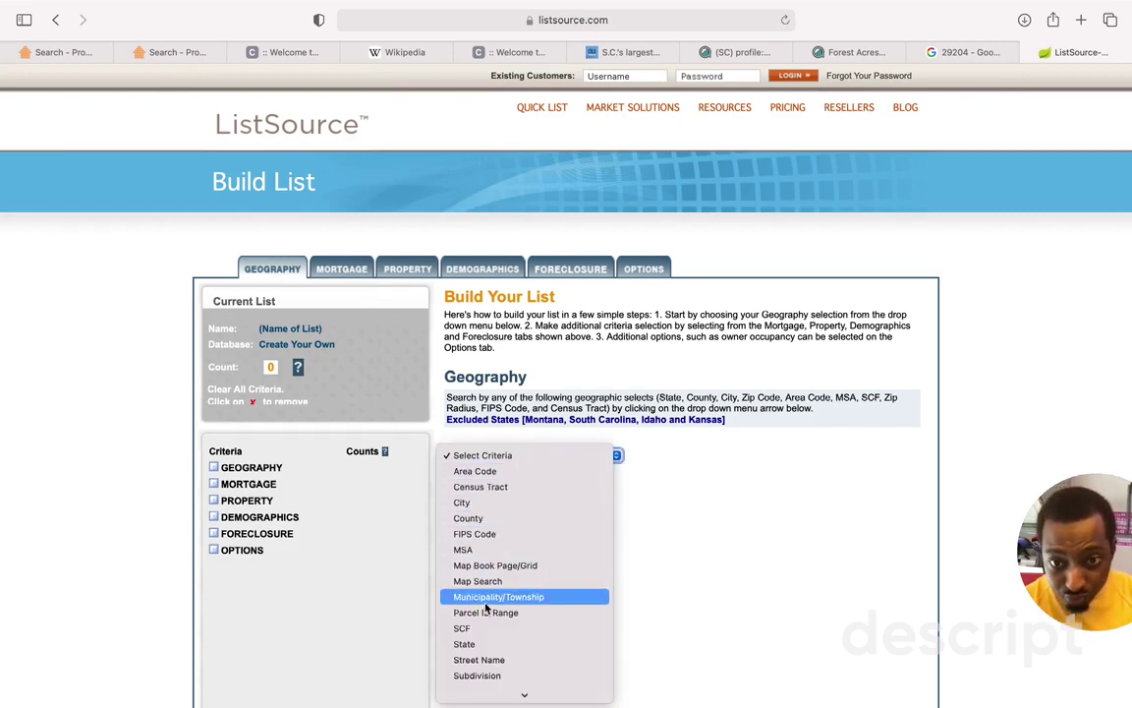
{"action": "left_click", "coordinate": [477, 503]}
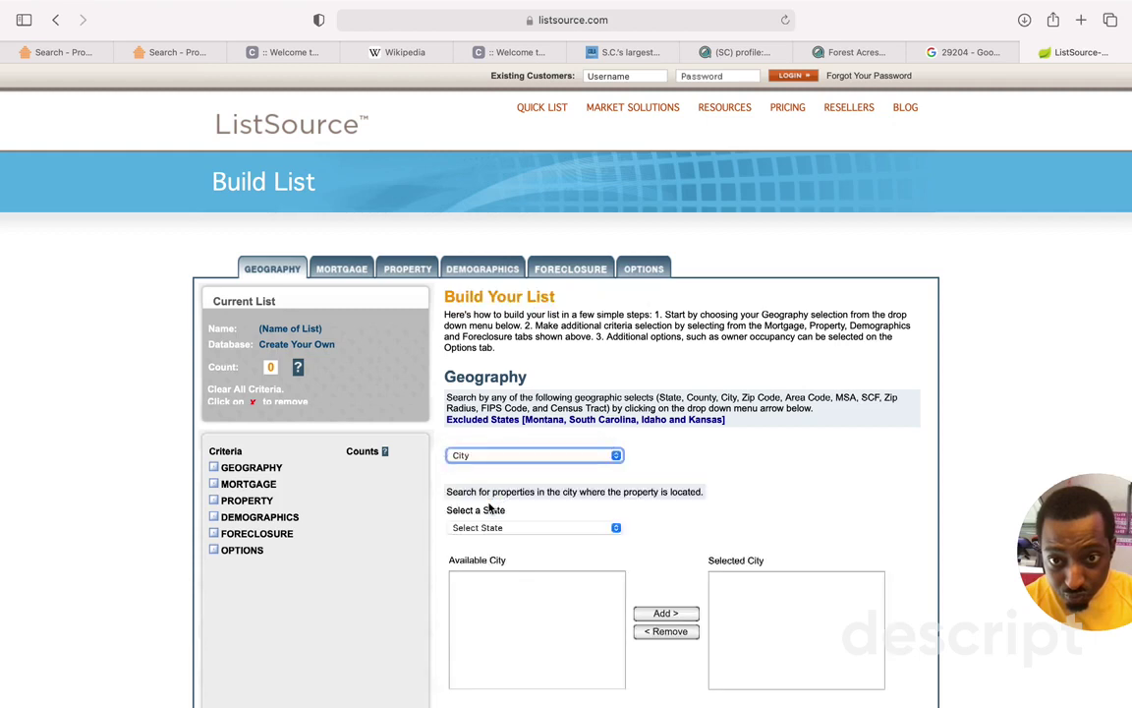
{"action": "left_click", "coordinate": [486, 532]}
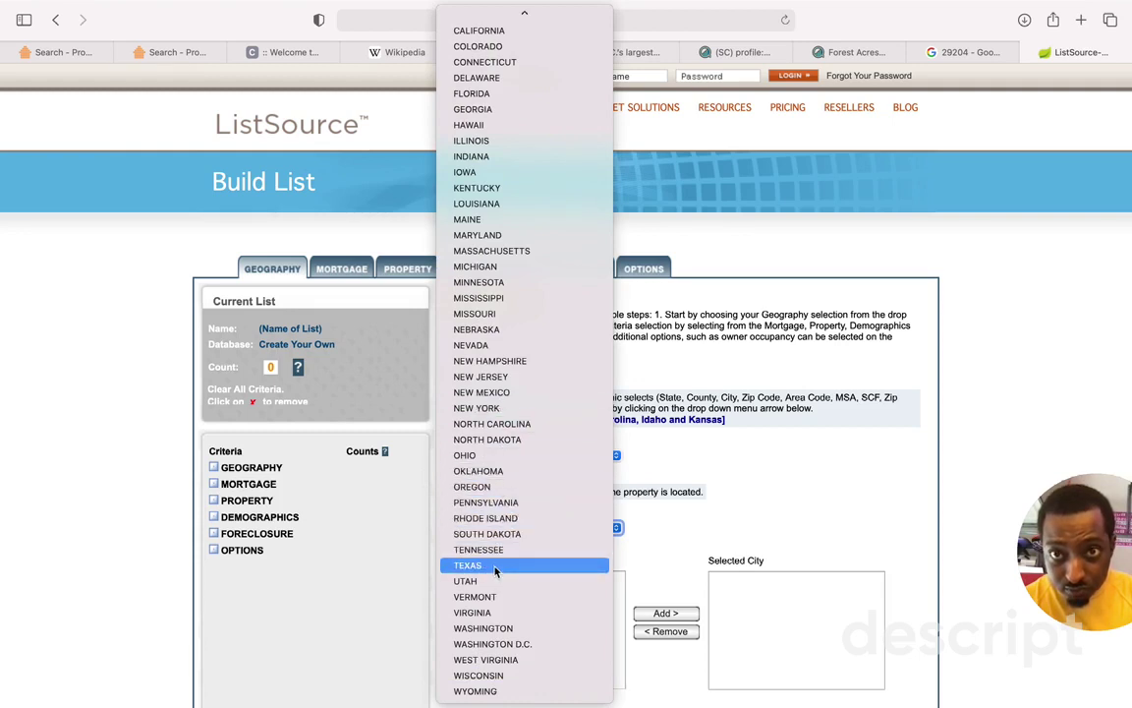
{"action": "scroll", "coordinate": [496, 570], "scroll_direction": "up", "scroll_amount": 2}
{"action": "scroll", "coordinate": [496, 570], "scroll_direction": "down", "scroll_amount": 2}
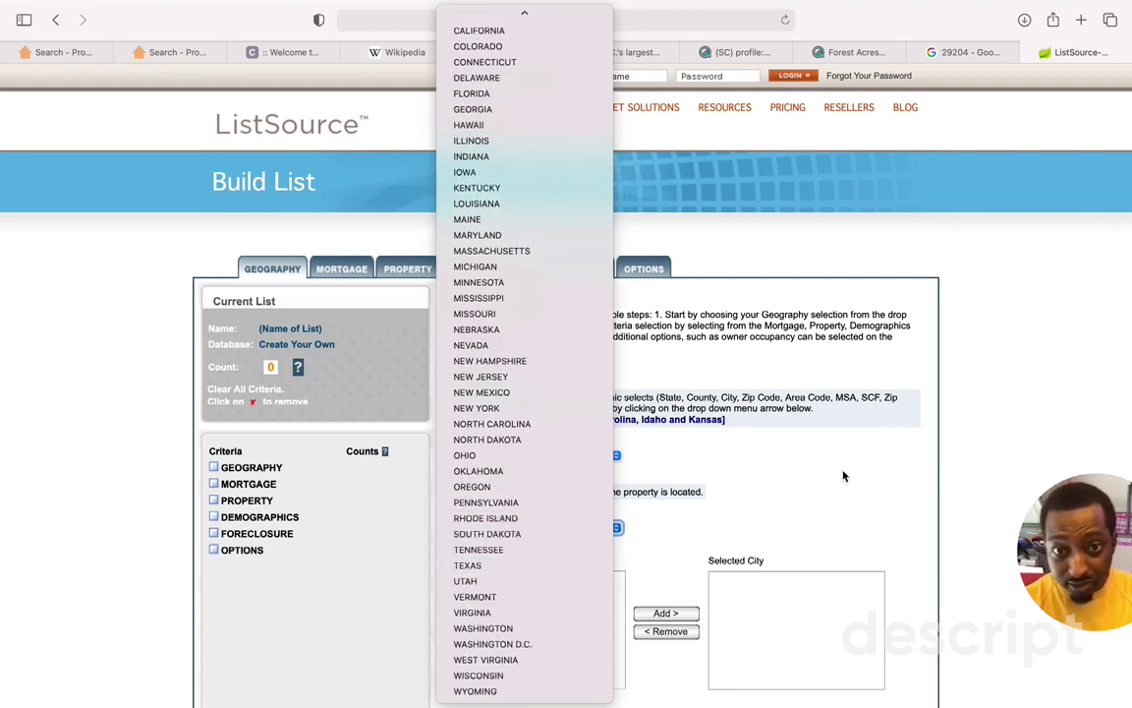
{"action": "left_click", "coordinate": [762, 429]}
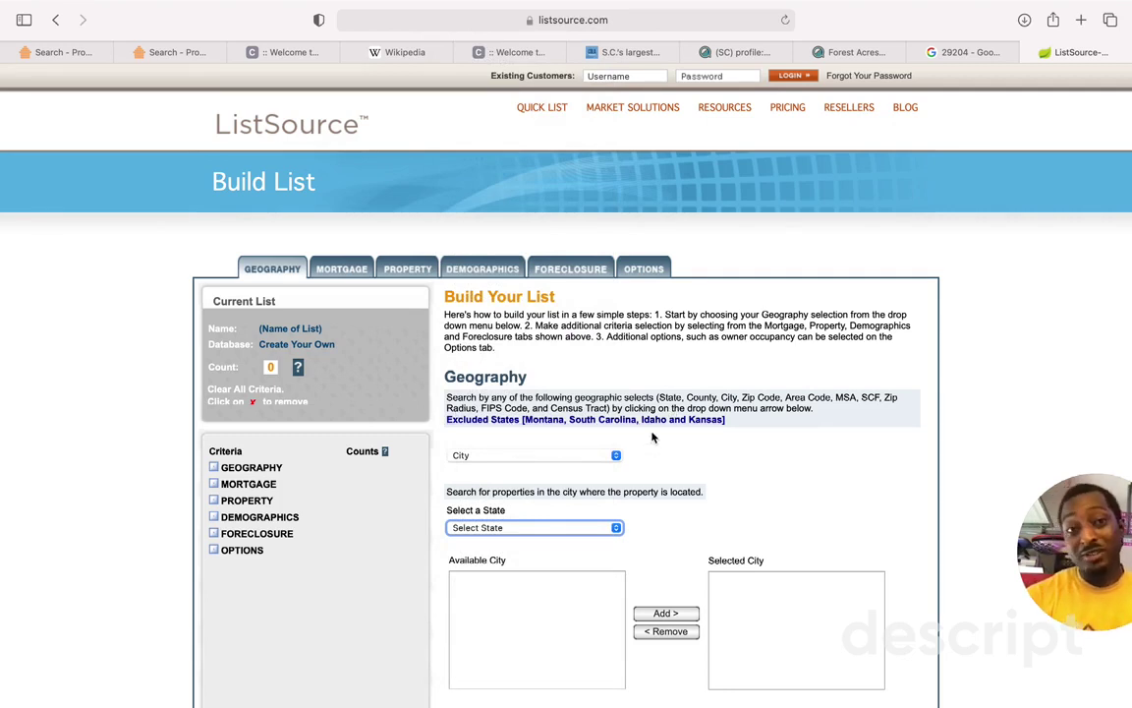
Step: Choose TENNESSEE as the state and add NASHVILLE,TN to the selected cities
{"action": "left_click", "coordinate": [619, 528]}
{"action": "mouse_move", "coordinate": [523, 691]}
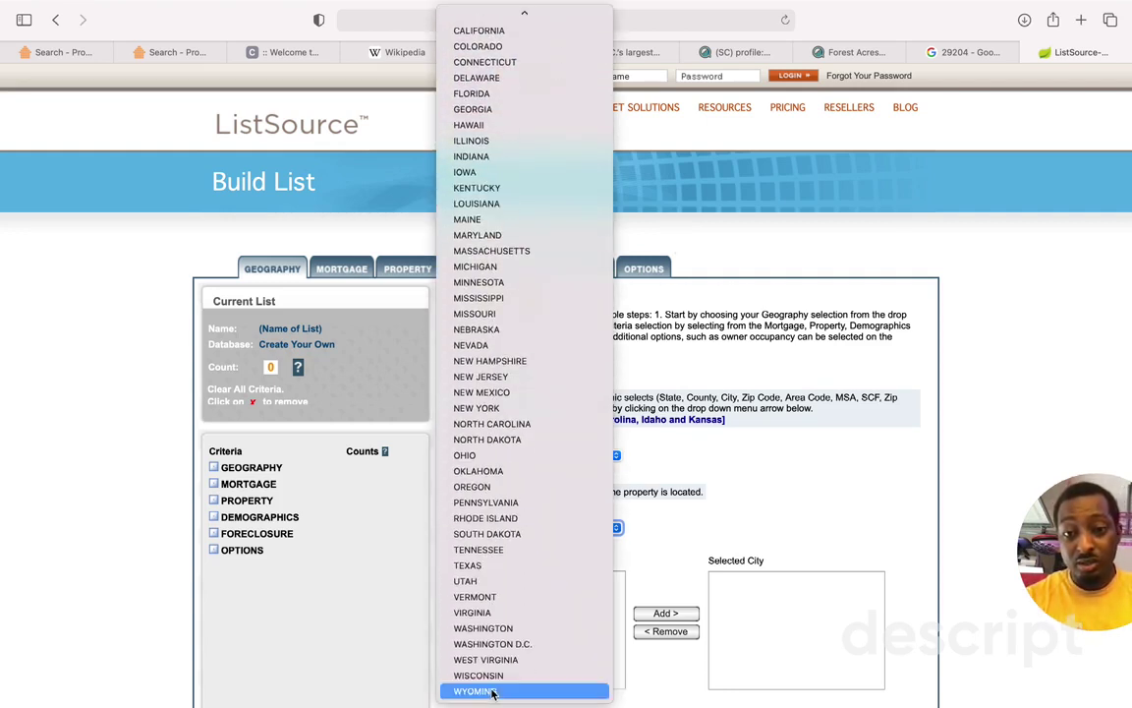
{"action": "left_click", "coordinate": [521, 546]}
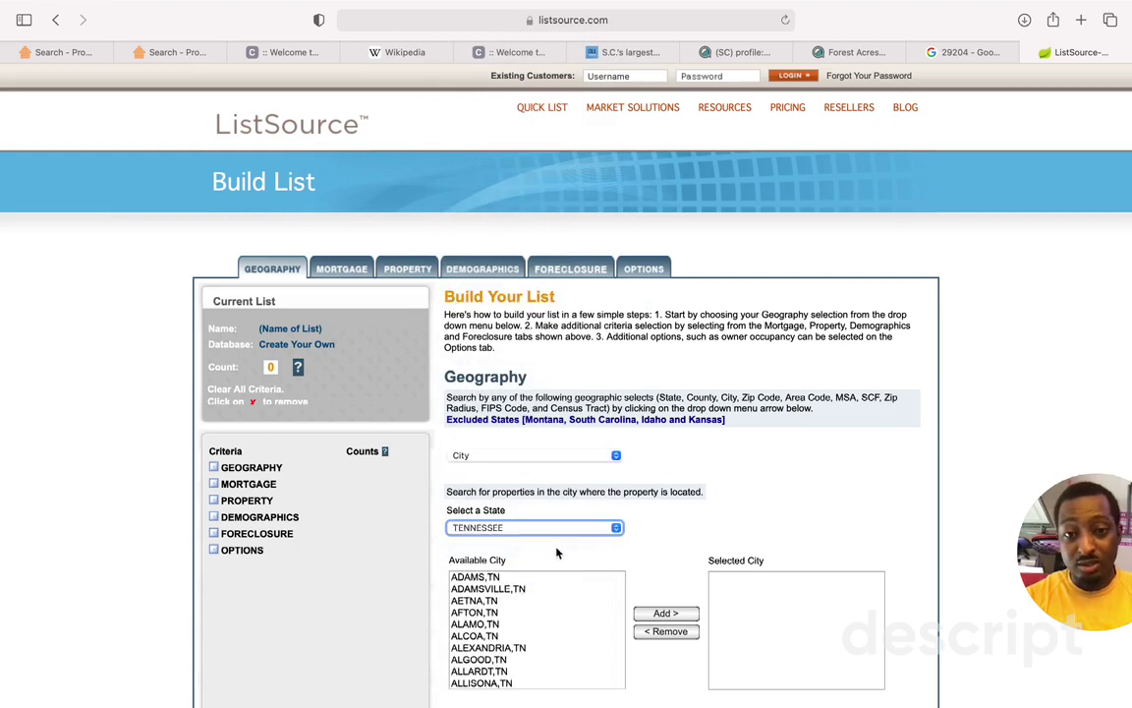
{"action": "scroll", "coordinate": [521, 609], "scroll_direction": "down", "scroll_amount": 10}
{"action": "scroll", "coordinate": [521, 610], "scroll_direction": "down", "scroll_amount": 15}
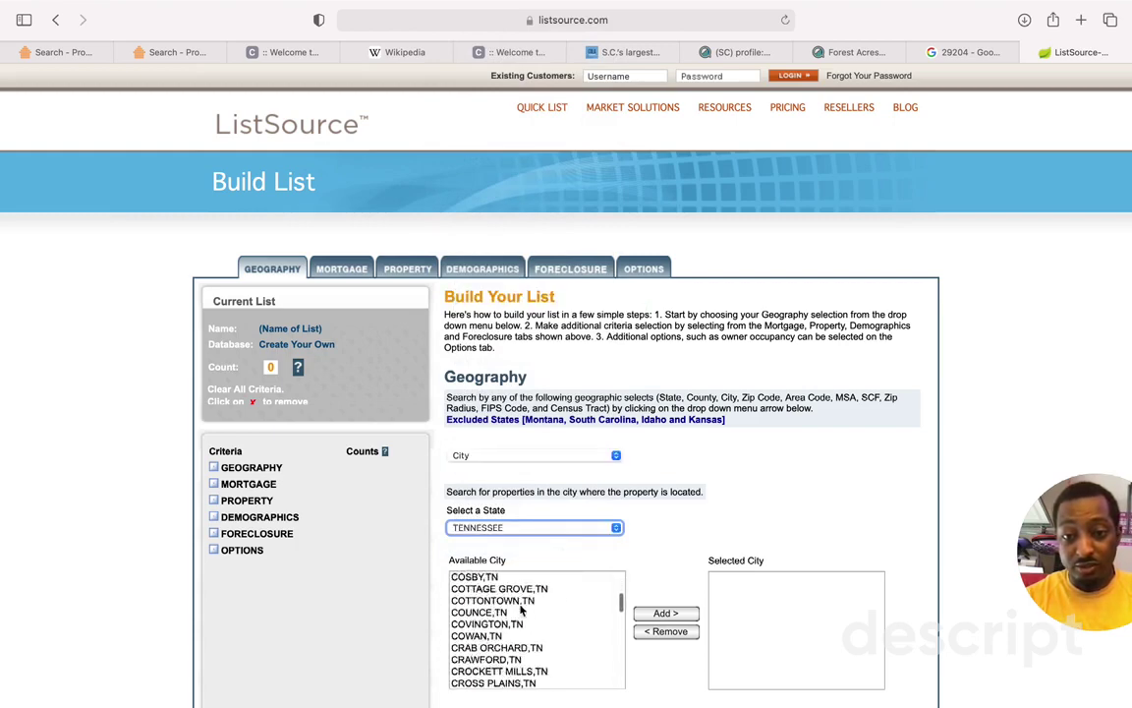
{"action": "scroll", "coordinate": [521, 610], "scroll_direction": "down", "scroll_amount": 15}
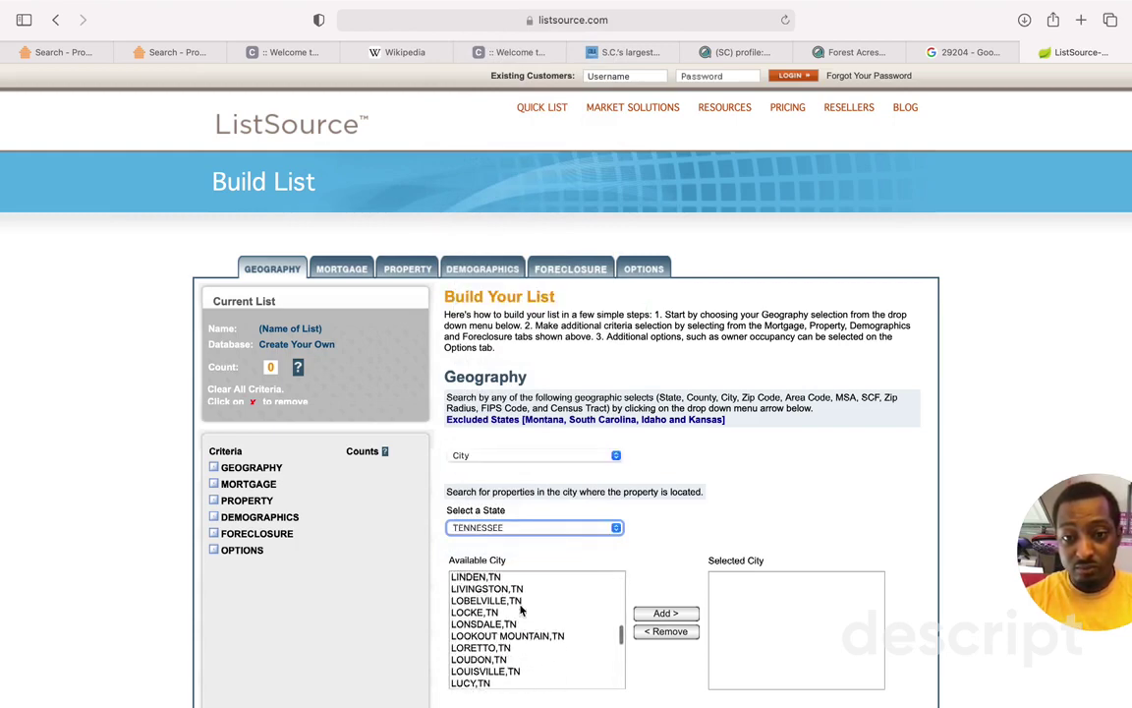
{"action": "scroll", "coordinate": [520, 610], "scroll_direction": "up", "scroll_amount": 2}
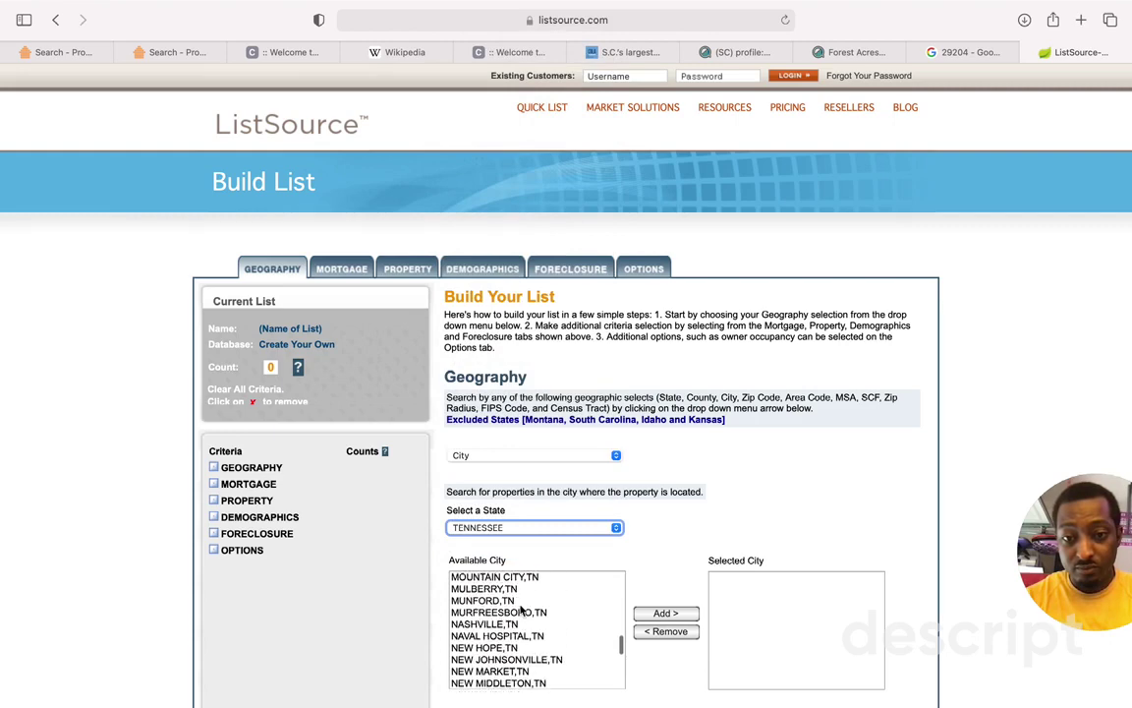
{"action": "left_click", "coordinate": [487, 624]}
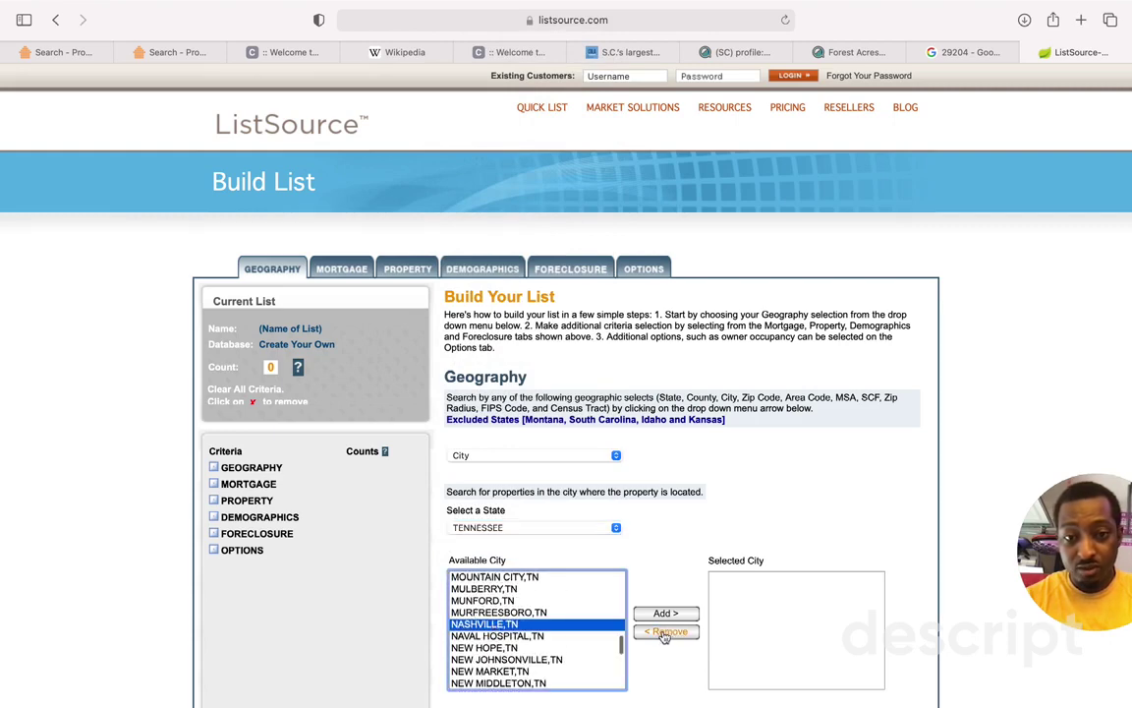
{"action": "left_click", "coordinate": [667, 613]}
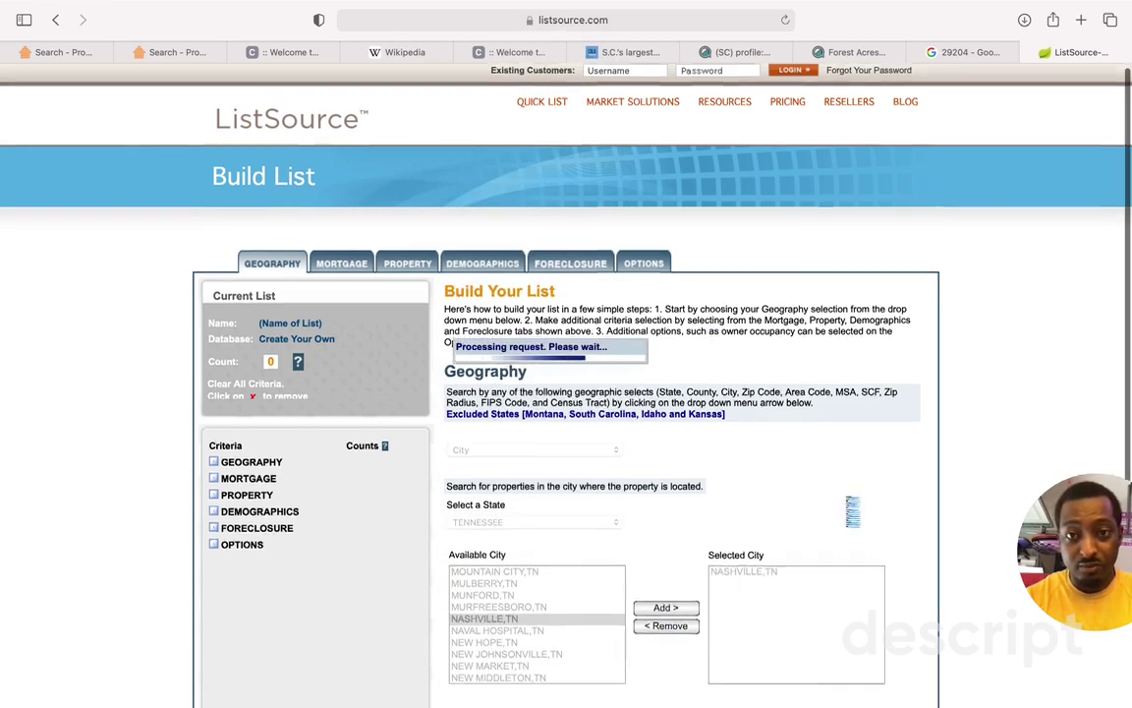
Step: Expand and collapse the Mortgage, Foreclosure and Demographics filters, then switch to the 29204 Google tab
{"action": "scroll", "coordinate": [847, 506], "scroll_direction": "down", "scroll_amount": 5}
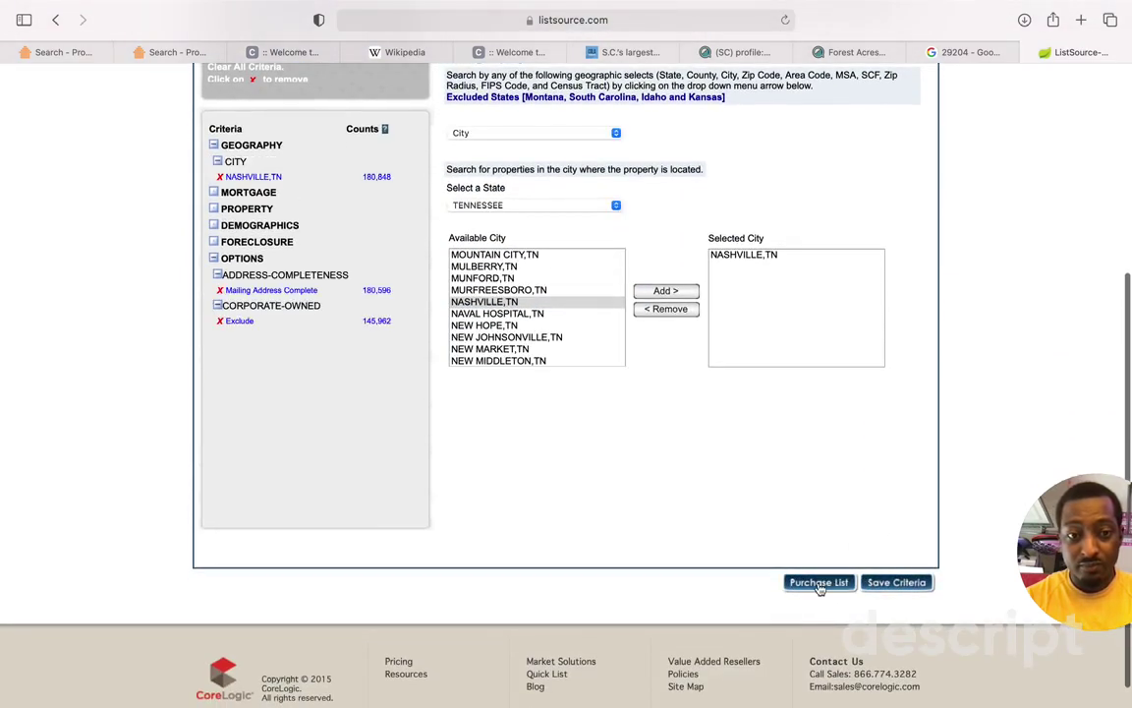
{"action": "left_click", "coordinate": [214, 194]}
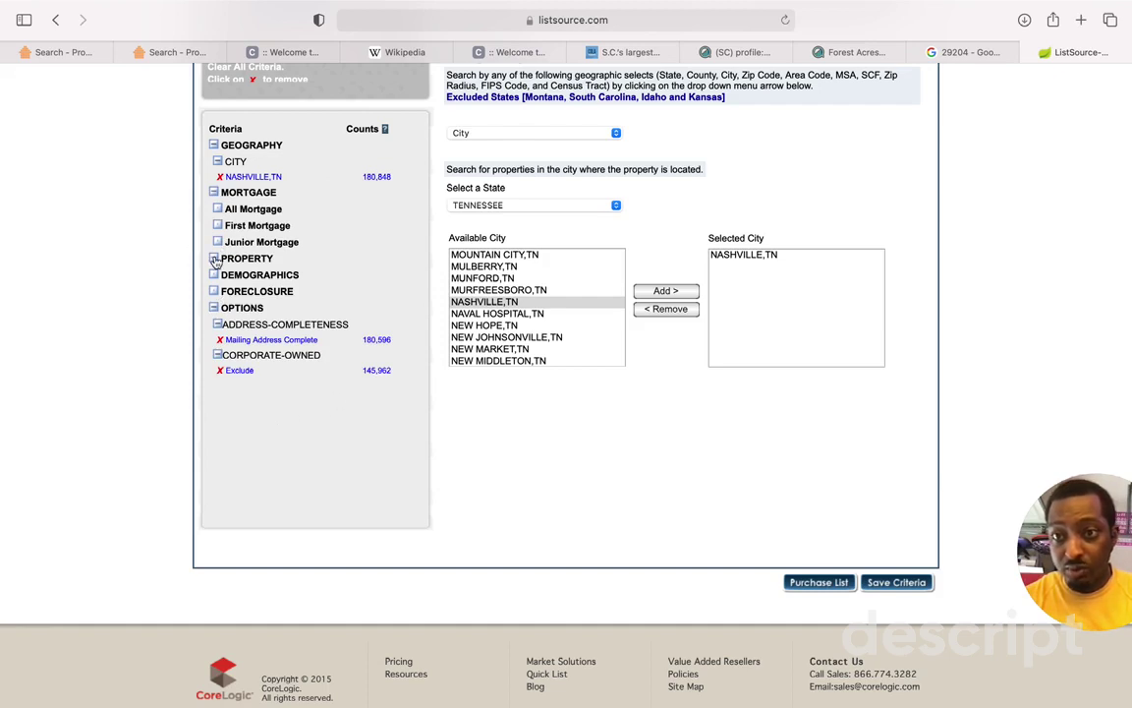
{"action": "left_click", "coordinate": [213, 292]}
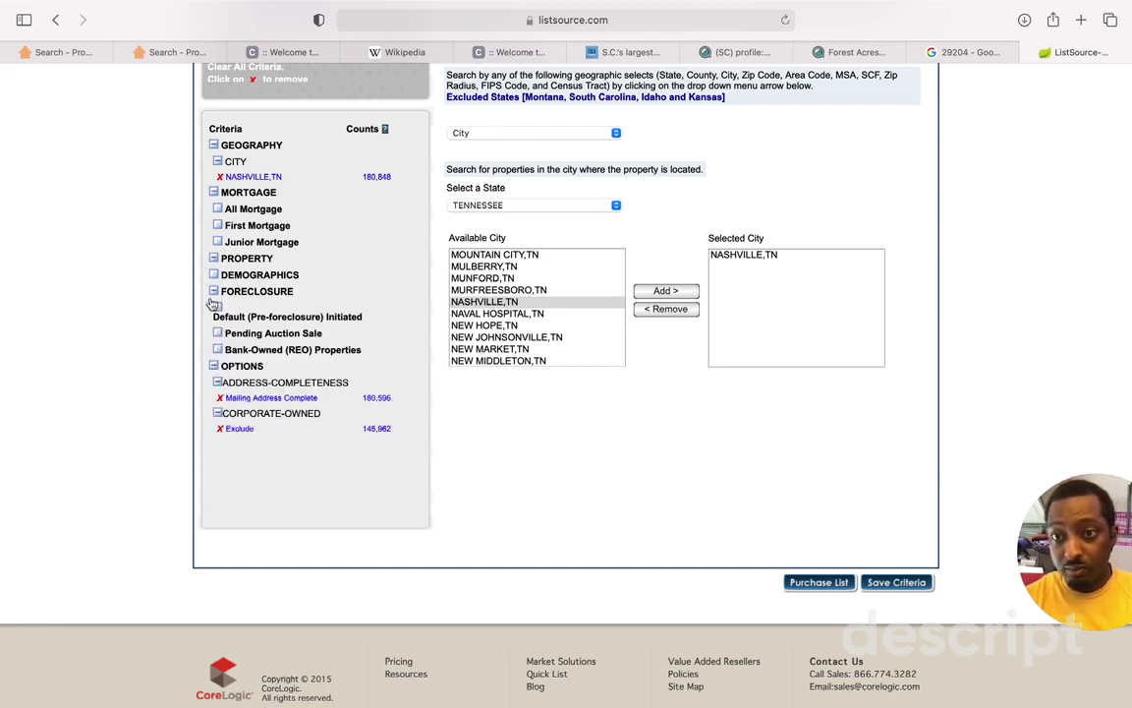
{"action": "left_click", "coordinate": [213, 292]}
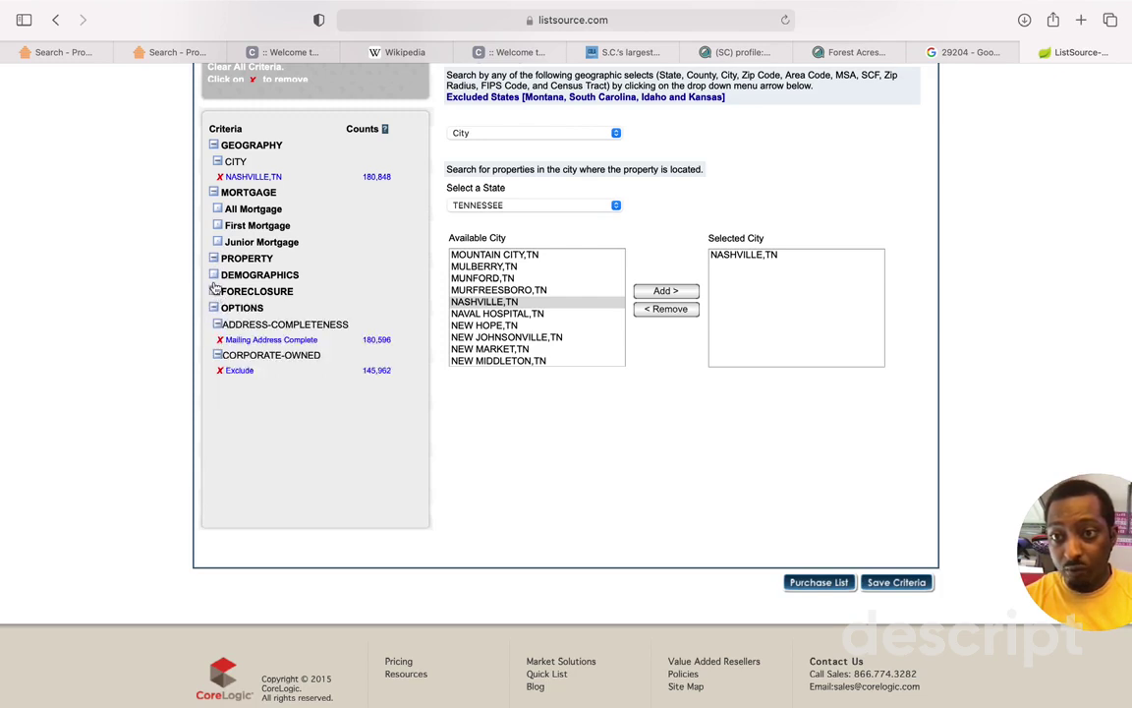
{"action": "left_click", "coordinate": [214, 274]}
{"action": "left_click", "coordinate": [213, 274]}
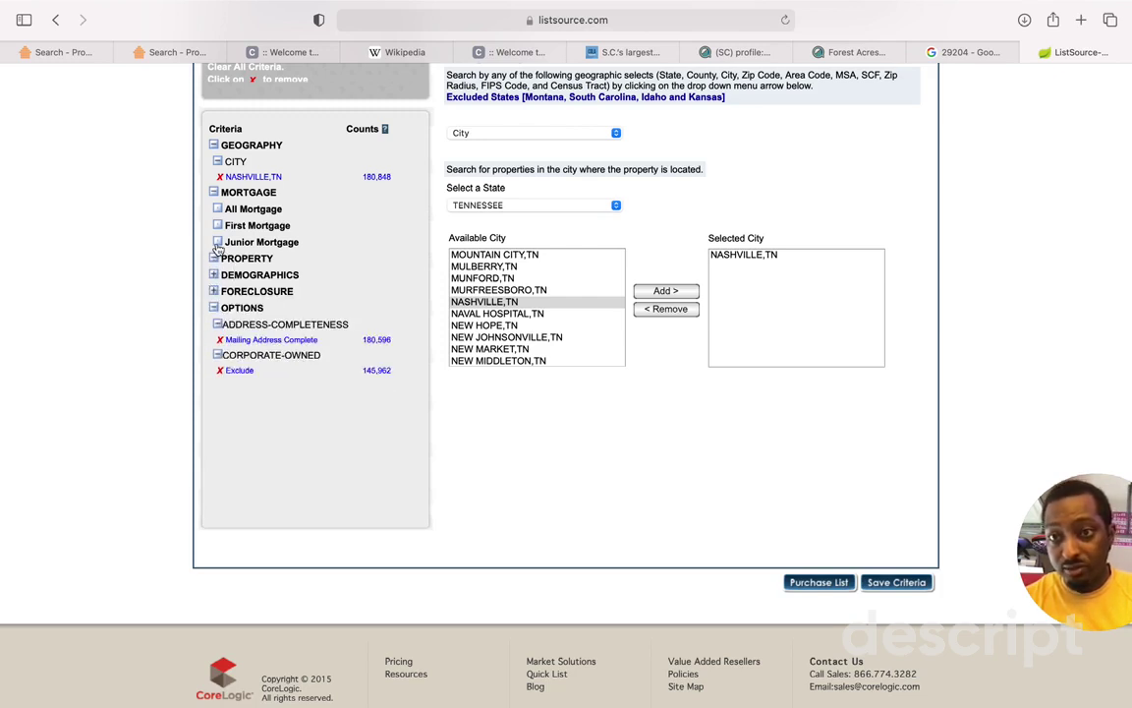
{"action": "left_click", "coordinate": [214, 194]}
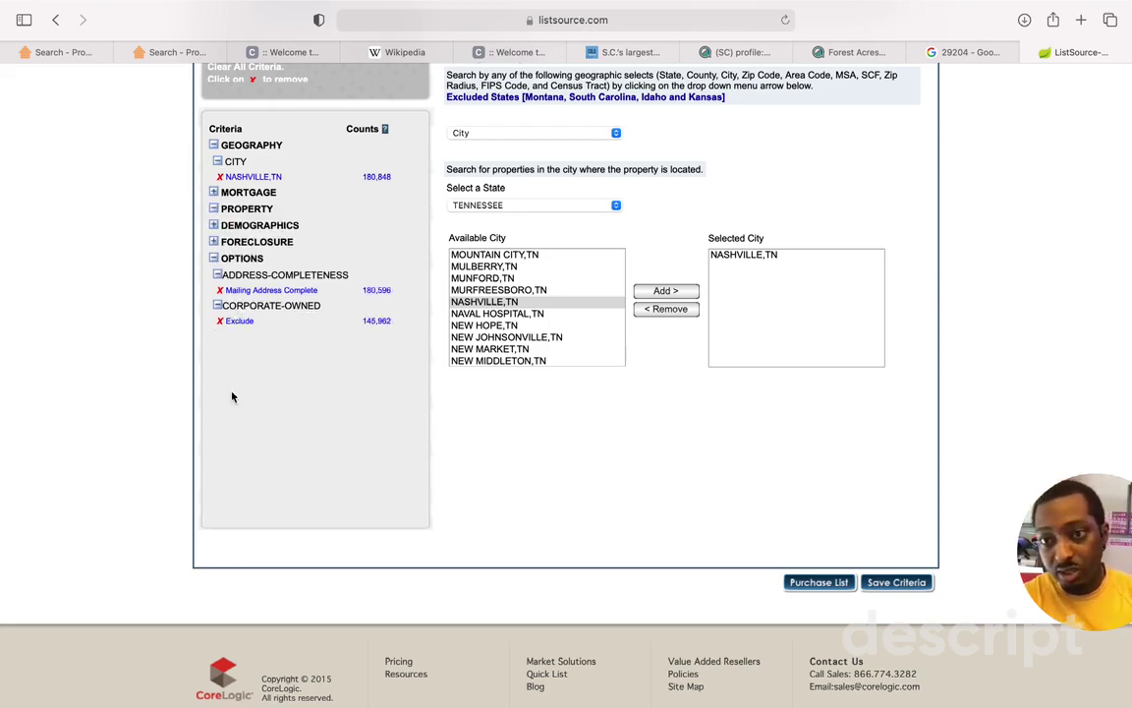
{"action": "scroll", "coordinate": [439, 373], "scroll_direction": "up", "scroll_amount": 5}
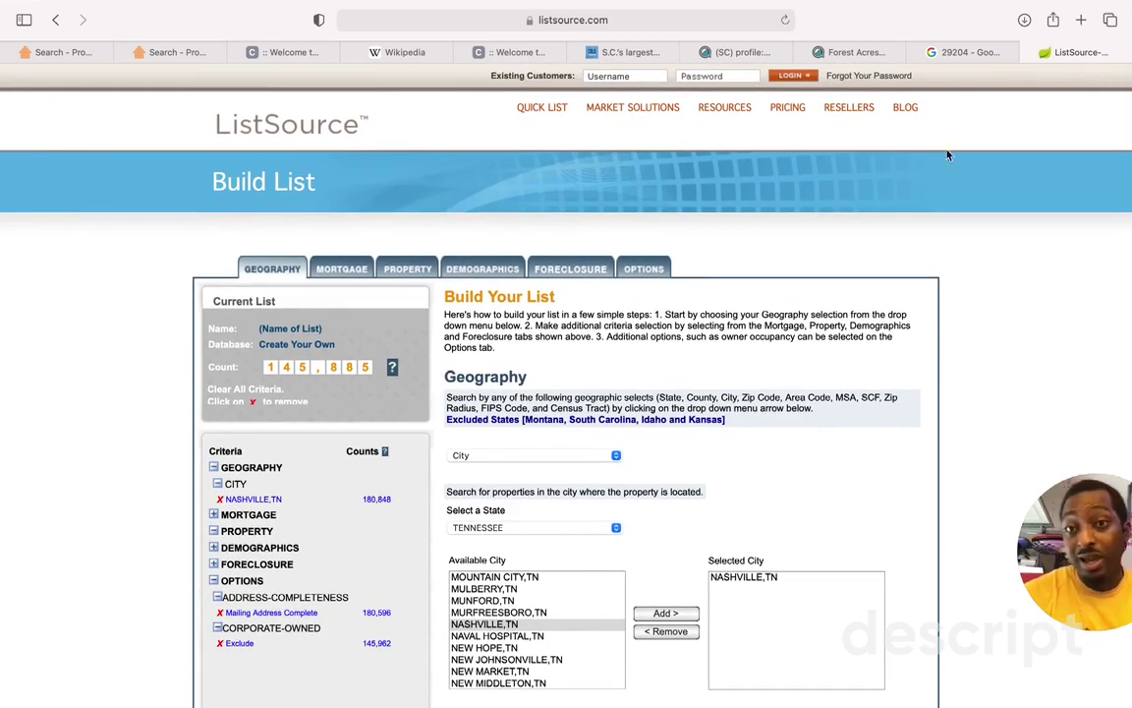
{"action": "left_click", "coordinate": [983, 57]}
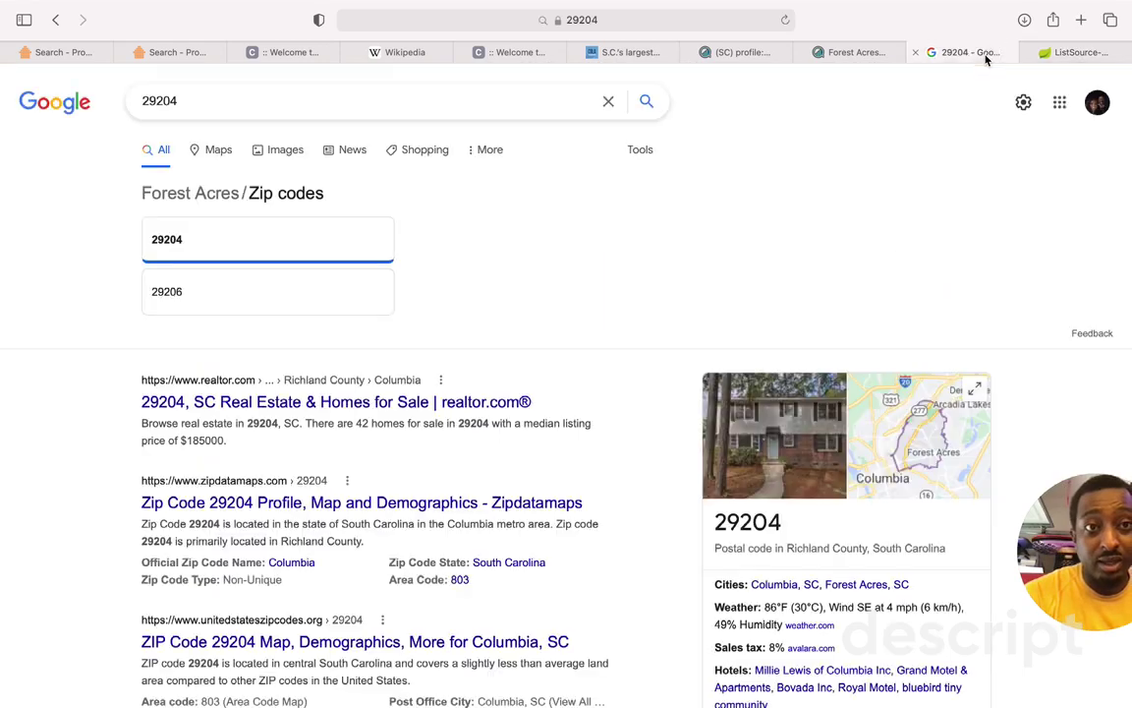
Step: Move from the Forest Acres profile and search map back to the 29204 property search results
{"action": "left_click", "coordinate": [840, 53]}
{"action": "left_click", "coordinate": [182, 57]}
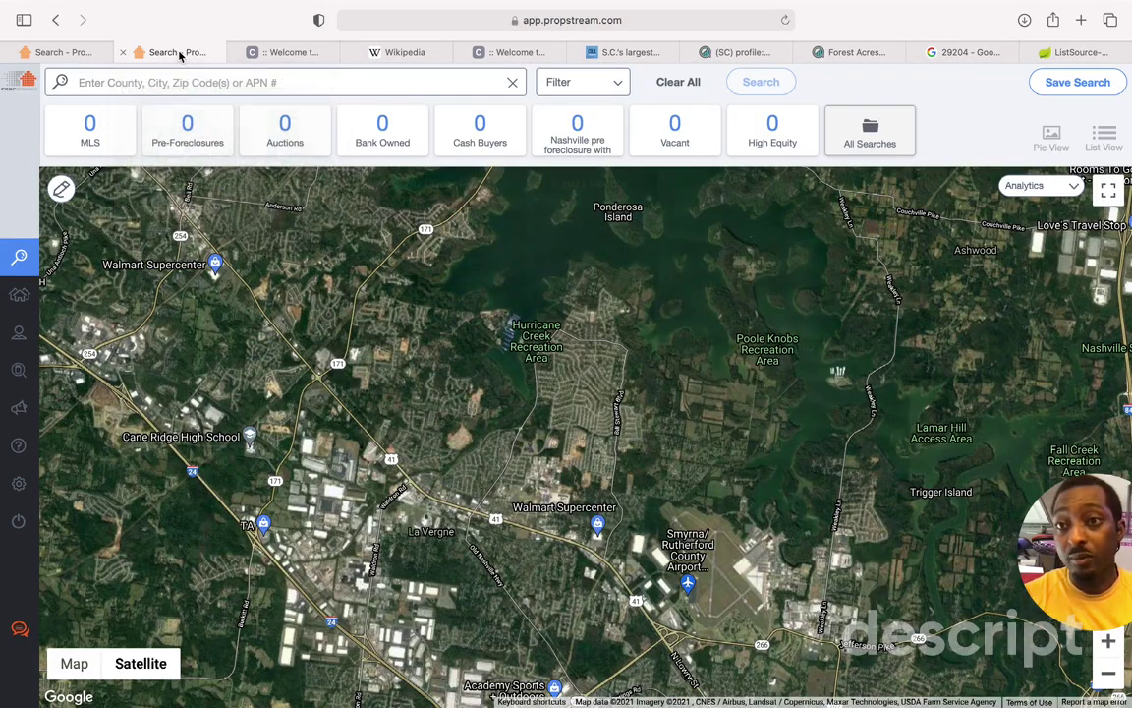
{"action": "left_click", "coordinate": [65, 53]}
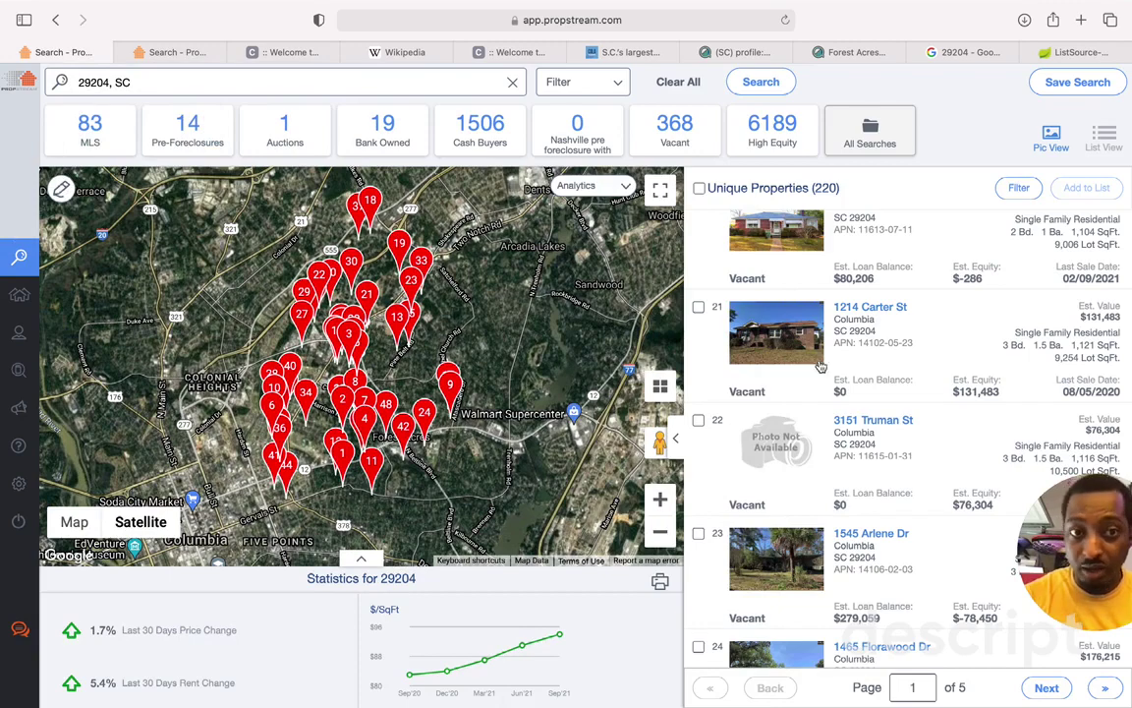
{"action": "scroll", "coordinate": [786, 413], "scroll_direction": "down", "scroll_amount": 5}
{"action": "scroll", "coordinate": [822, 430], "scroll_direction": "down", "scroll_amount": 5}
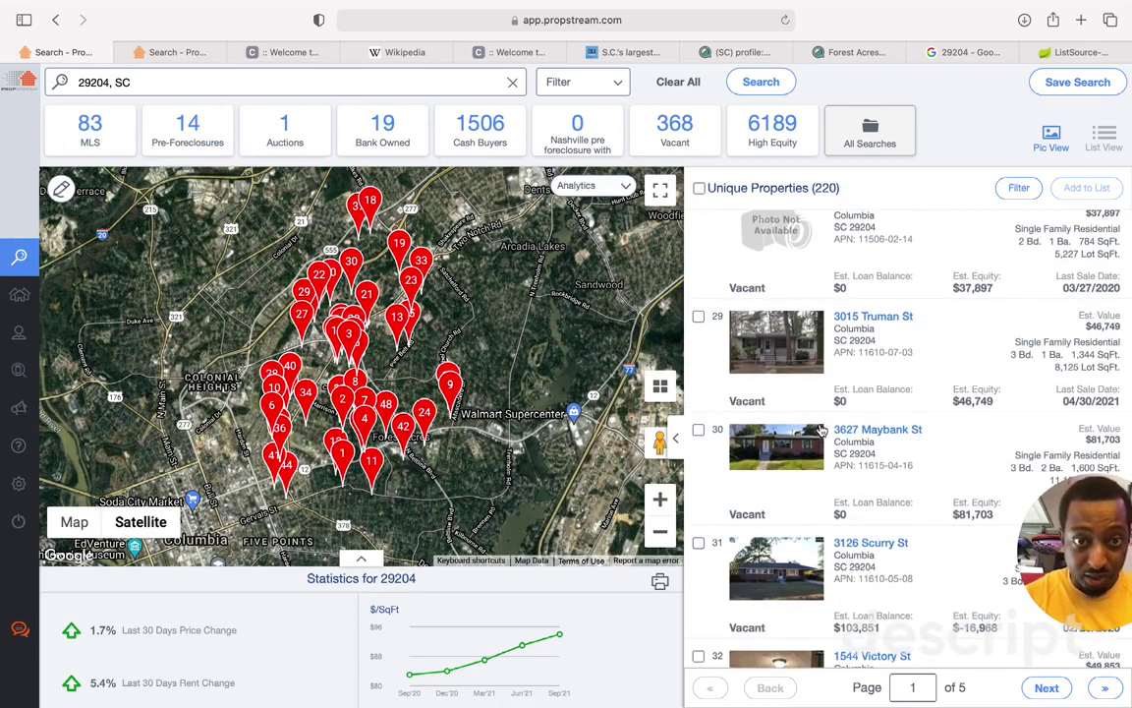
{"action": "scroll", "coordinate": [821, 430], "scroll_direction": "down", "scroll_amount": 2}
{"action": "scroll", "coordinate": [821, 429], "scroll_direction": "down", "scroll_amount": 6}
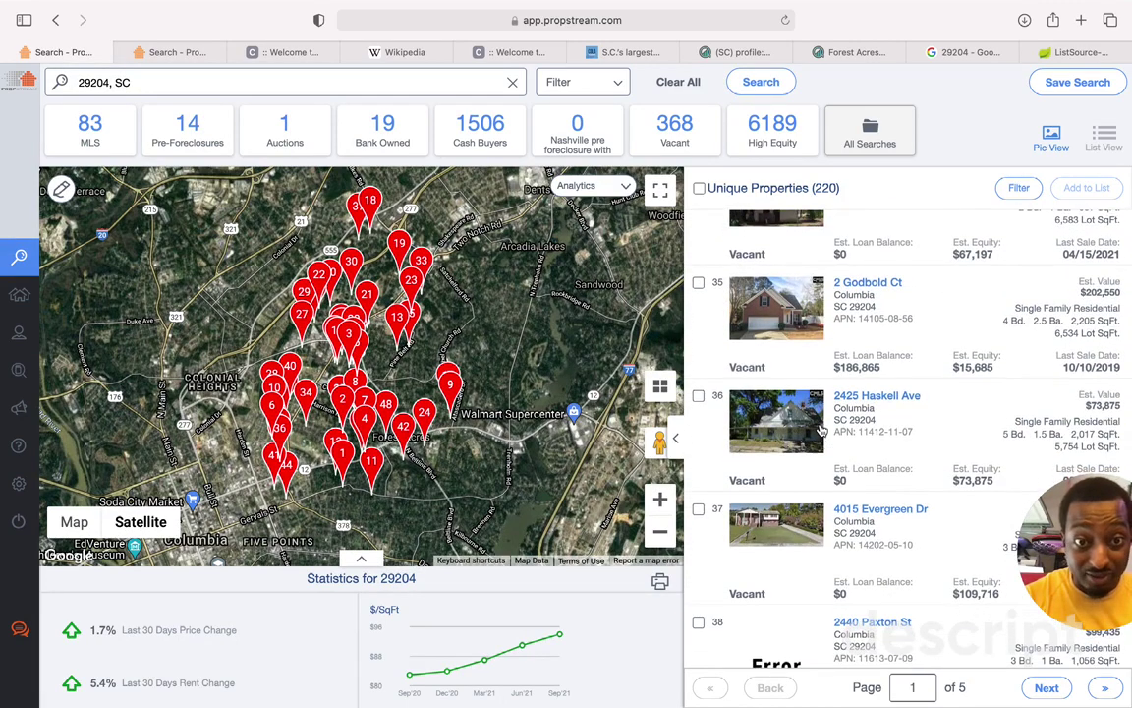
{"action": "left_click", "coordinate": [821, 429]}
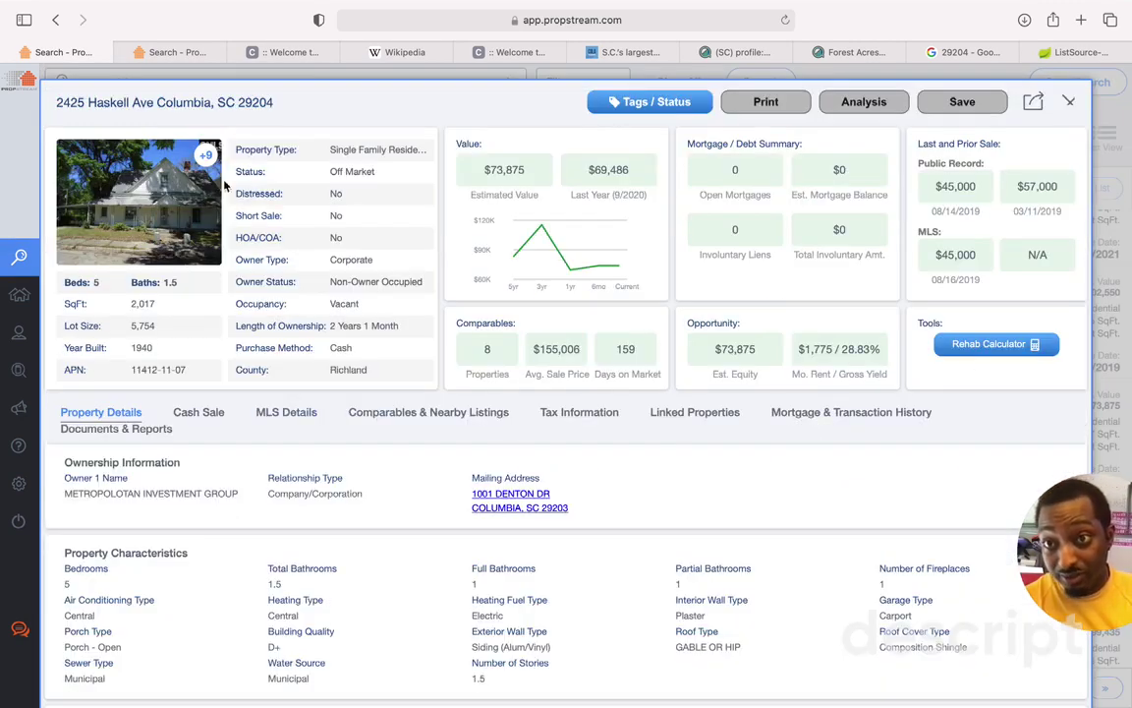
{"action": "left_click", "coordinate": [203, 157]}
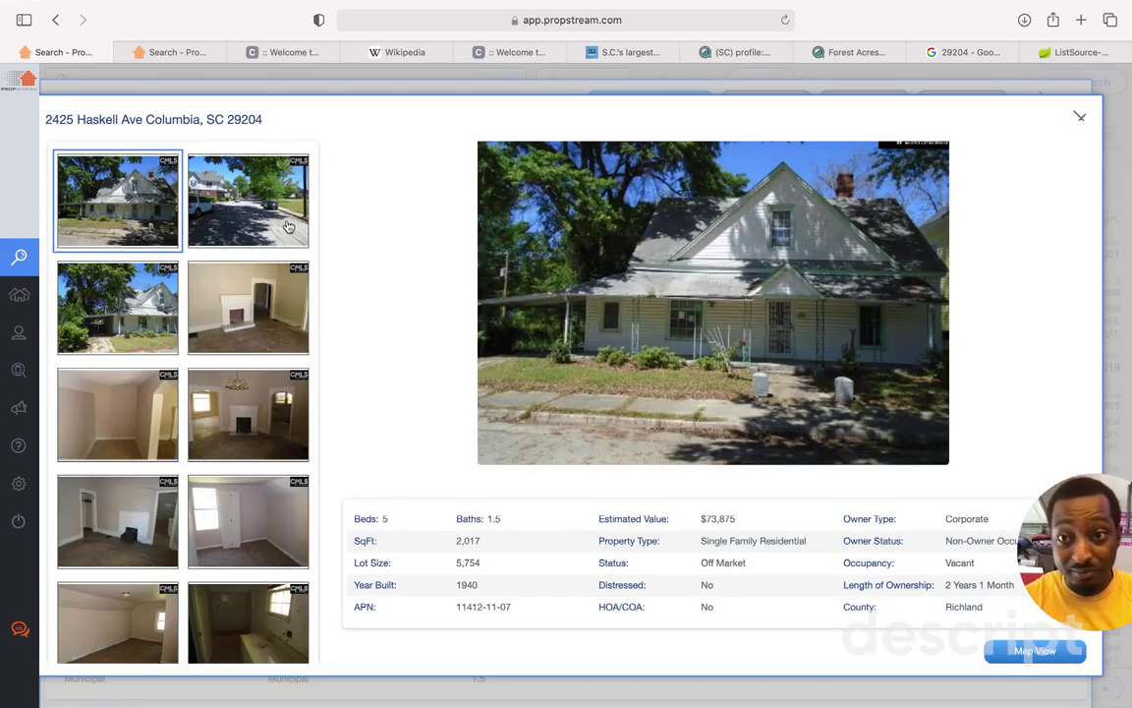
{"action": "left_click", "coordinate": [288, 227]}
{"action": "left_click", "coordinate": [284, 299]}
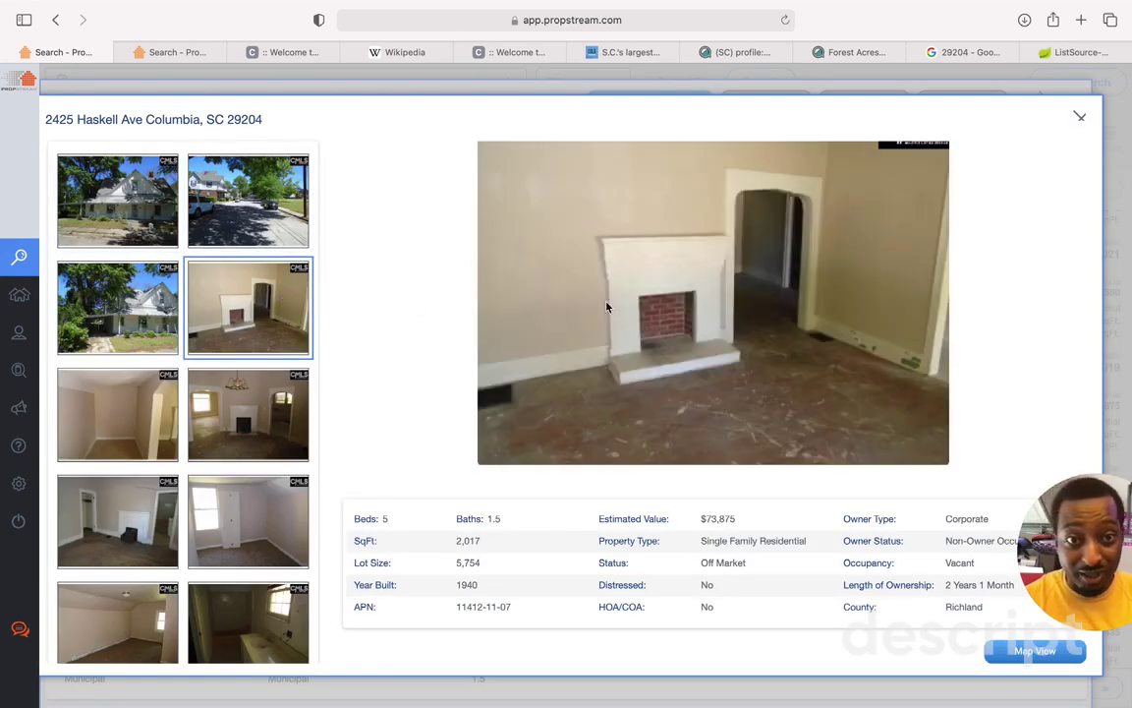
{"action": "left_click", "coordinate": [280, 385]}
{"action": "left_click", "coordinate": [89, 378]}
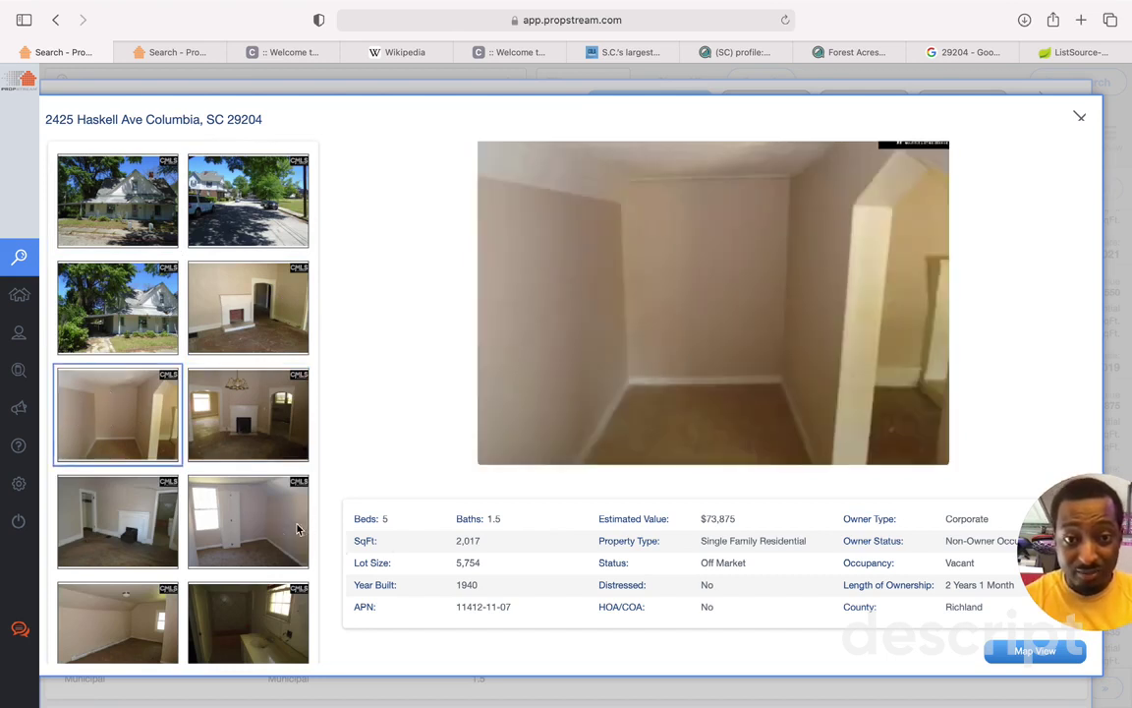
{"action": "left_click", "coordinate": [280, 486]}
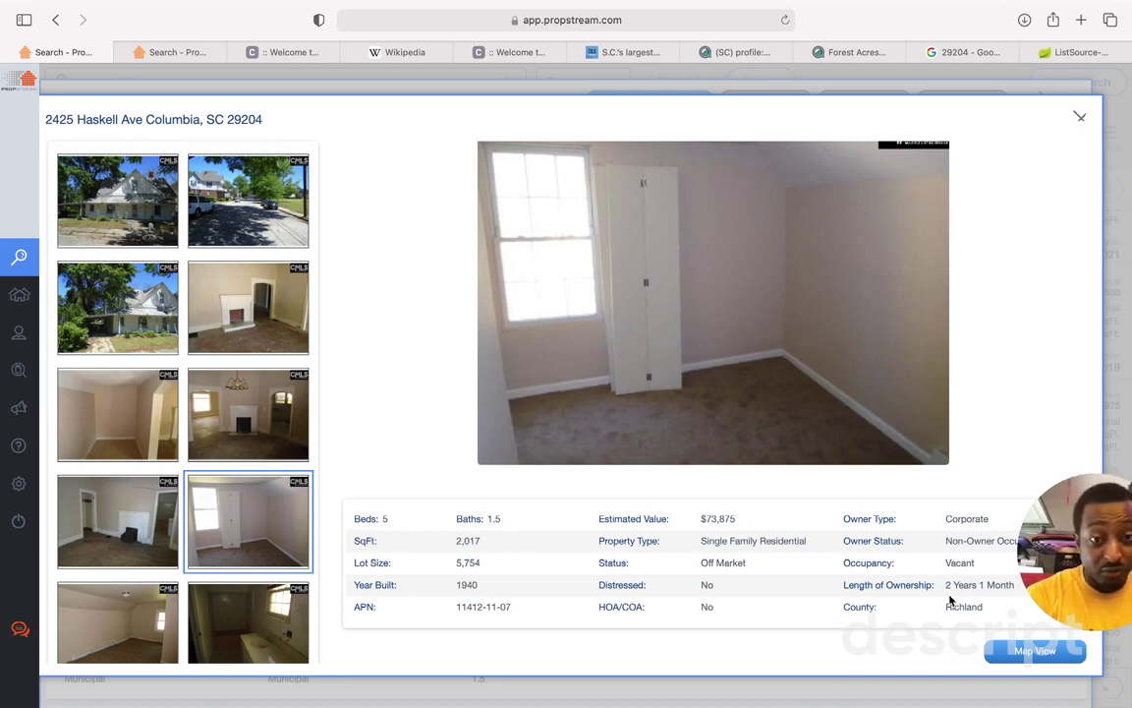
{"action": "left_click", "coordinate": [1080, 116]}
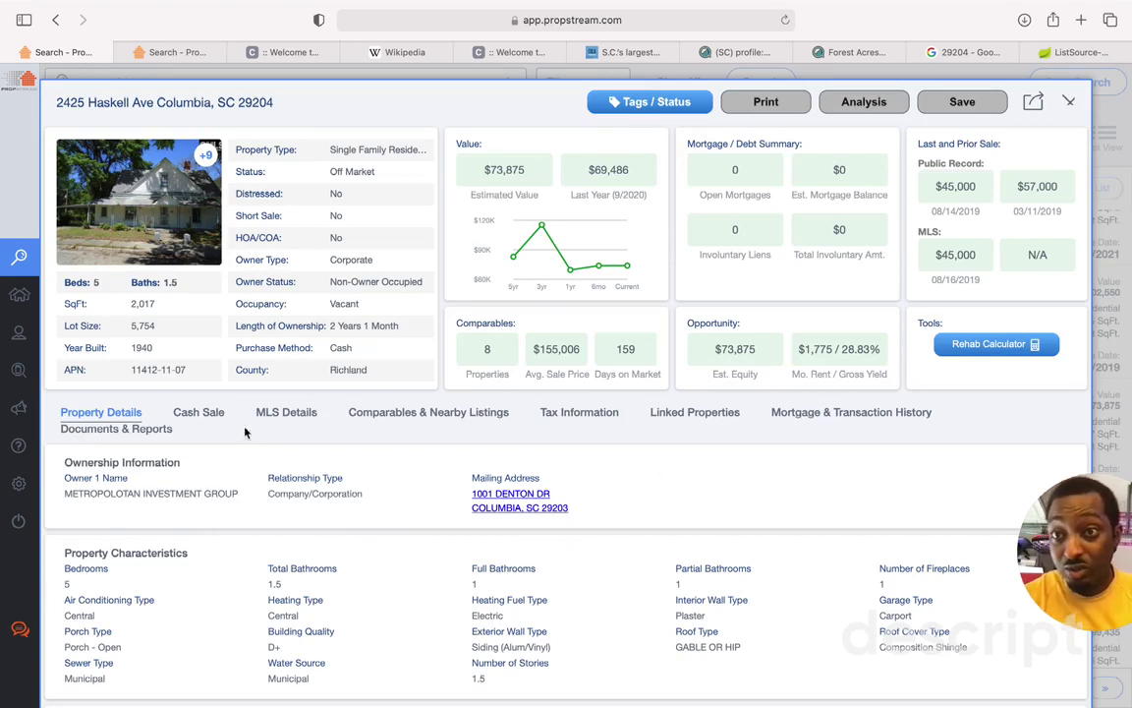
{"action": "left_click", "coordinate": [191, 415]}
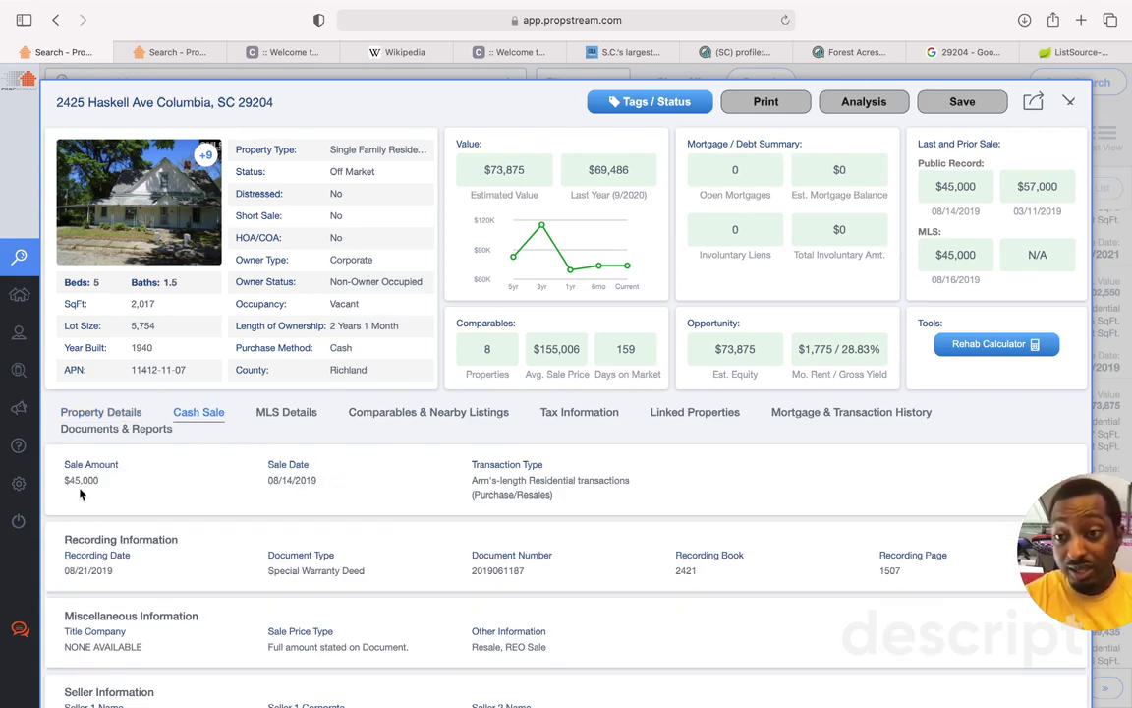
{"action": "left_click", "coordinate": [119, 421]}
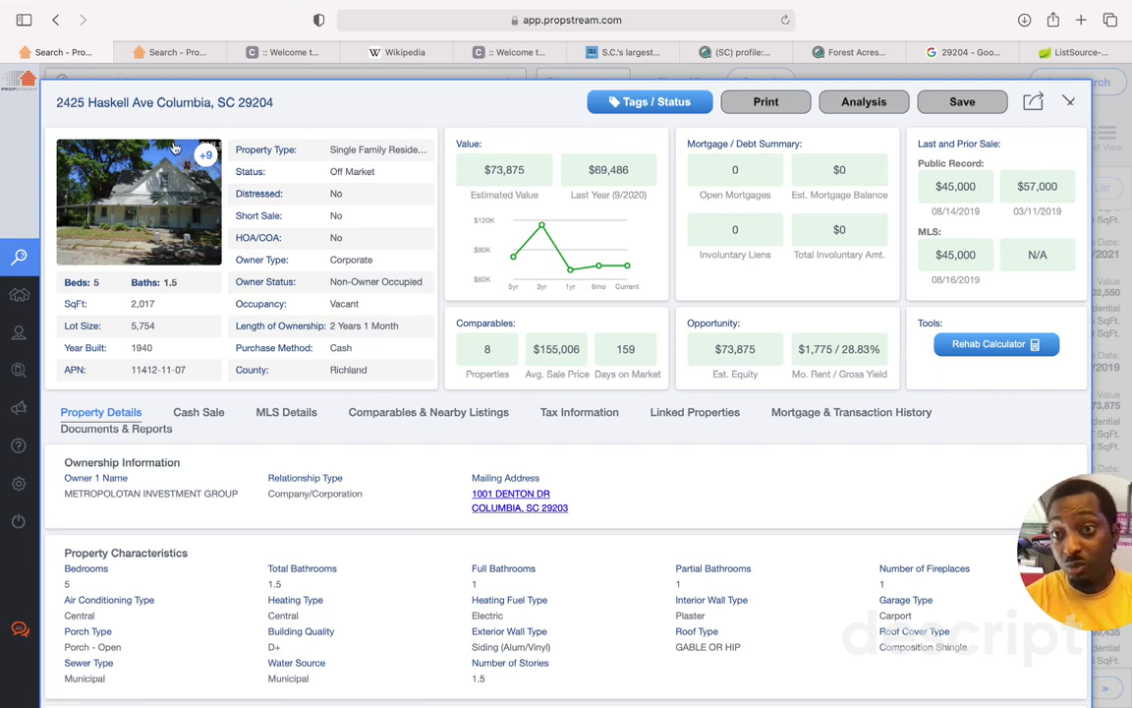
{"action": "left_click", "coordinate": [123, 199]}
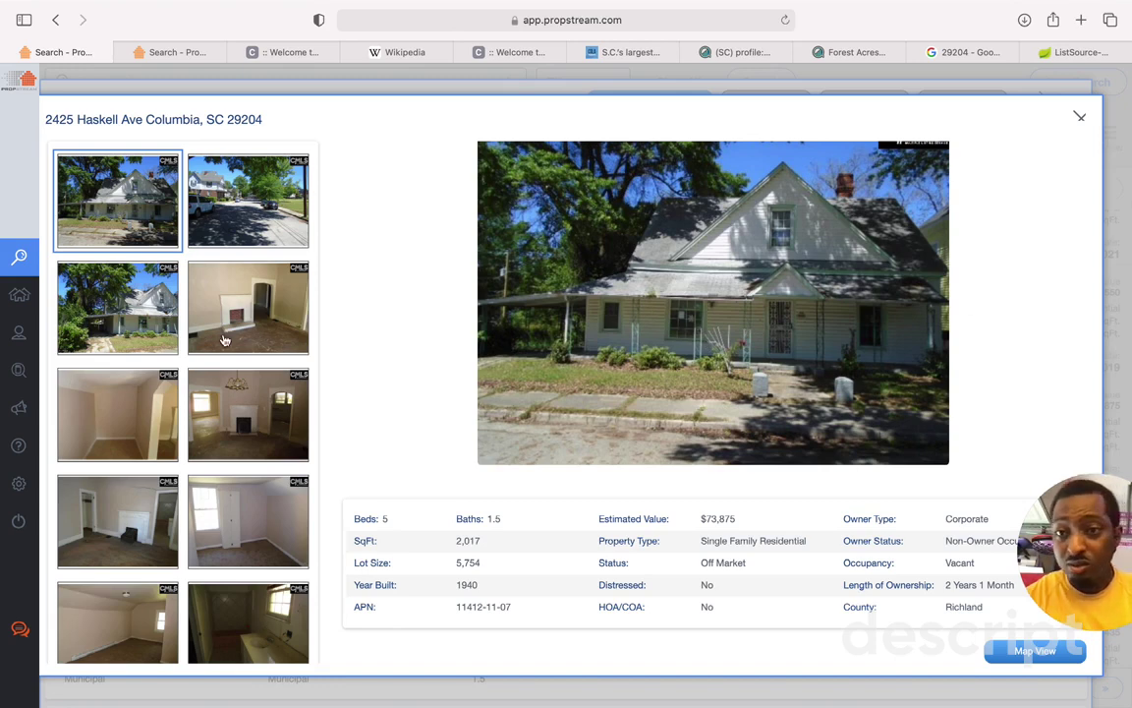
{"action": "left_click", "coordinate": [264, 317]}
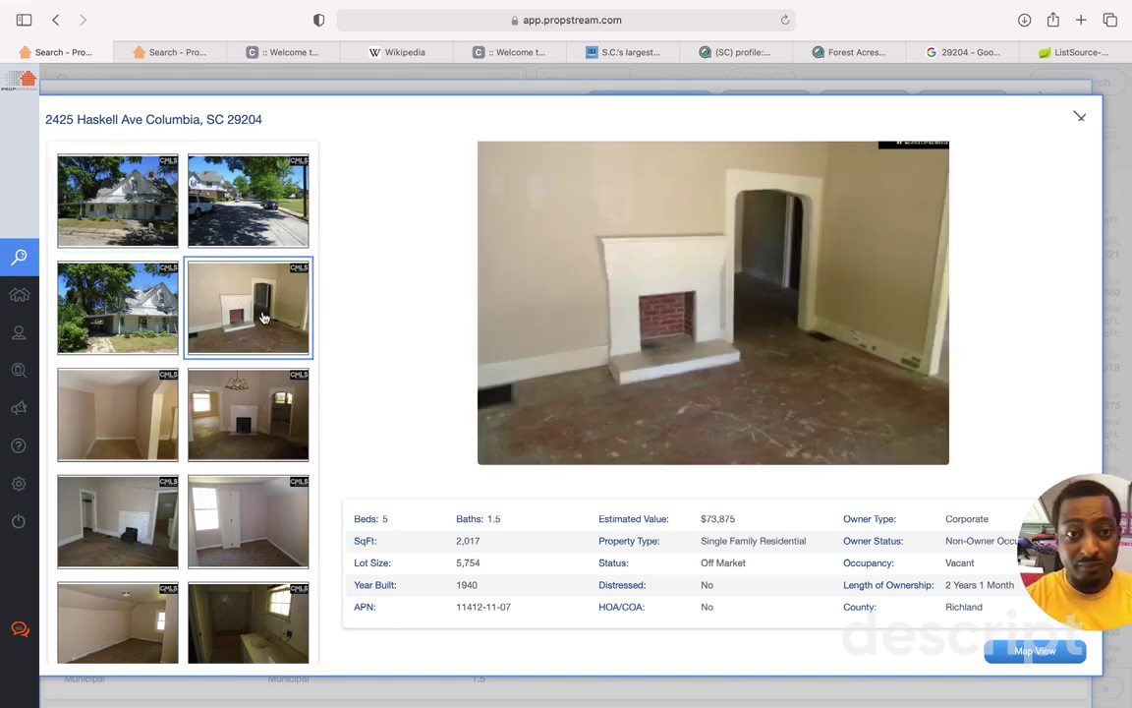
{"action": "left_click", "coordinate": [202, 388]}
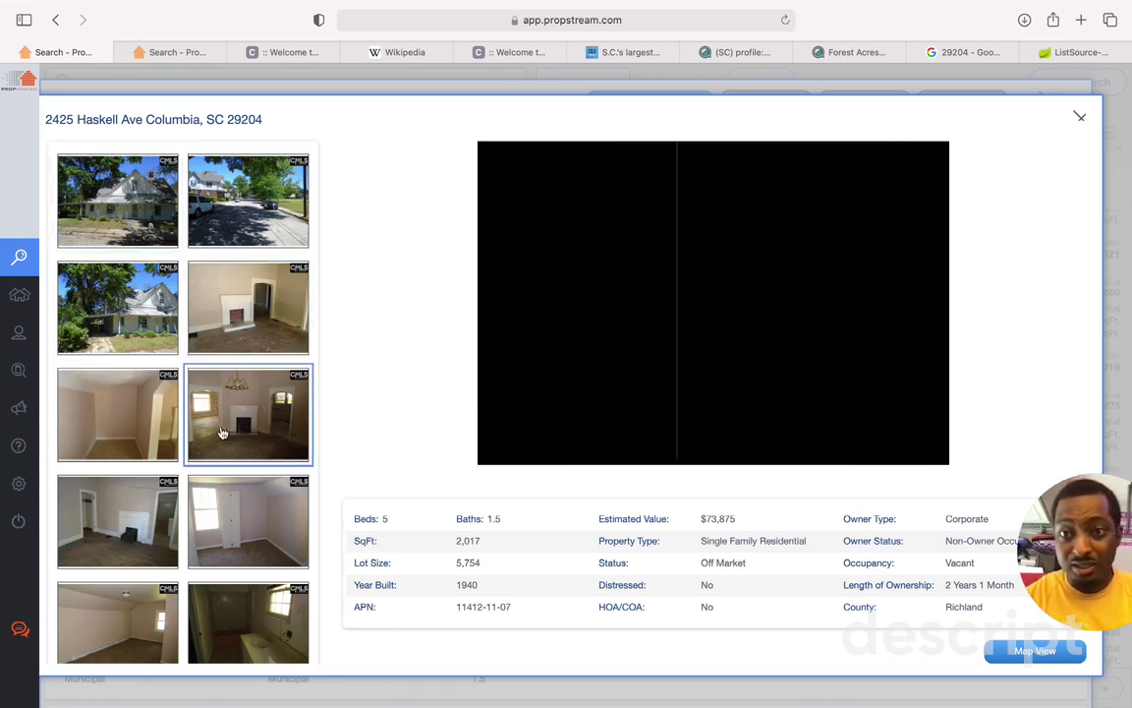
{"action": "left_click", "coordinate": [248, 524]}
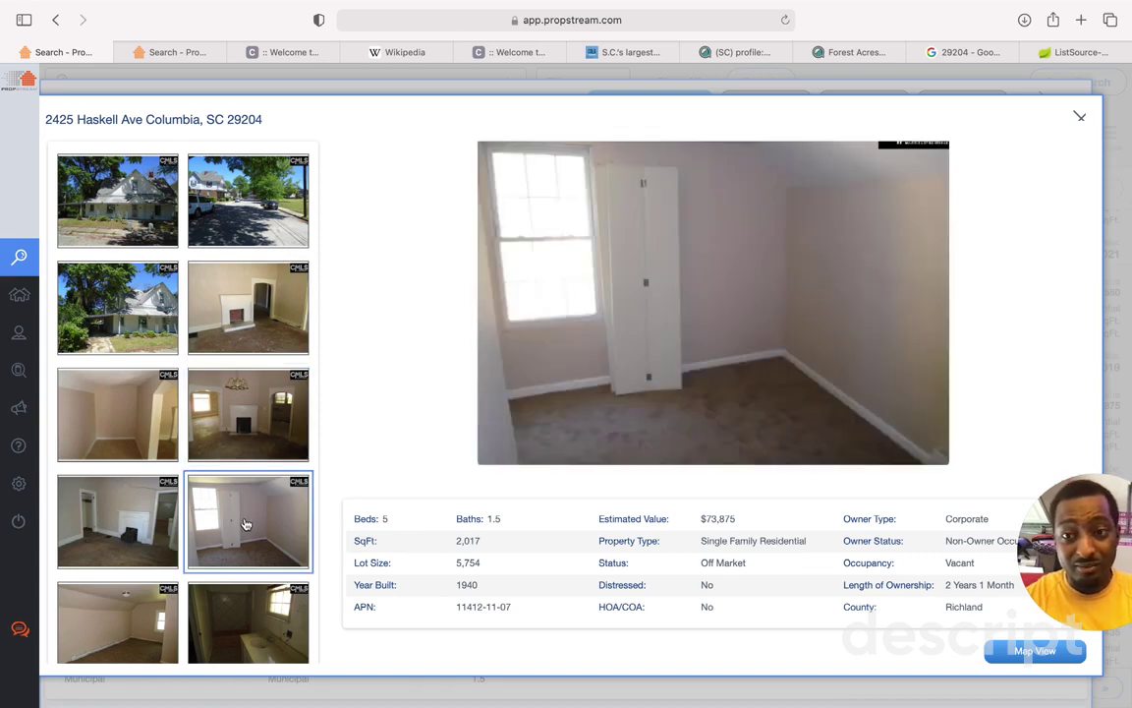
{"action": "left_click", "coordinate": [226, 441]}
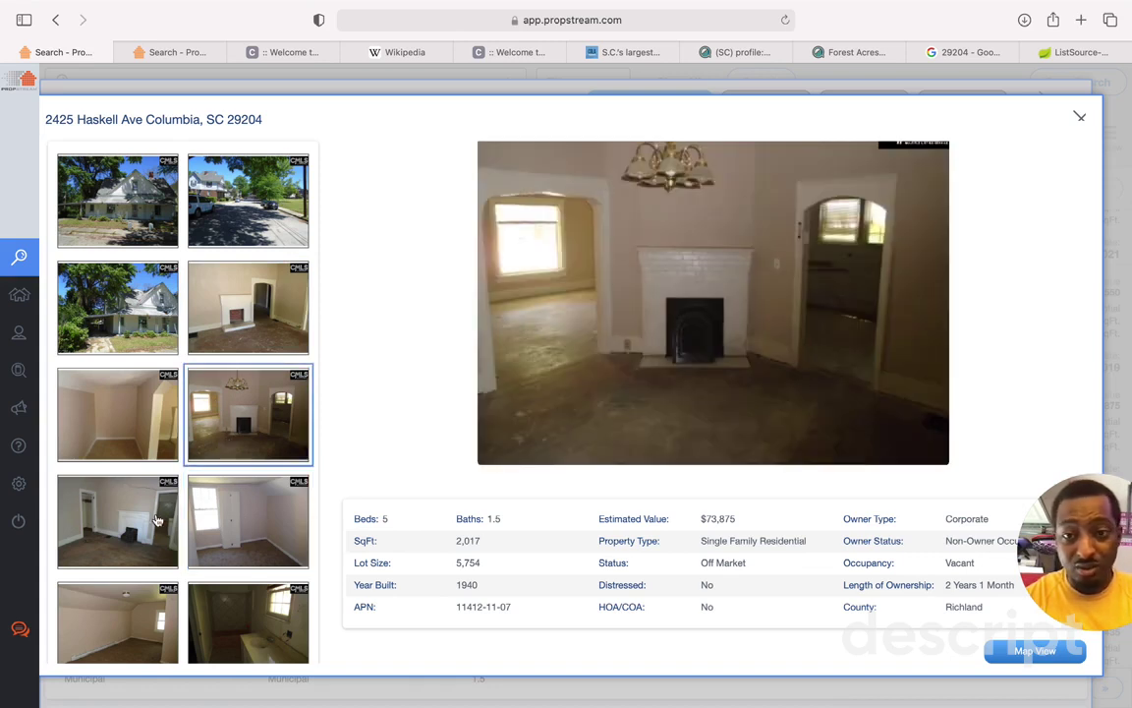
{"action": "left_click", "coordinate": [130, 487]}
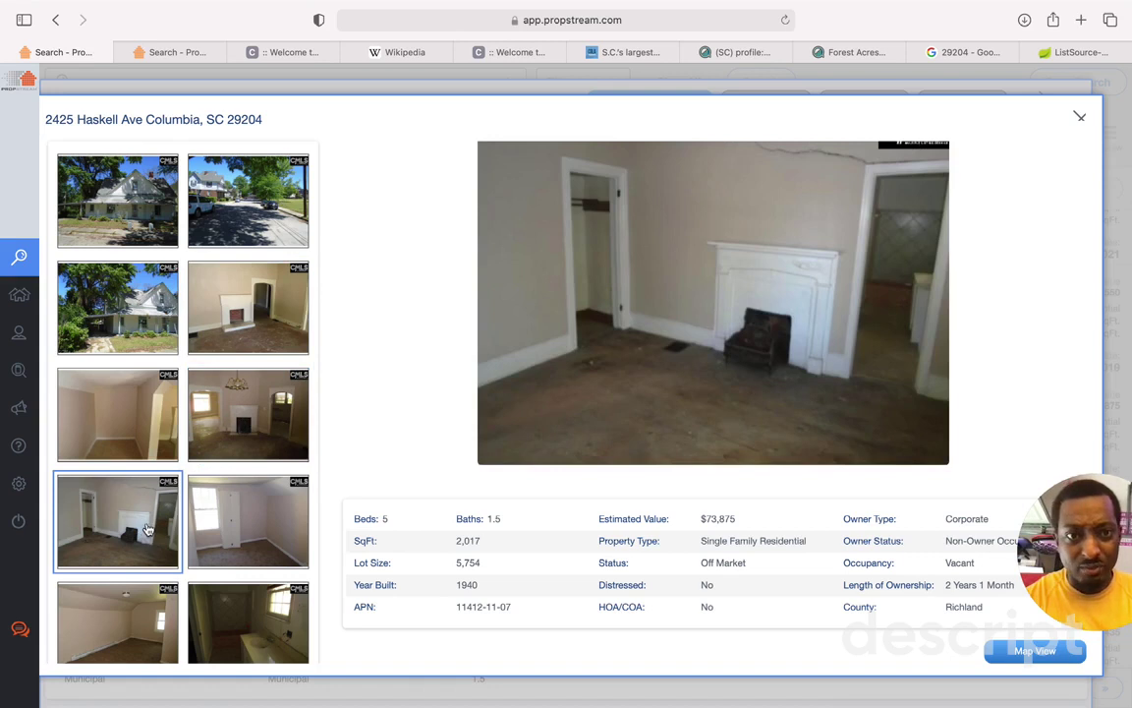
{"action": "left_click", "coordinate": [278, 343]}
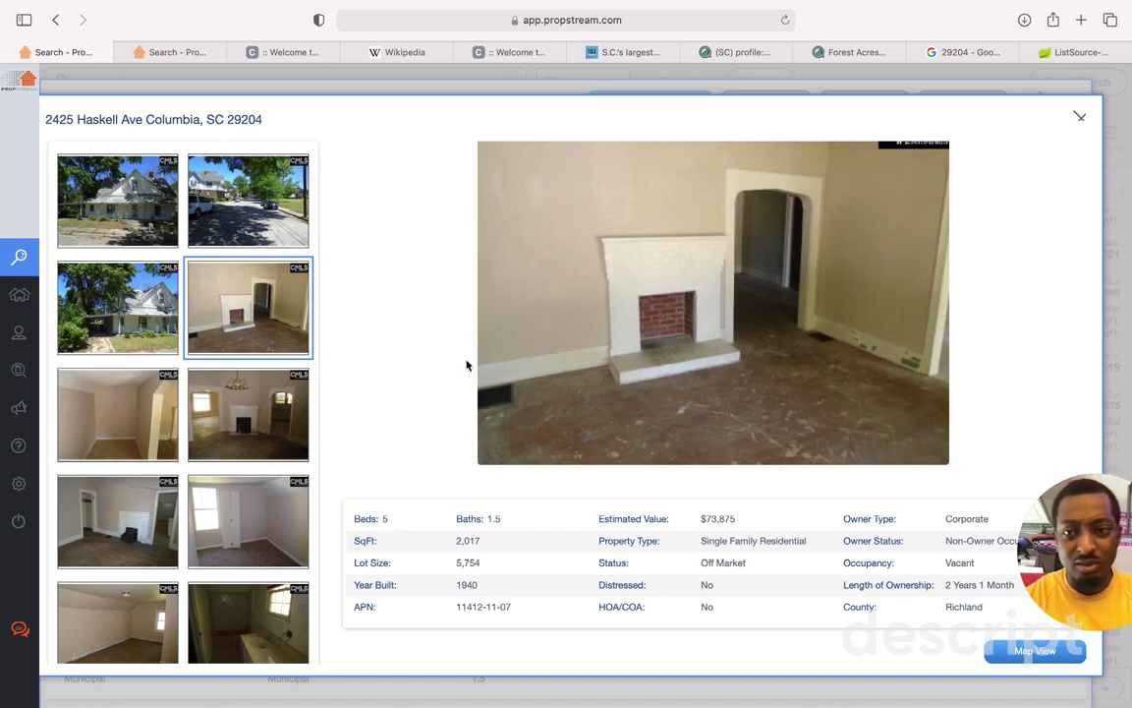
{"action": "scroll", "coordinate": [187, 474], "scroll_direction": "down", "scroll_amount": 2}
Step: Review the bathroom, bedroom and remaining rooms, then the side, front and street exterior photos
{"action": "left_click", "coordinate": [218, 600]}
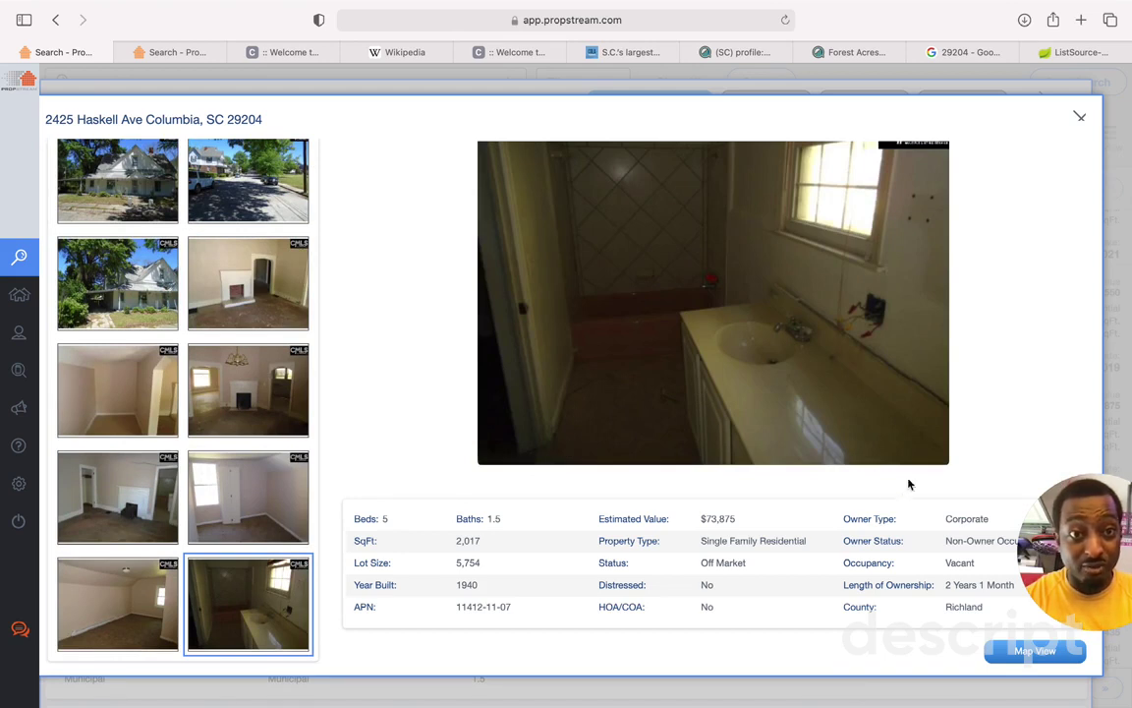
{"action": "left_click", "coordinate": [135, 587]}
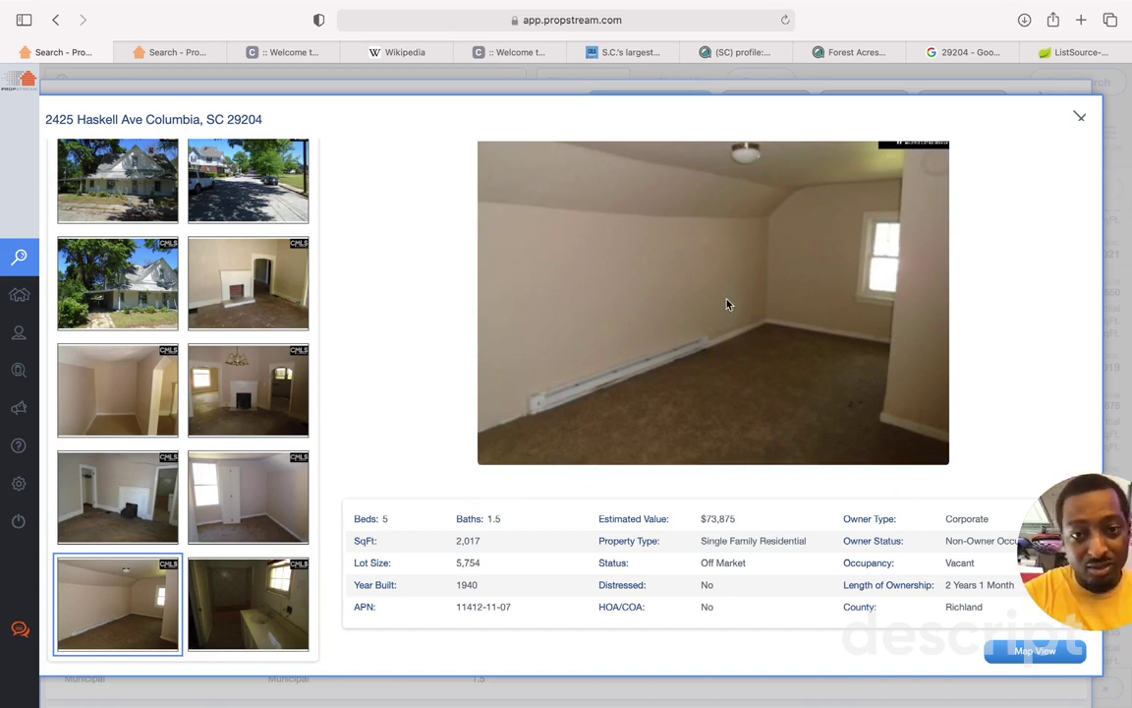
{"action": "left_click", "coordinate": [116, 462]}
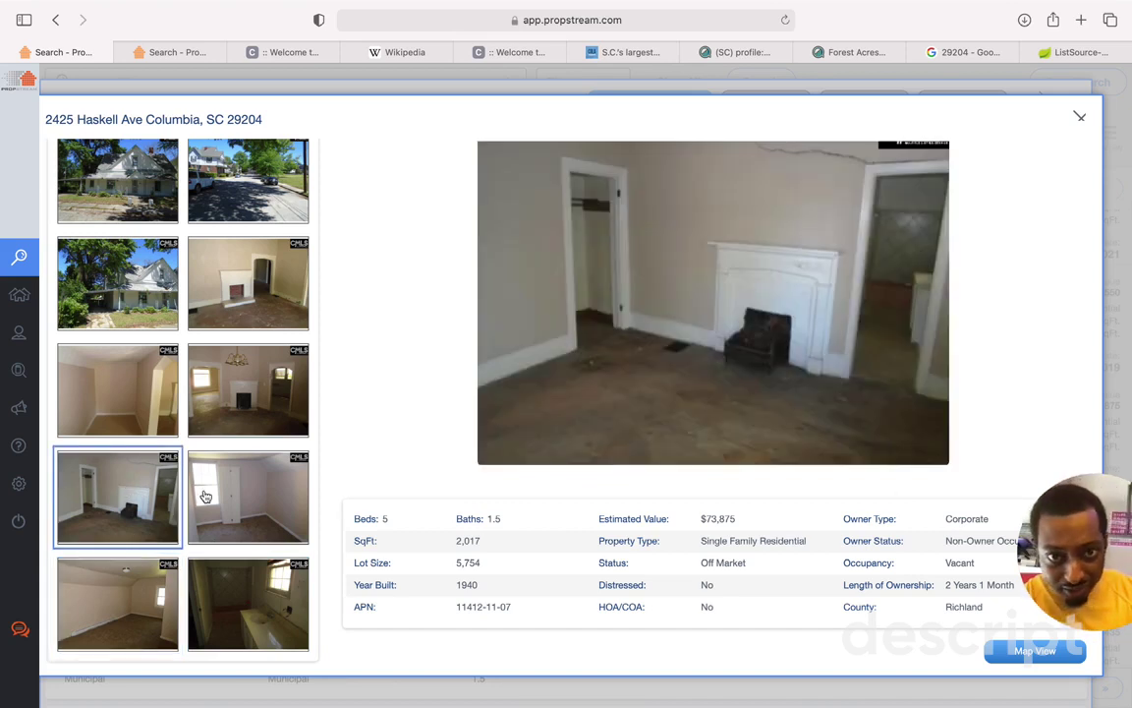
{"action": "left_click", "coordinate": [205, 496]}
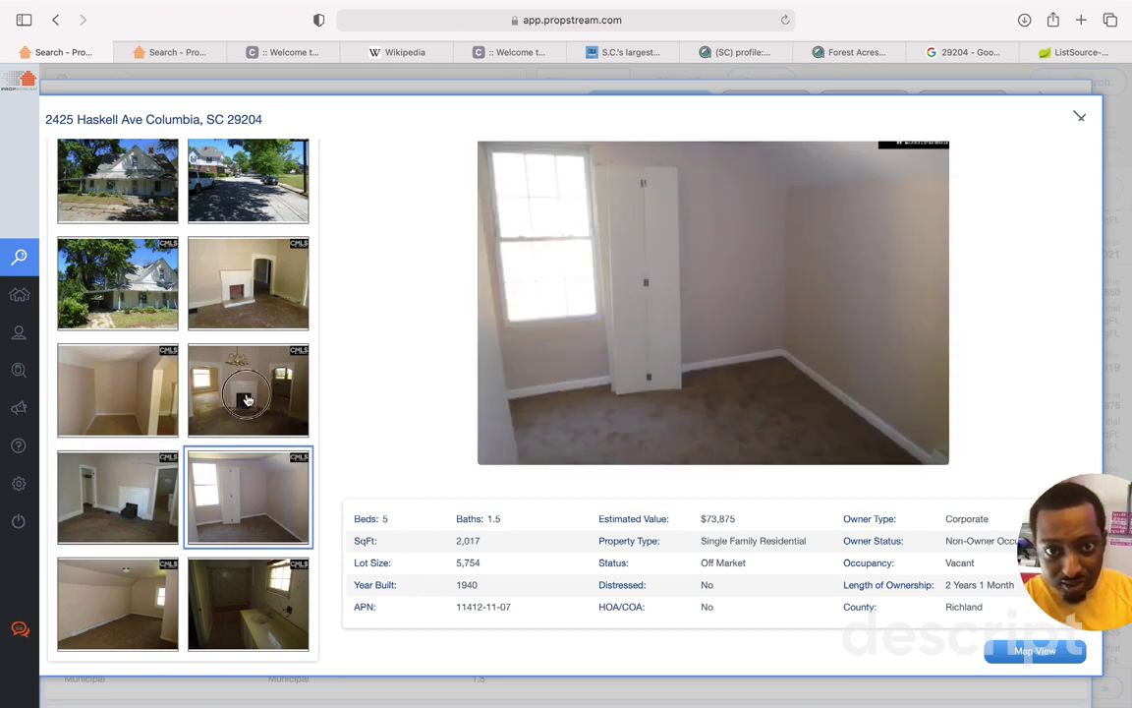
{"action": "left_click", "coordinate": [224, 362]}
{"action": "left_click", "coordinate": [139, 398]}
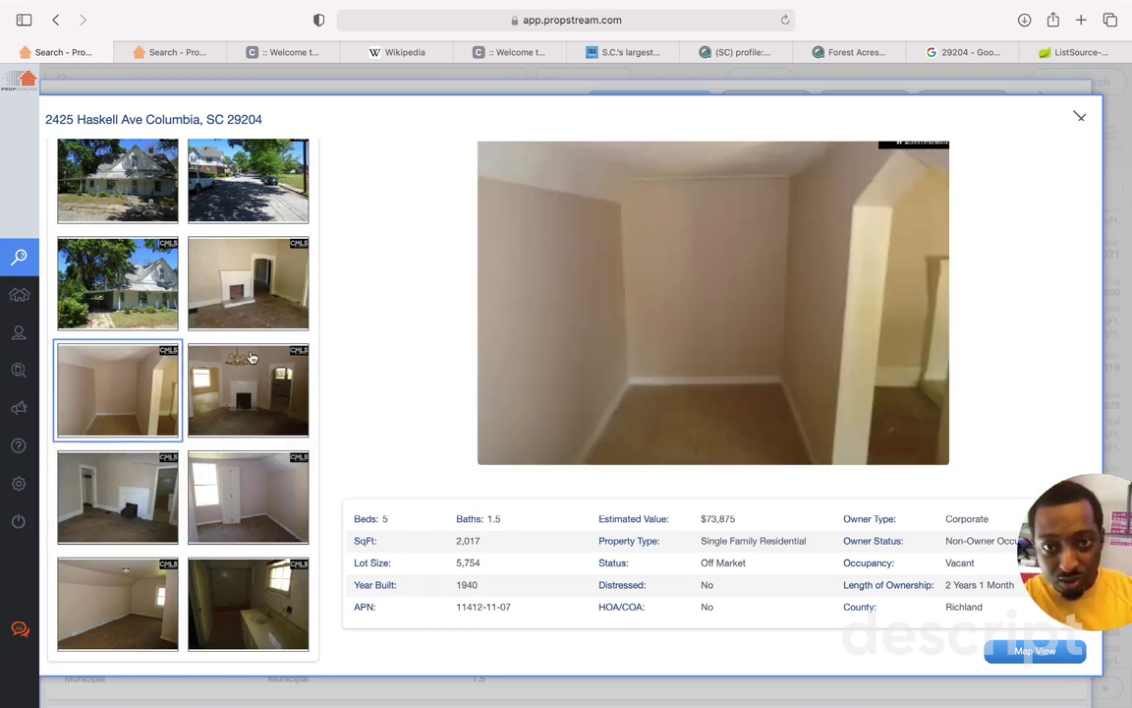
{"action": "left_click", "coordinate": [234, 285]}
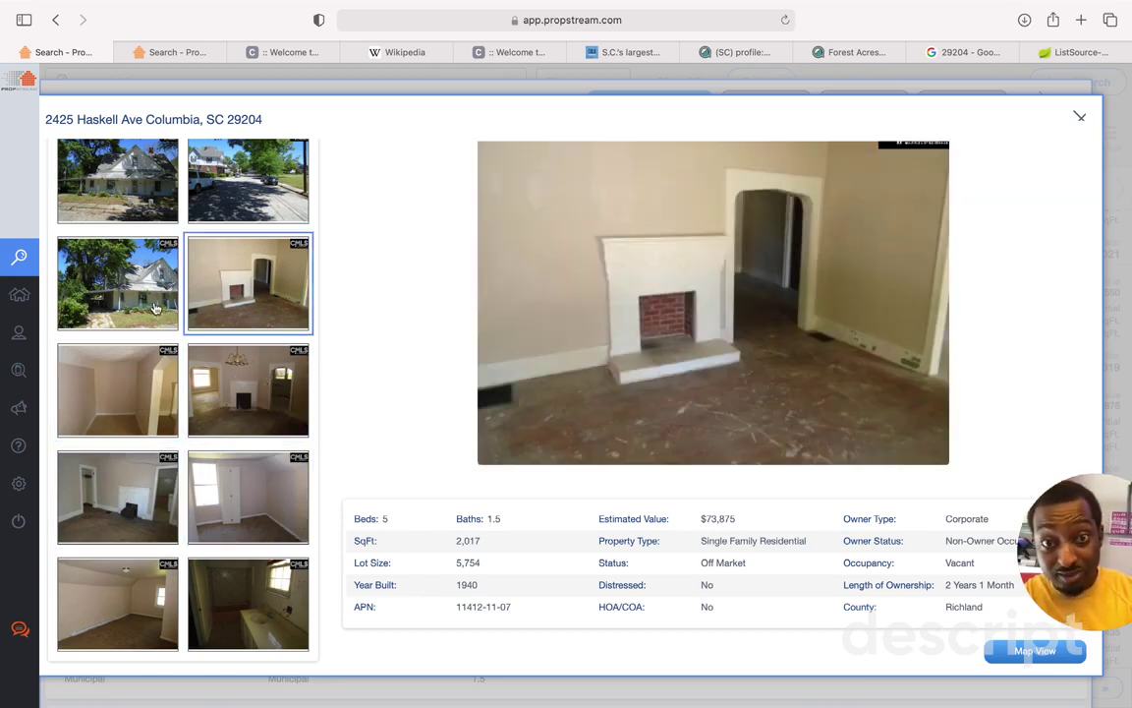
{"action": "left_click", "coordinate": [147, 297]}
{"action": "left_click", "coordinate": [262, 305]}
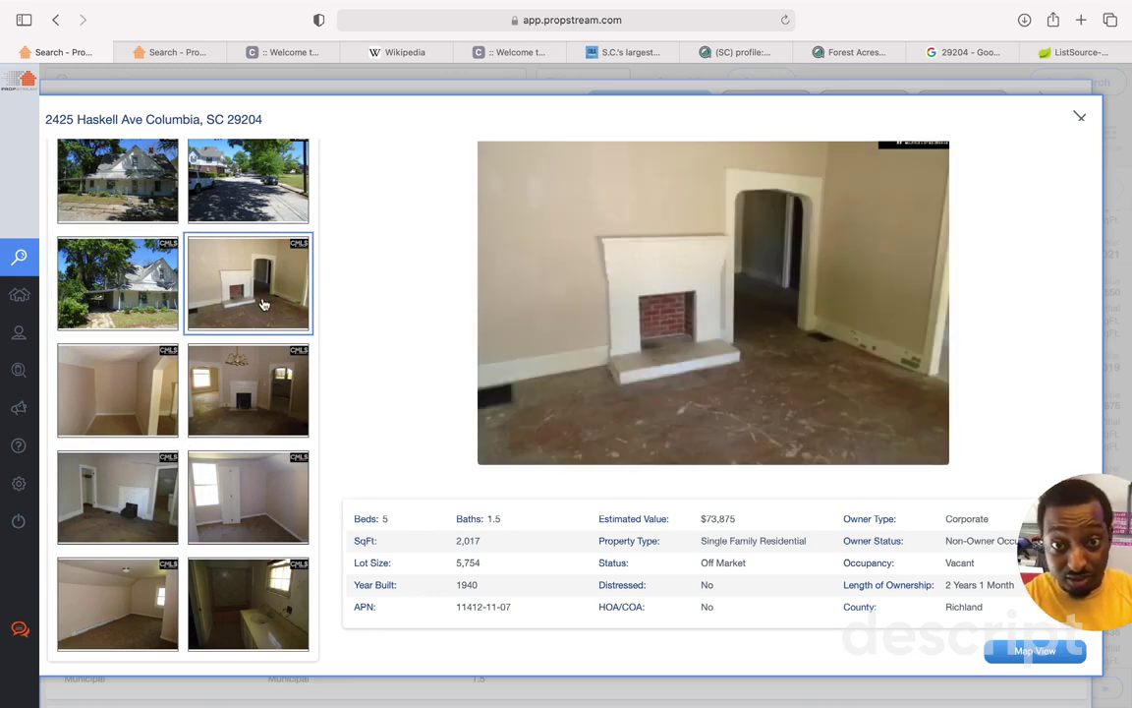
{"action": "left_click", "coordinate": [141, 273]}
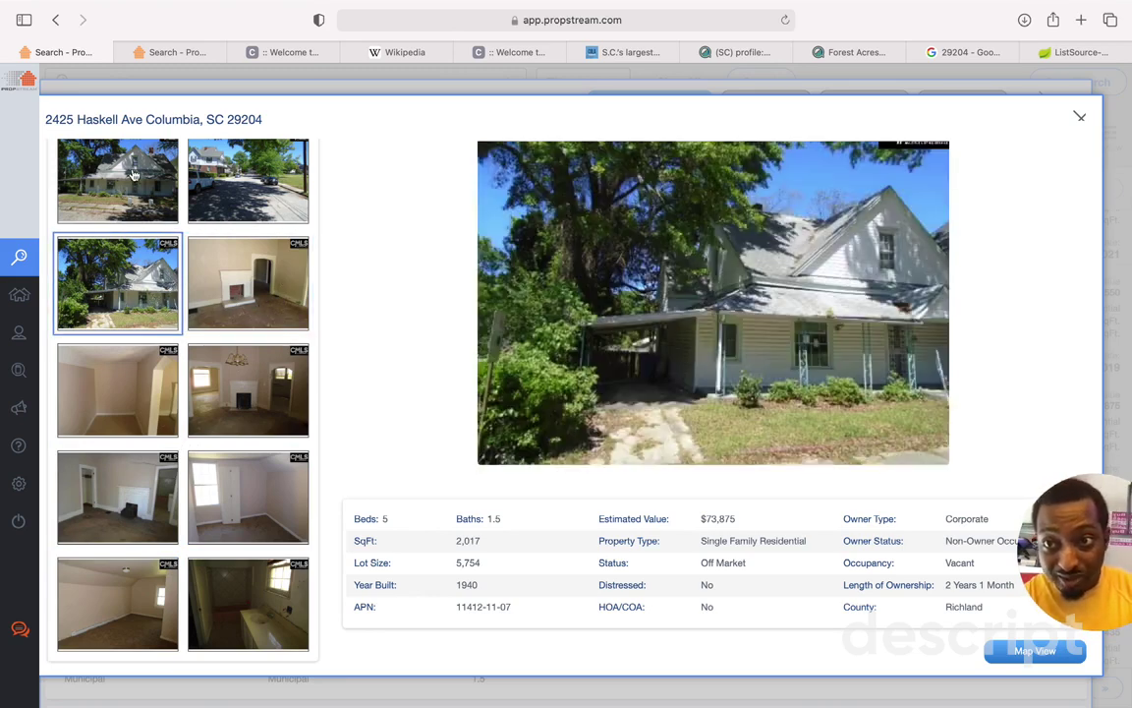
{"action": "left_click", "coordinate": [134, 174]}
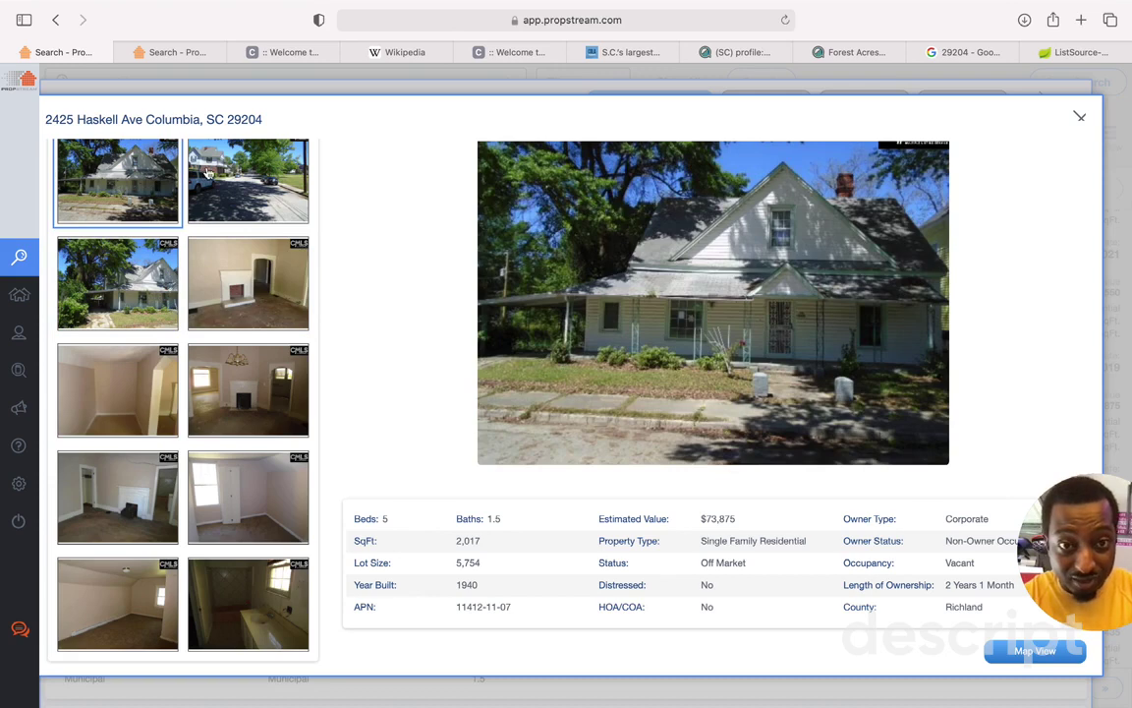
{"action": "left_click", "coordinate": [221, 174]}
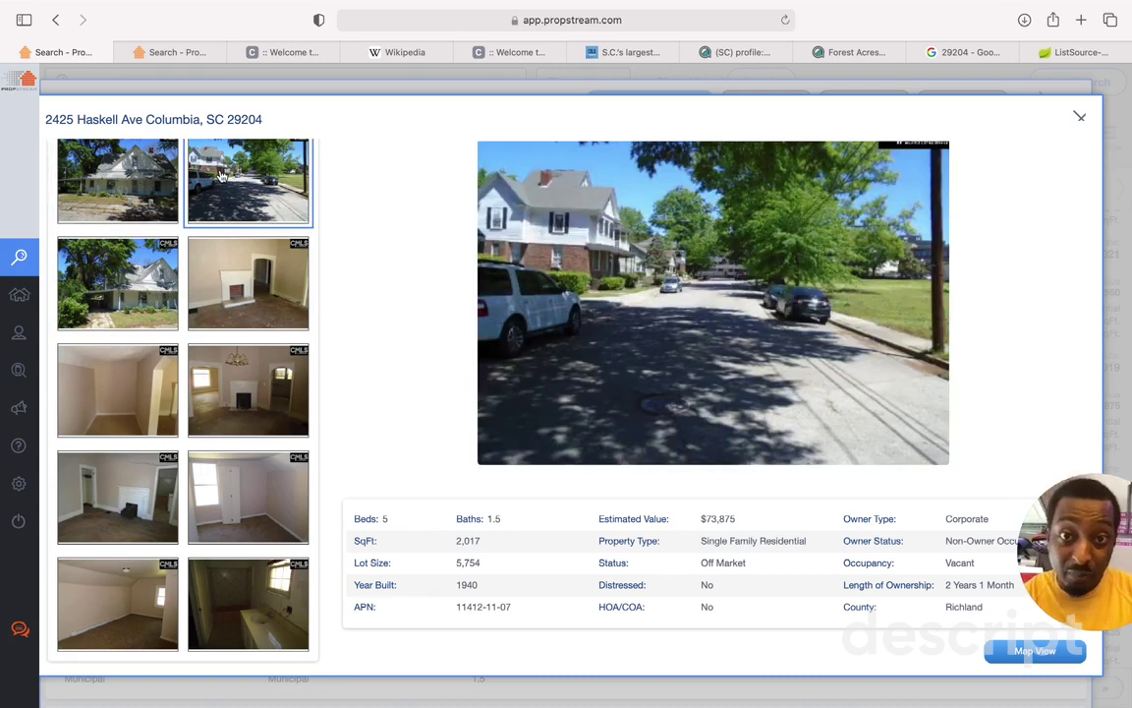
{"action": "left_click", "coordinate": [1080, 116]}
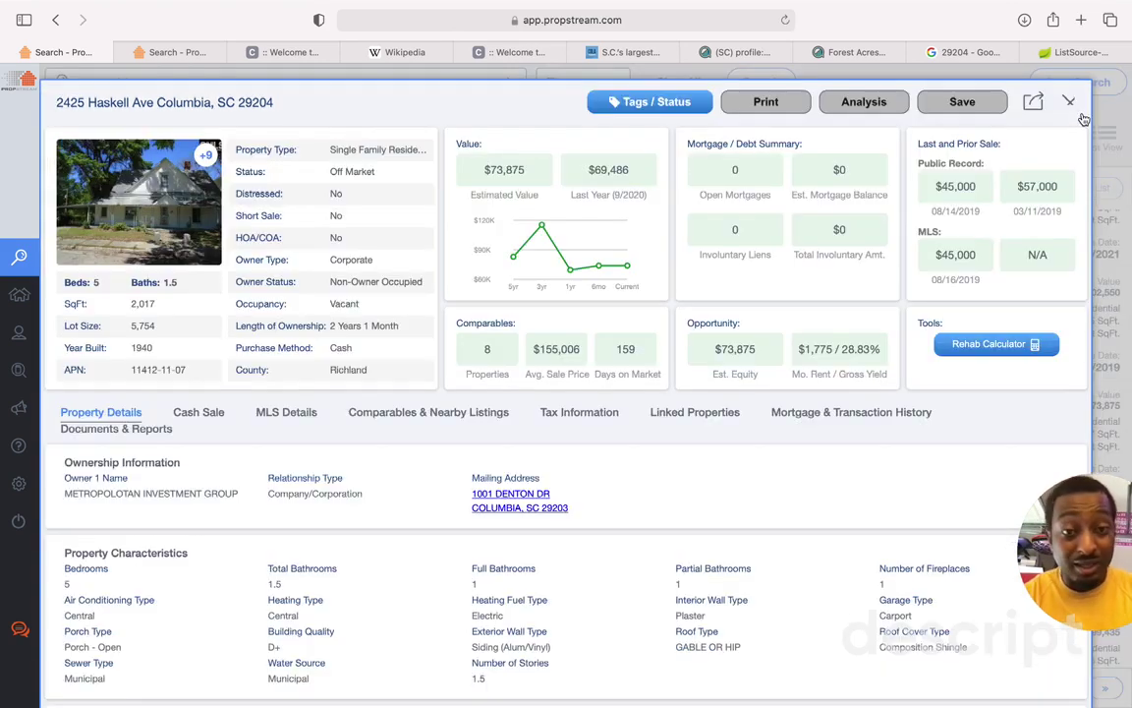
{"action": "left_click", "coordinate": [187, 415]}
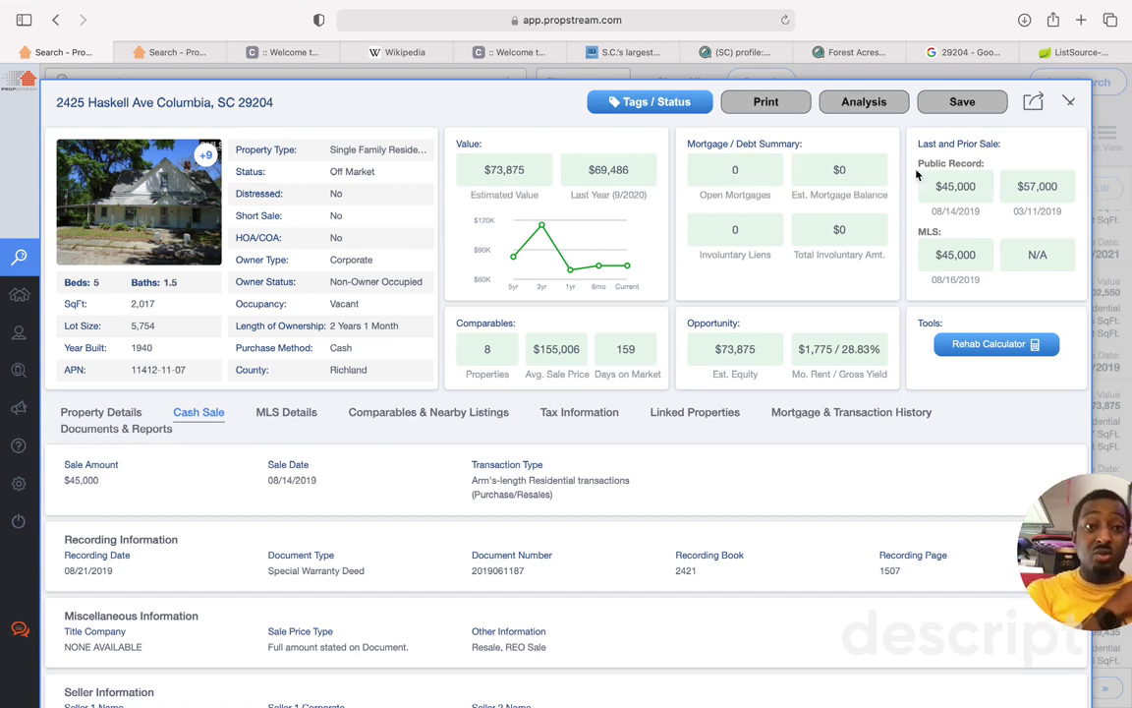
{"action": "left_click", "coordinate": [983, 101]}
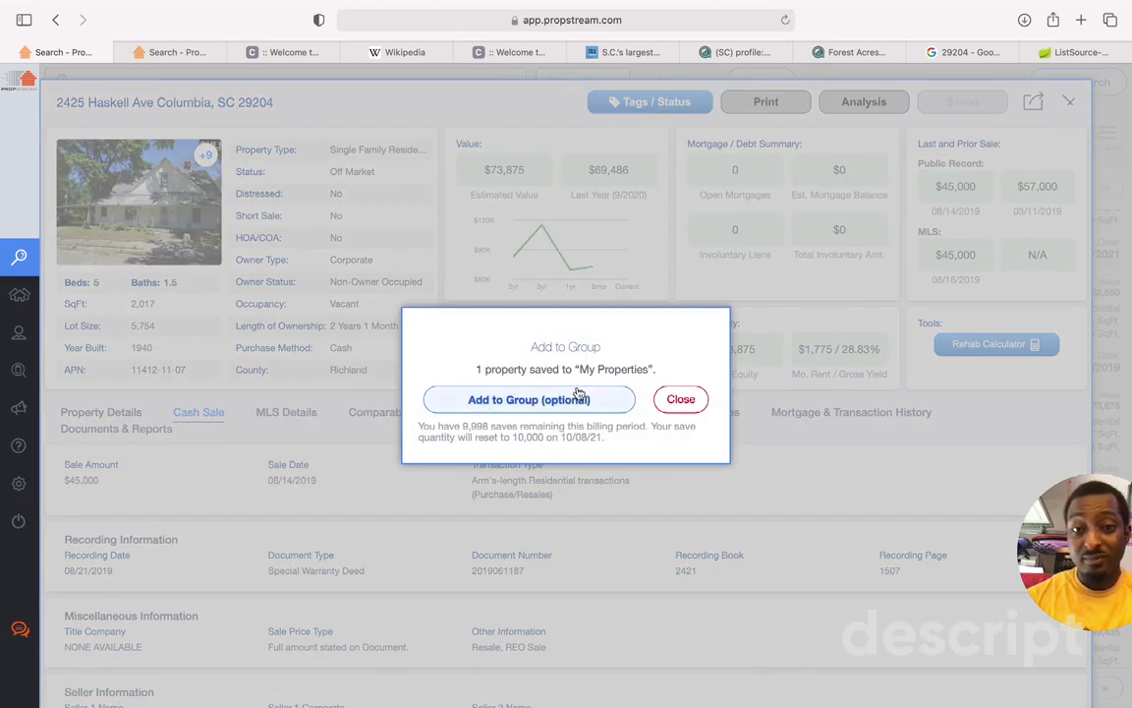
Step: Assign the saved property to the NSIG SC hot list group and save
{"action": "left_click", "coordinate": [585, 399]}
{"action": "left_click", "coordinate": [550, 436]}
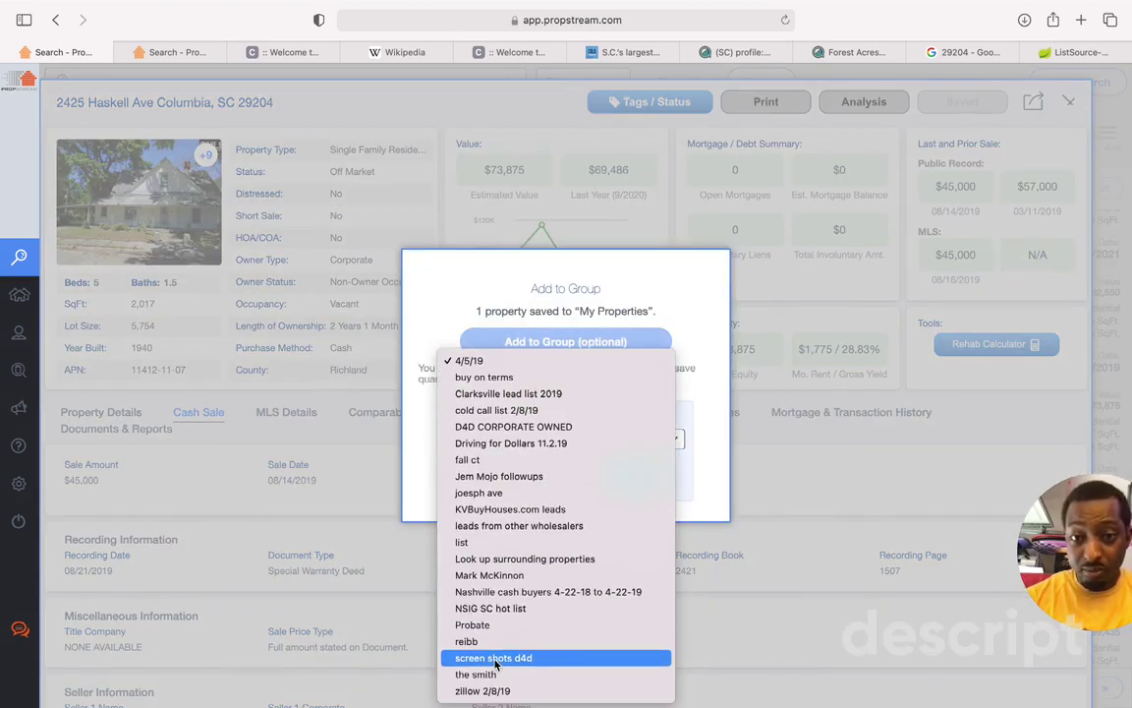
{"action": "left_click", "coordinate": [491, 607]}
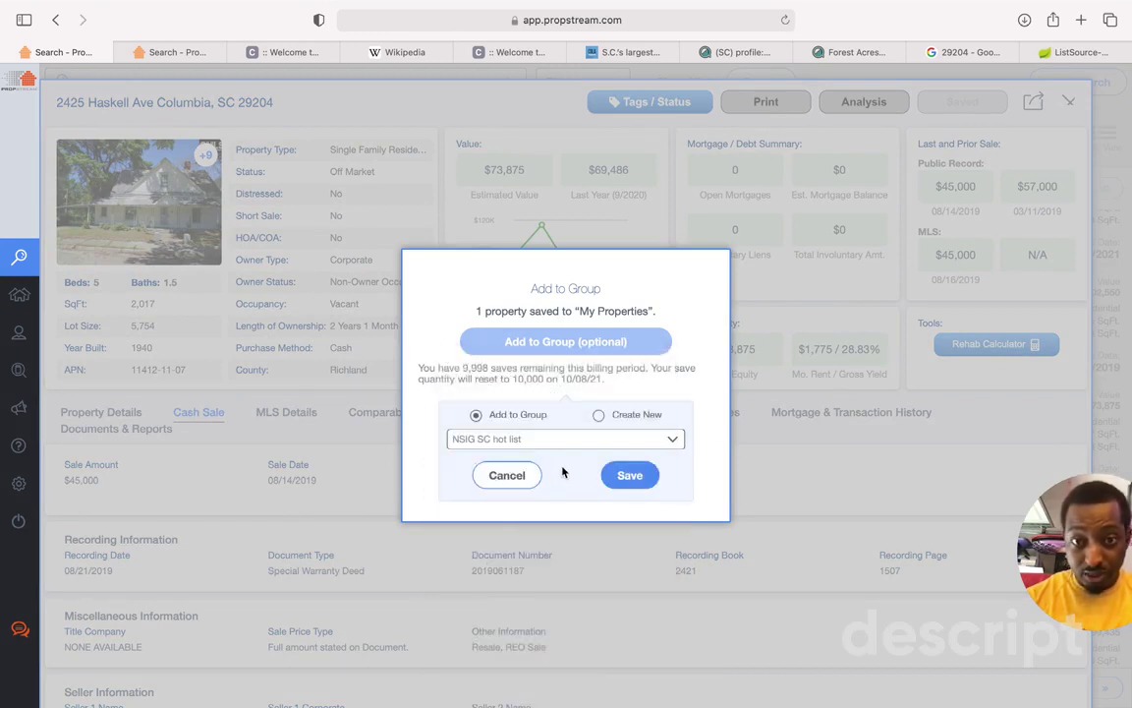
{"action": "left_click", "coordinate": [550, 438]}
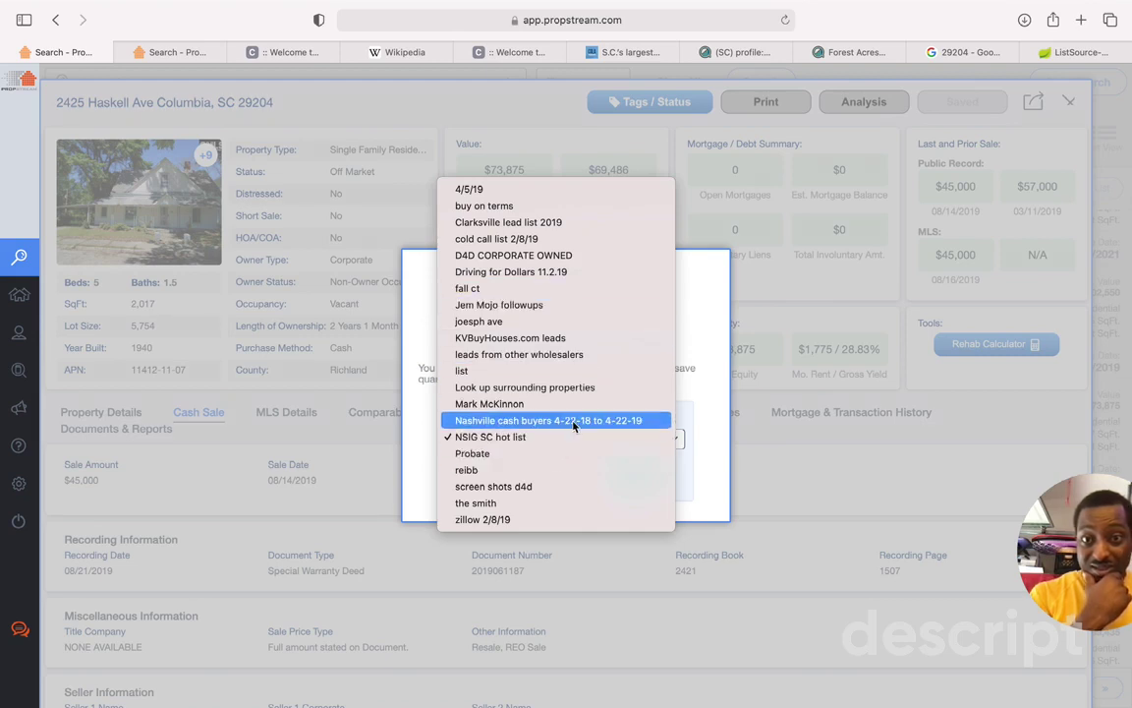
{"action": "left_click", "coordinate": [530, 436]}
{"action": "left_click", "coordinate": [621, 480]}
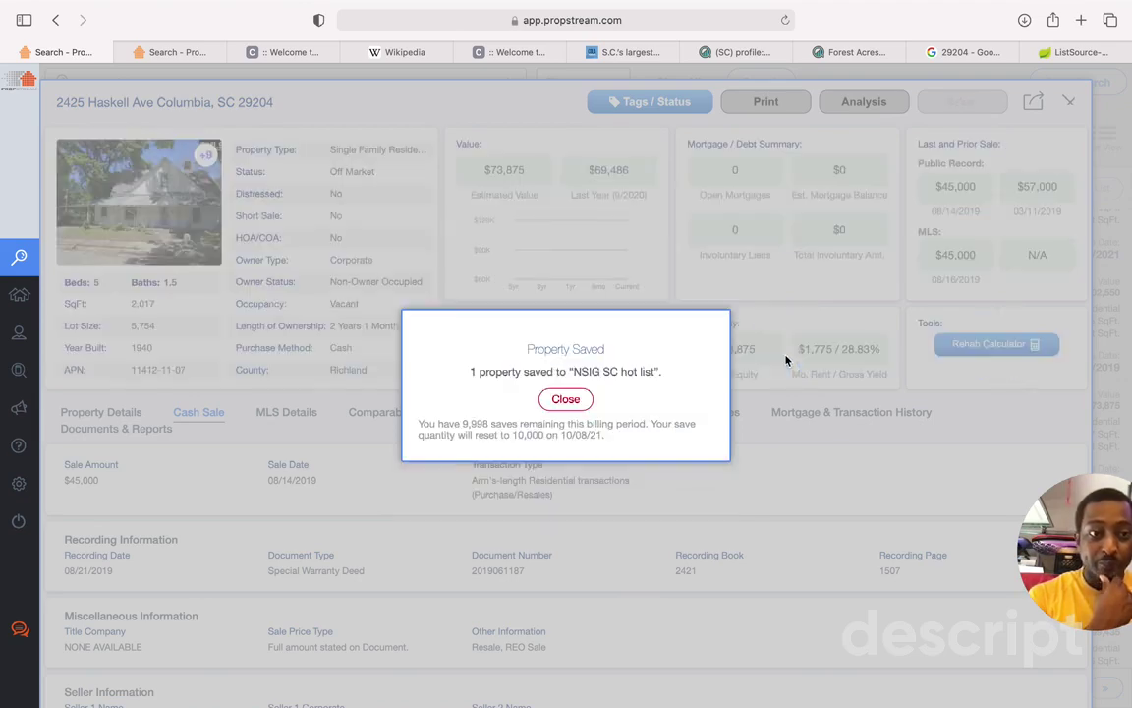
Step: Dismiss the saved-property confirmation, close the property details, and start a new saved search
{"action": "left_click", "coordinate": [556, 400]}
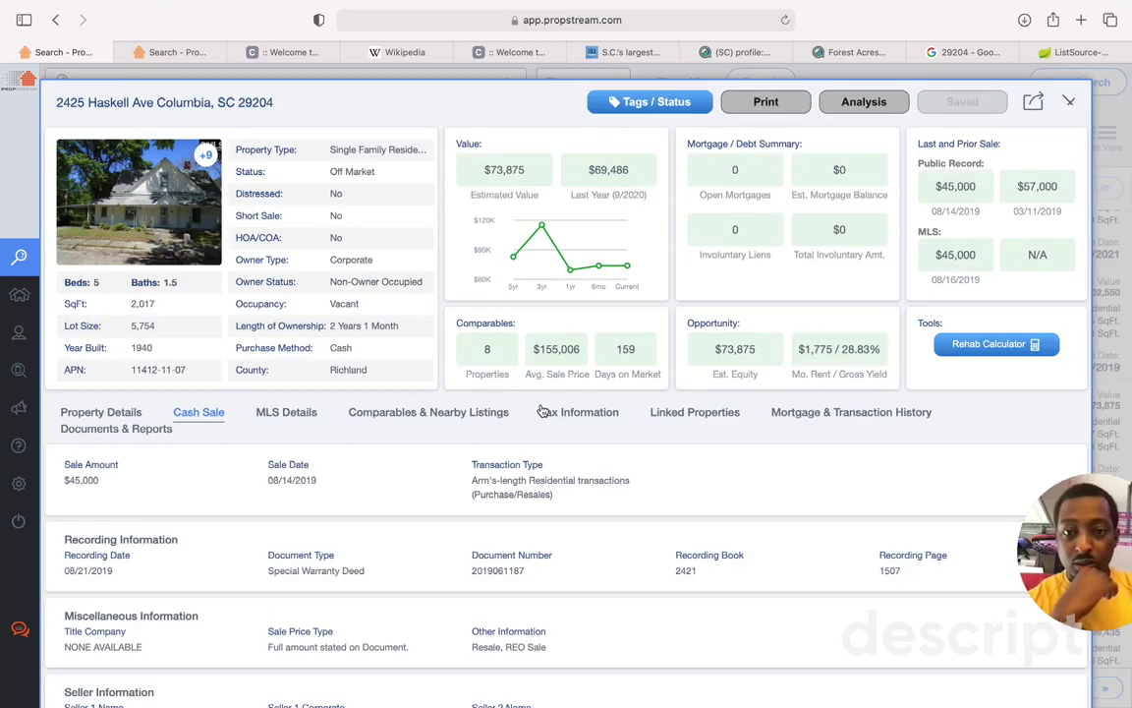
{"action": "scroll", "coordinate": [606, 505], "scroll_direction": "down", "scroll_amount": 3}
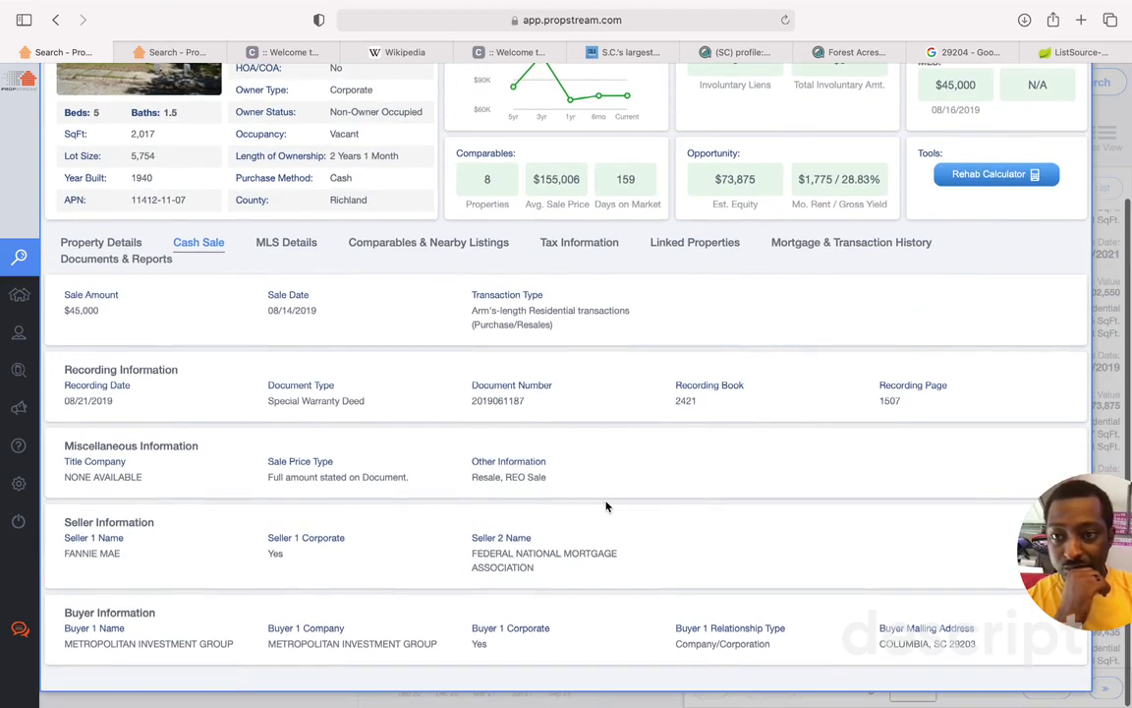
{"action": "scroll", "coordinate": [606, 505], "scroll_direction": "up", "scroll_amount": 5}
{"action": "left_click", "coordinate": [1066, 105]}
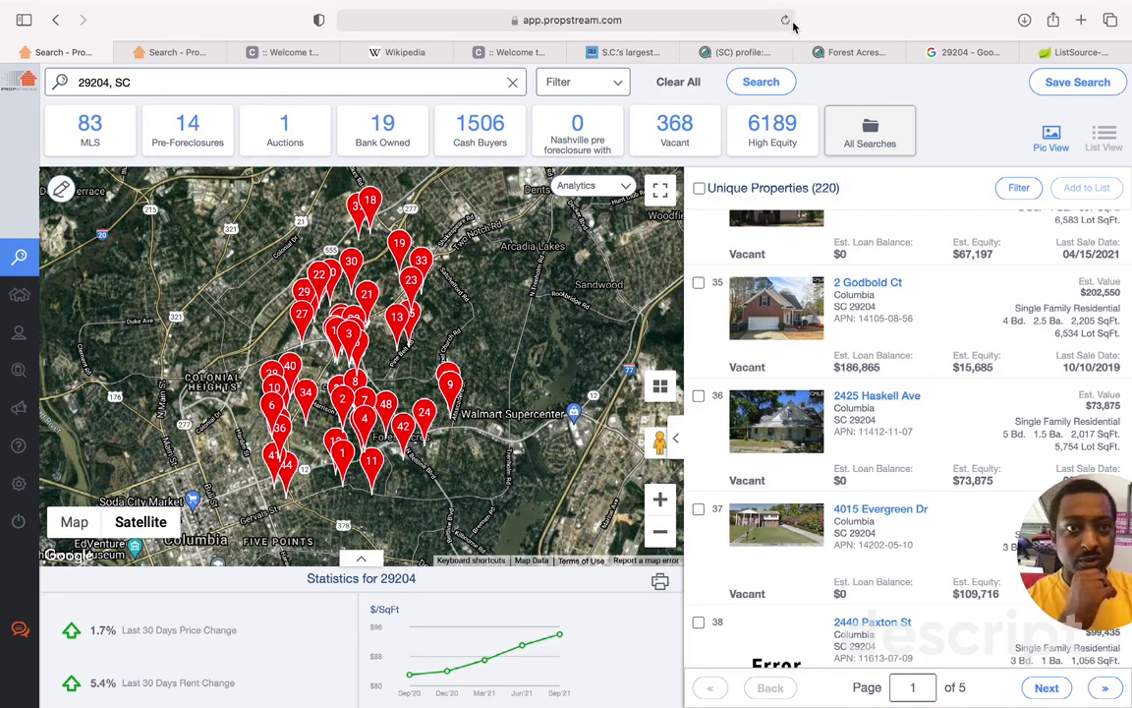
{"action": "left_click", "coordinate": [1067, 90]}
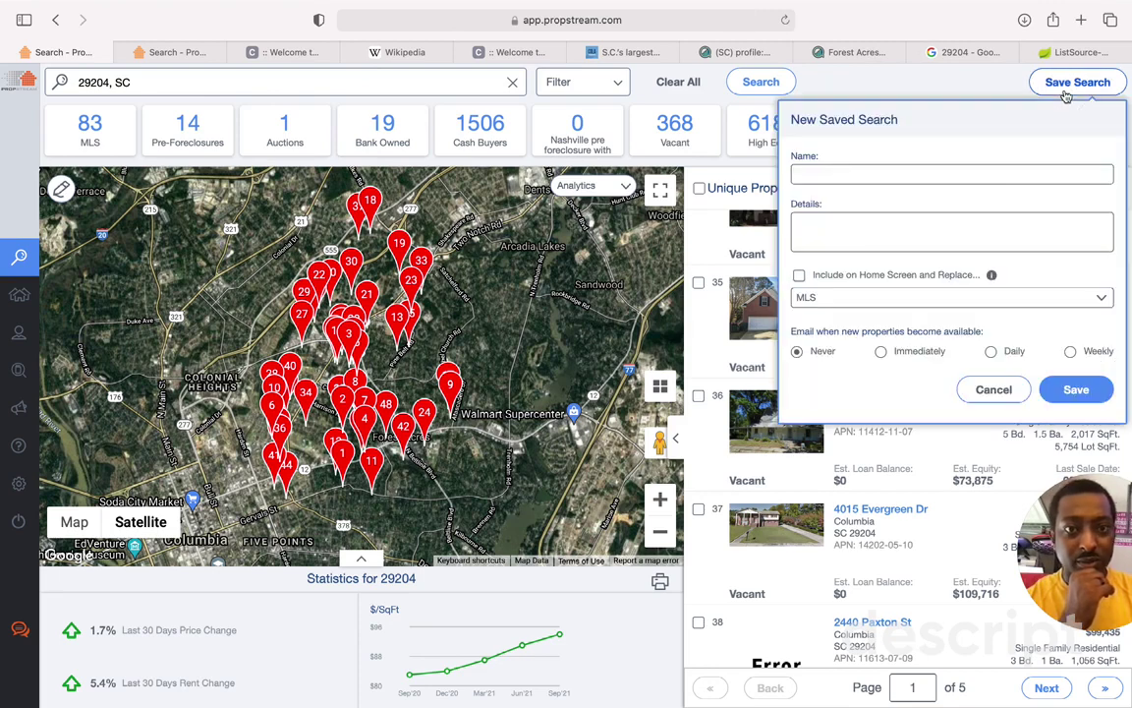
Step: Name the search 'NSIG (zip-29204)(prospect list' and describe it as properties for the investment group and new WS deals
{"action": "left_click", "coordinate": [931, 173]}
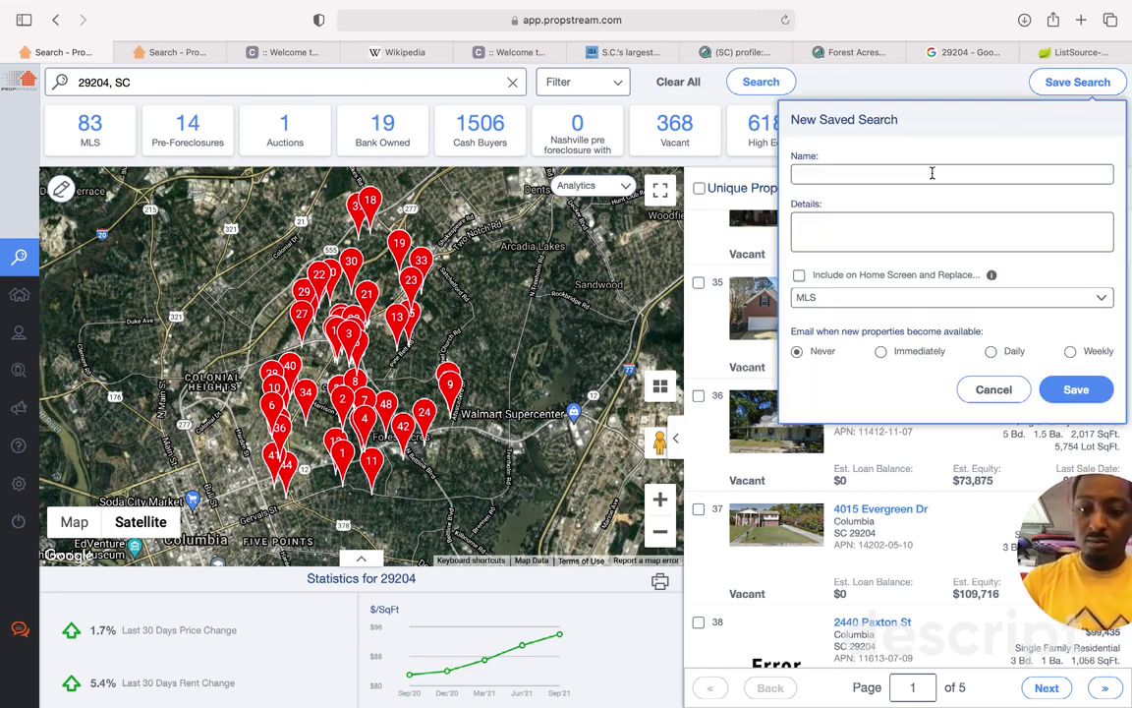
{"action": "type", "text": "NSI"}
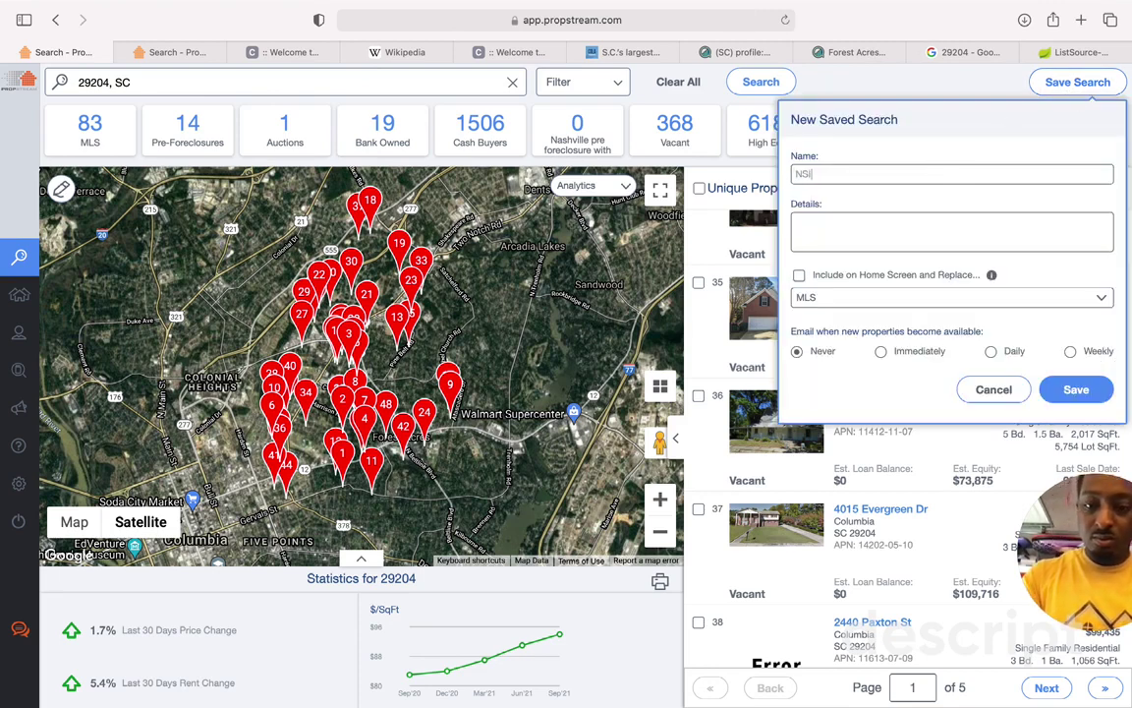
{"action": "type", "text": "G 29204"}
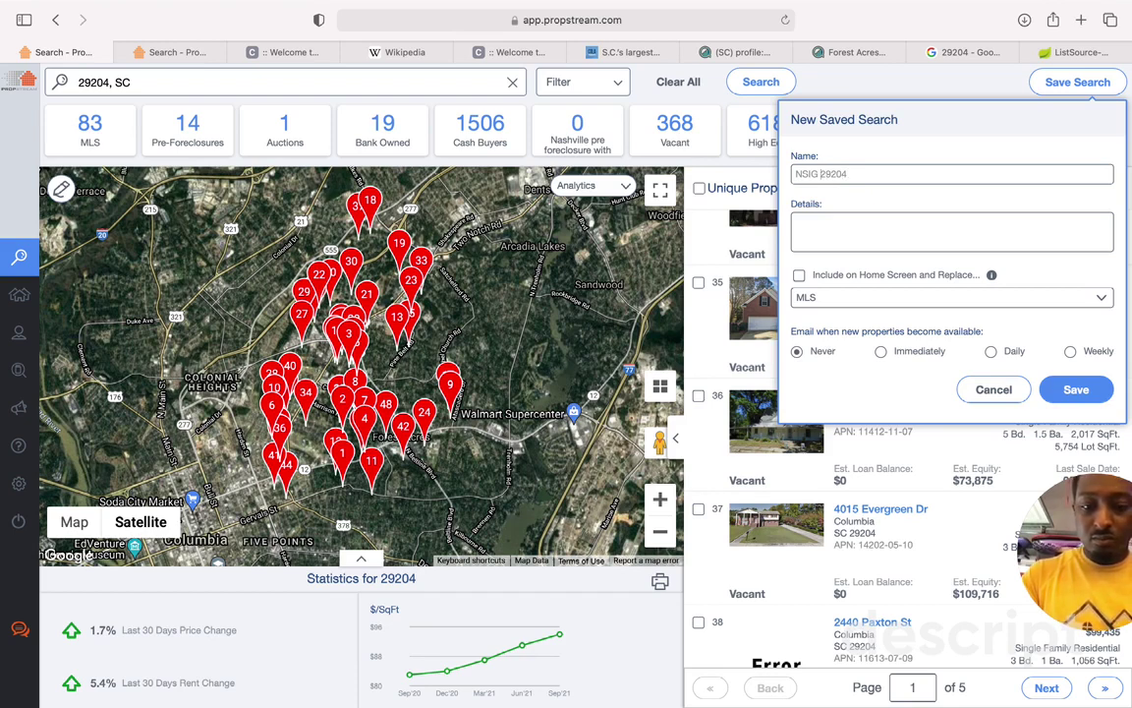
{"action": "type", "text": "zip-"}
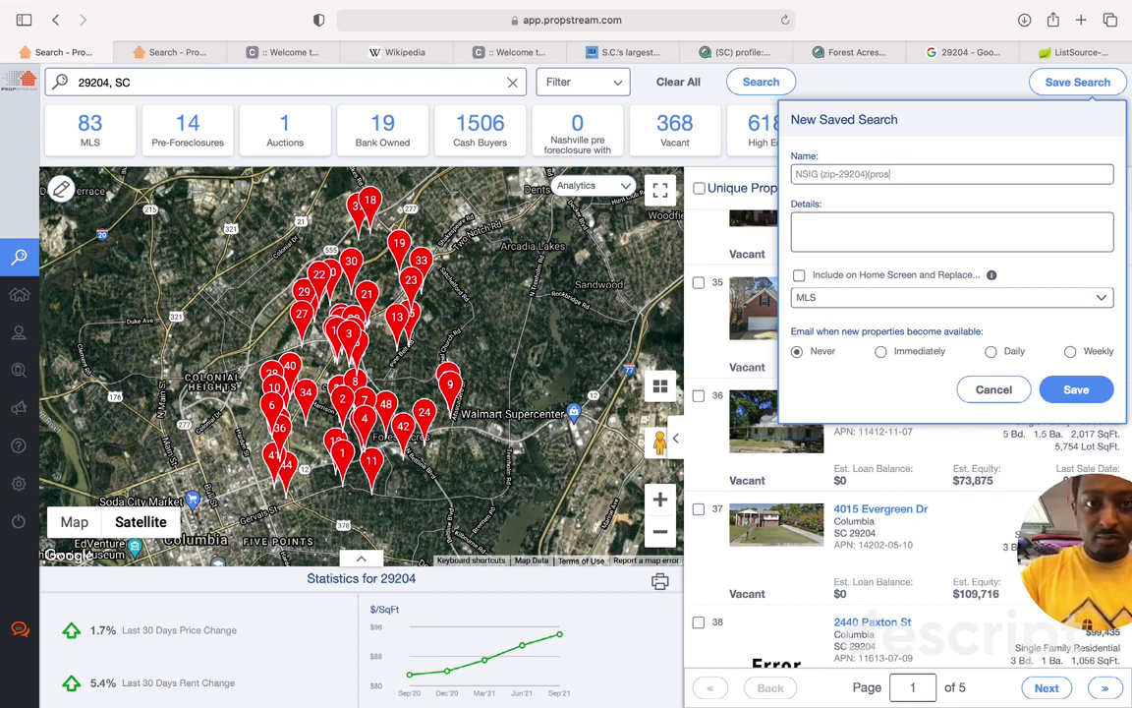
{"action": "type", "text": "ct "}
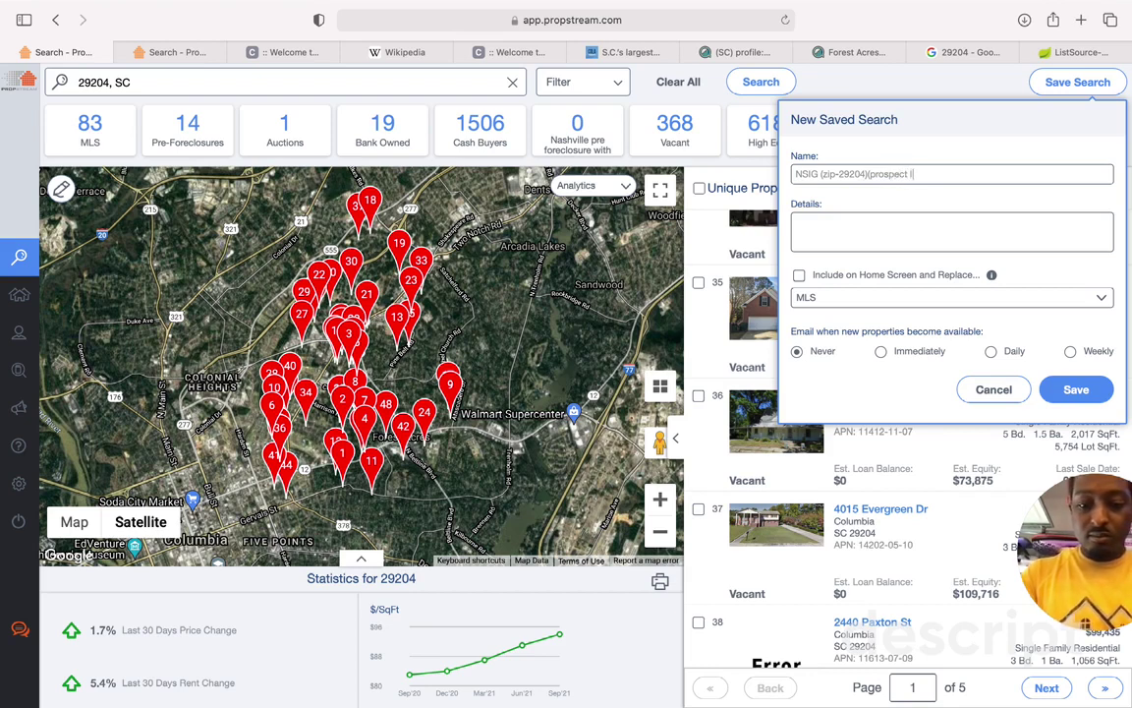
{"action": "type", "text": "list"}
{"action": "left_click", "coordinate": [883, 236]}
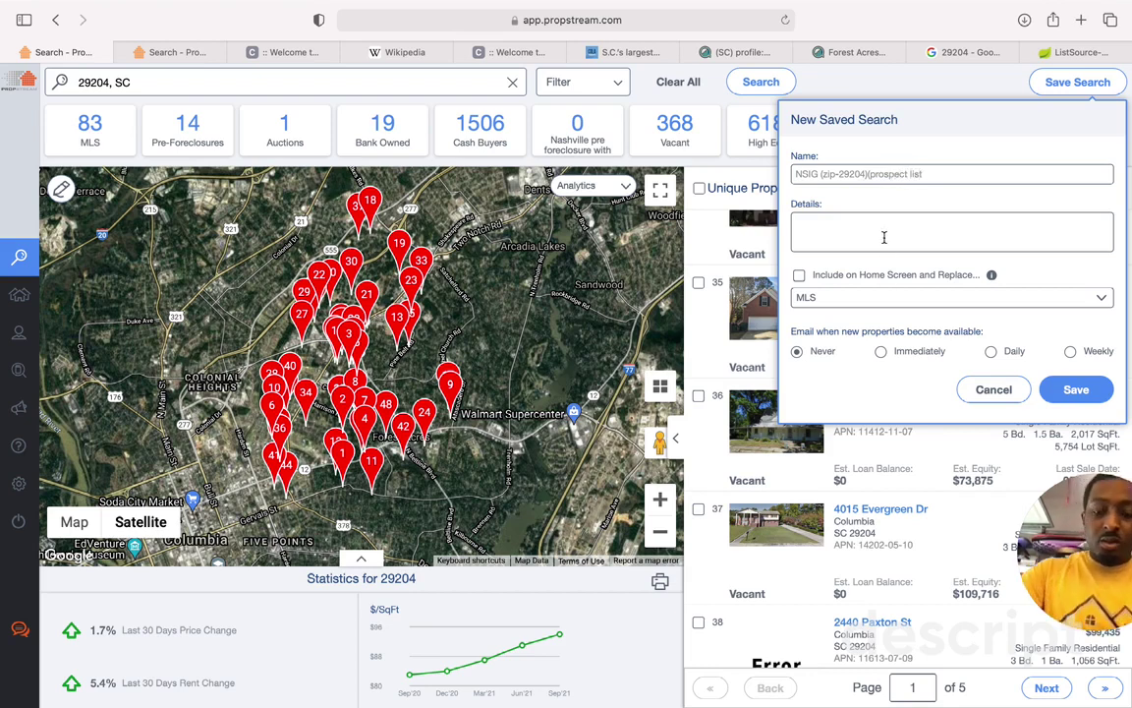
{"action": "type", "text": "I"}
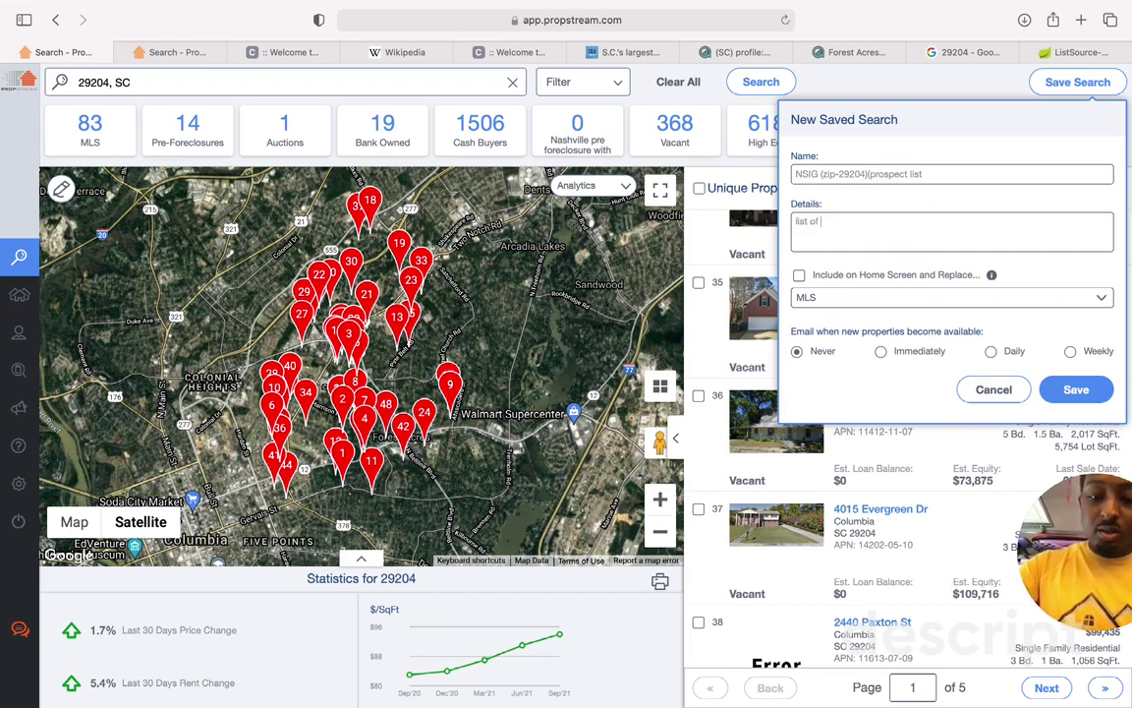
{"action": "type", "text": "ist of properties to look"}
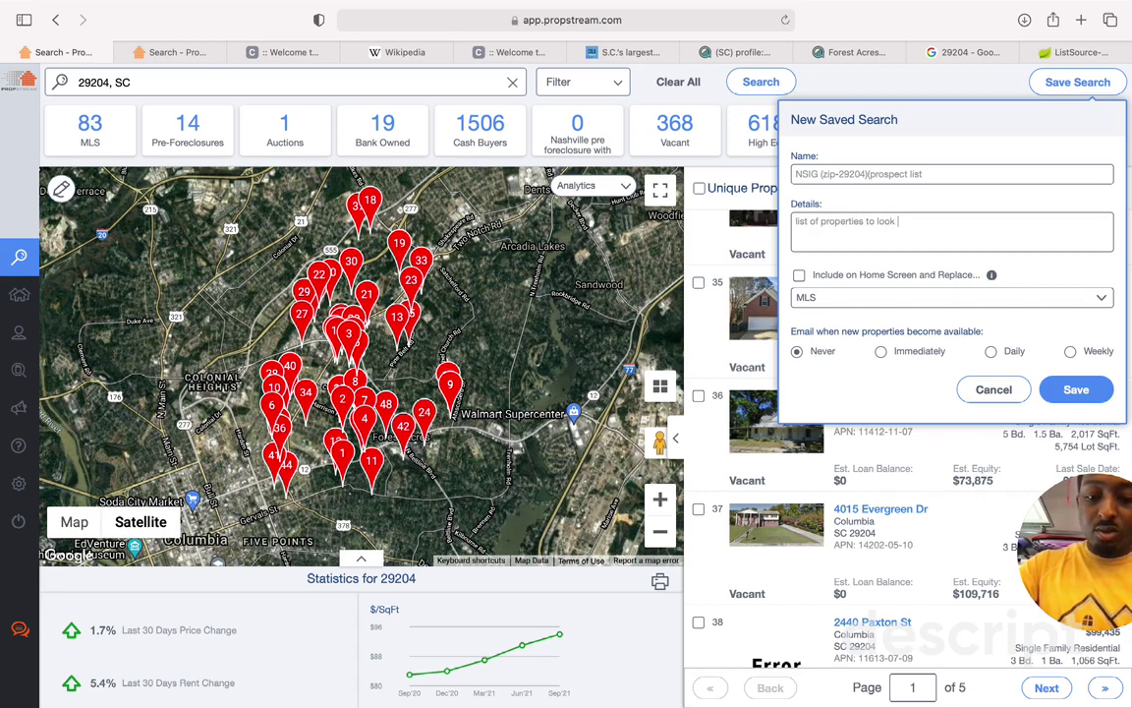
{"action": "type", "text": " at for inves"}
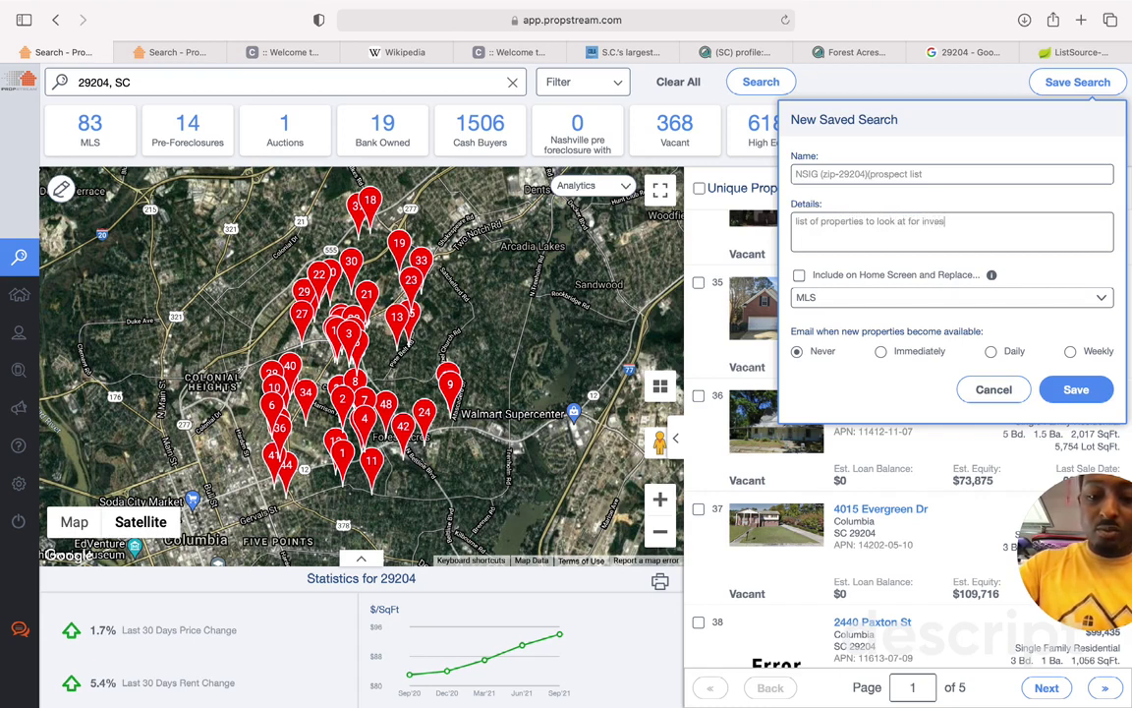
{"action": "type", "text": "tment"}
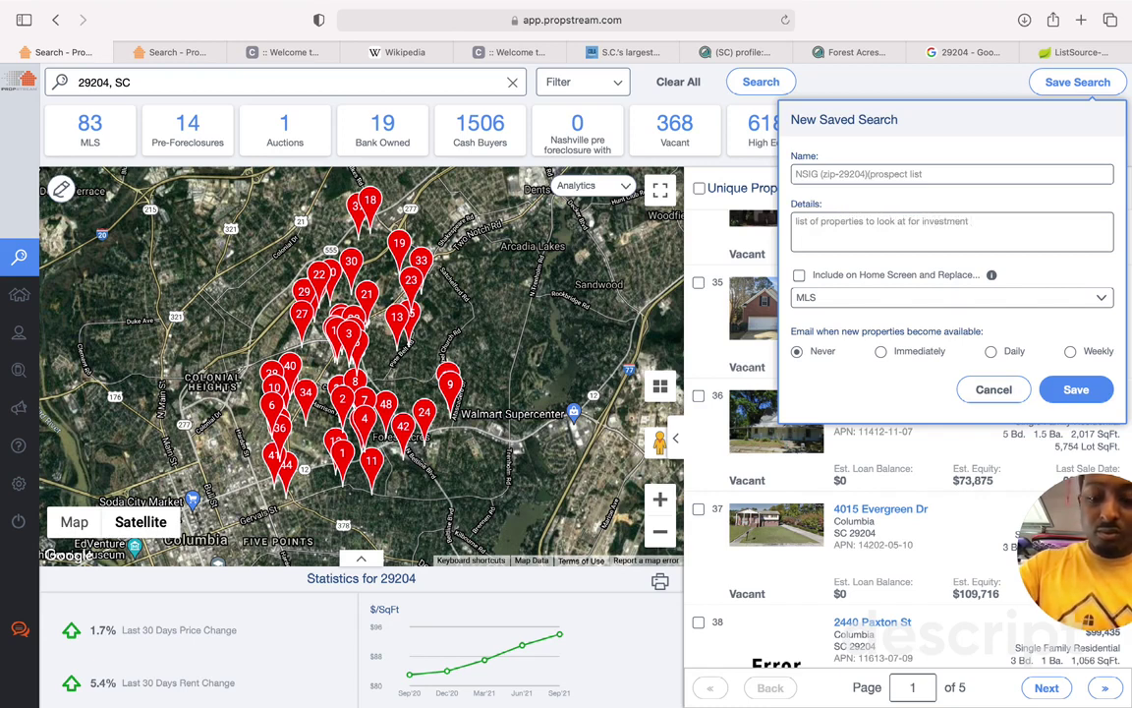
{"action": "type", "text": " group and"}
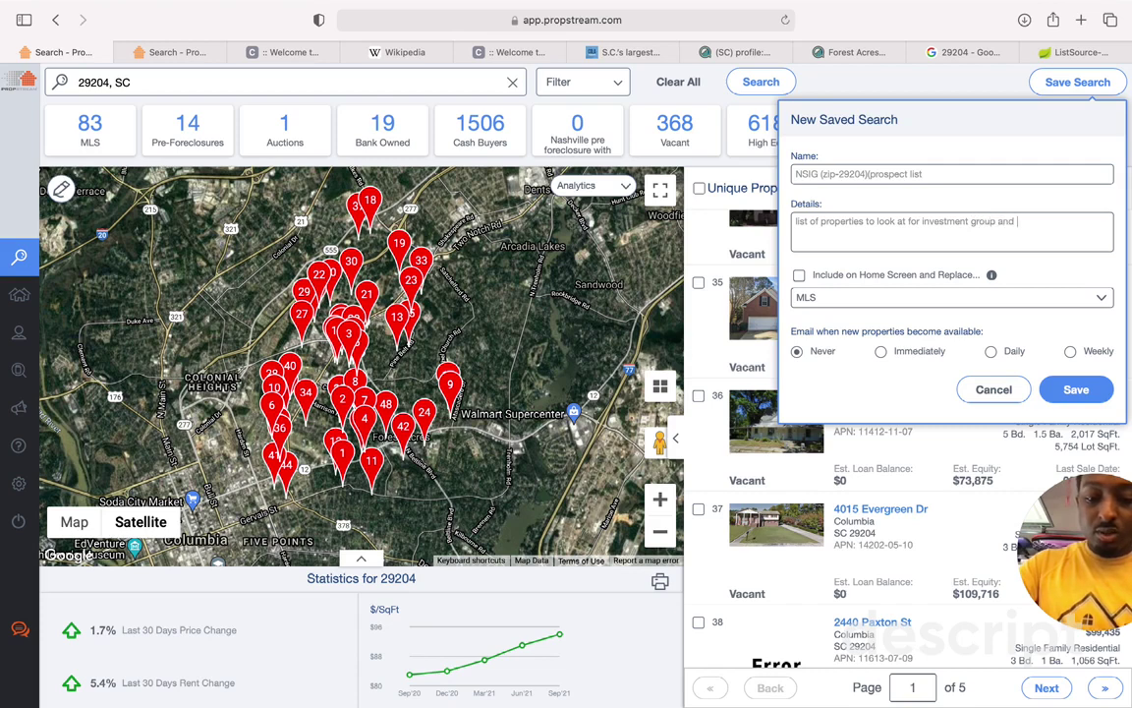
{"action": "type", "text": " new"}
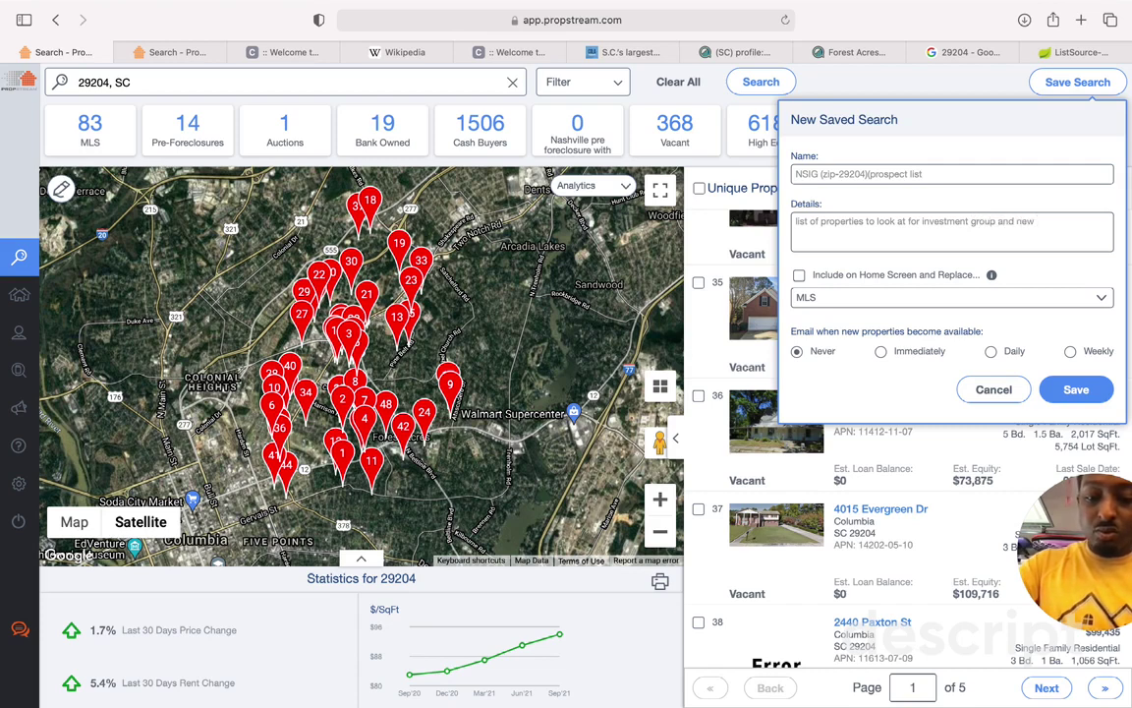
{"action": "type", "text": " WS deals"}
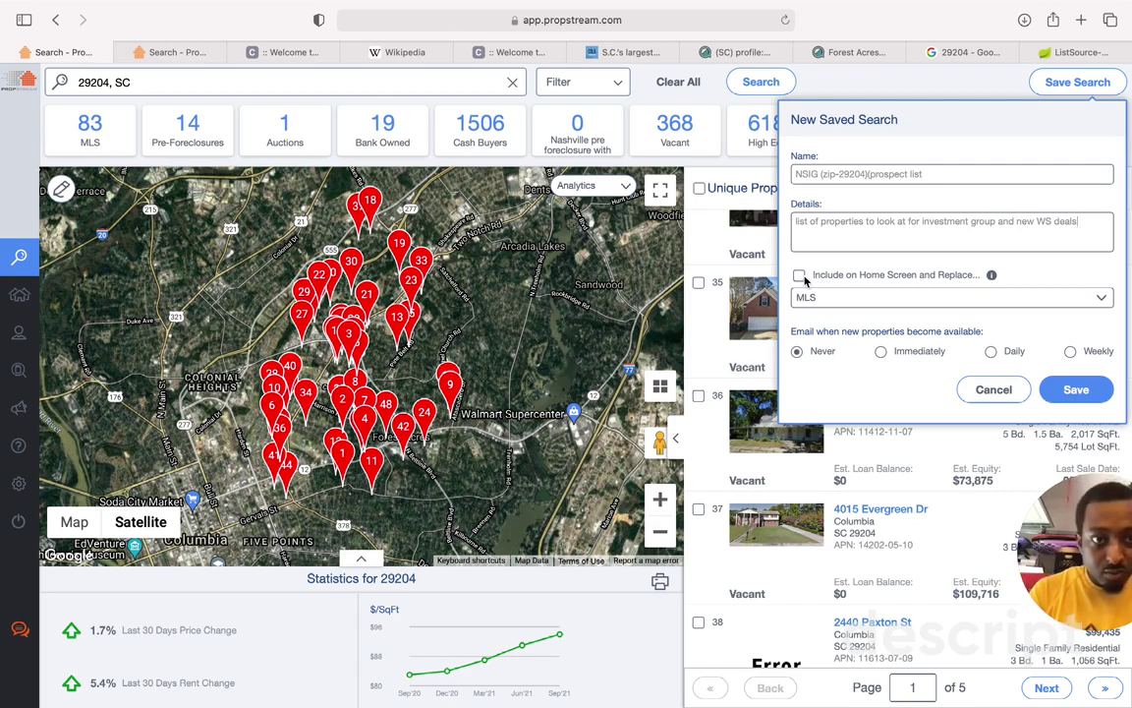
Step: Enable daily email alerts for new properties, complete the name with '(Vacant)', and save the search
{"action": "left_click", "coordinate": [992, 278]}
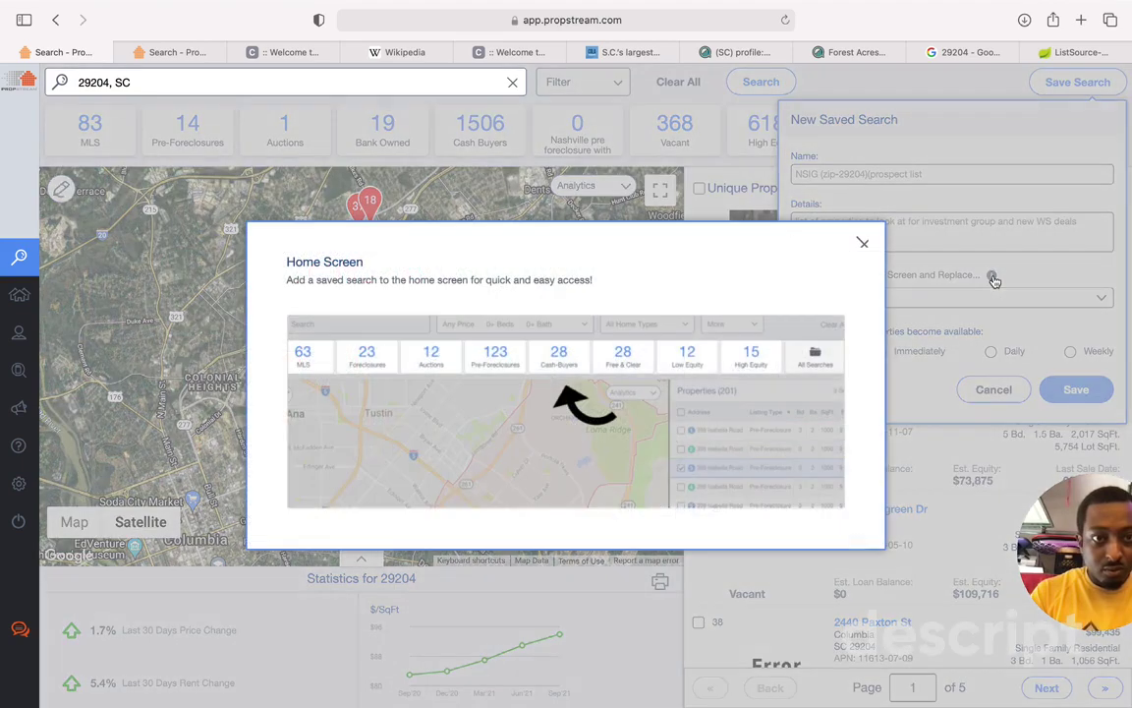
{"action": "left_click", "coordinate": [863, 243]}
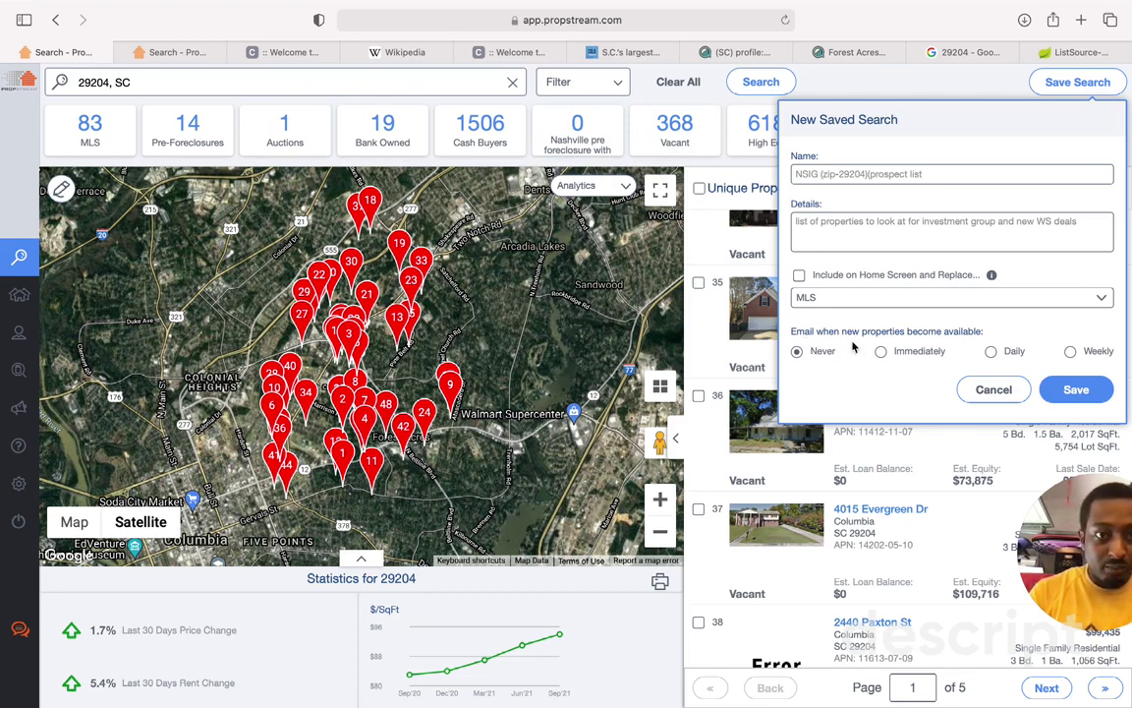
{"action": "left_click", "coordinate": [1009, 355]}
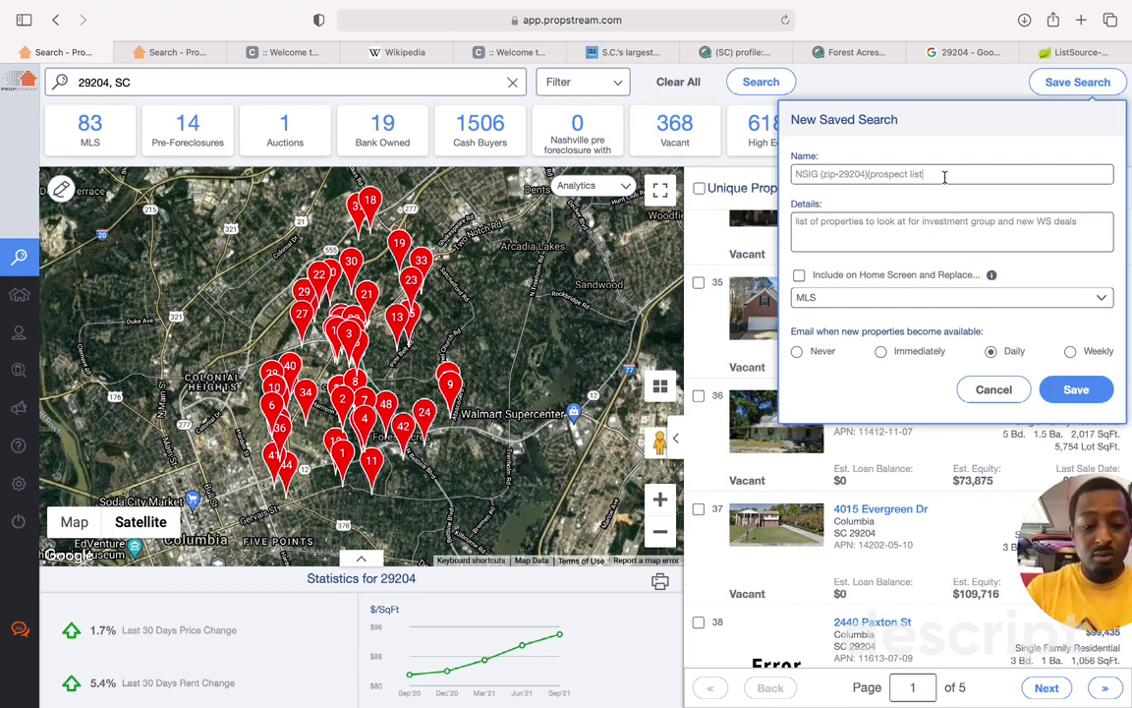
{"action": "type", "text": ")(Vacant"}
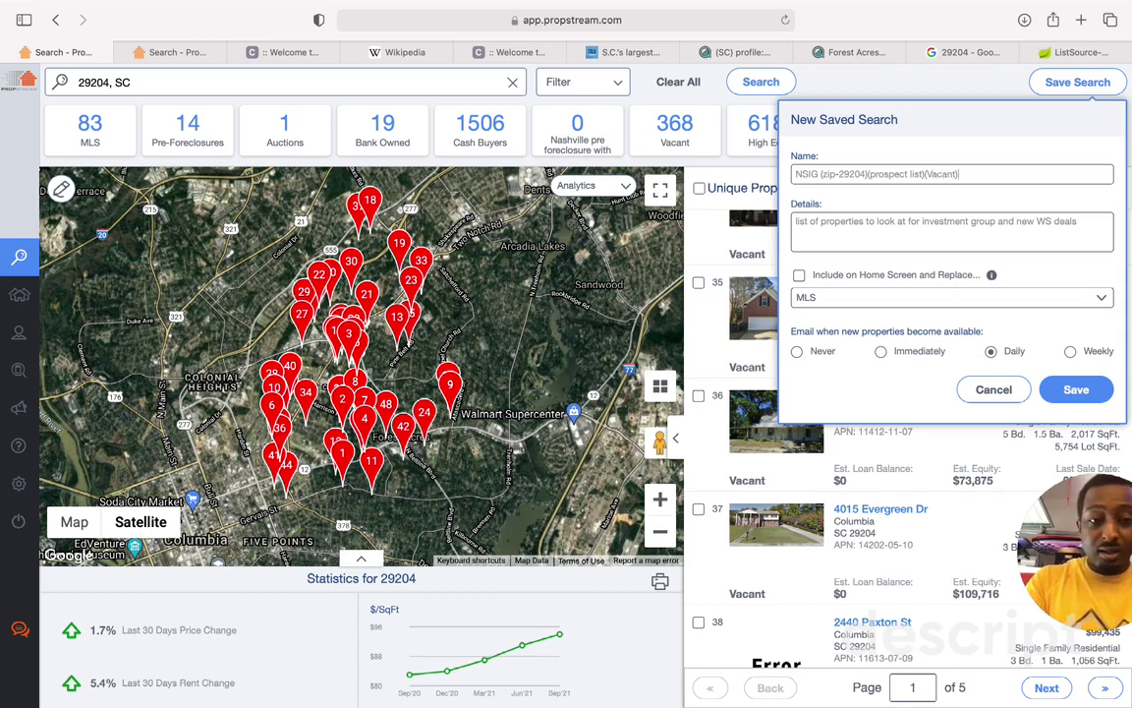
{"action": "left_click", "coordinate": [1063, 391]}
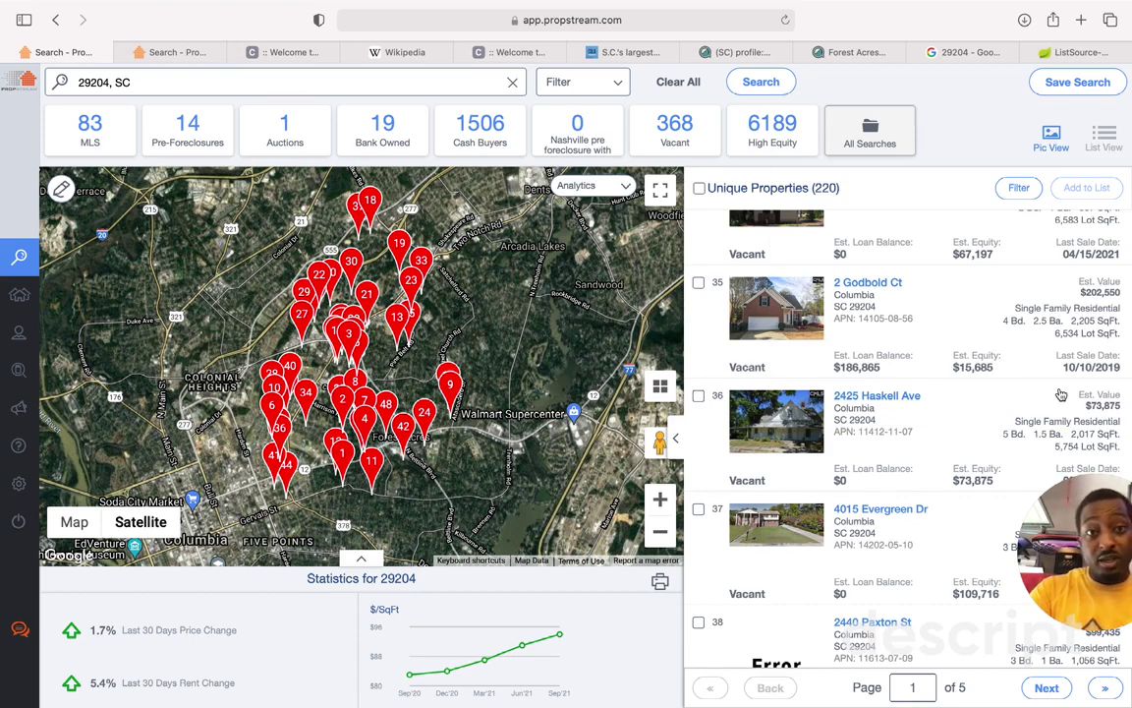
{"action": "left_click", "coordinate": [775, 123]}
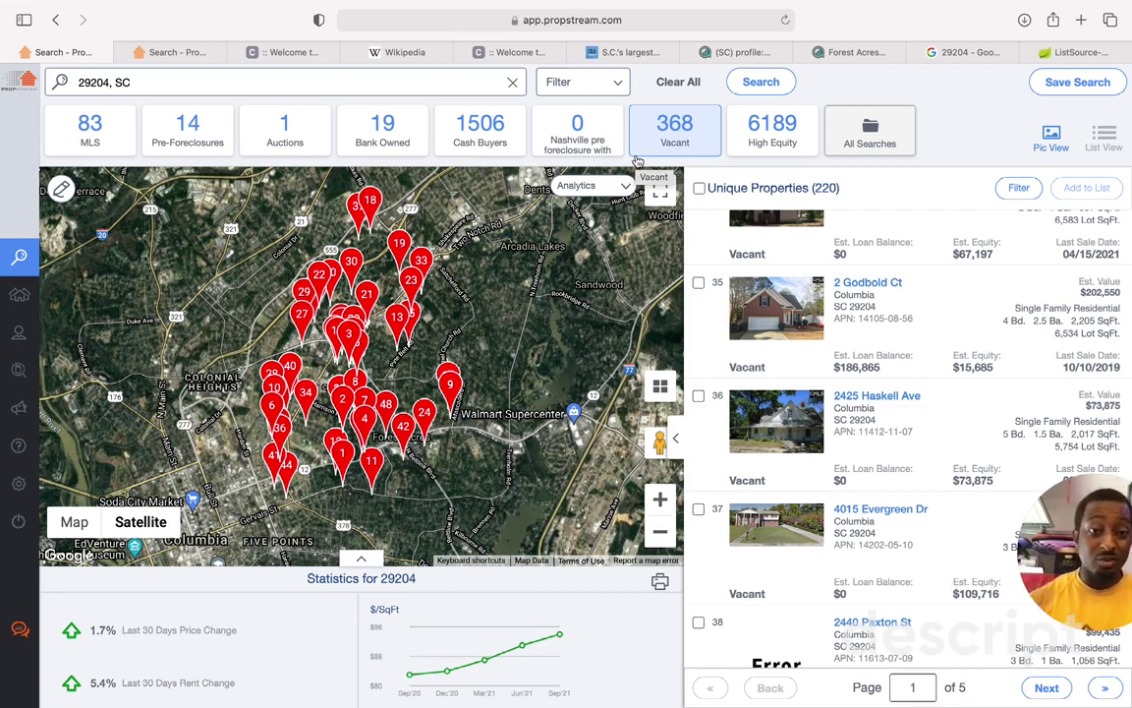
{"action": "scroll", "coordinate": [862, 422], "scroll_direction": "down", "scroll_amount": 4}
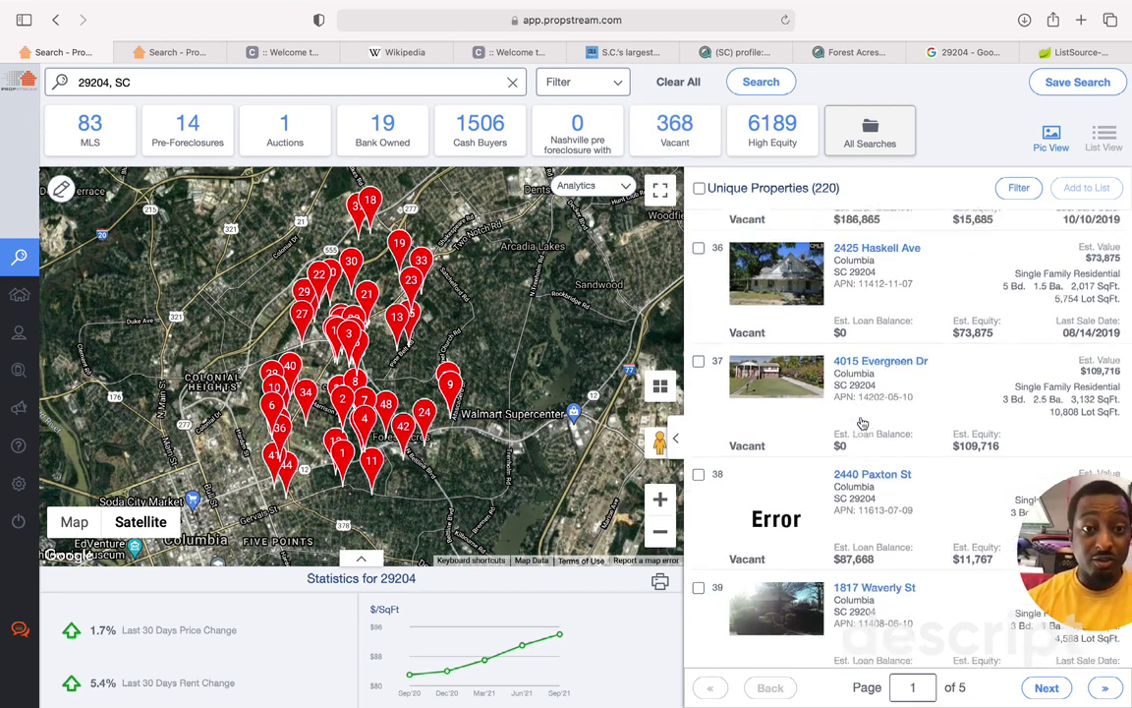
{"action": "scroll", "coordinate": [862, 422], "scroll_direction": "down", "scroll_amount": 2}
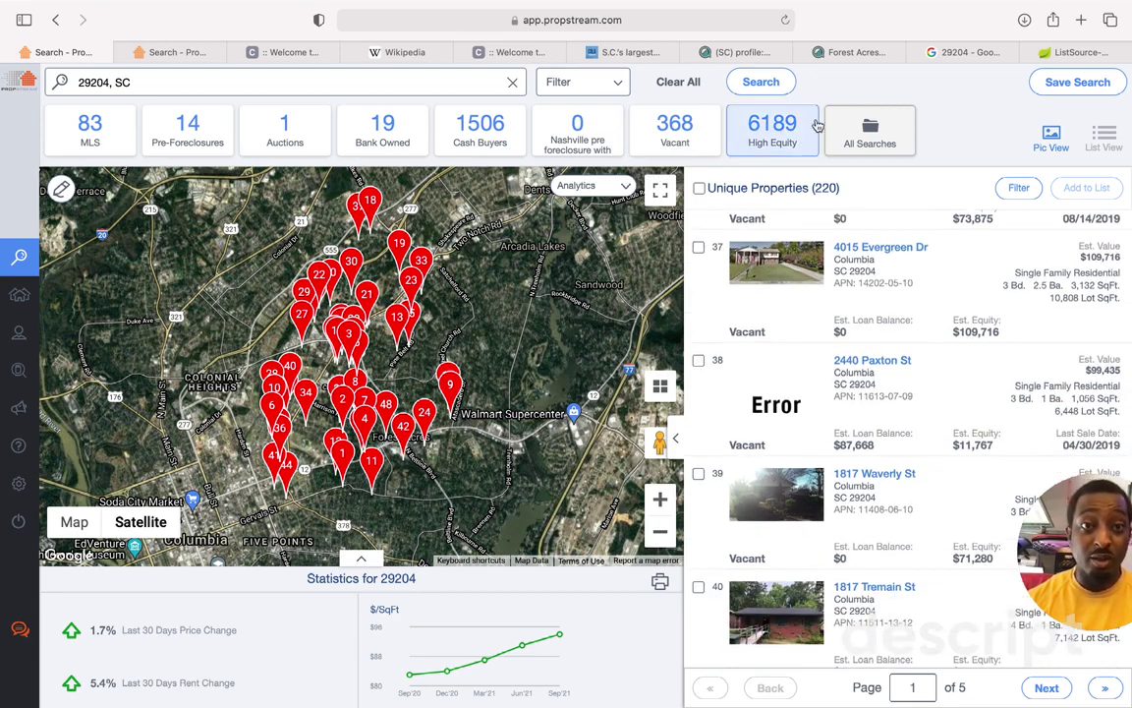
{"action": "scroll", "coordinate": [764, 489], "scroll_direction": "down", "scroll_amount": 3}
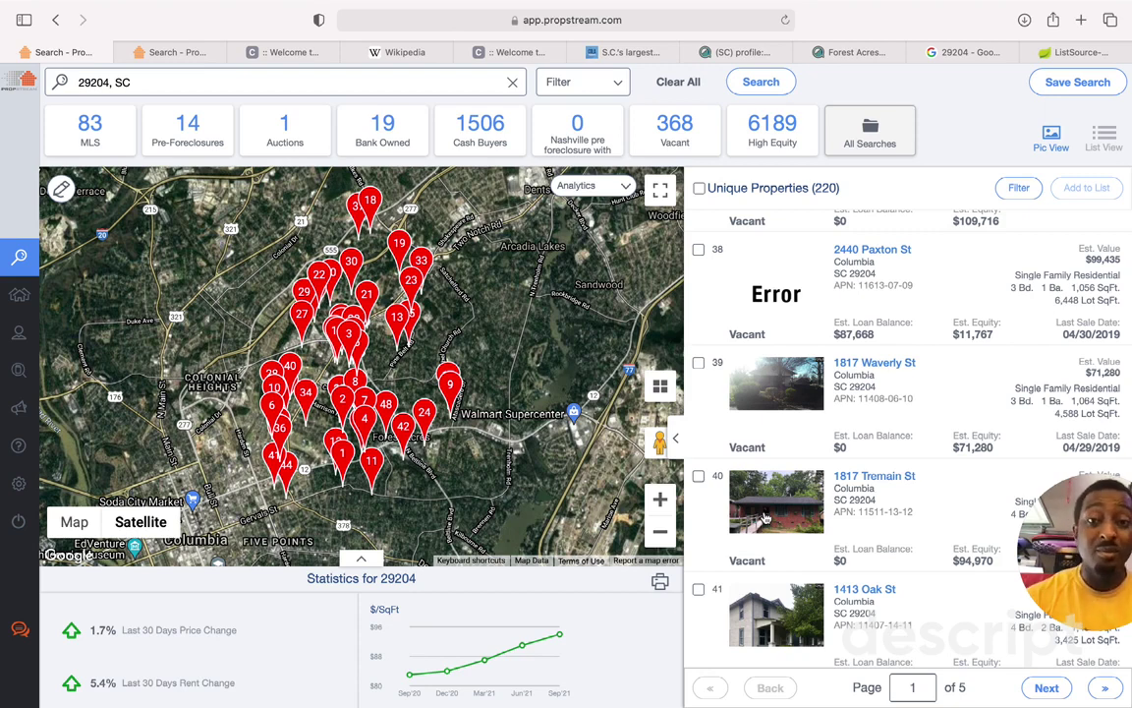
{"action": "left_click", "coordinate": [765, 518]}
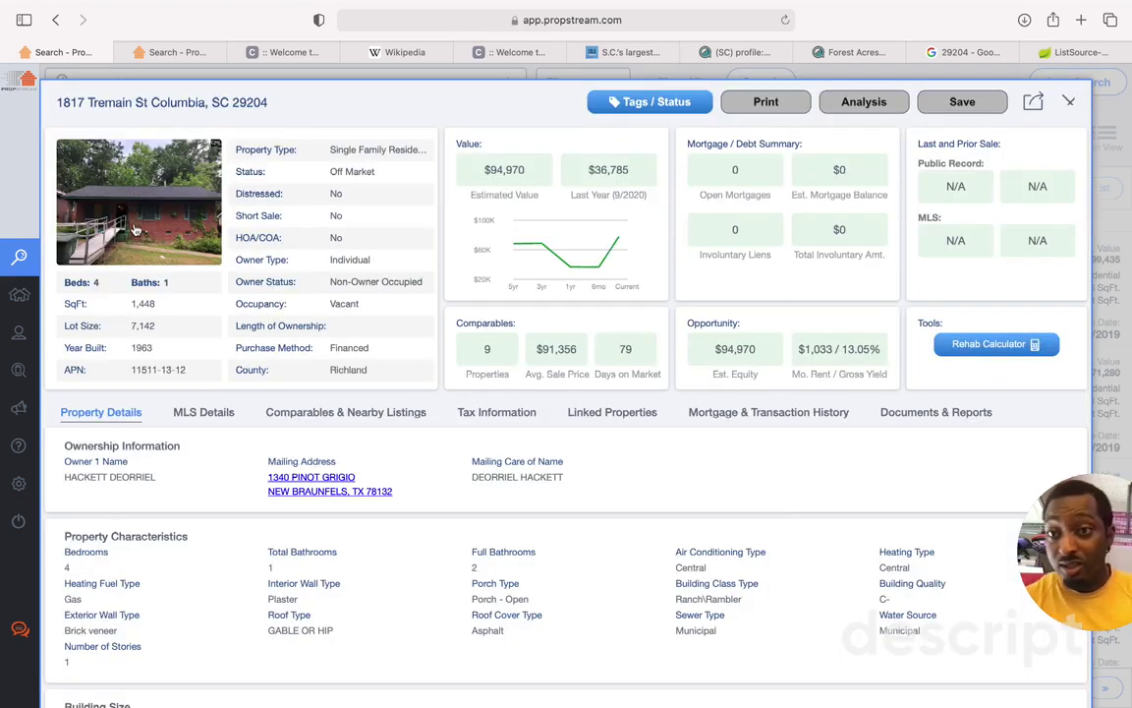
{"action": "left_click", "coordinate": [131, 223]}
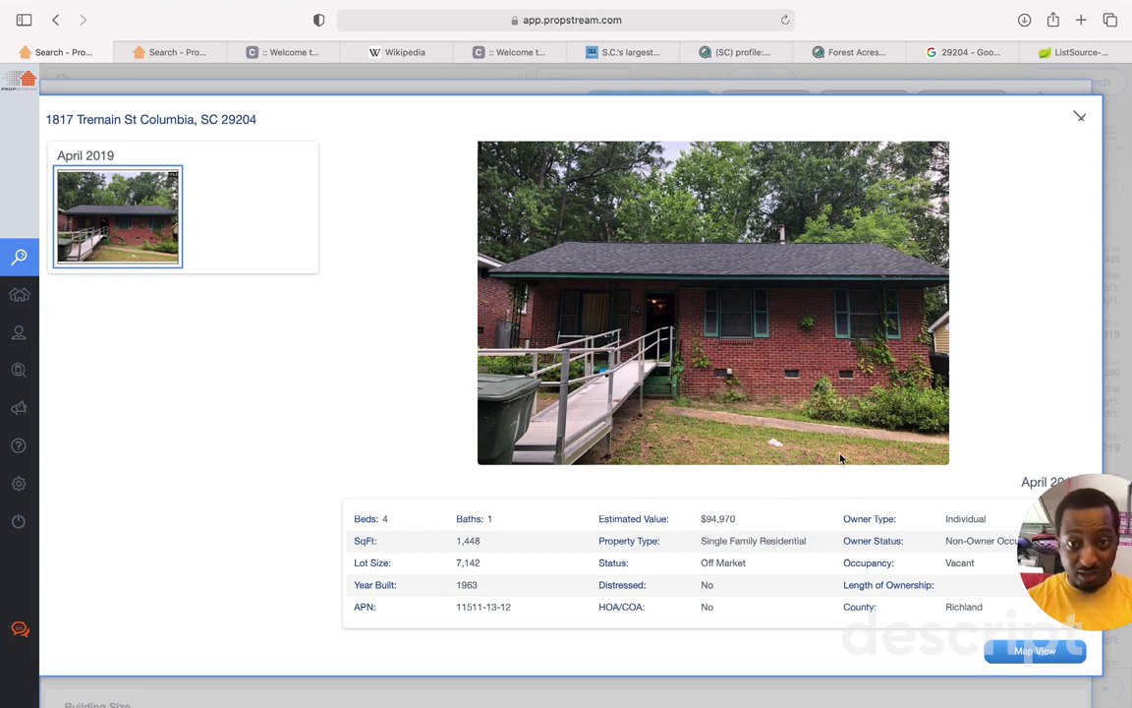
{"action": "left_click", "coordinate": [1079, 115]}
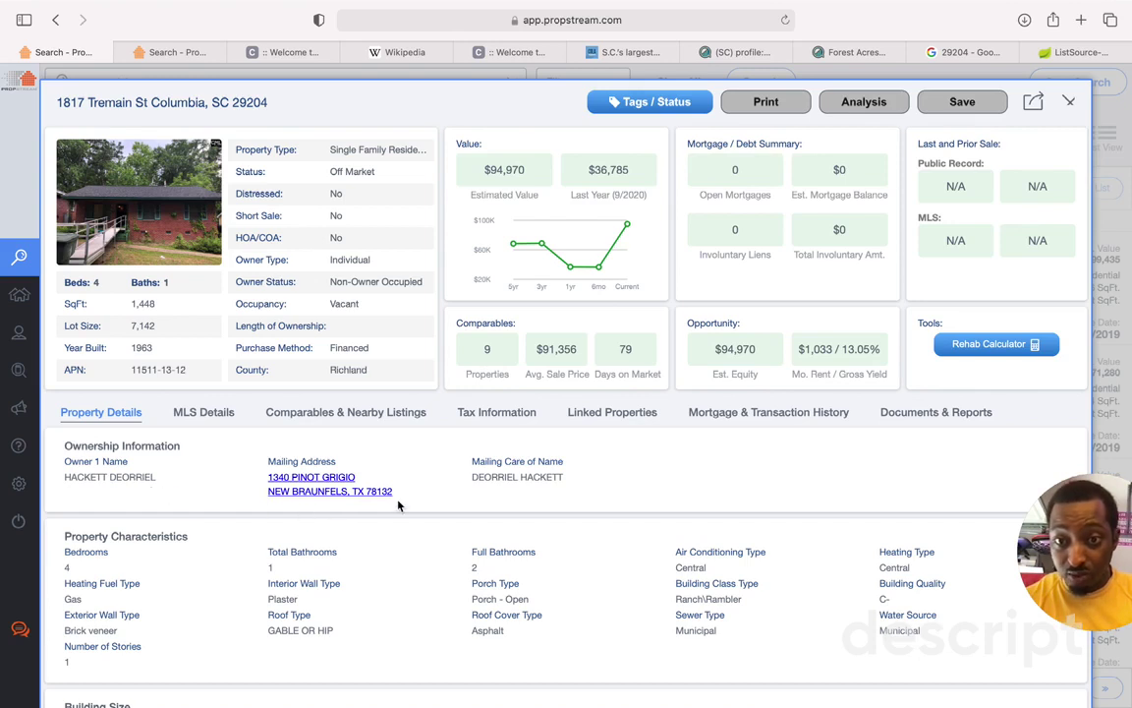
{"action": "left_click_drag", "start_coordinate": [392, 496], "coordinate": [249, 479]}
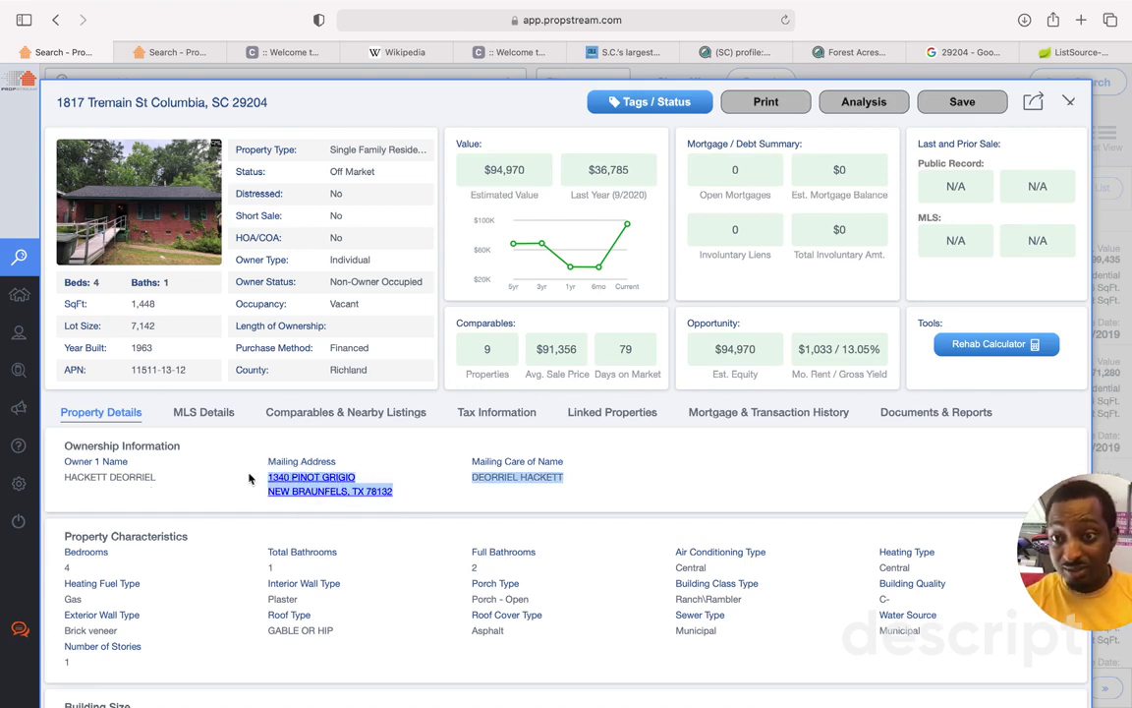
{"action": "left_click", "coordinate": [248, 479]}
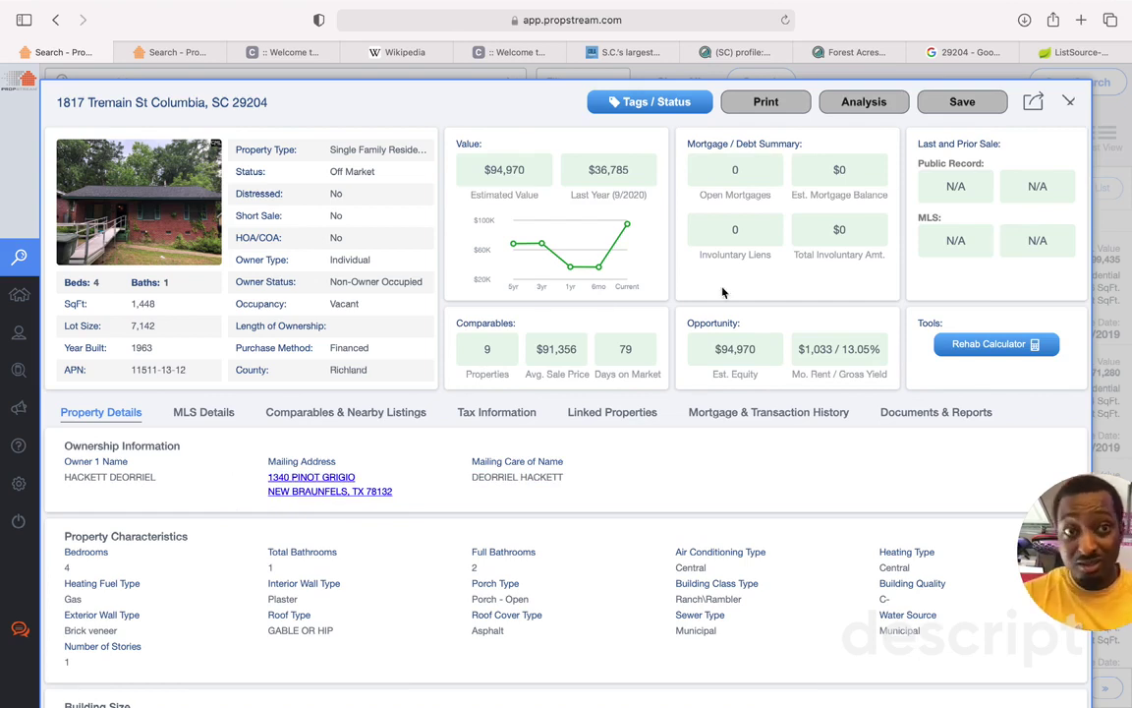
{"action": "left_click", "coordinate": [952, 106]}
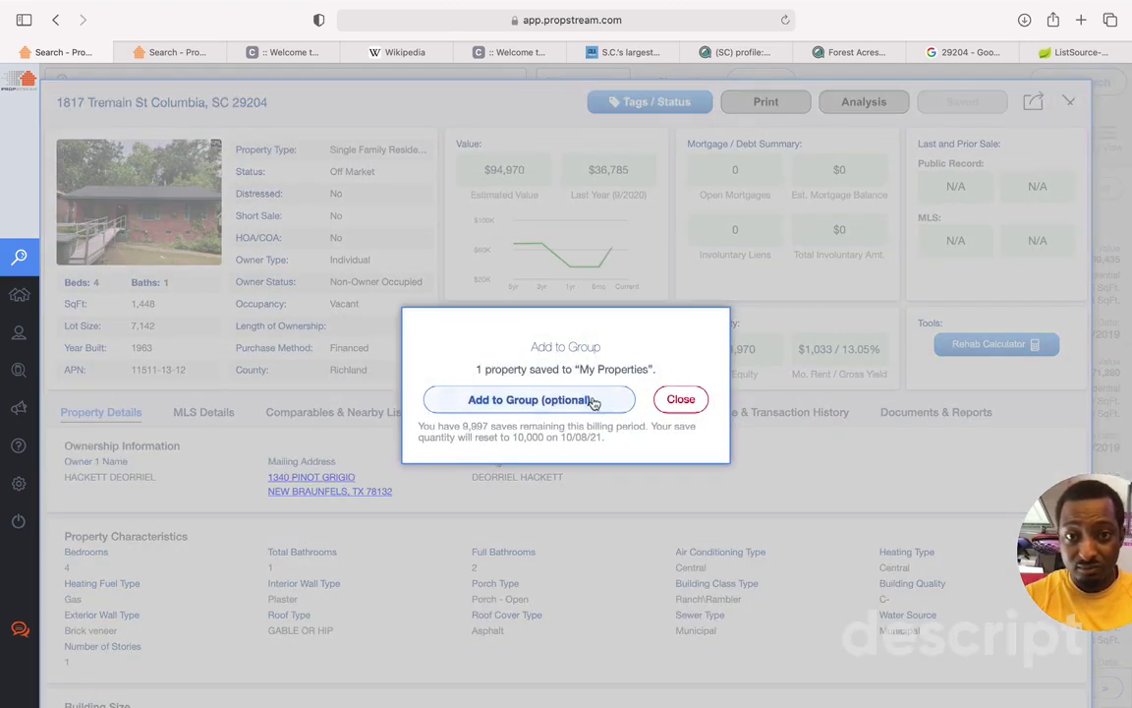
{"action": "left_click", "coordinate": [540, 399]}
{"action": "left_click", "coordinate": [565, 444]}
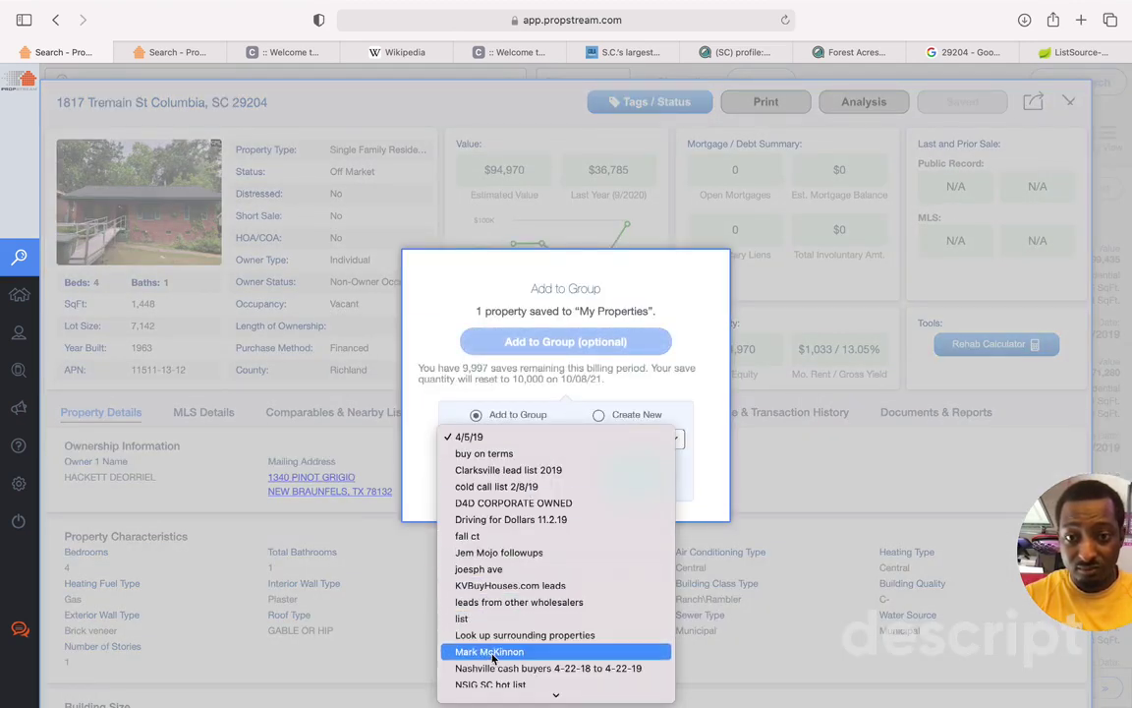
{"action": "left_click", "coordinate": [490, 682]}
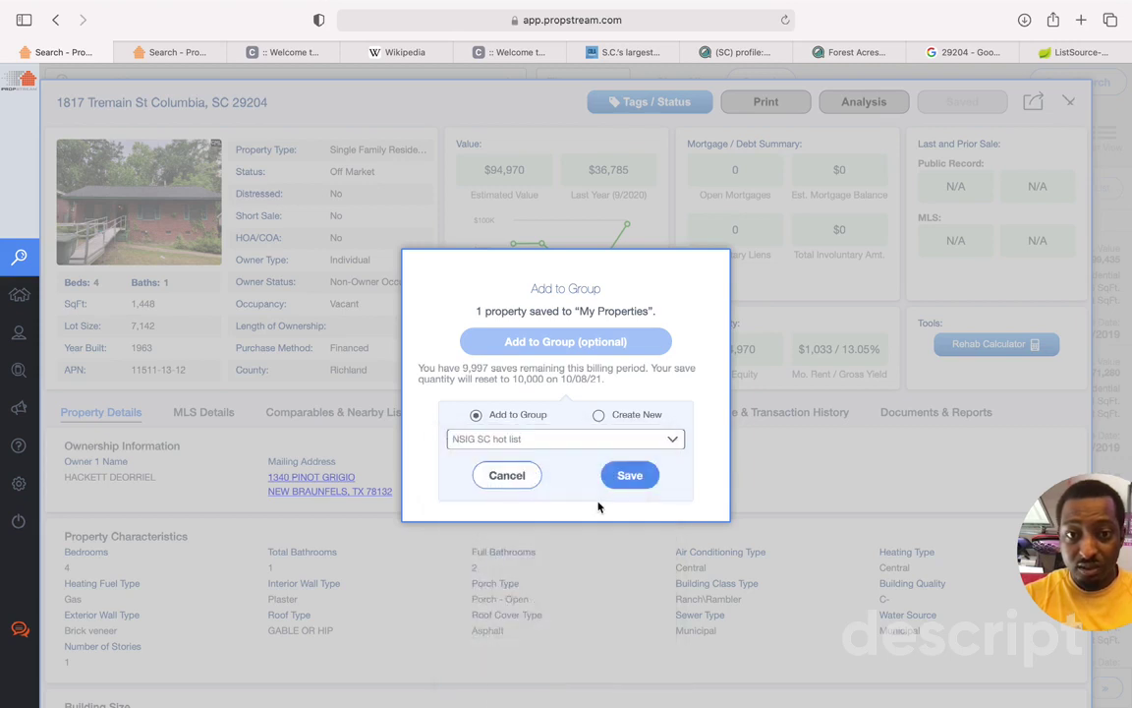
{"action": "left_click", "coordinate": [629, 477]}
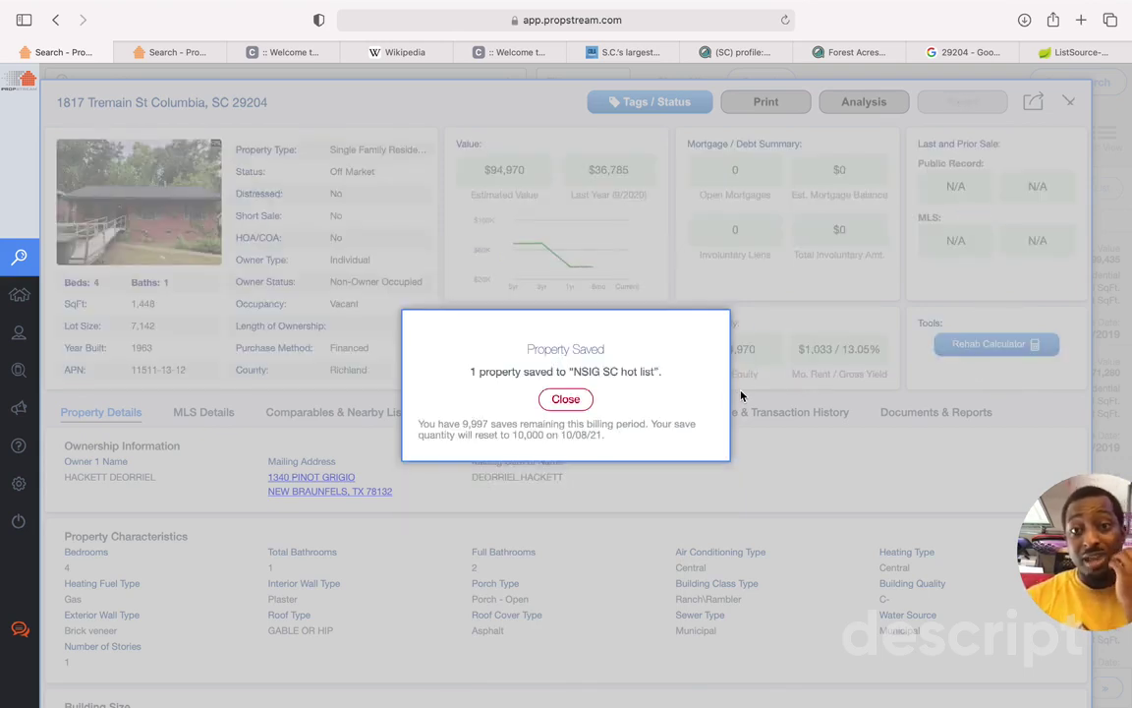
{"action": "left_click", "coordinate": [568, 401]}
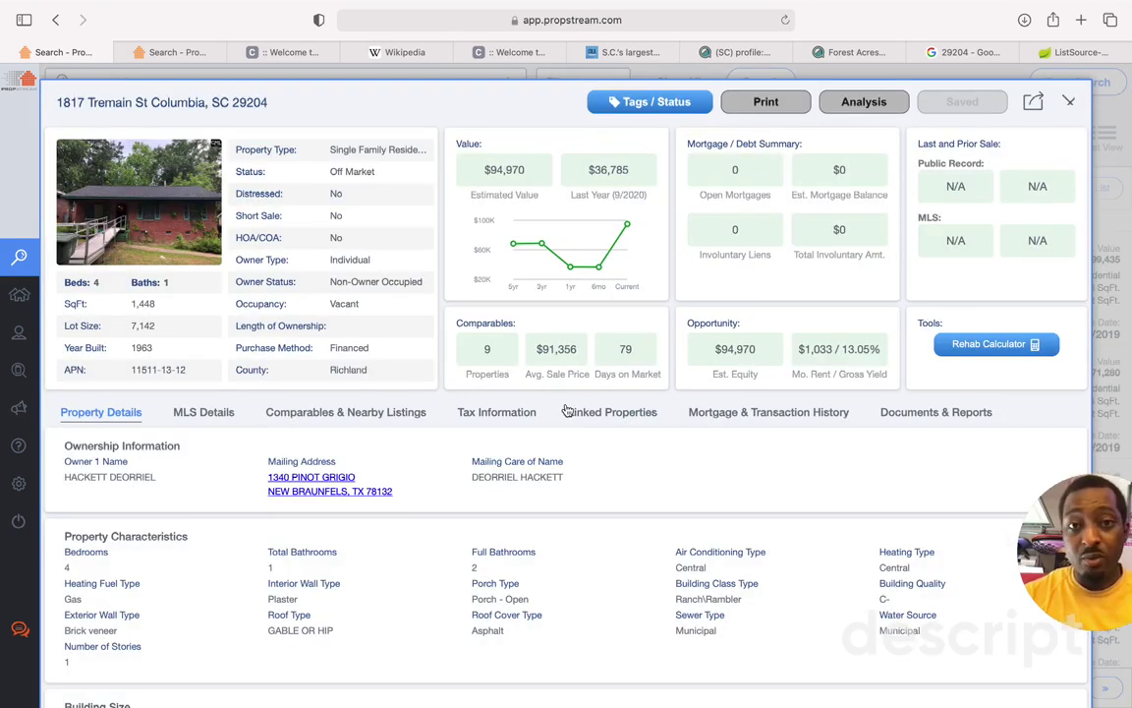
Step: Open a new Safari tab and enter 'google earth' in the address bar
{"action": "left_click", "coordinate": [1080, 20]}
{"action": "type", "text": "g"}
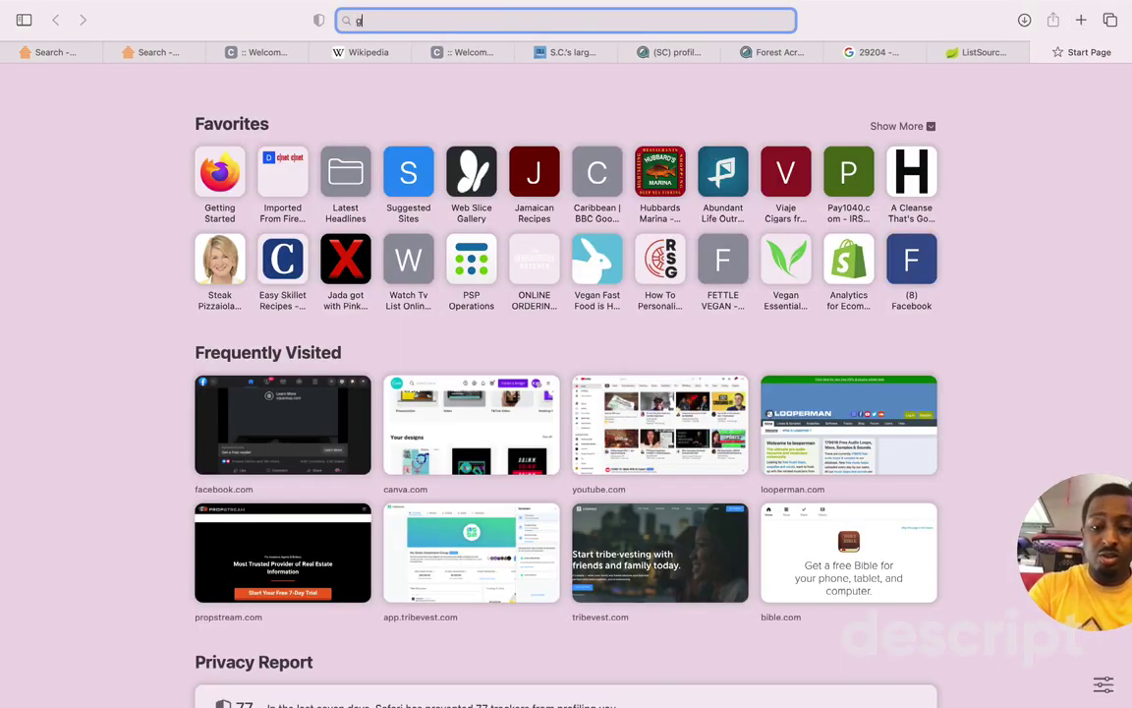
{"action": "type", "text": "ooglemap"}
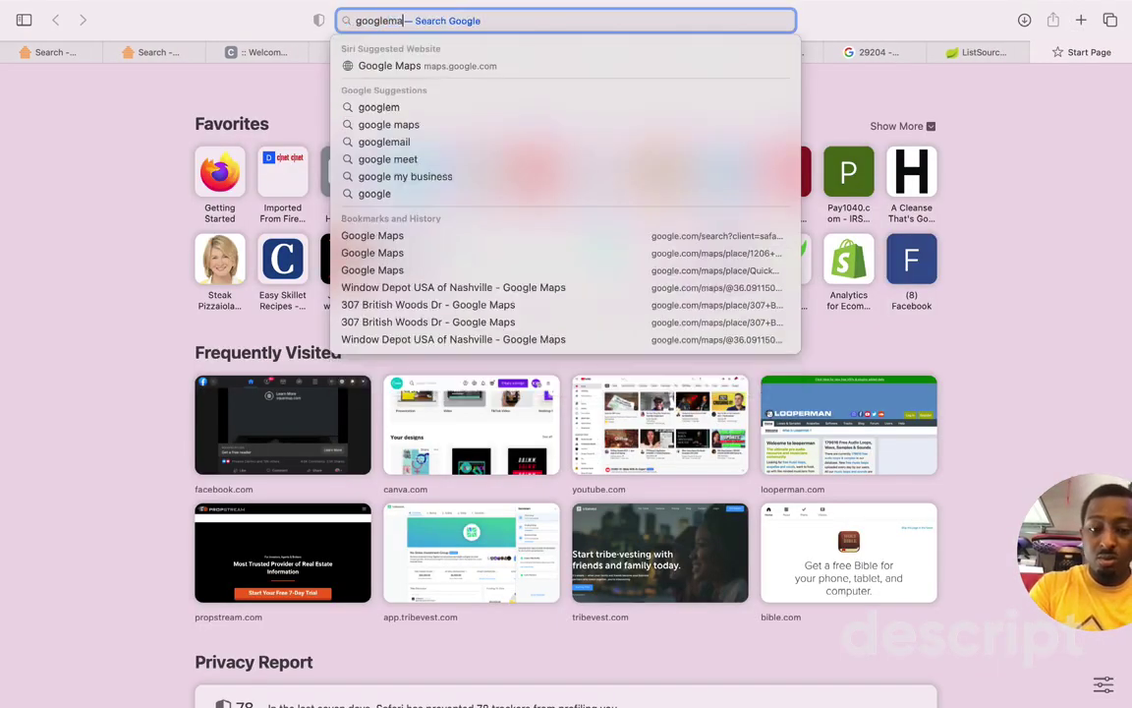
{"action": "key", "text": "BackSpace"}
{"action": "key", "text": "BackSpace"}
{"action": "key", "text": "BackSpace"}
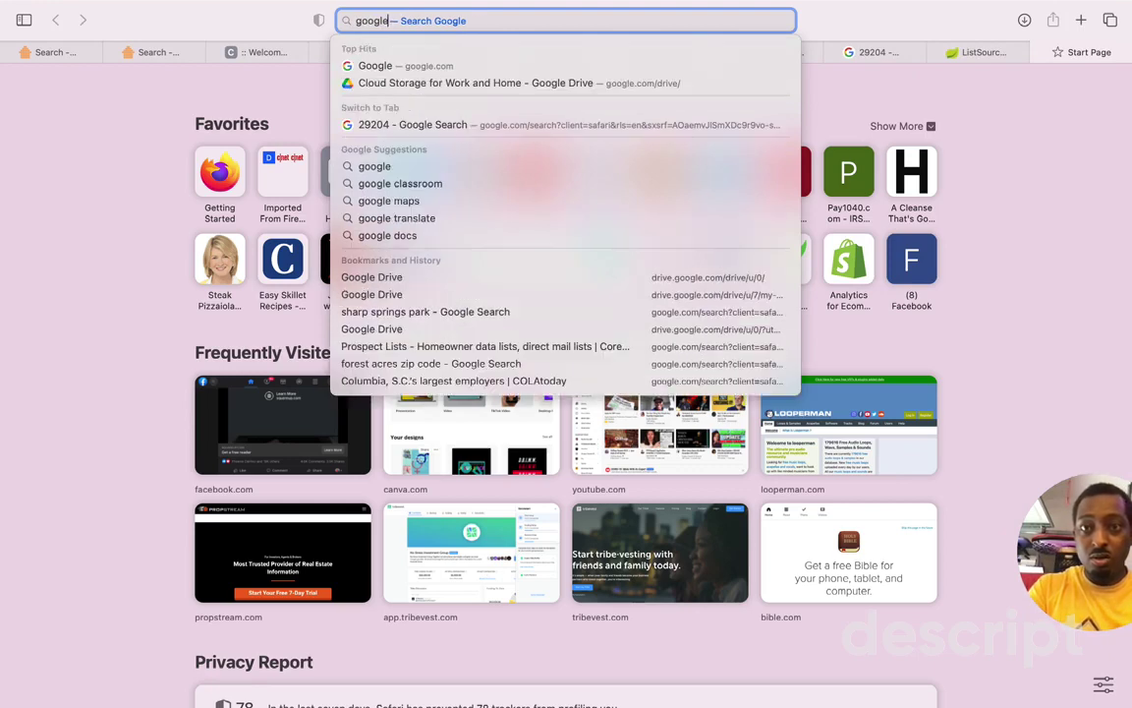
{"action": "type", "text": "earth"}
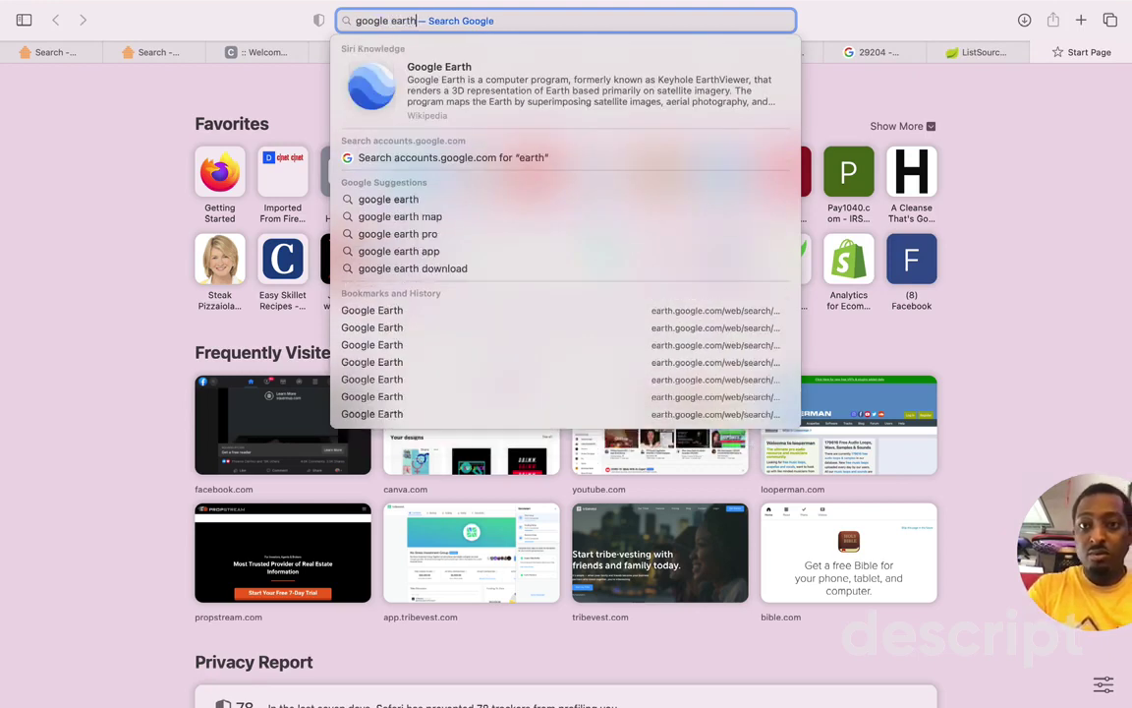
{"action": "left_click", "coordinate": [517, 116]}
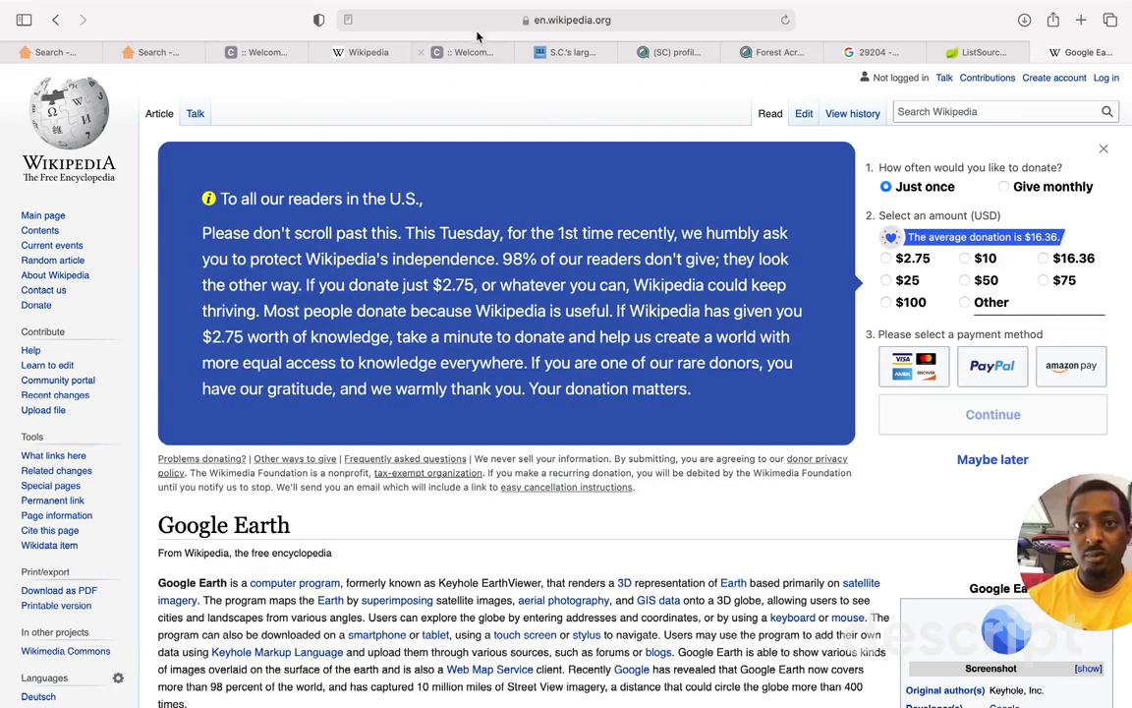
Step: Search Google for 'google earth' and open the Google Earth website
{"action": "left_click", "coordinate": [474, 21]}
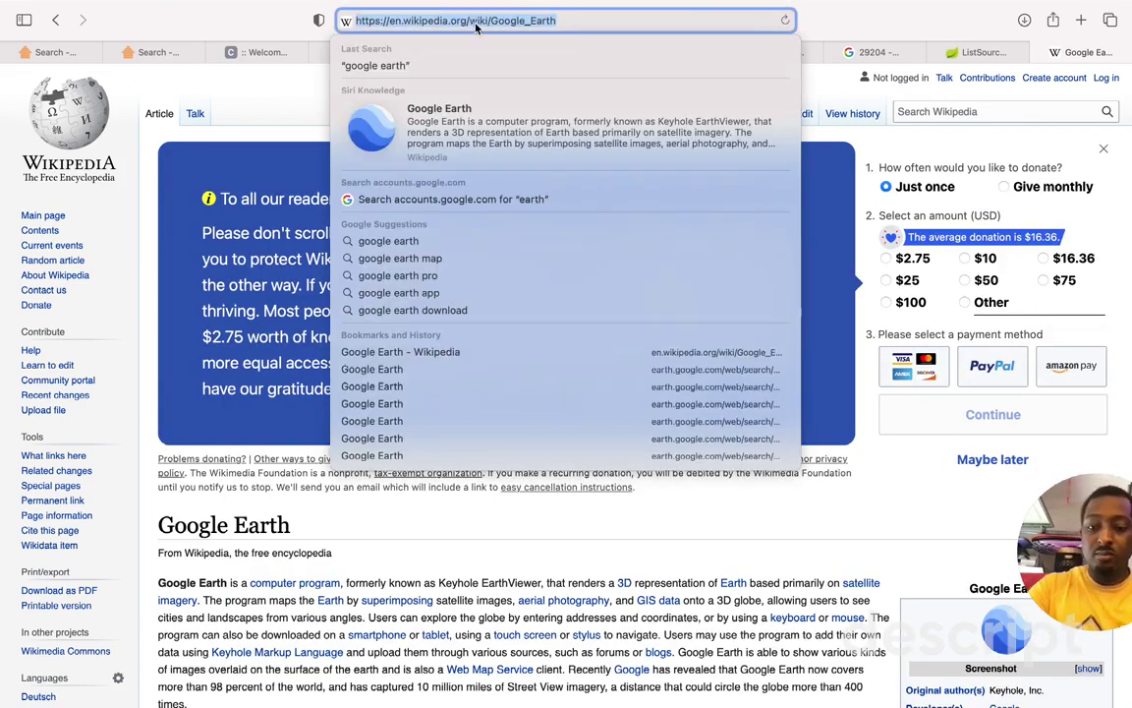
{"action": "type", "text": "google earth"}
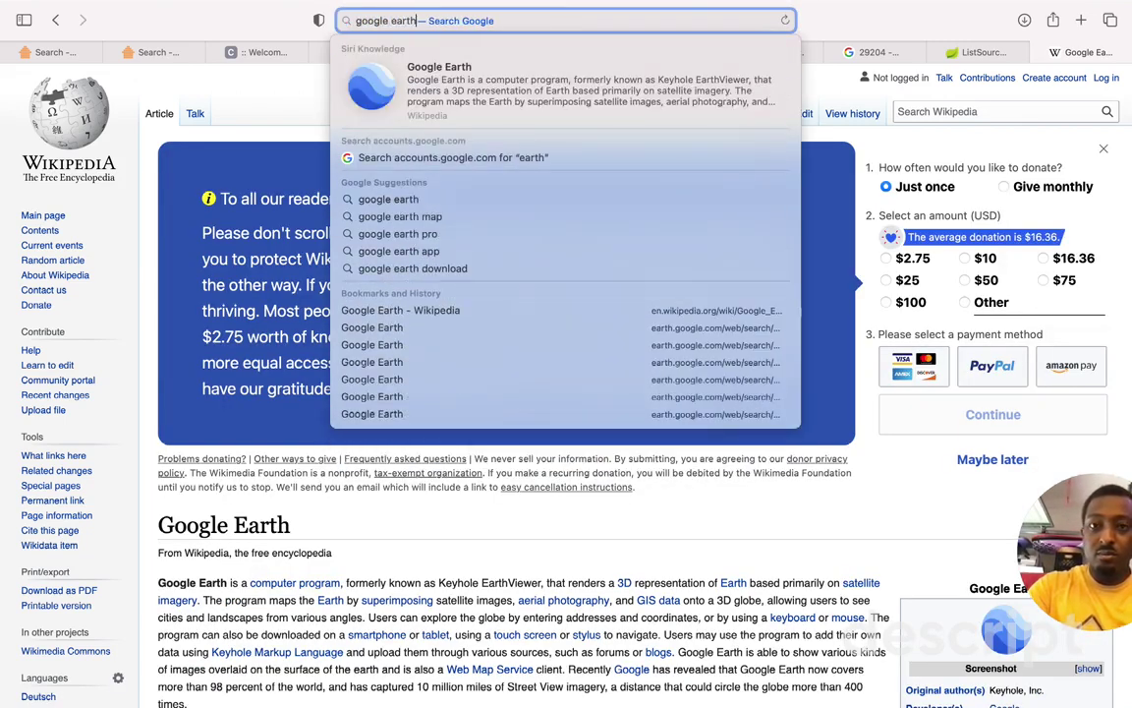
{"action": "left_click", "coordinate": [403, 199]}
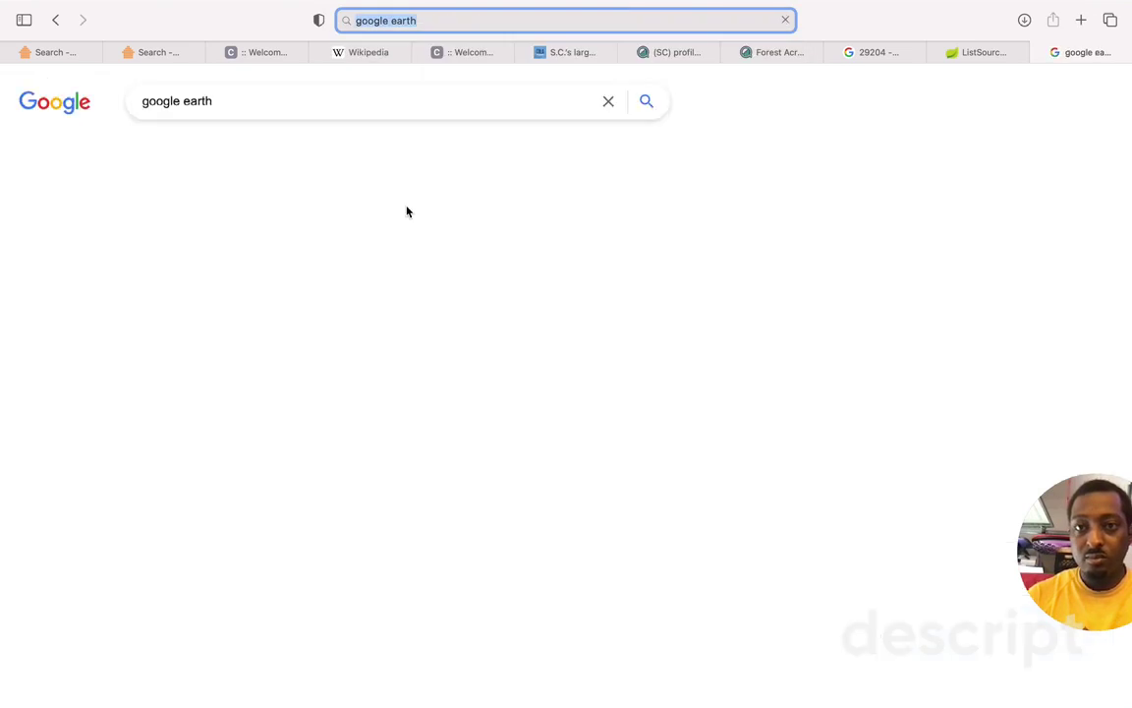
{"action": "left_click", "coordinate": [220, 238]}
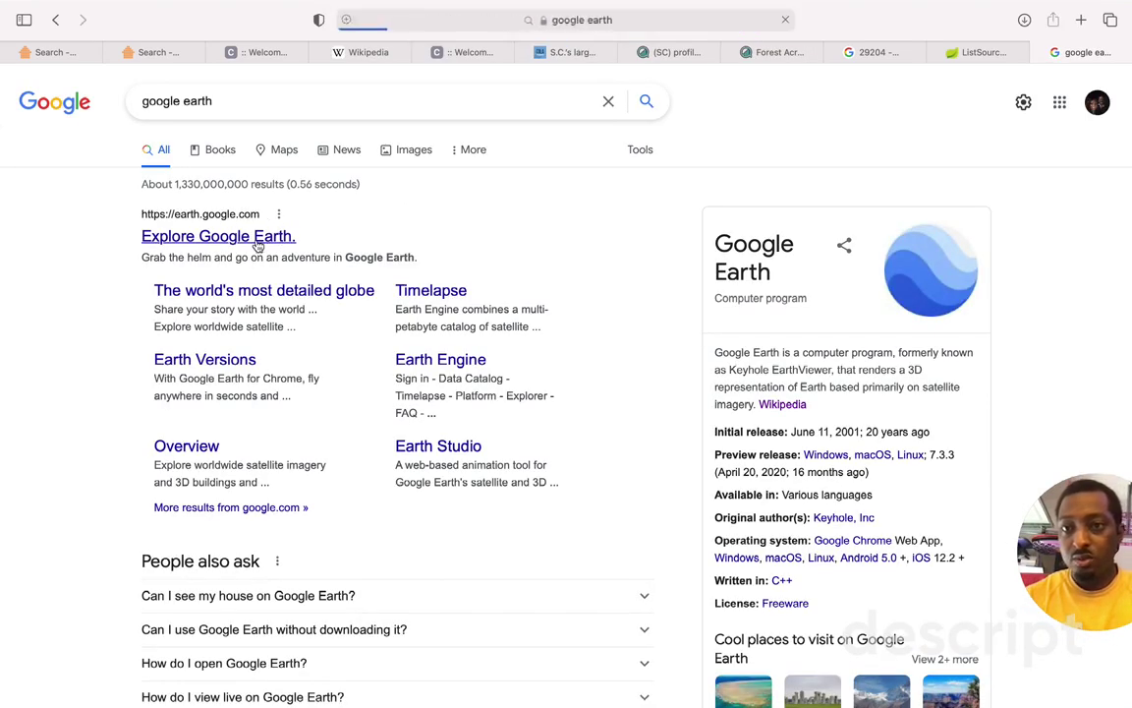
Step: Select zip code 29204 on the PropStream property page, then open Google Earth's search panel
{"action": "left_click", "coordinate": [57, 55]}
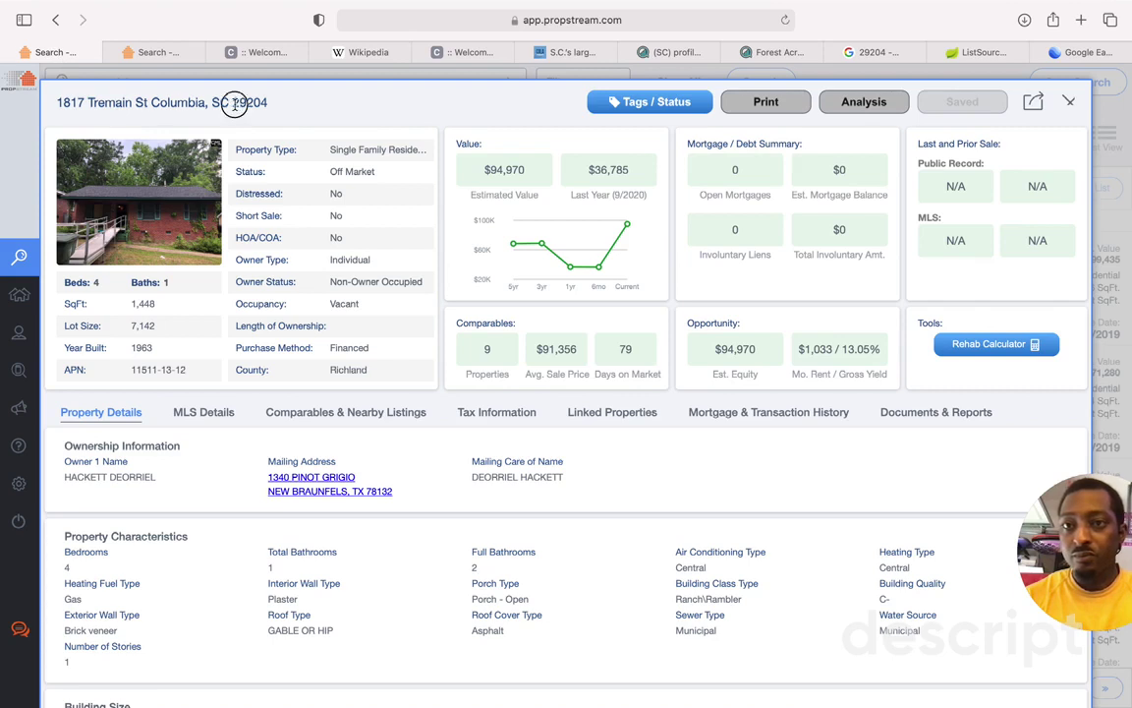
{"action": "left_click_drag", "start_coordinate": [233, 103], "coordinate": [268, 103]}
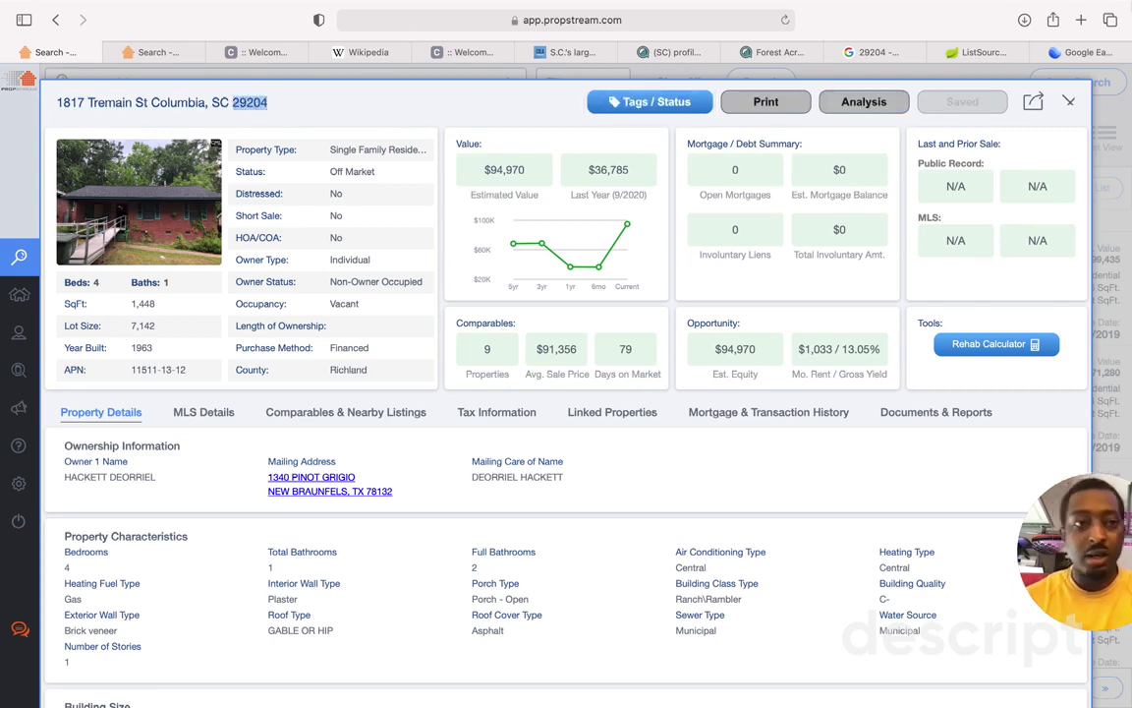
{"action": "left_click", "coordinate": [1080, 53]}
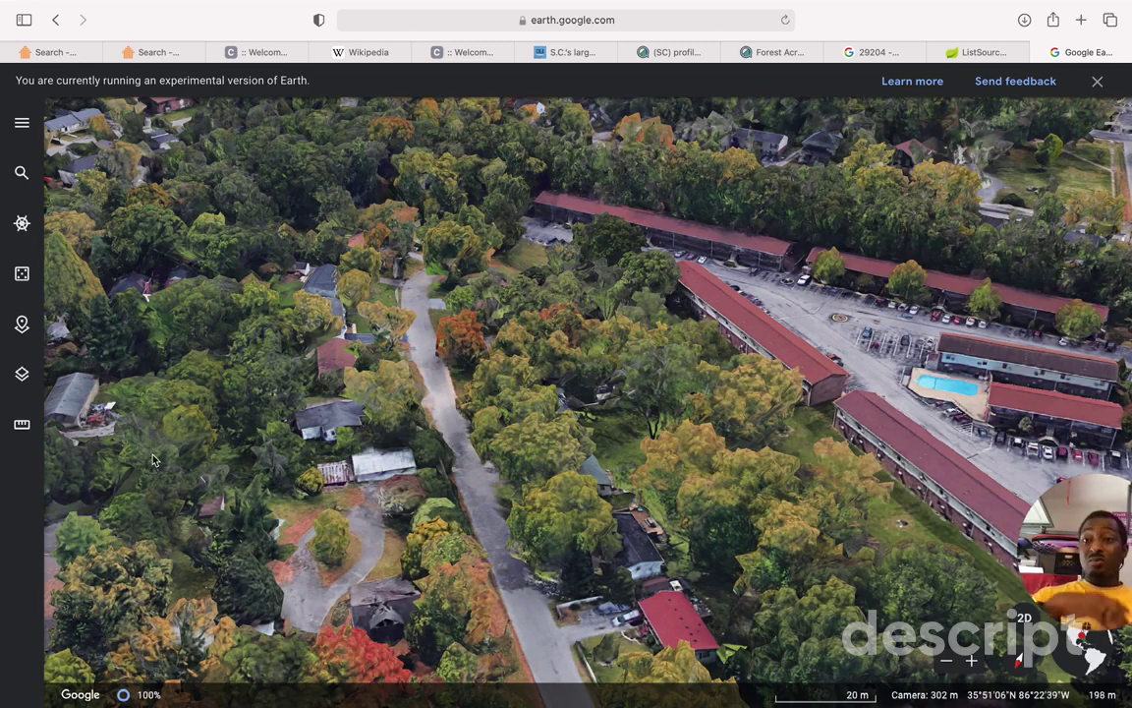
{"action": "left_click", "coordinate": [22, 175]}
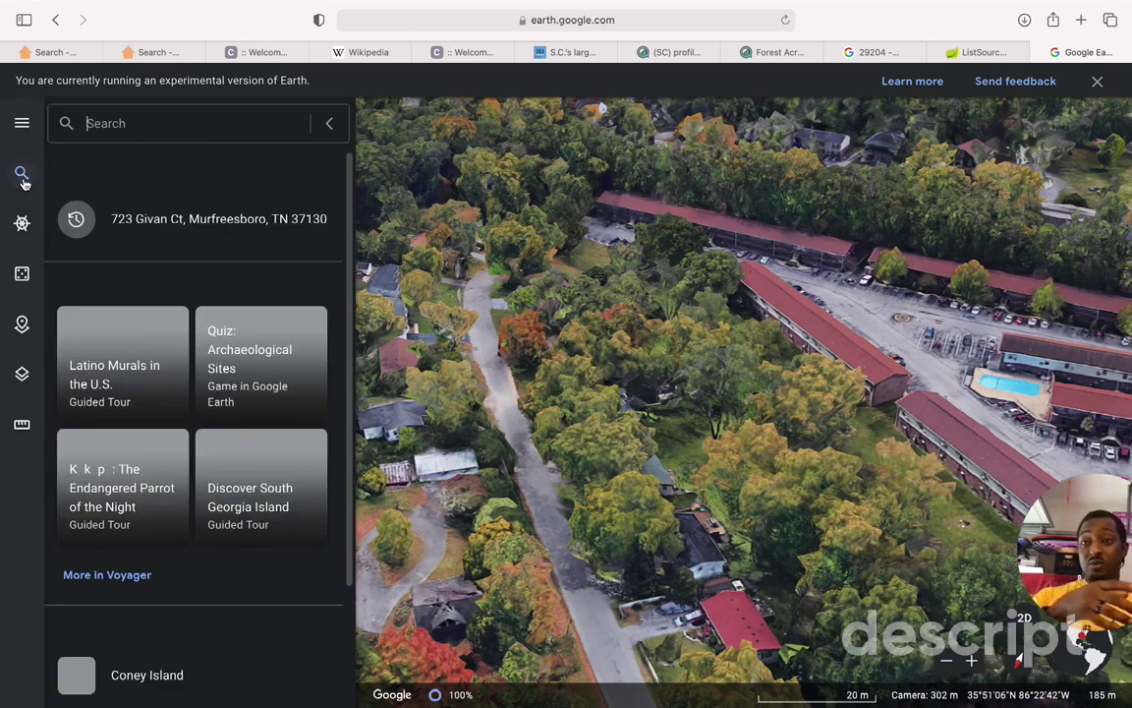
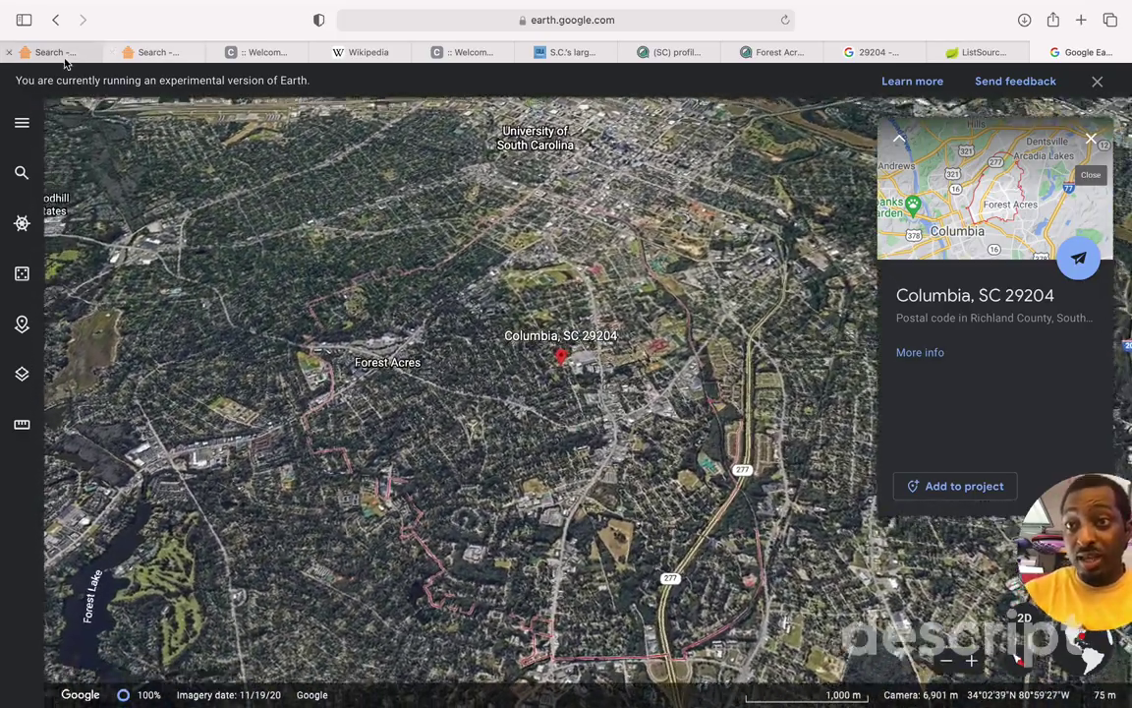
{"action": "left_click", "coordinate": [59, 54]}
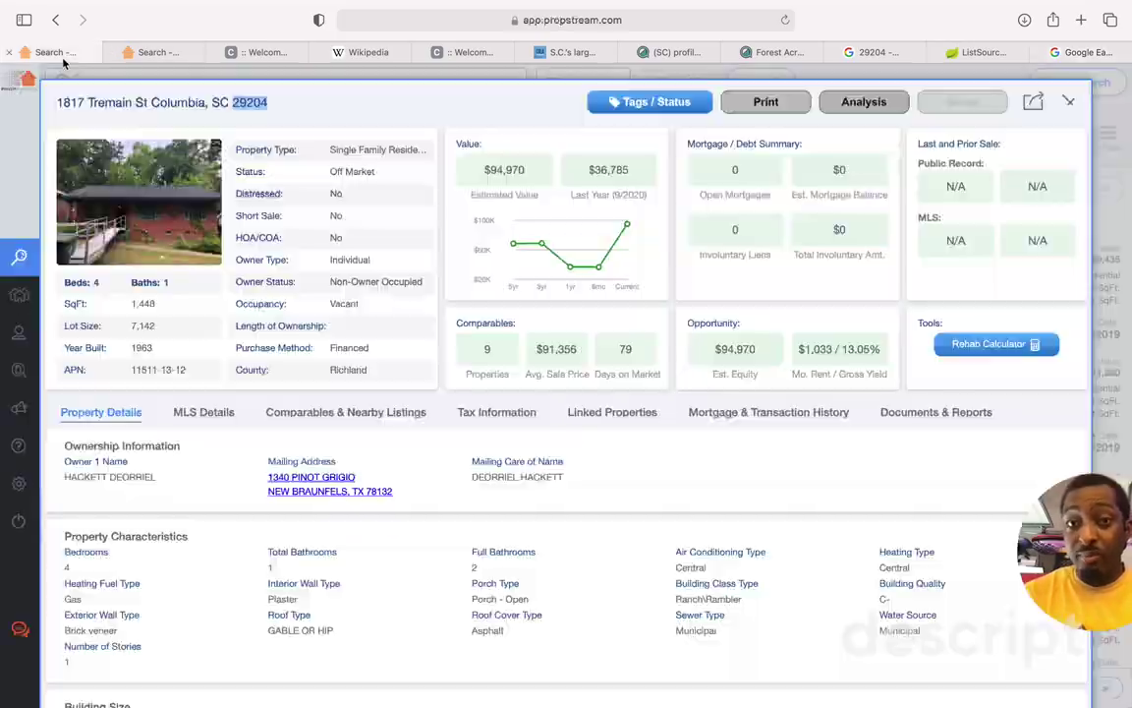
{"action": "left_click", "coordinate": [1068, 101]}
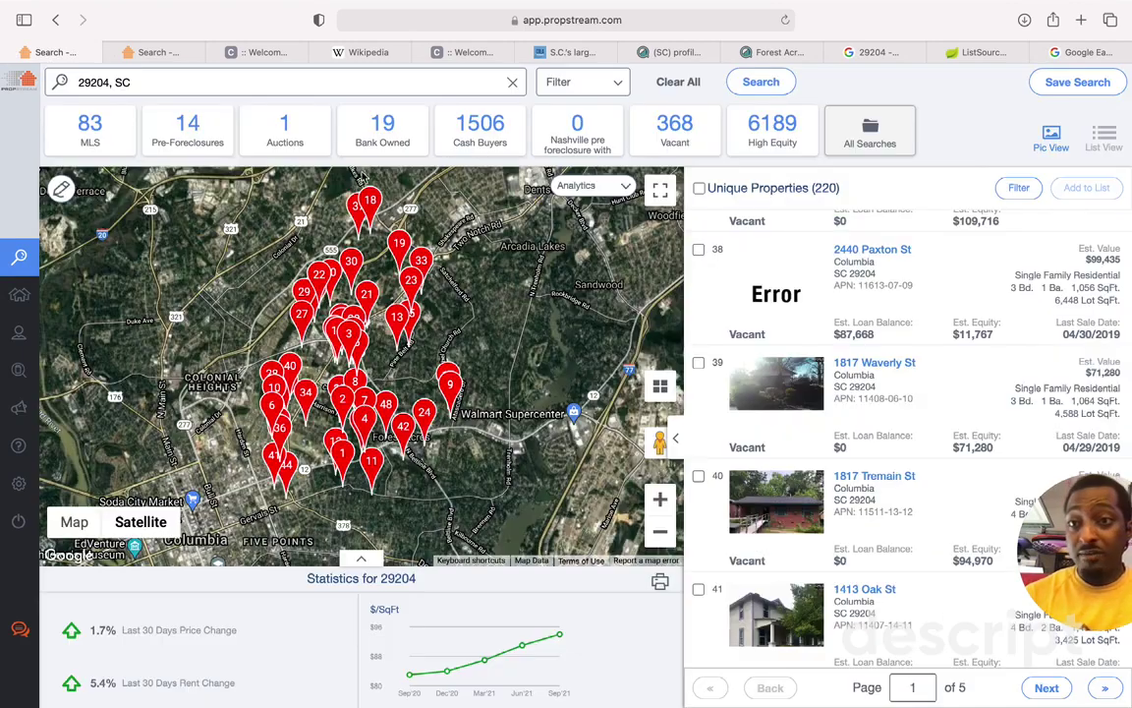
{"action": "mouse_move", "coordinate": [44, 396]}
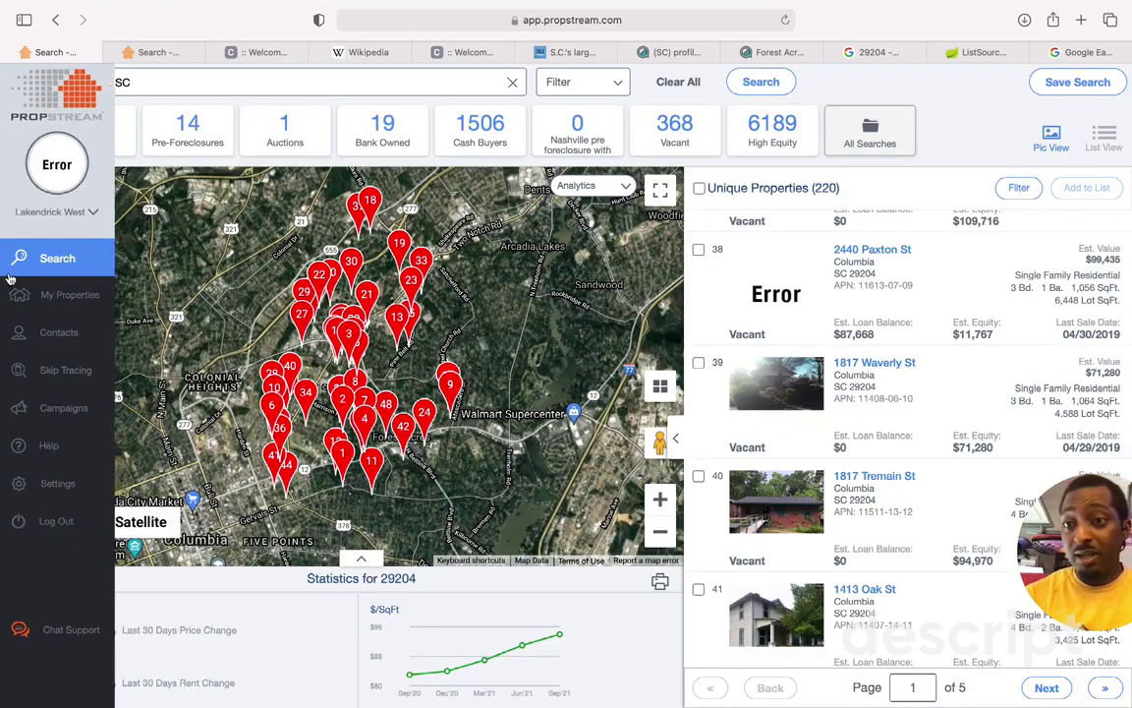
{"action": "left_click", "coordinate": [76, 294]}
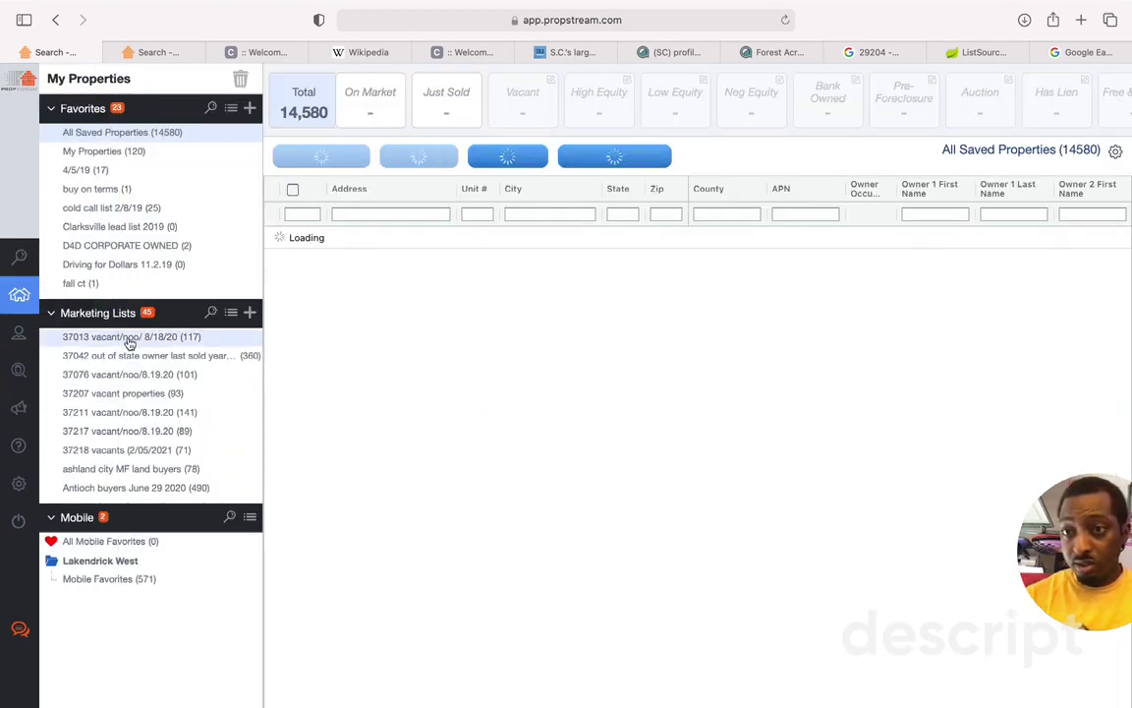
{"action": "mouse_move", "coordinate": [3, 326]}
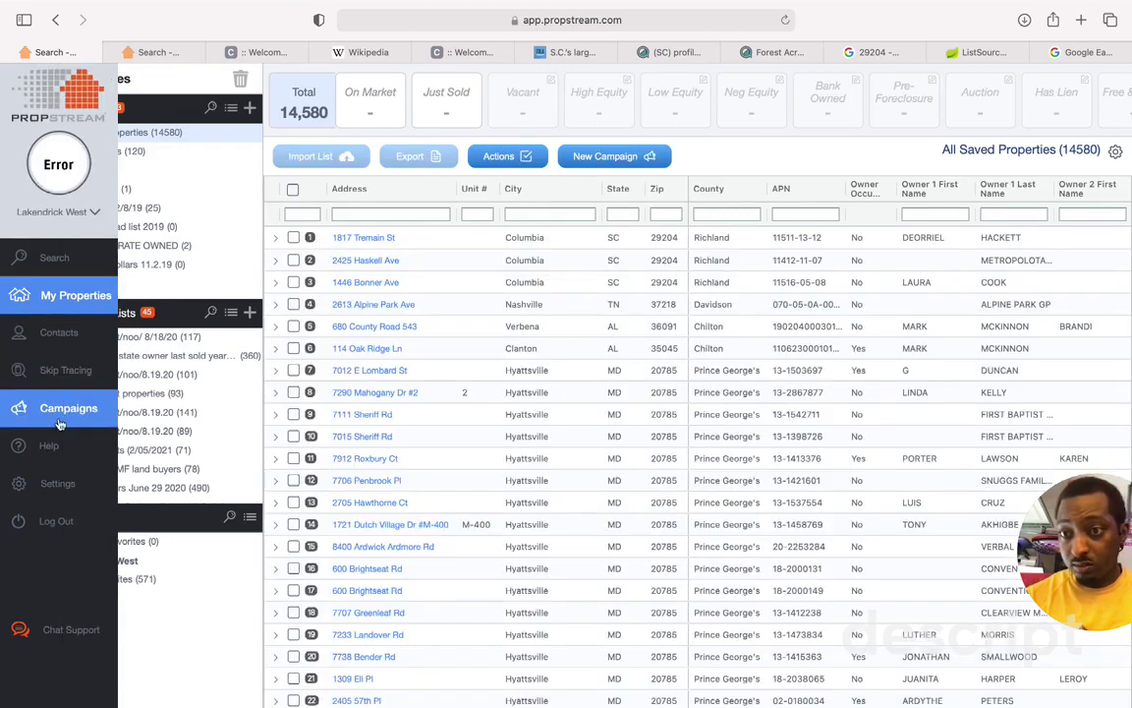
{"action": "left_click", "coordinate": [51, 259]}
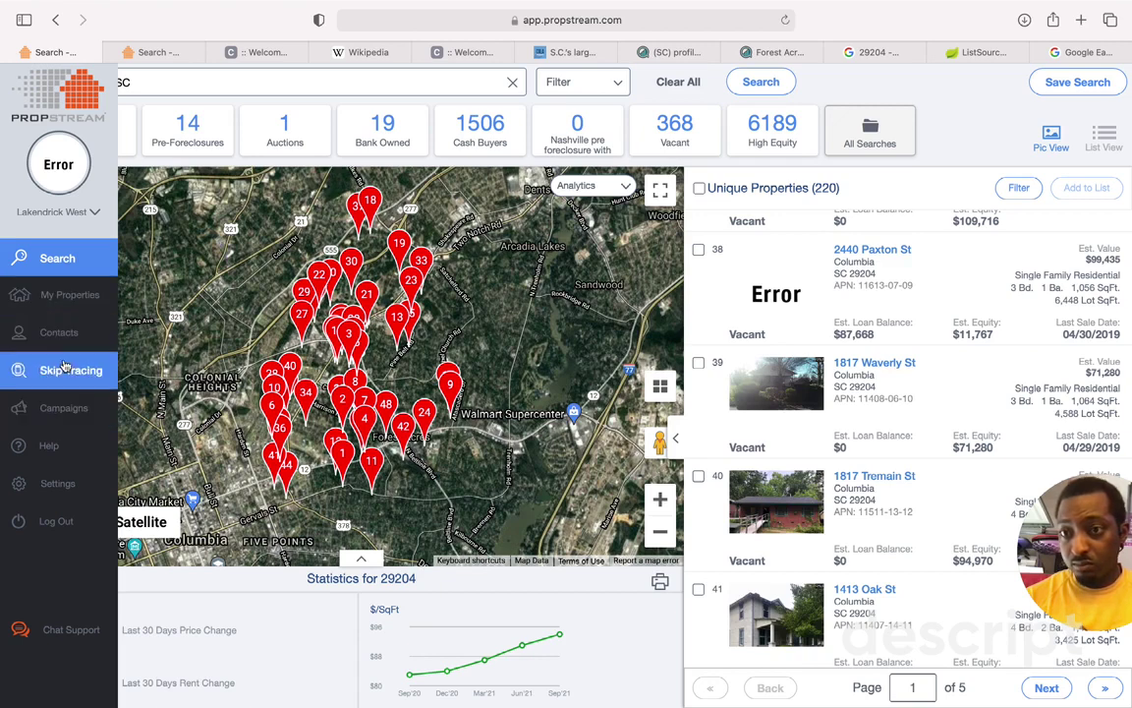
{"action": "left_click", "coordinate": [63, 295]}
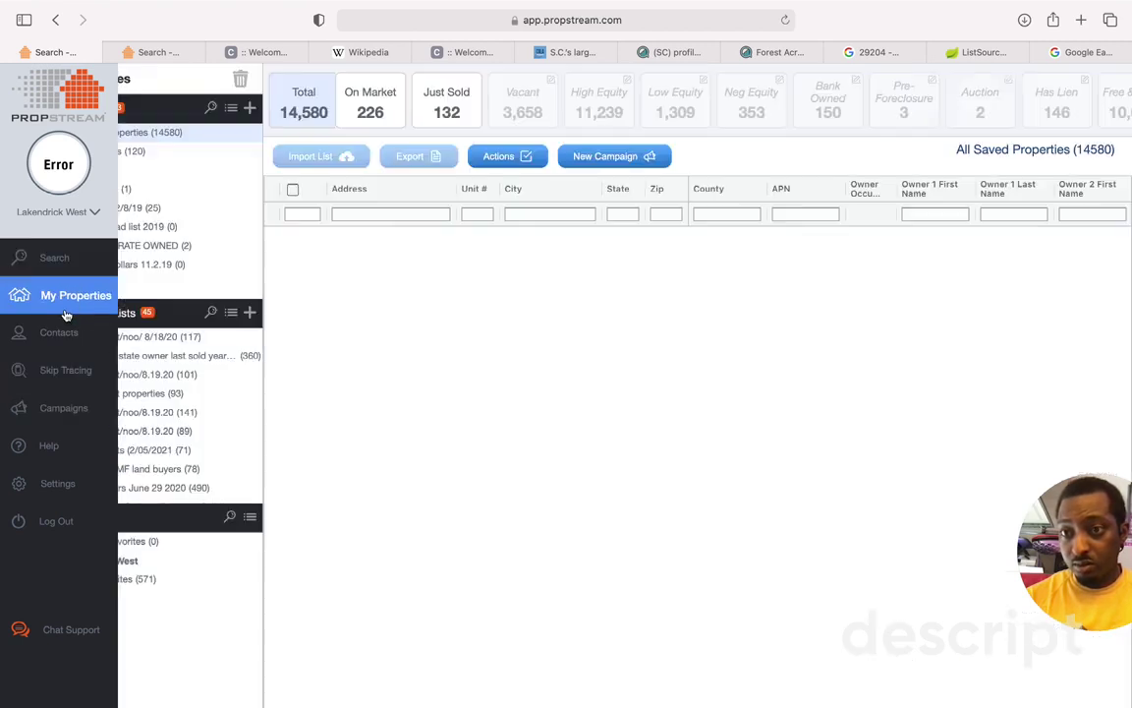
{"action": "scroll", "coordinate": [129, 383], "scroll_direction": "down", "scroll_amount": 2}
{"action": "scroll", "coordinate": [129, 383], "scroll_direction": "down", "scroll_amount": 10}
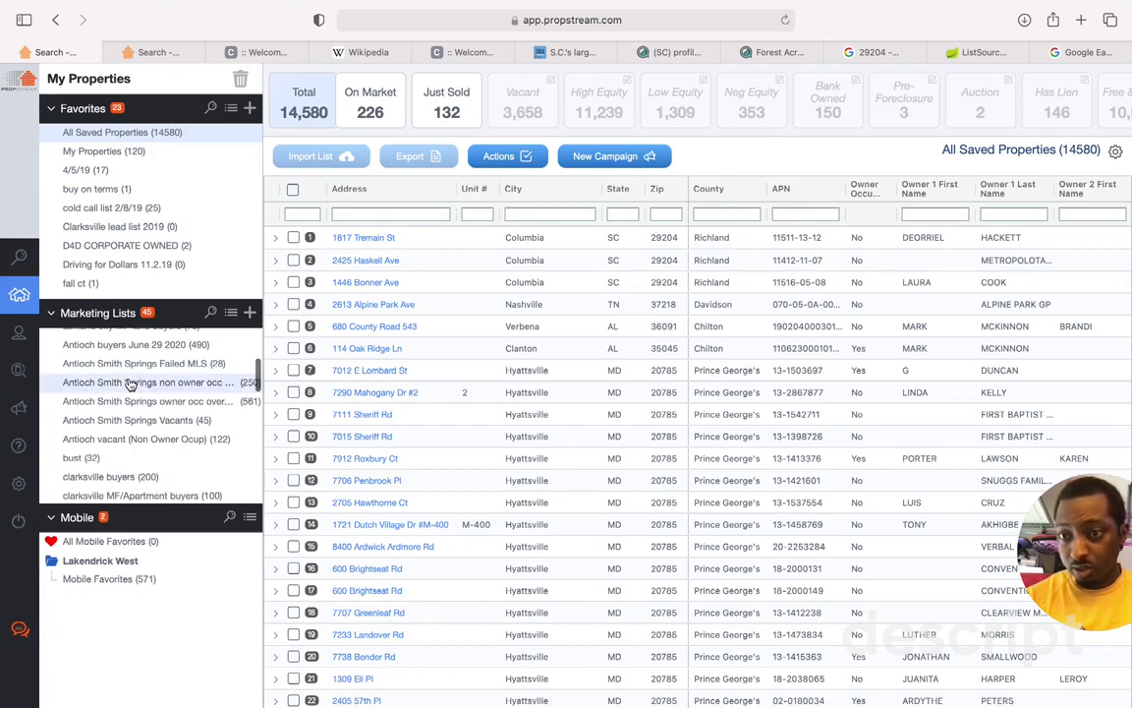
{"action": "scroll", "coordinate": [129, 384], "scroll_direction": "up", "scroll_amount": 5}
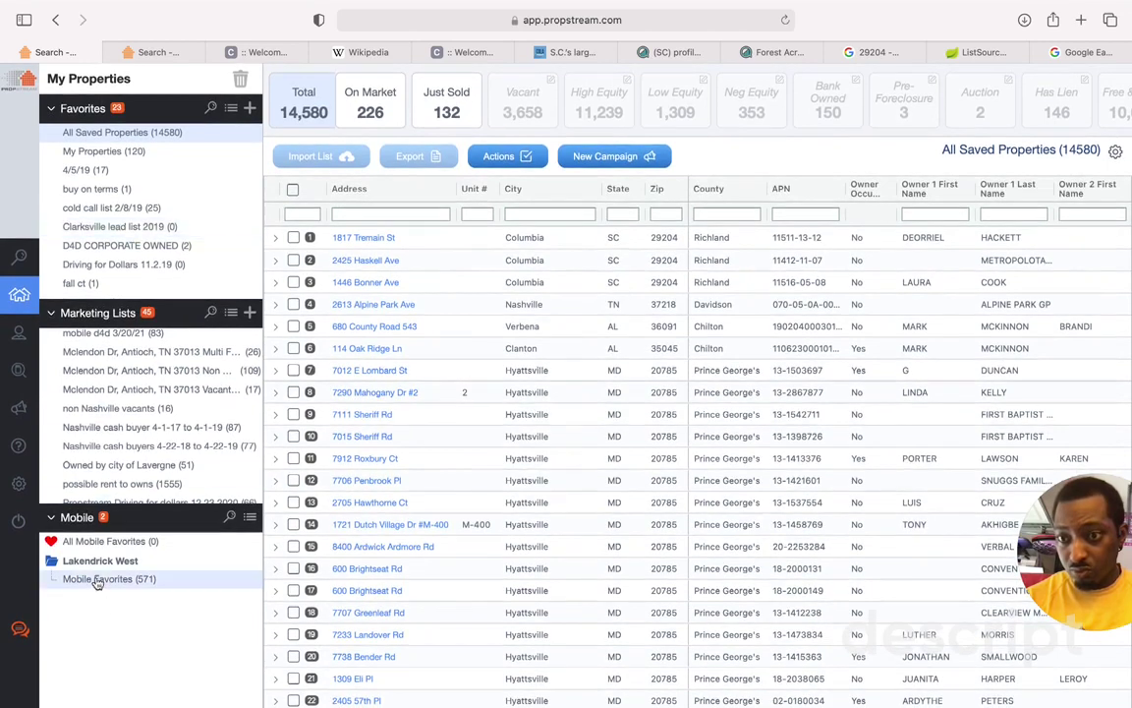
{"action": "left_click", "coordinate": [51, 517]}
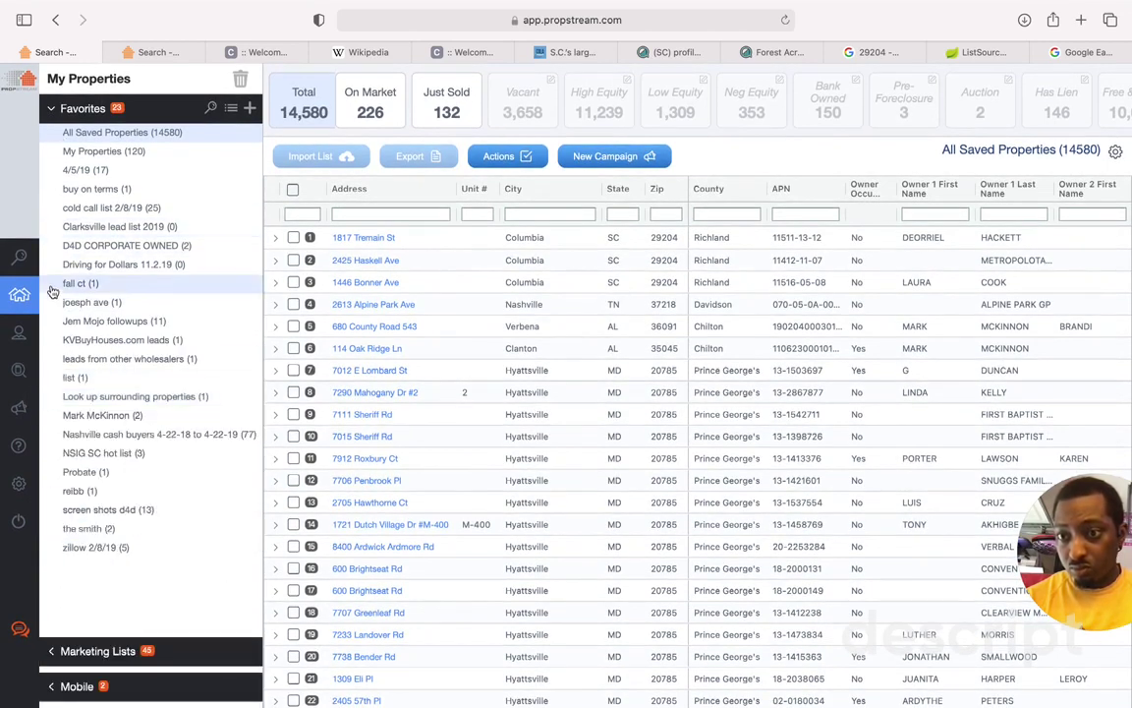
{"action": "left_click", "coordinate": [77, 454]}
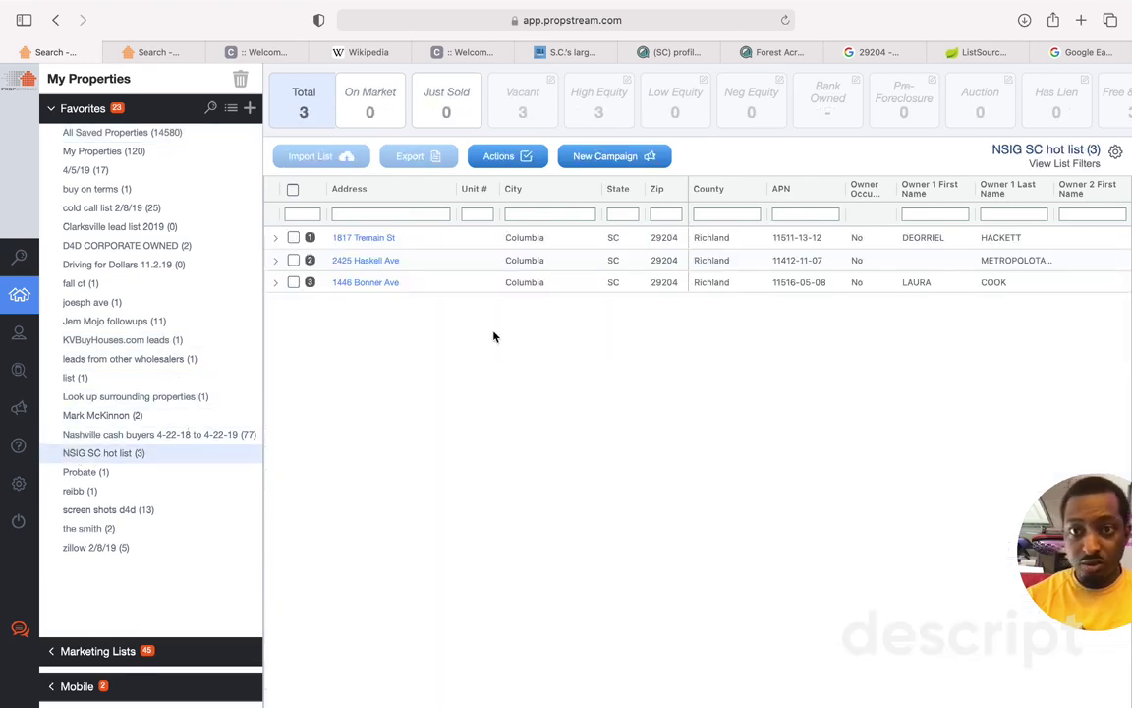
Step: Select all three hot-list properties and start a skip trace on them
{"action": "left_click", "coordinate": [293, 189]}
{"action": "left_click", "coordinate": [518, 164]}
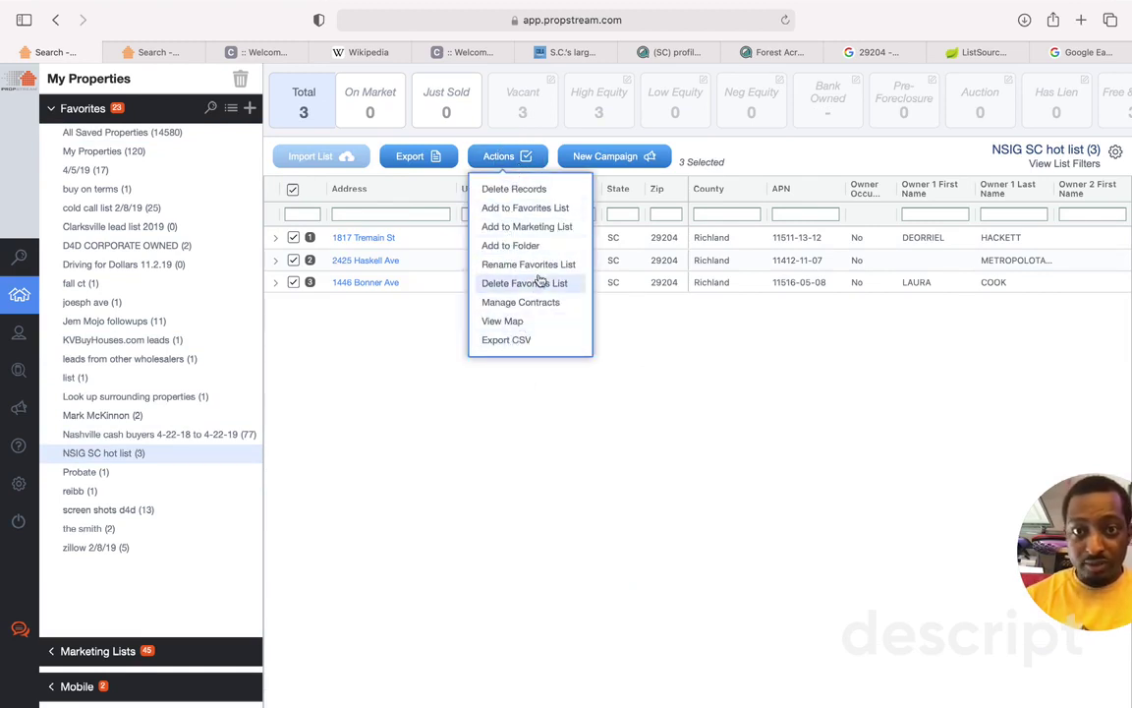
{"action": "left_click", "coordinate": [570, 418]}
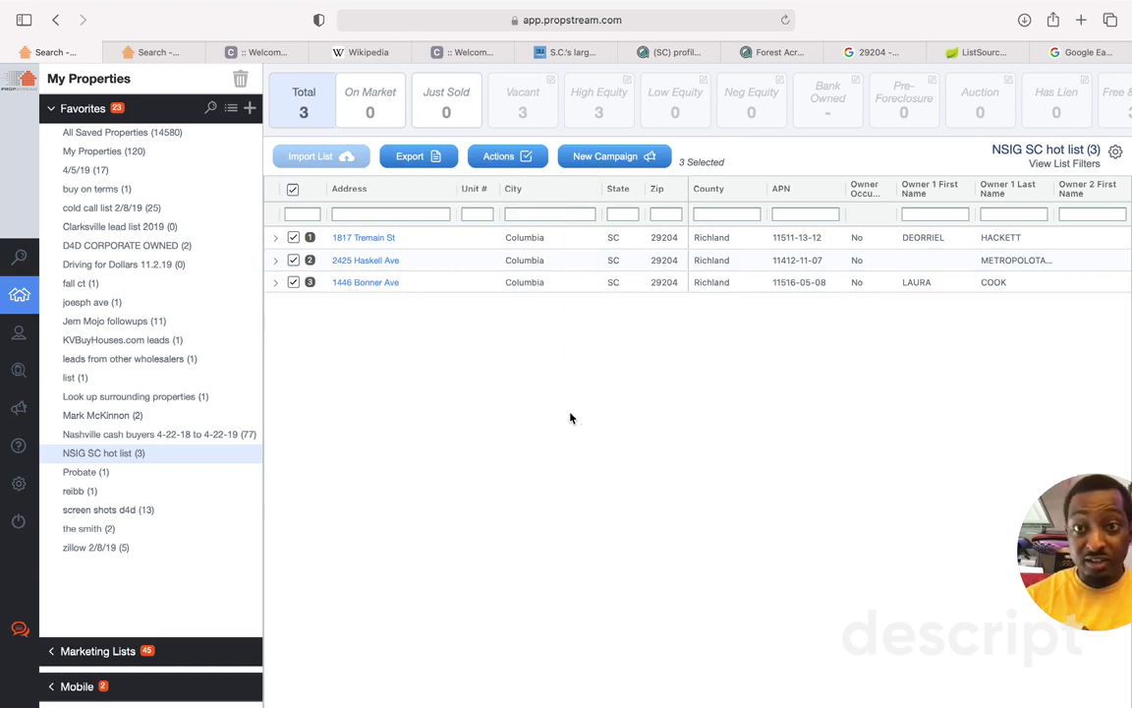
{"action": "mouse_move", "coordinate": [3, 334]}
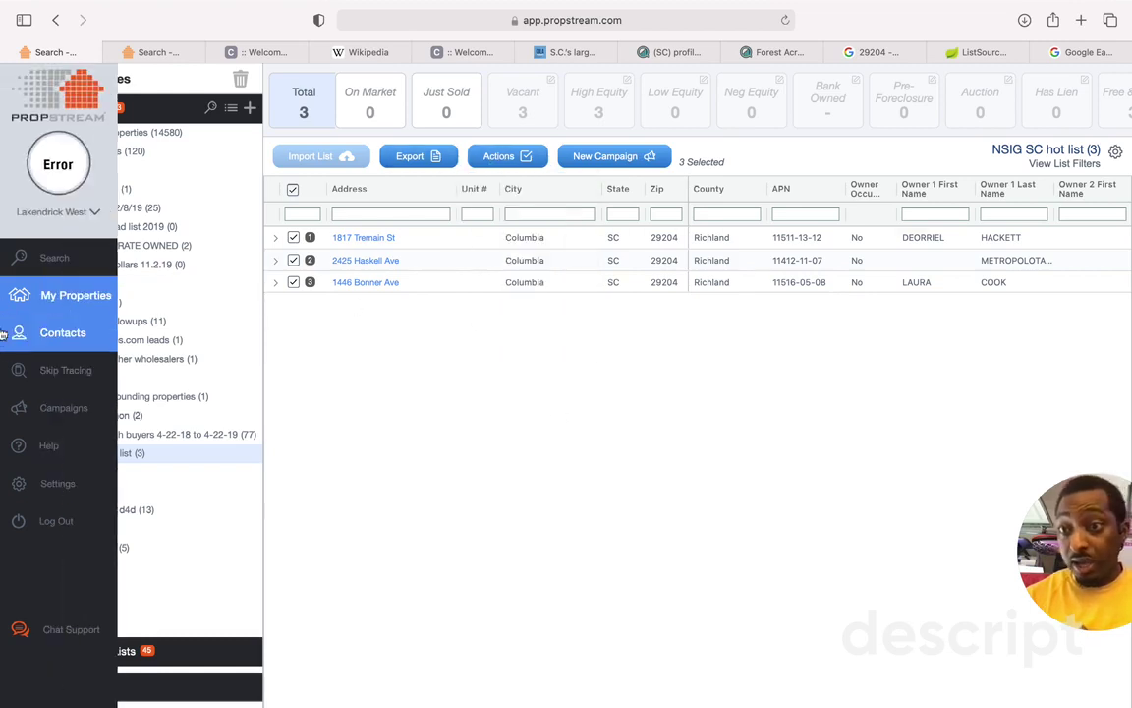
{"action": "left_click", "coordinate": [61, 369]}
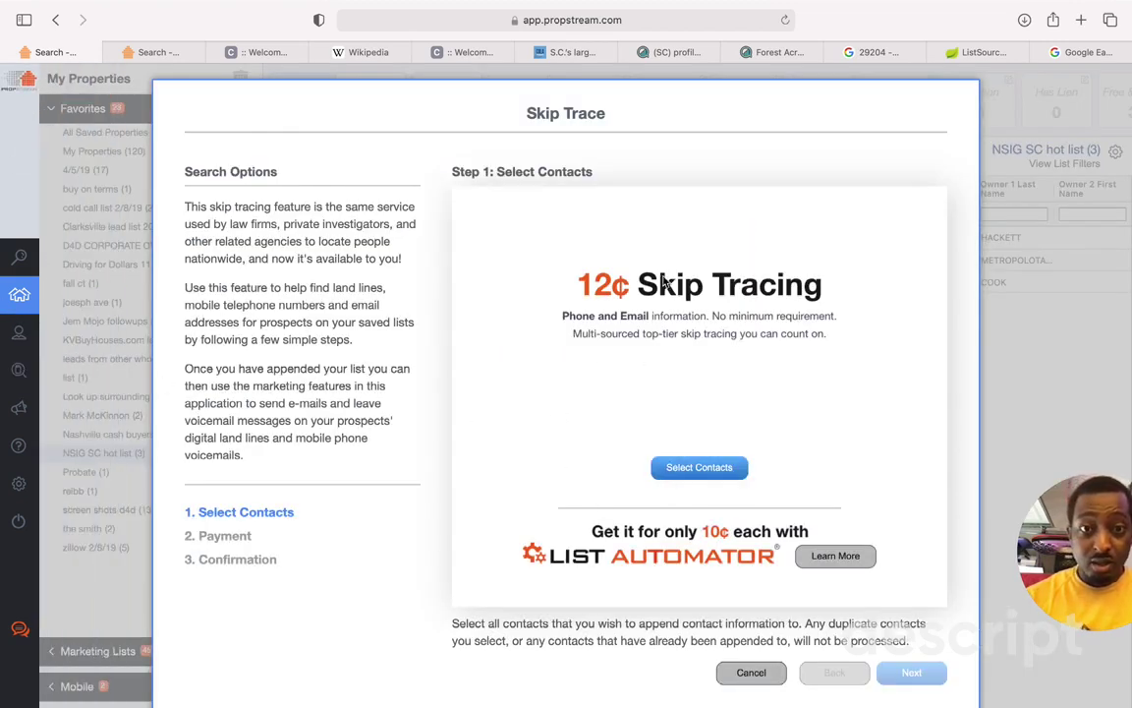
Step: Load the NSIG SC hot list contacts, add all three owners, and confirm them
{"action": "left_click", "coordinate": [706, 469]}
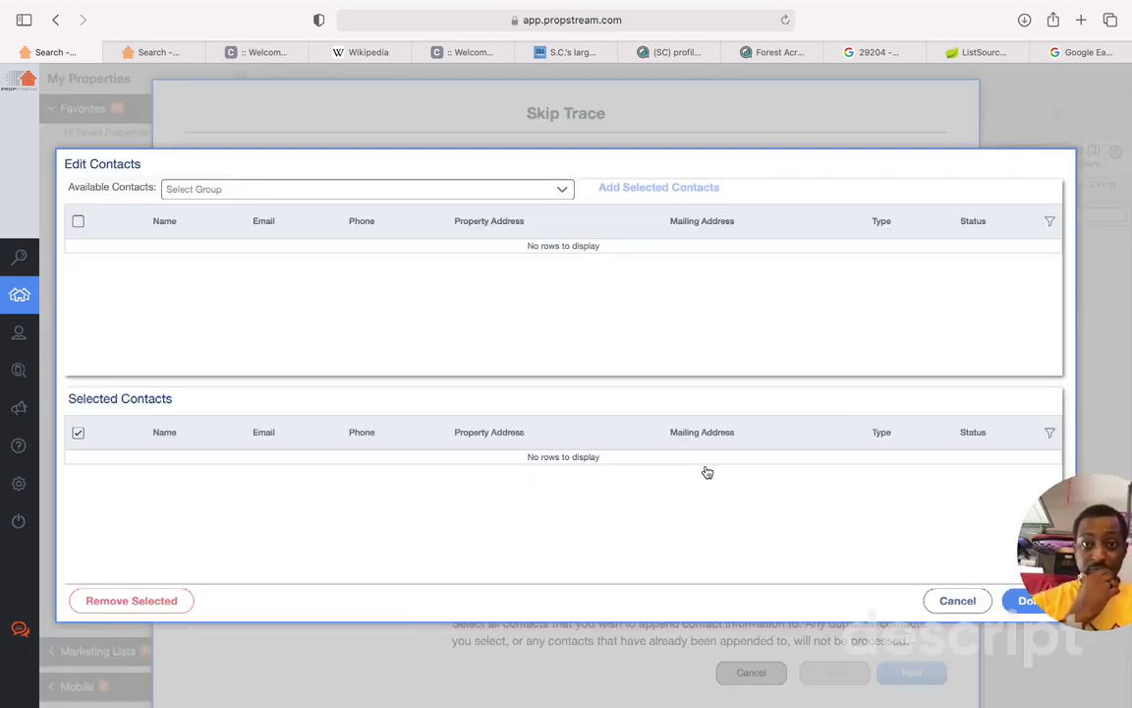
{"action": "left_click", "coordinate": [312, 193]}
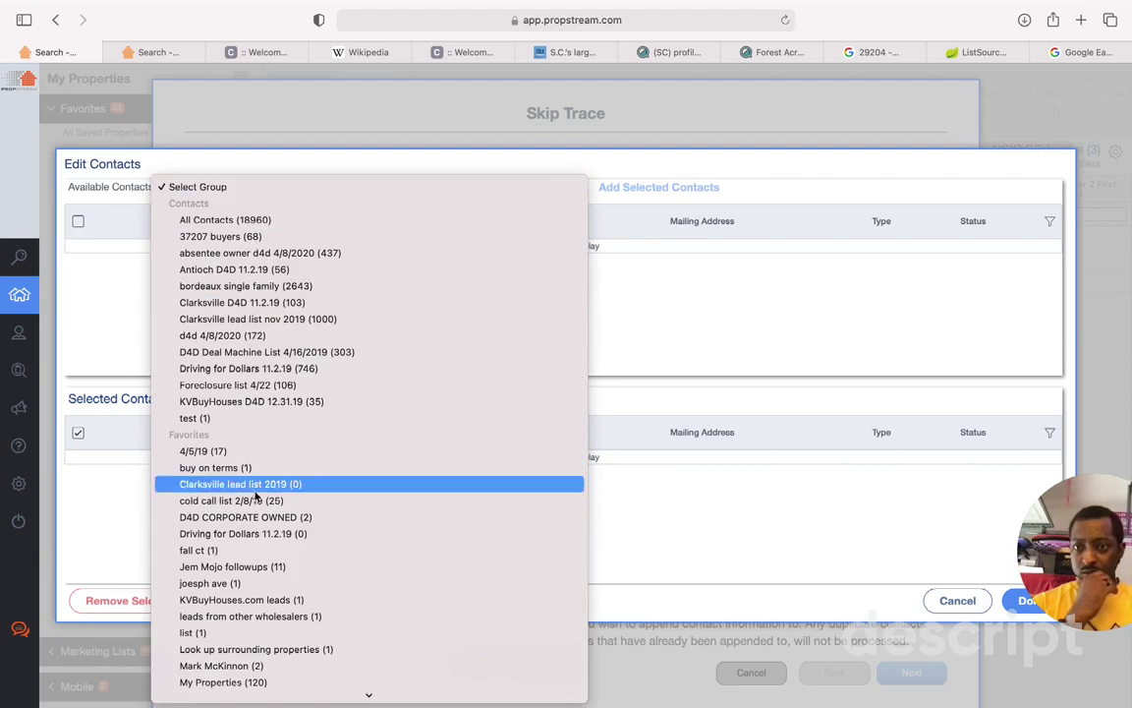
{"action": "scroll", "coordinate": [232, 618], "scroll_direction": "down", "scroll_amount": 10}
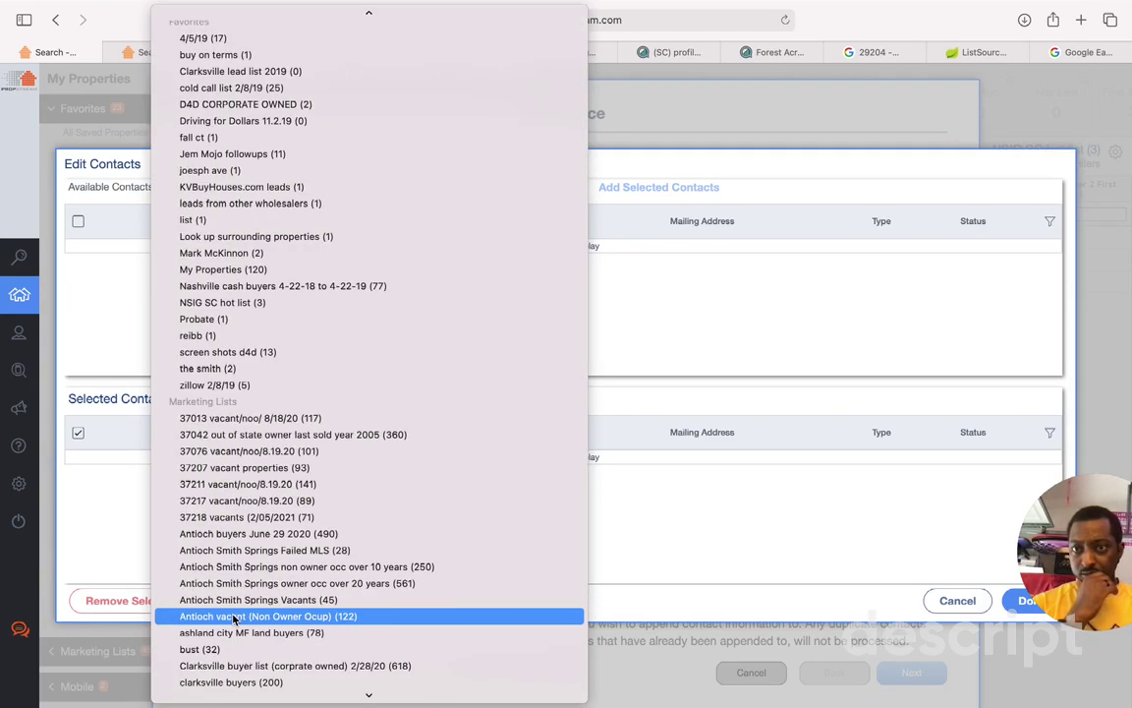
{"action": "left_click", "coordinate": [245, 304]}
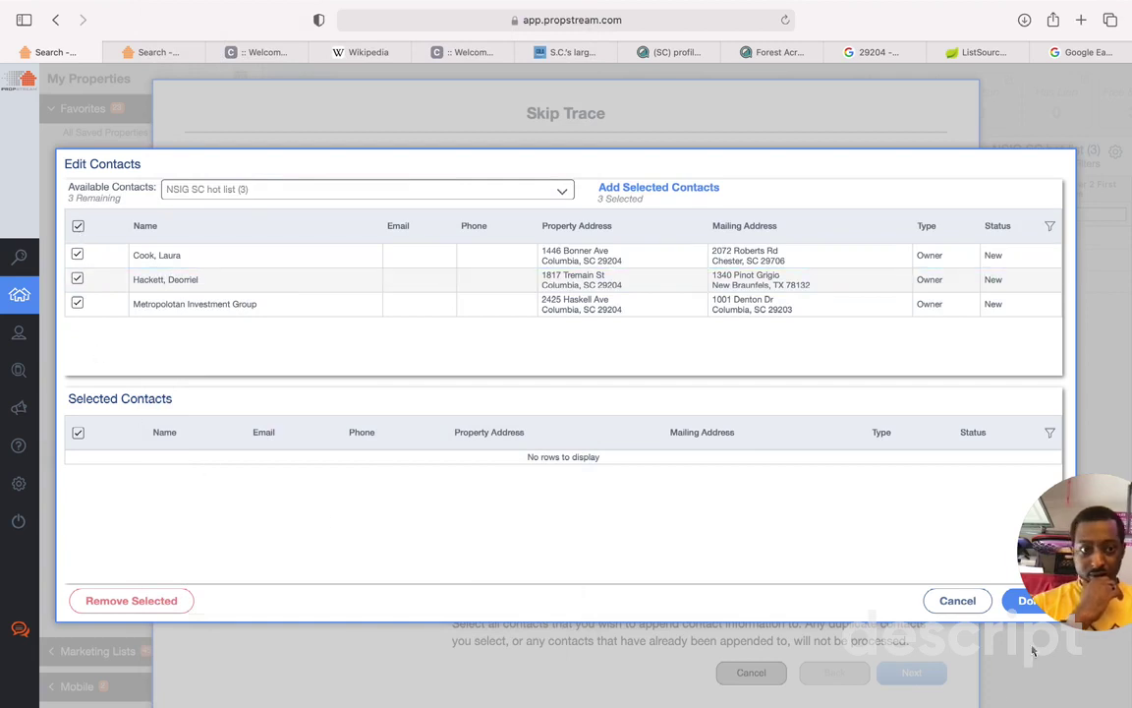
{"action": "left_click", "coordinate": [656, 190]}
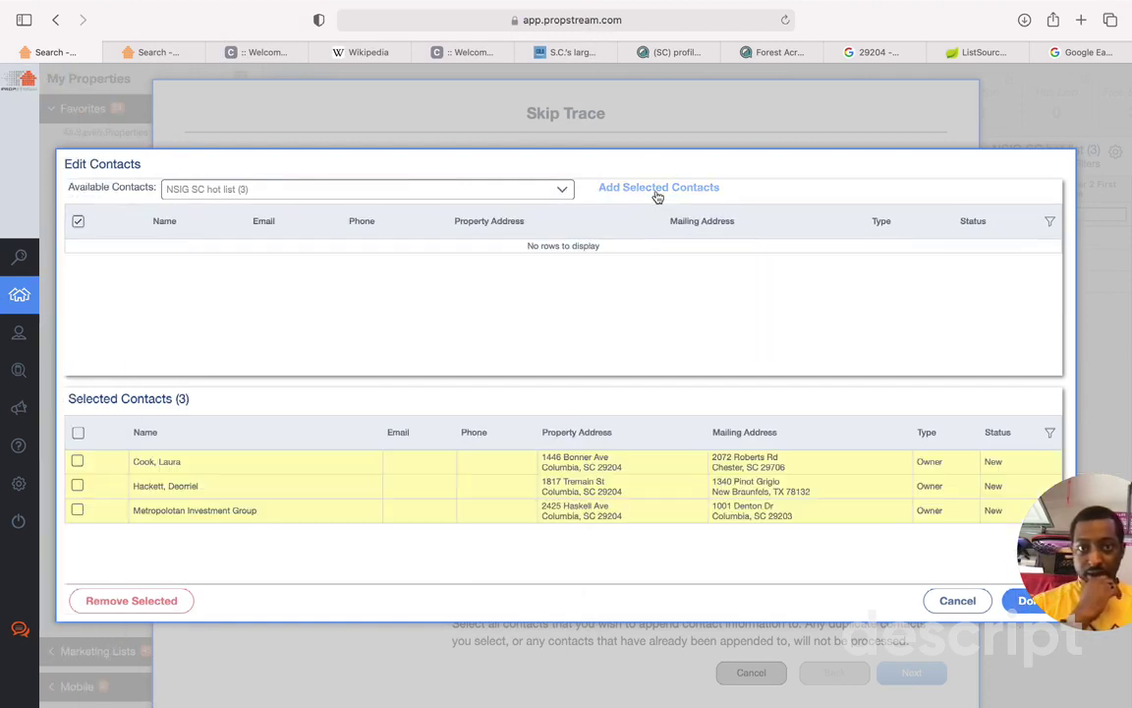
{"action": "left_click", "coordinate": [1006, 609]}
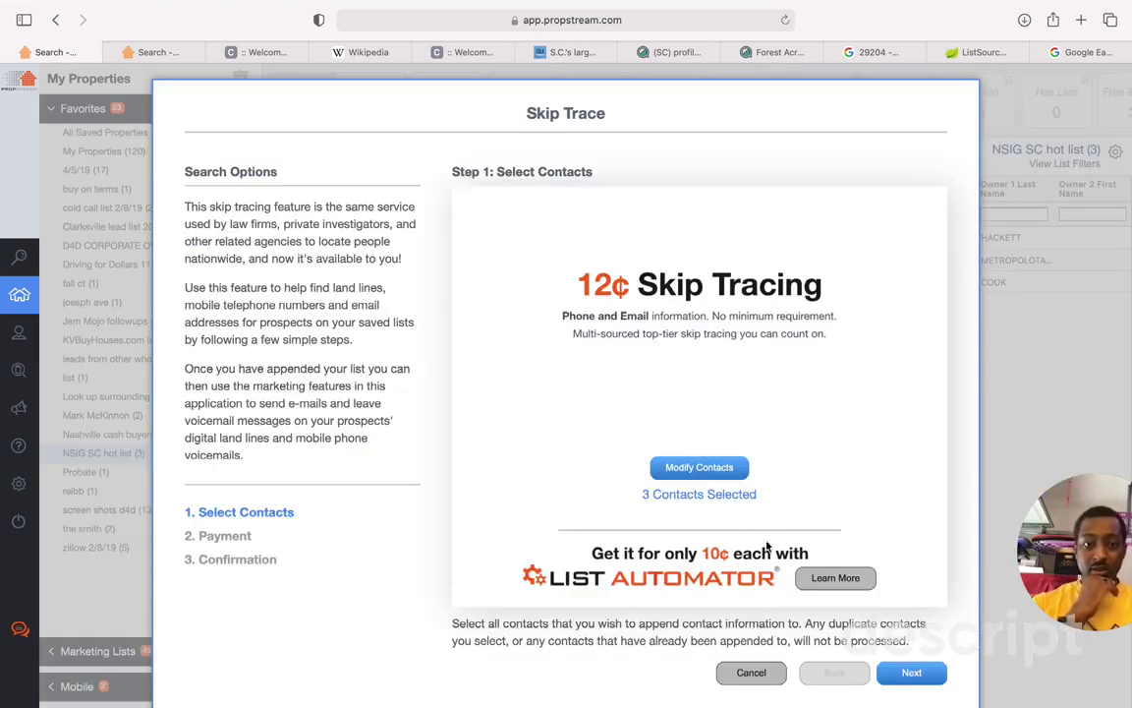
Step: Review the $0.24 skip-trace quote, then back out and cancel without ordering
{"action": "left_click", "coordinate": [912, 674]}
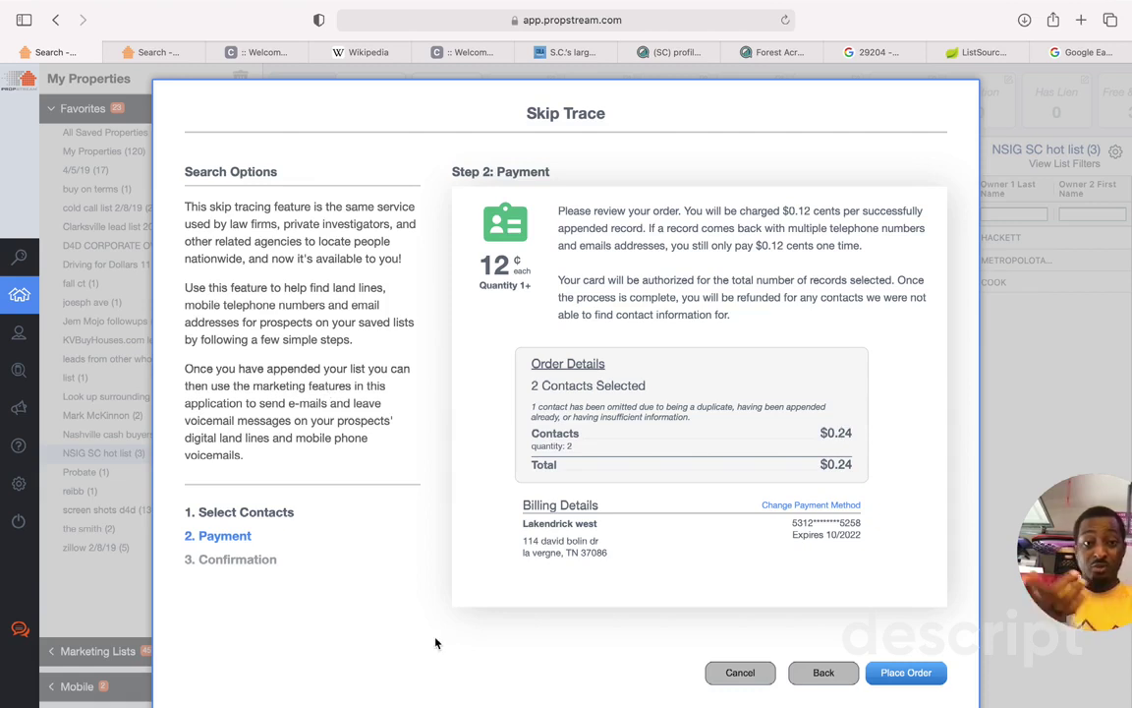
{"action": "left_click", "coordinate": [822, 674]}
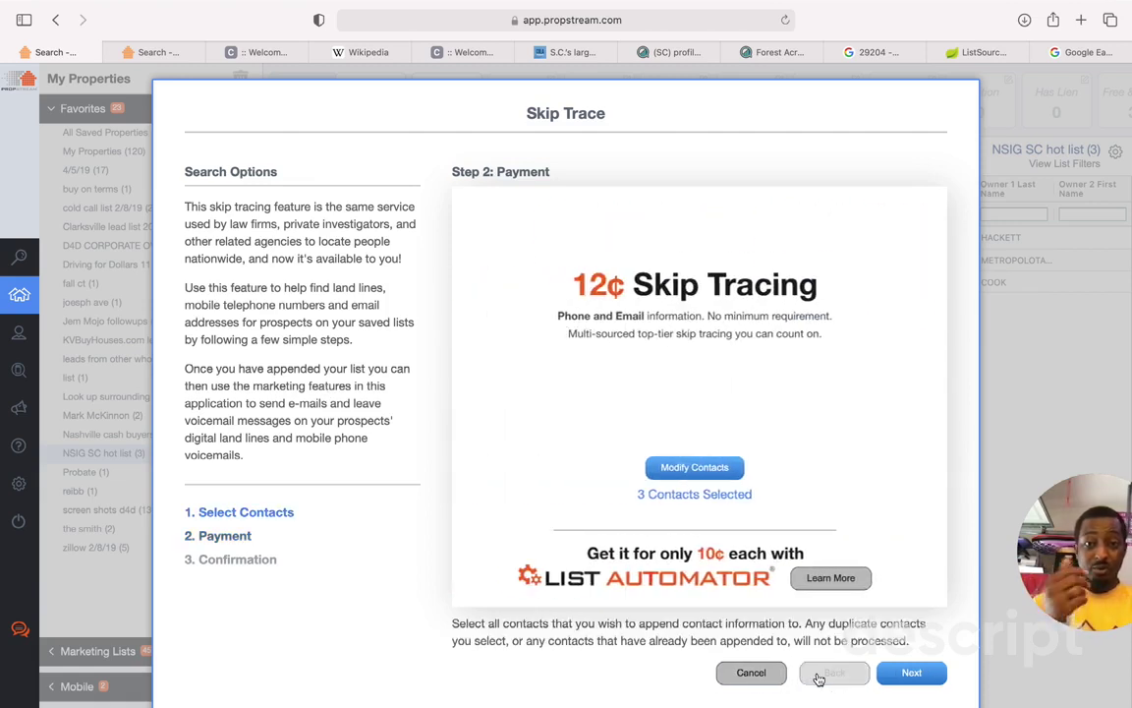
{"action": "left_click", "coordinate": [751, 673]}
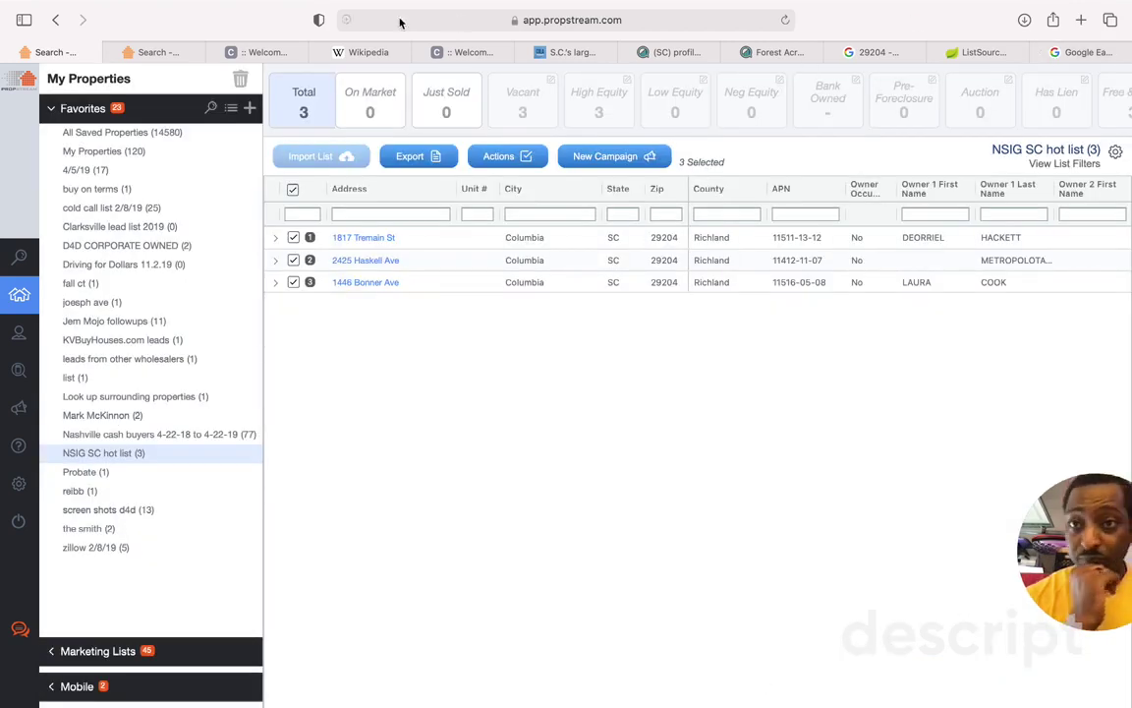
Step: Add Columbia, SC 29204 to a new project, titled 'NSIG VD4D Columbia, SC 29204'
{"action": "left_click", "coordinate": [1076, 52]}
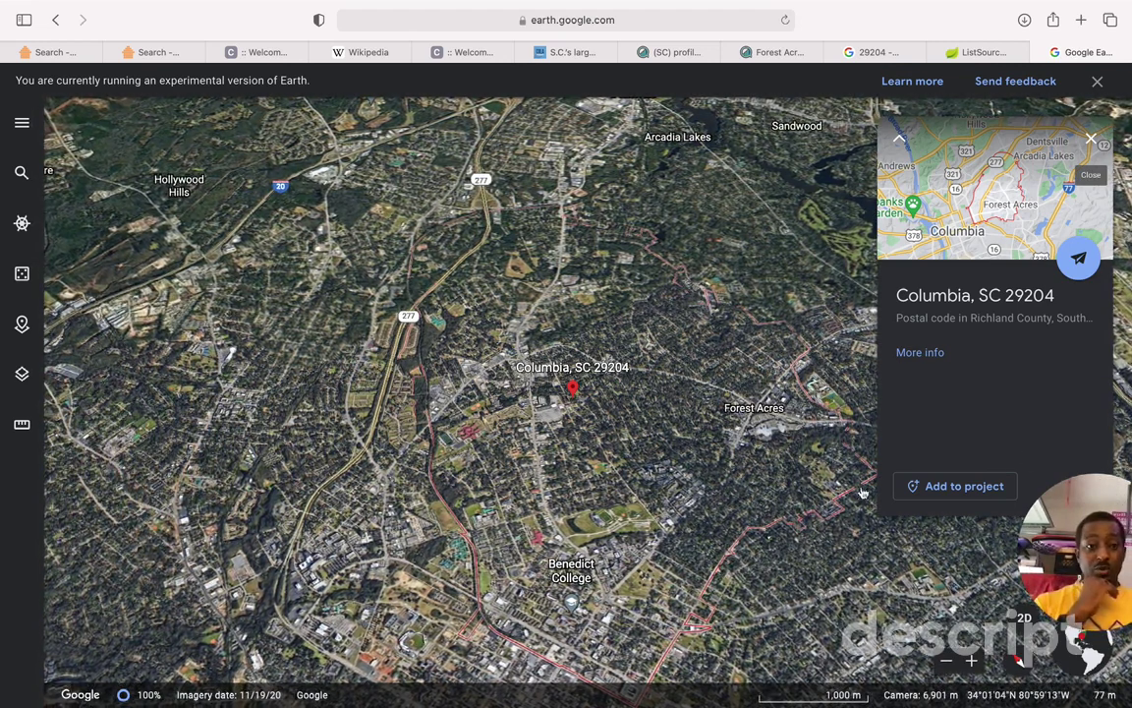
{"action": "left_click", "coordinate": [921, 486]}
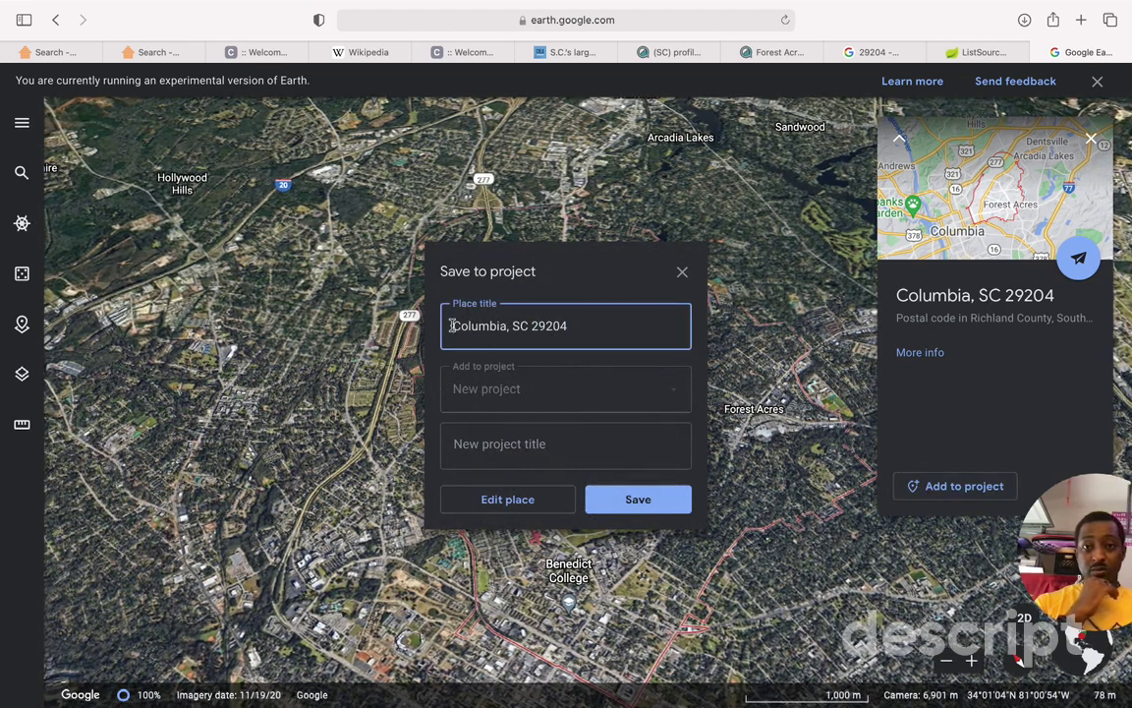
{"action": "type", "text": "NSIG"}
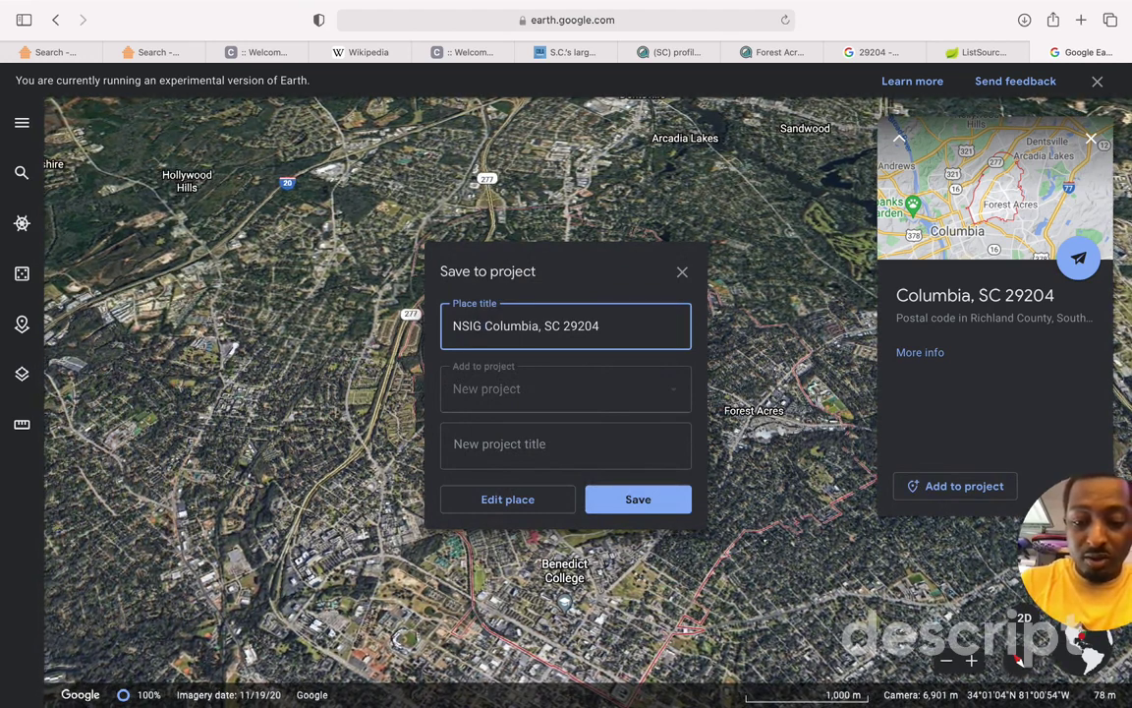
{"action": "type", "text": "VD4D"}
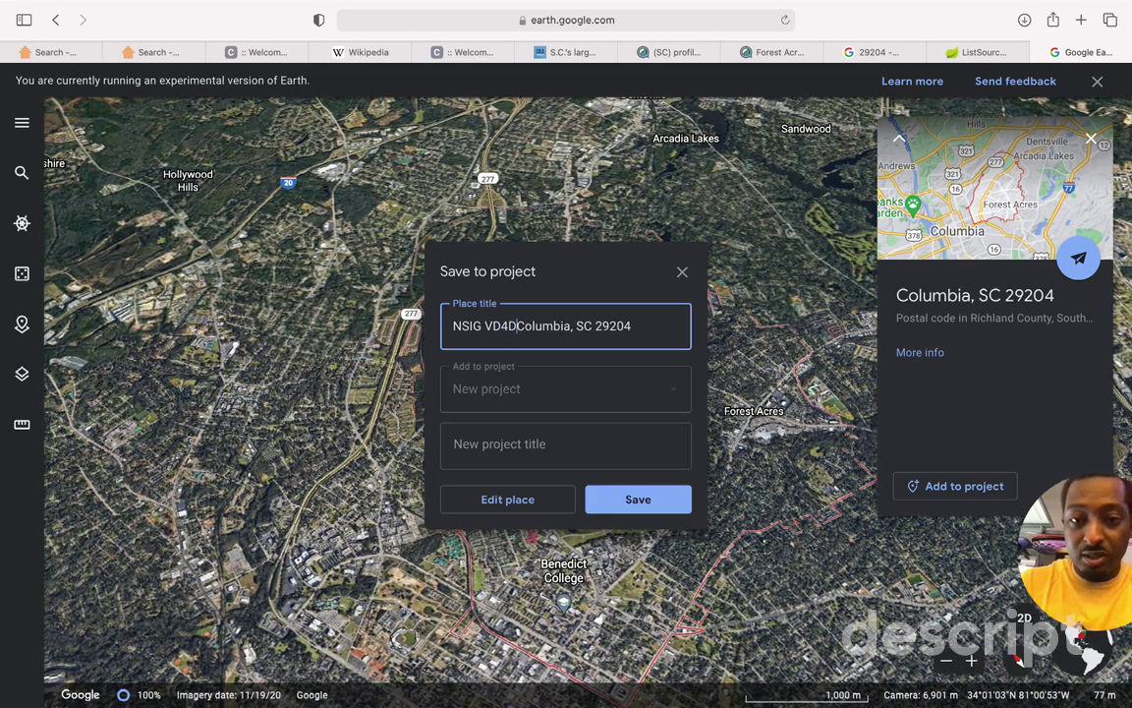
{"action": "left_click", "coordinate": [502, 396]}
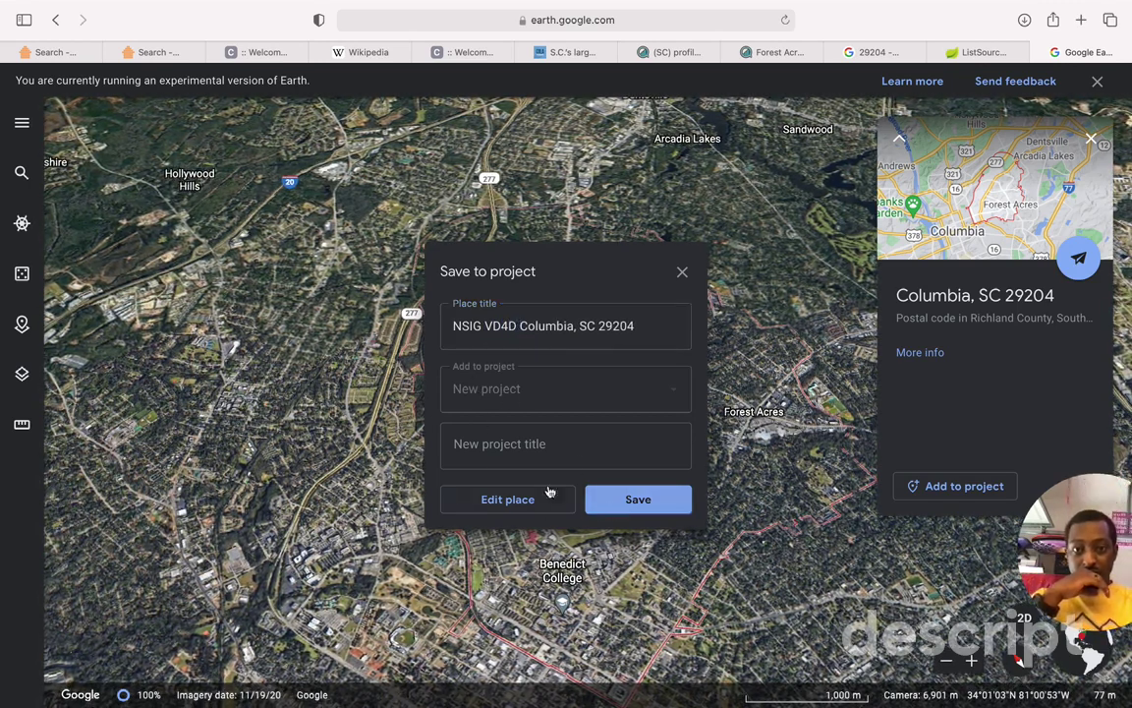
Step: Save the placemark into the new project, zoom in close on it, and open a new tab
{"action": "left_click", "coordinate": [638, 500]}
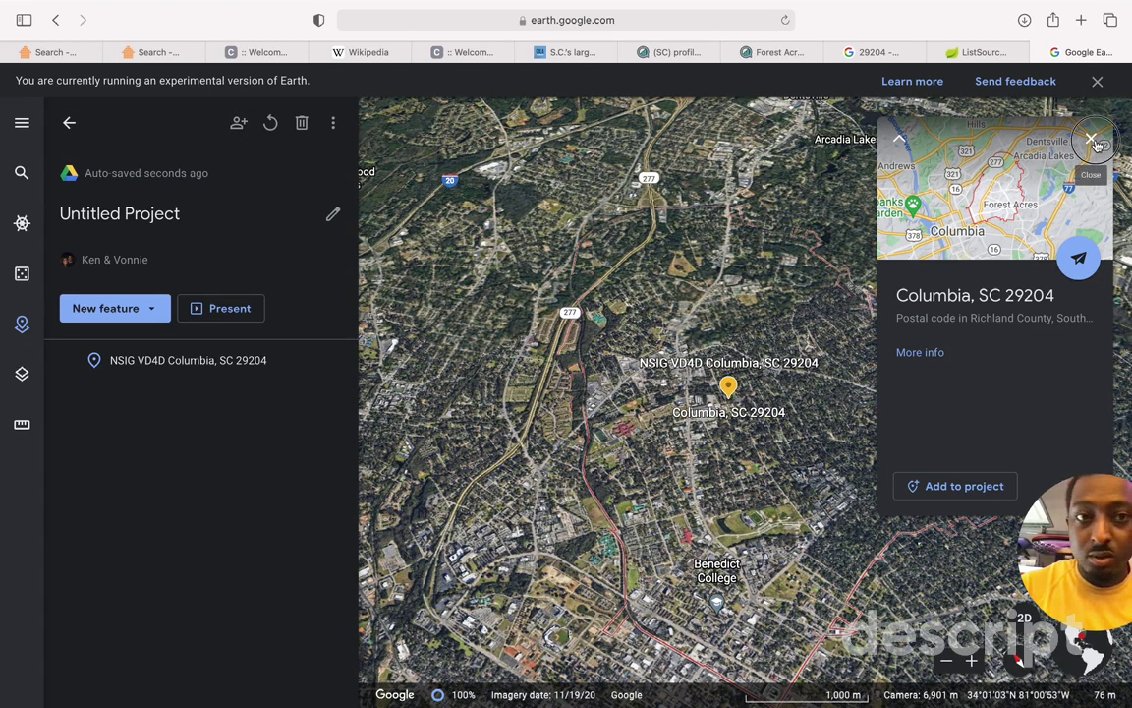
{"action": "left_click", "coordinate": [1092, 140]}
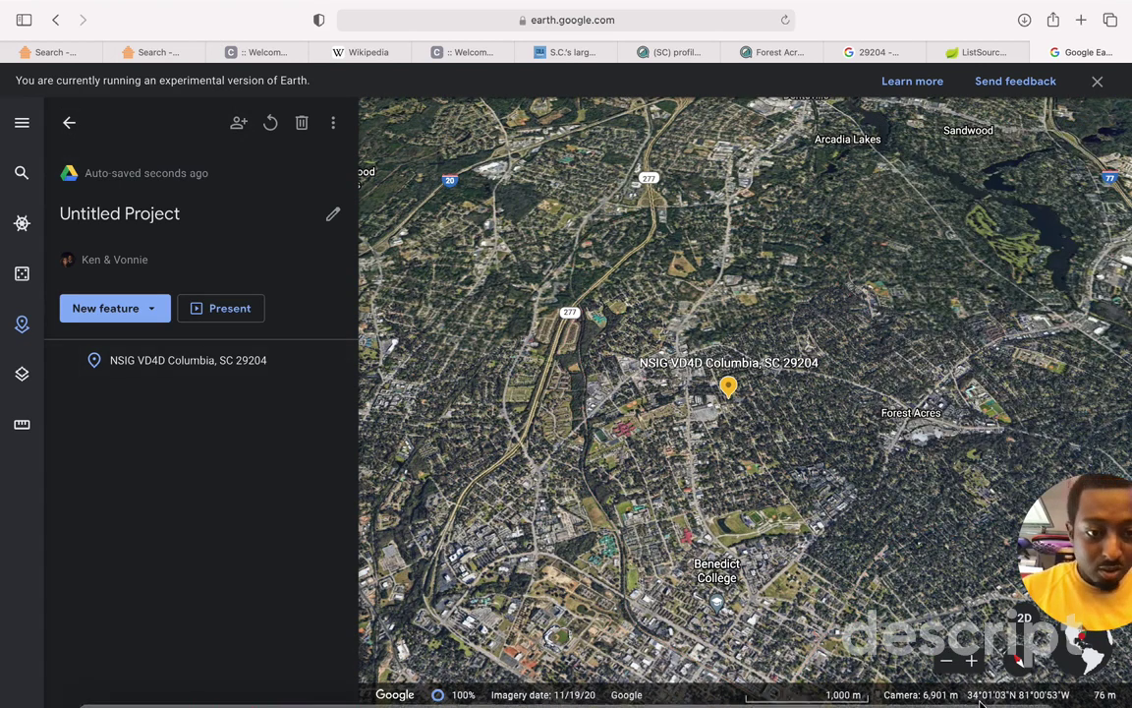
{"action": "left_click", "coordinate": [969, 661]}
{"action": "left_click", "coordinate": [970, 661]}
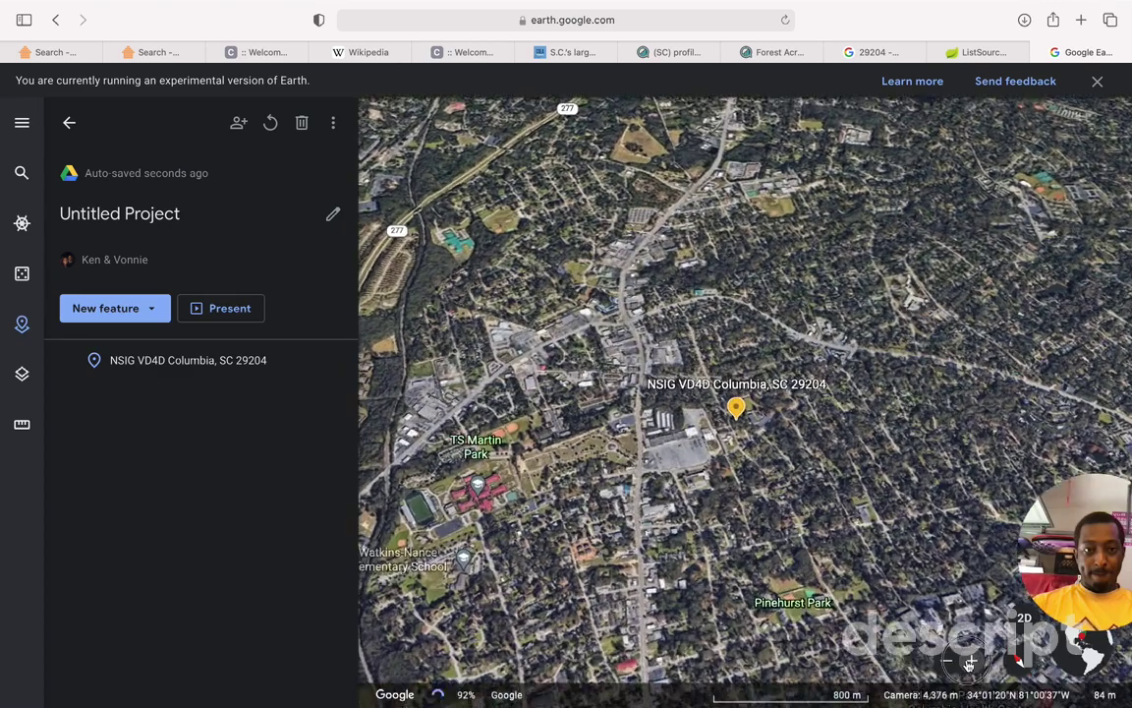
{"action": "left_click", "coordinate": [970, 661]}
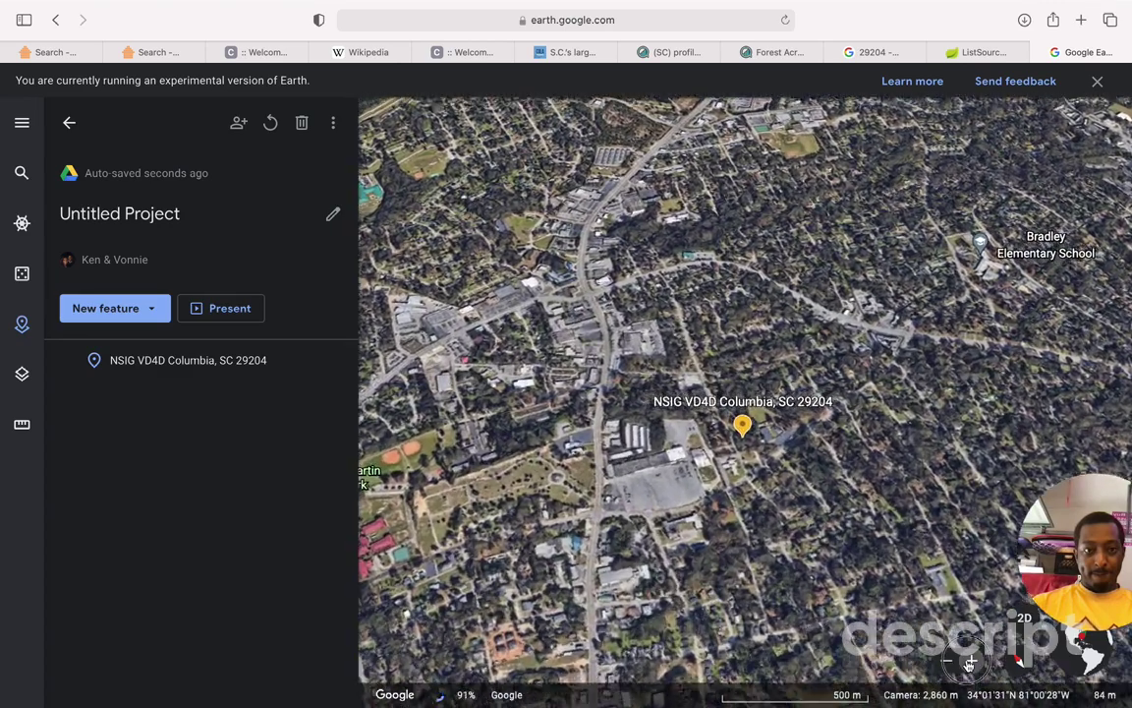
{"action": "left_click", "coordinate": [970, 661]}
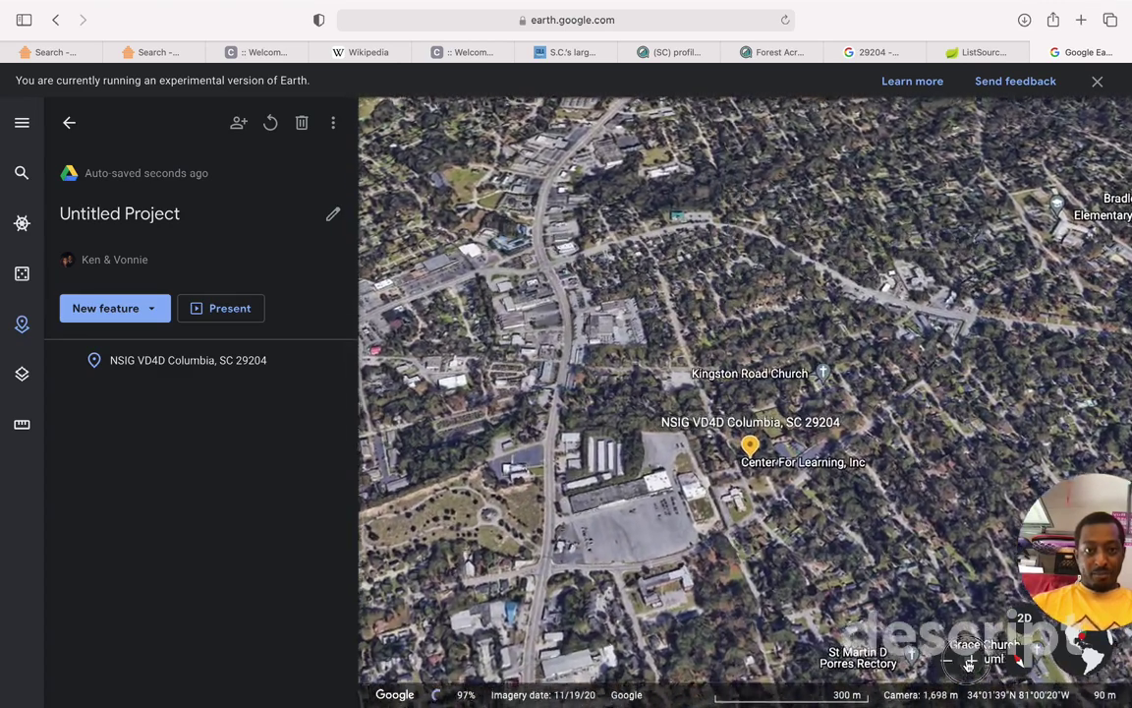
{"action": "left_click", "coordinate": [970, 661]}
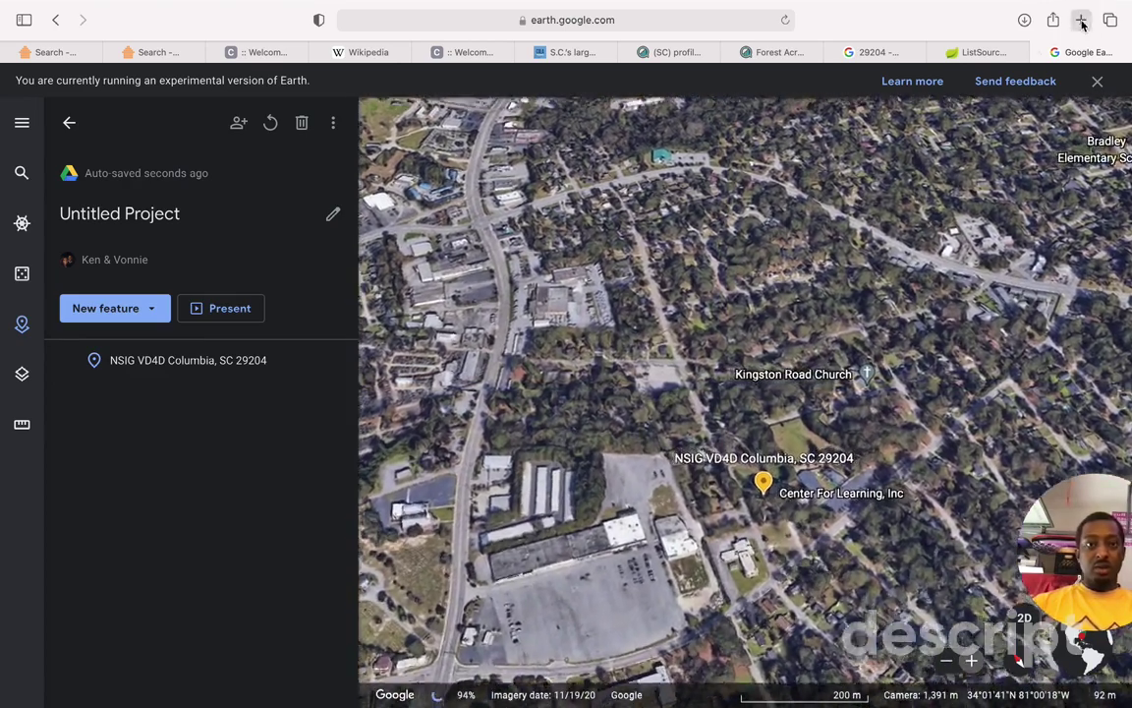
{"action": "left_click", "coordinate": [1081, 20]}
Step: Go to zillow.com and search for homes for sale in 29204
{"action": "type", "text": "zillow.com — Zillow: Real Estate, Apartments, Mortgages & Home Values"}
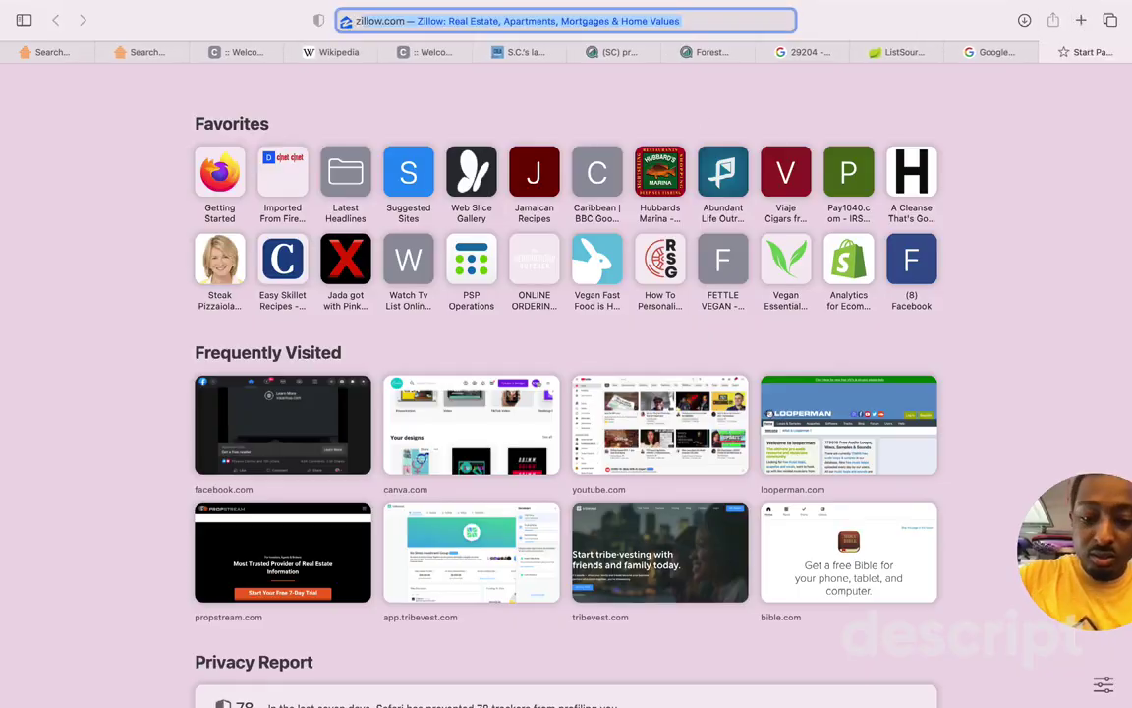
{"action": "key", "text": "Return"}
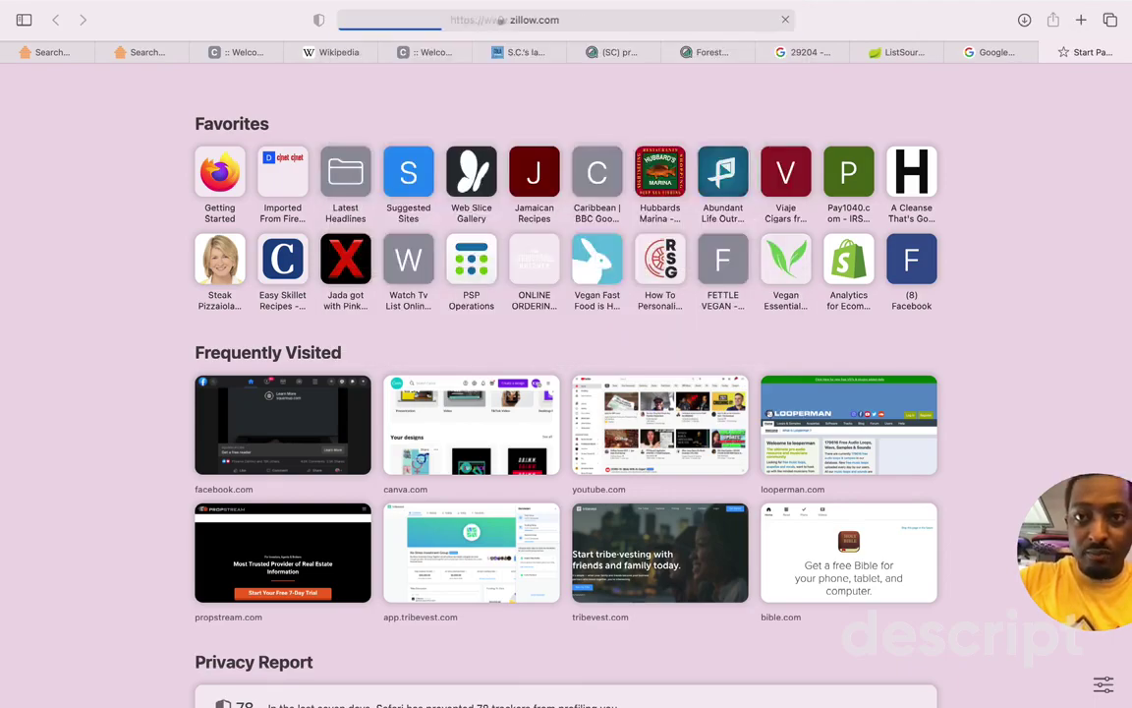
{"action": "left_click", "coordinate": [521, 352]}
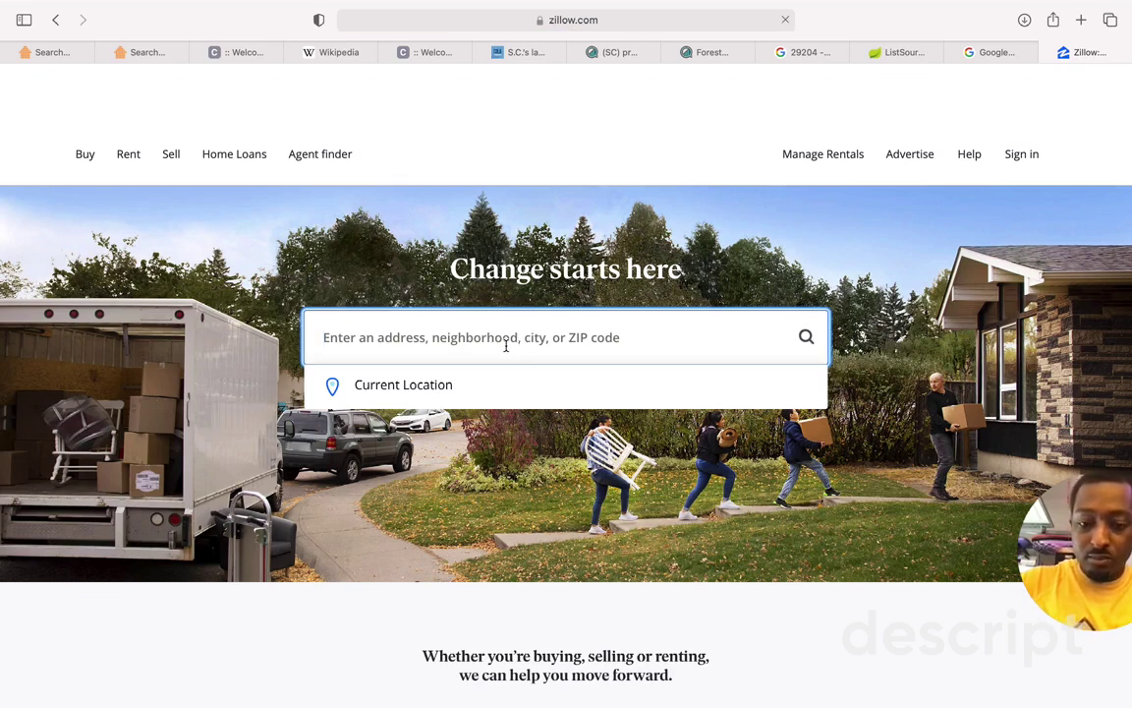
{"action": "type", "text": "29204"}
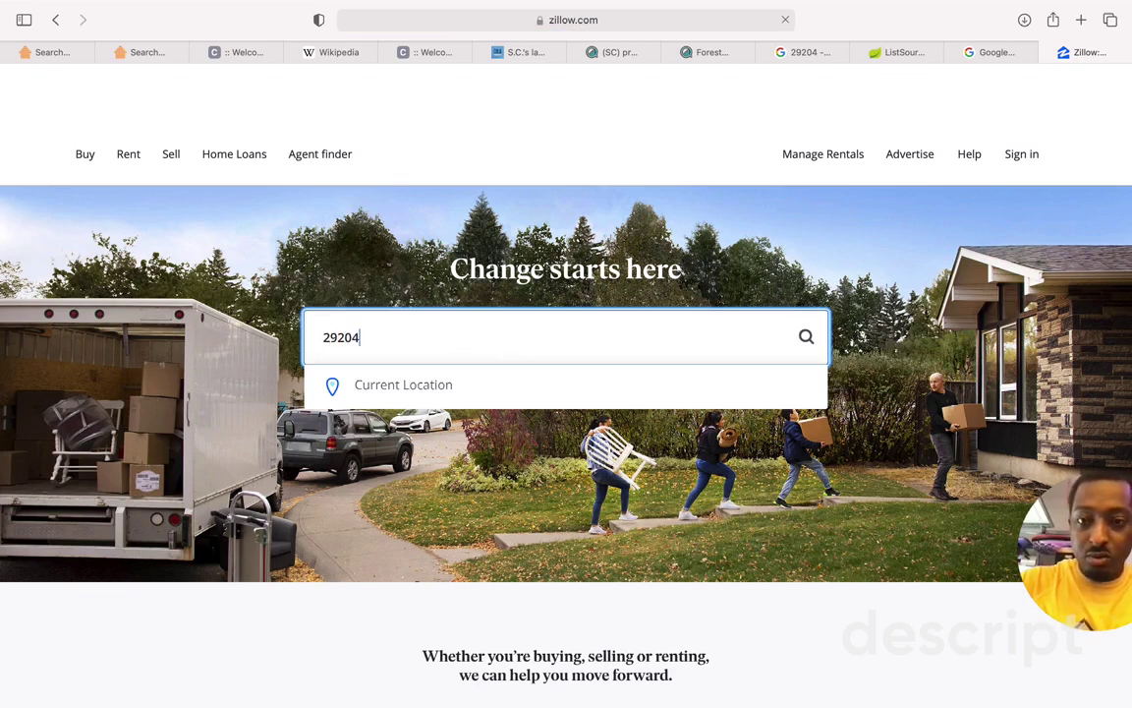
{"action": "key", "text": "Return"}
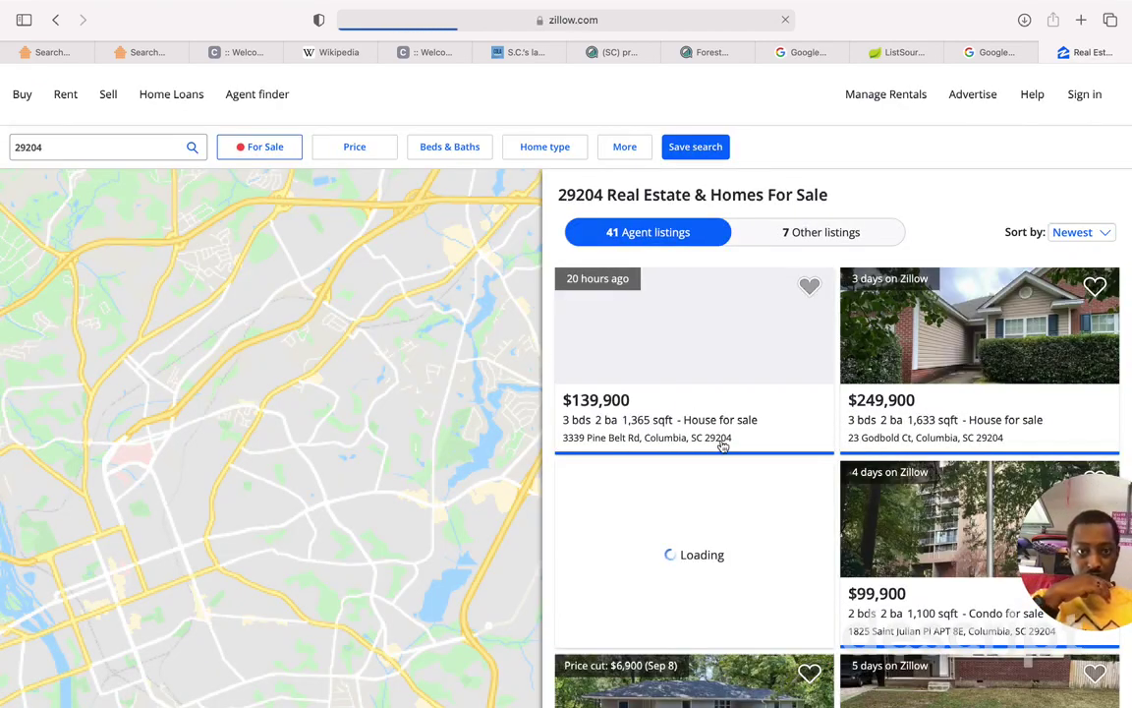
{"action": "scroll", "coordinate": [882, 608], "scroll_direction": "down", "scroll_amount": 6}
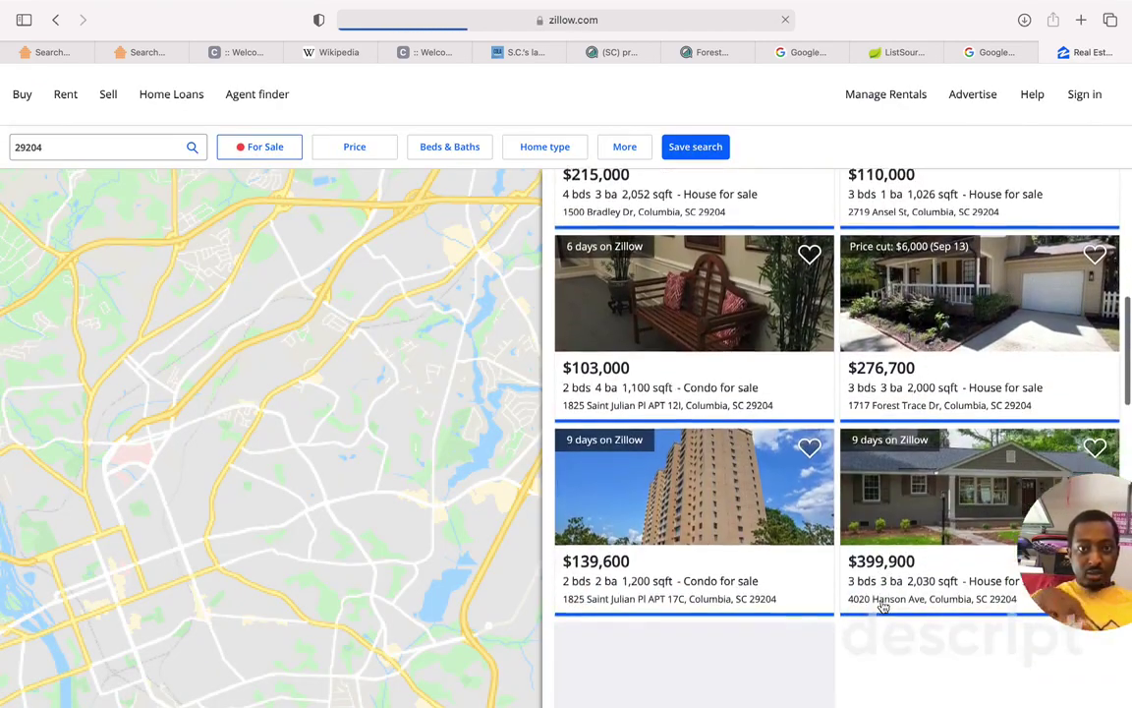
{"action": "scroll", "coordinate": [883, 607], "scroll_direction": "up", "scroll_amount": 2}
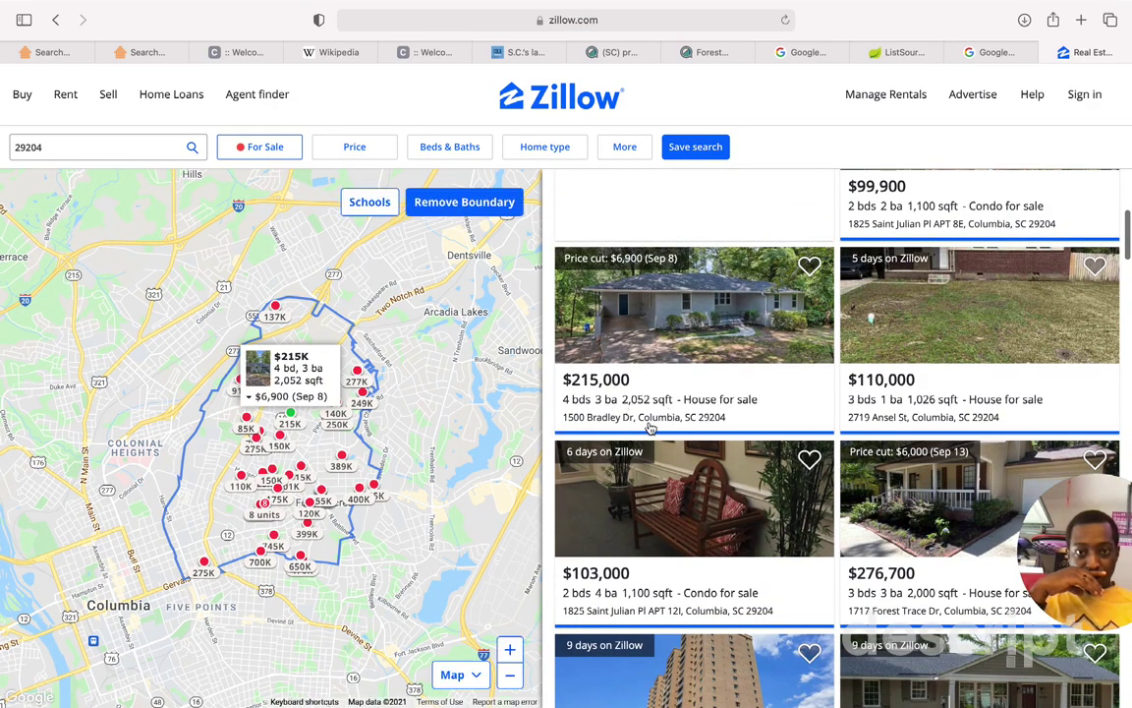
{"action": "left_click", "coordinate": [651, 428]}
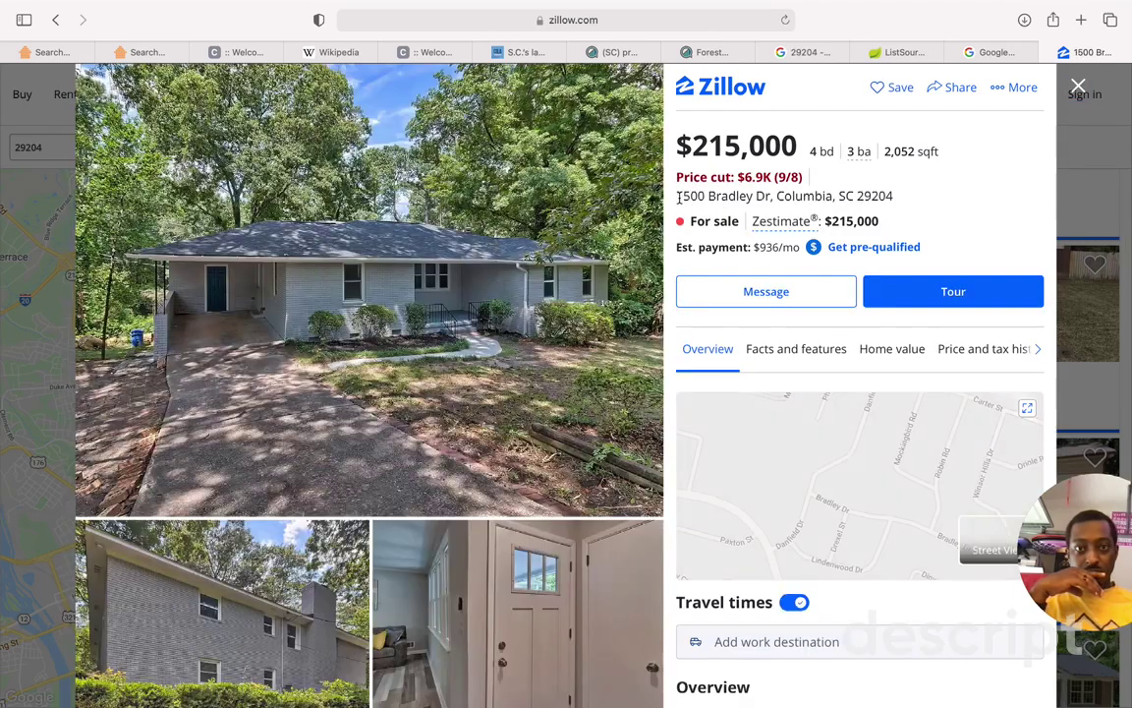
{"action": "mouse_move", "coordinate": [677, 197]}
{"action": "left_mouse_down"}
{"action": "mouse_move", "coordinate": [895, 195]}
{"action": "mouse_move", "coordinate": [677, 197]}
{"action": "left_mouse_up"}
{"action": "key", "text": "super+c"}
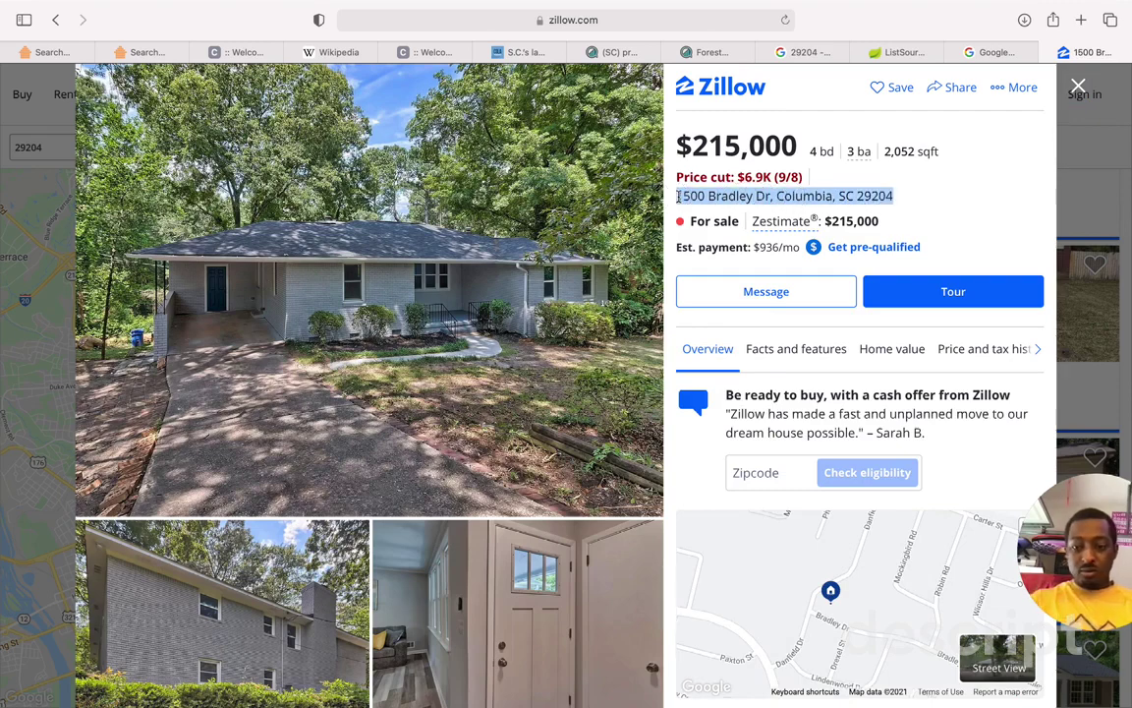
{"action": "left_click", "coordinate": [985, 53]}
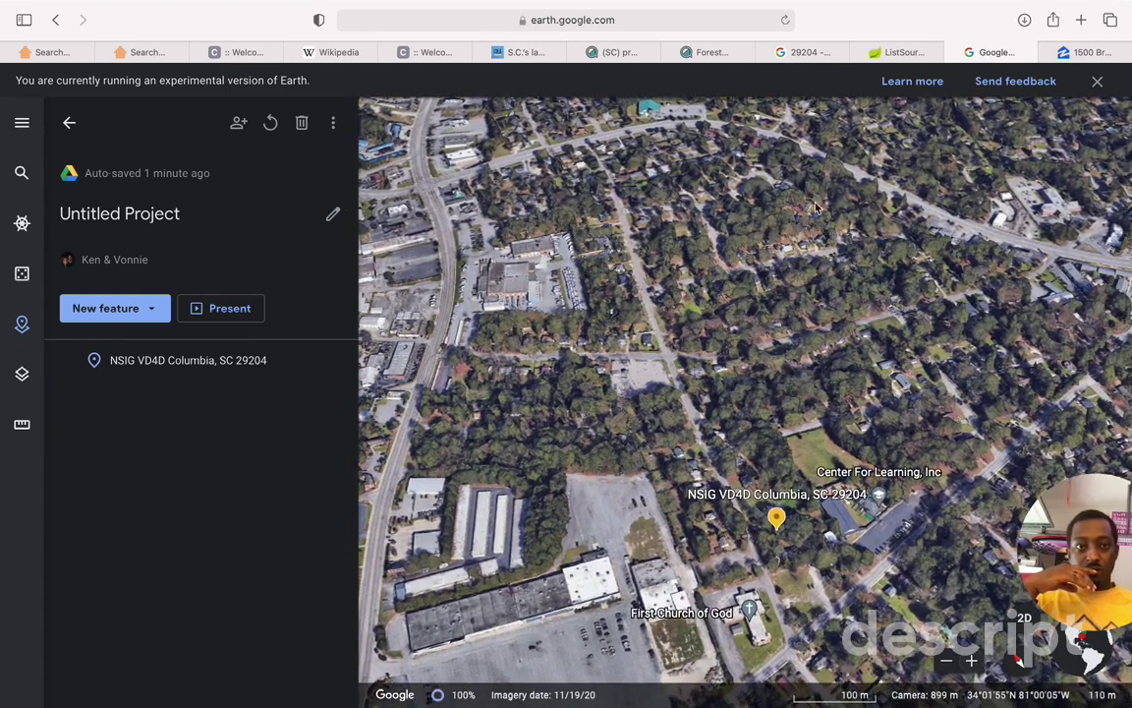
{"action": "left_click", "coordinate": [22, 173]}
{"action": "key", "text": "super+v"}
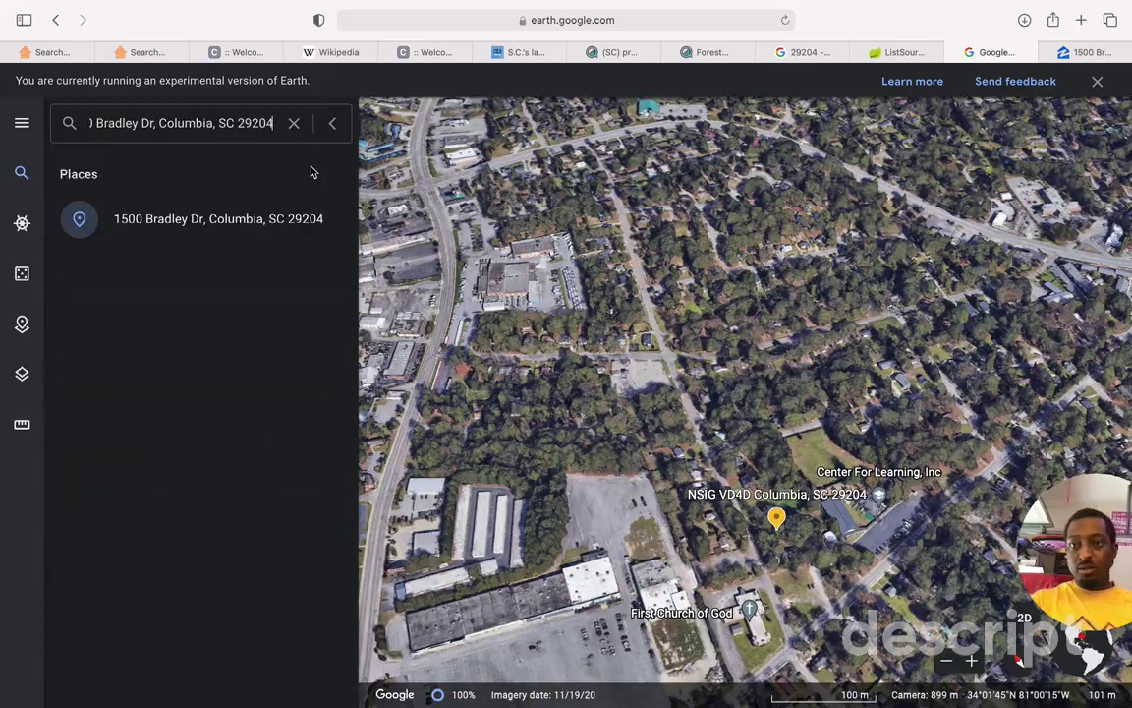
{"action": "key", "text": "Return"}
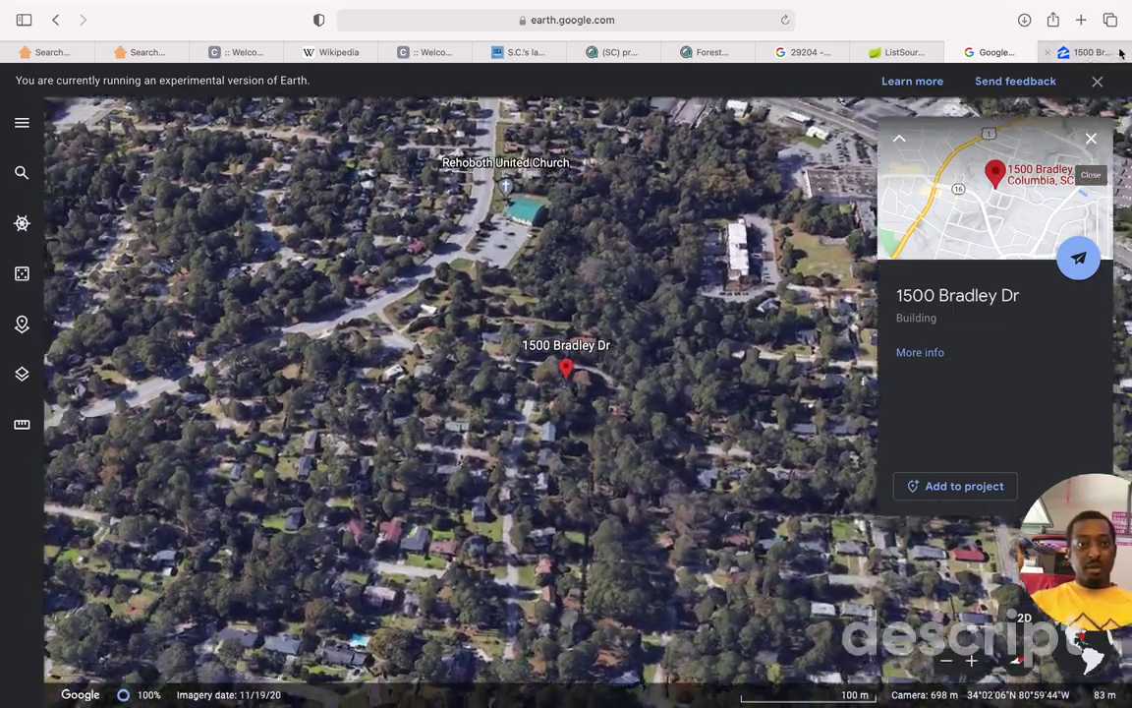
{"action": "left_click", "coordinate": [1119, 53]}
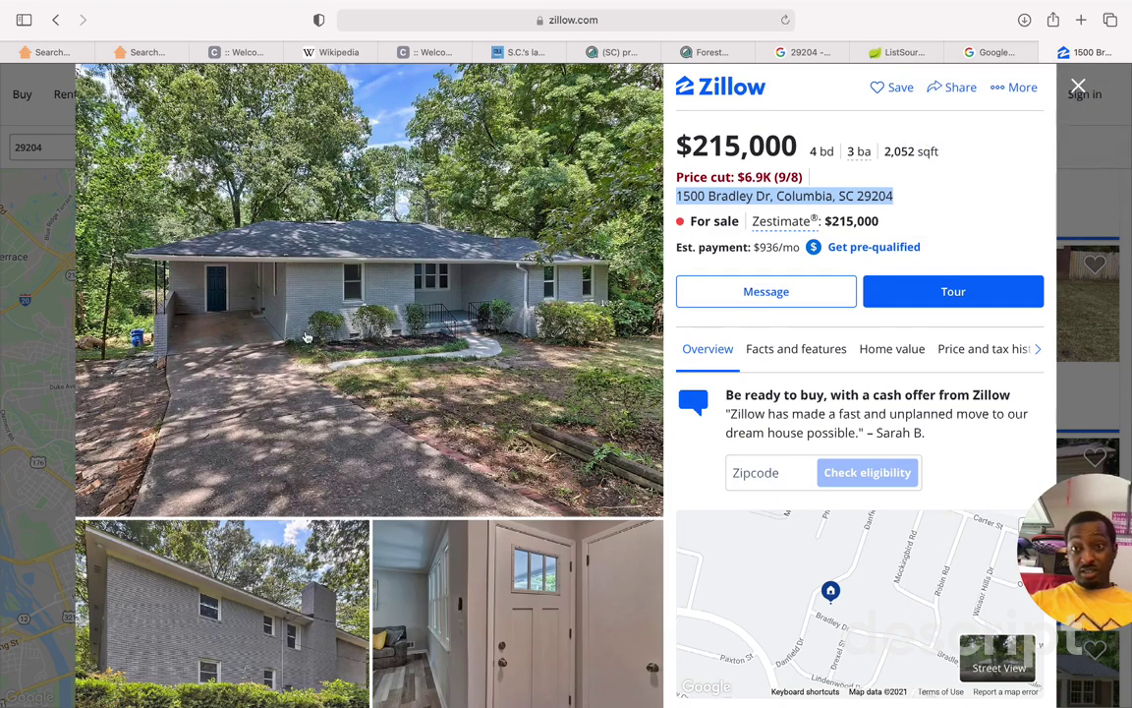
{"action": "scroll", "coordinate": [353, 346], "scroll_direction": "down", "scroll_amount": 15}
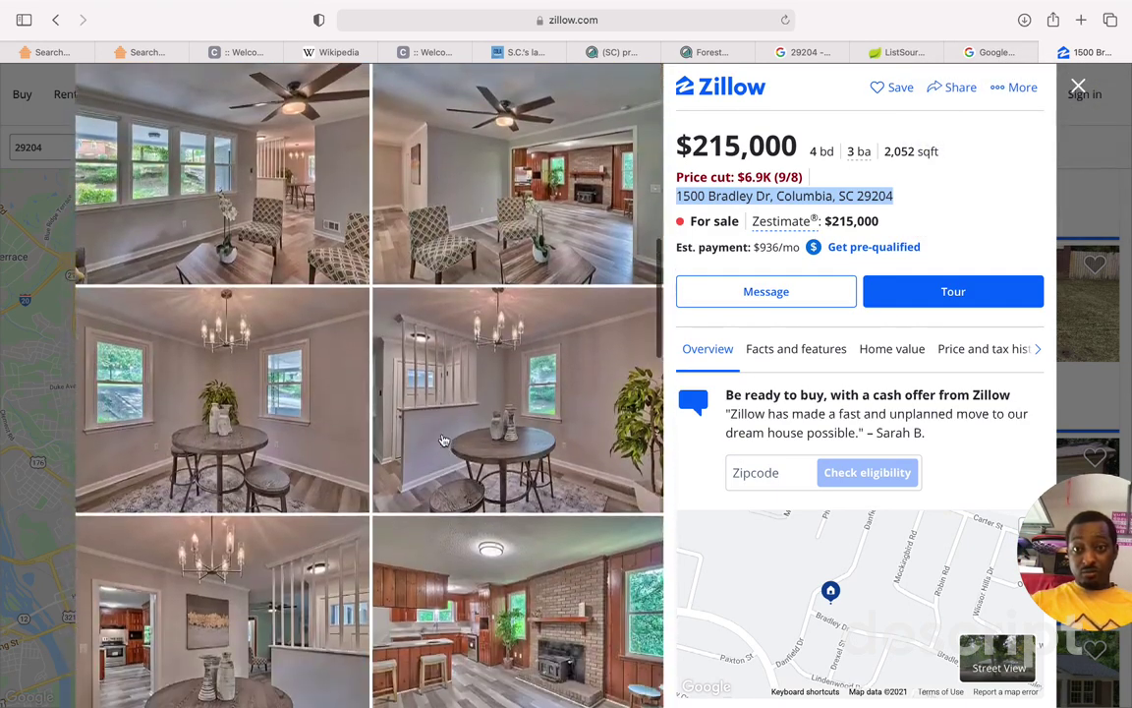
{"action": "scroll", "coordinate": [443, 440], "scroll_direction": "down", "scroll_amount": 20}
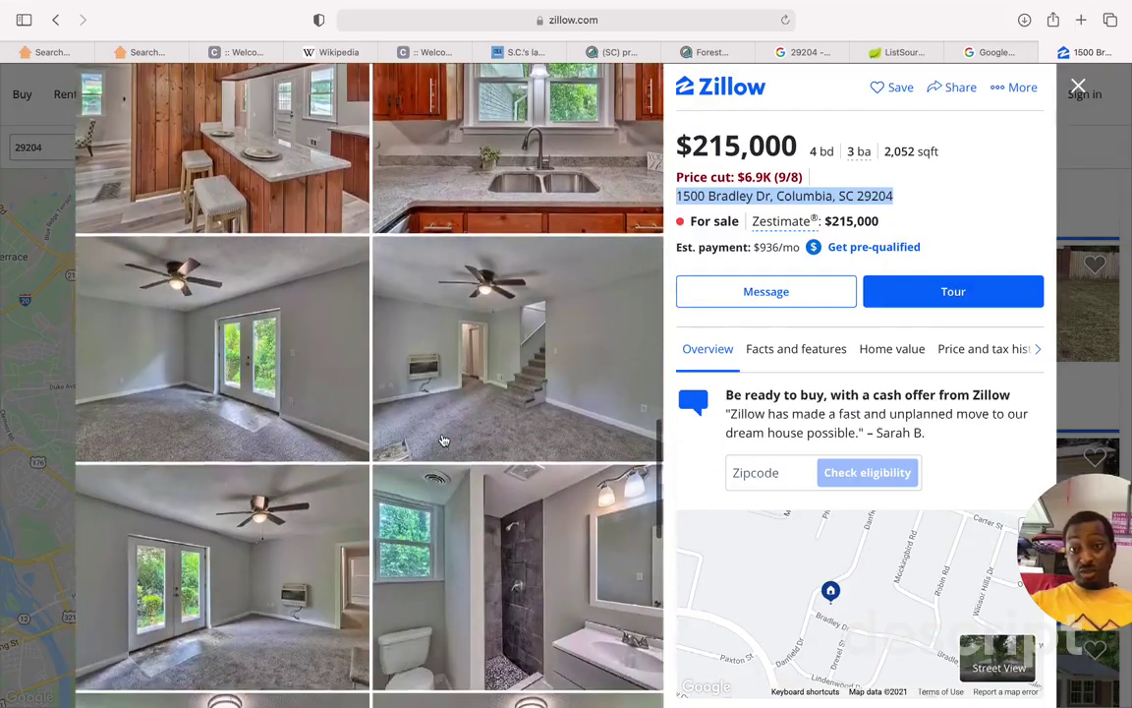
{"action": "scroll", "coordinate": [443, 441], "scroll_direction": "up", "scroll_amount": 20}
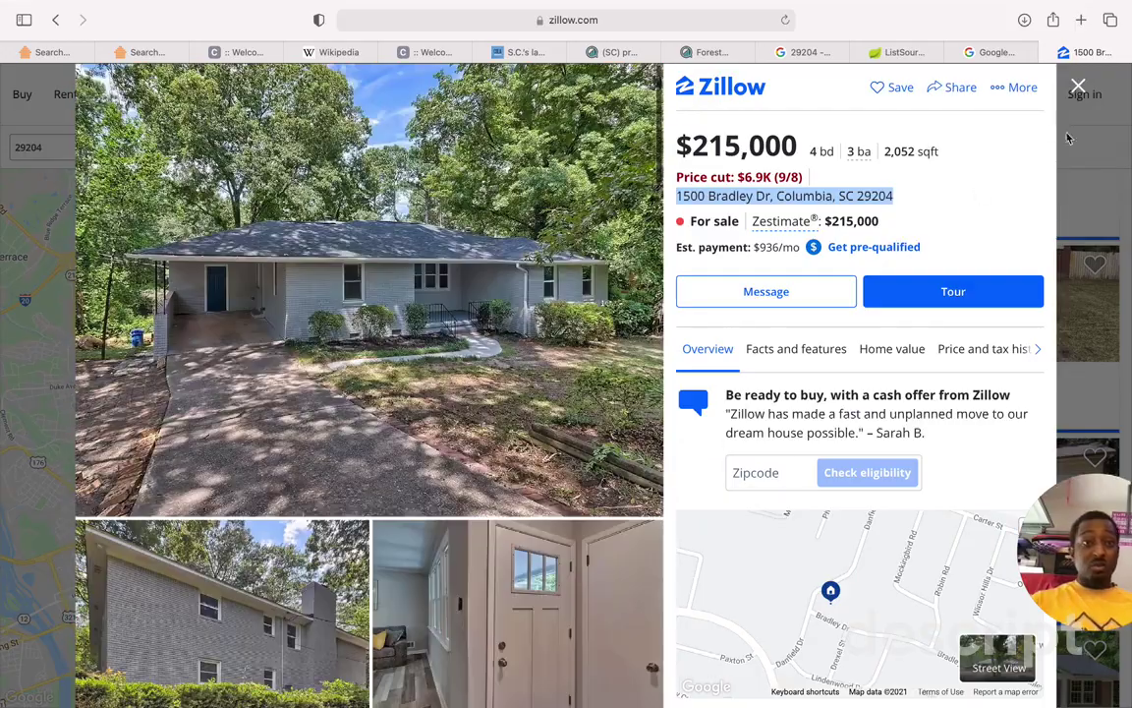
{"action": "left_click", "coordinate": [995, 53]}
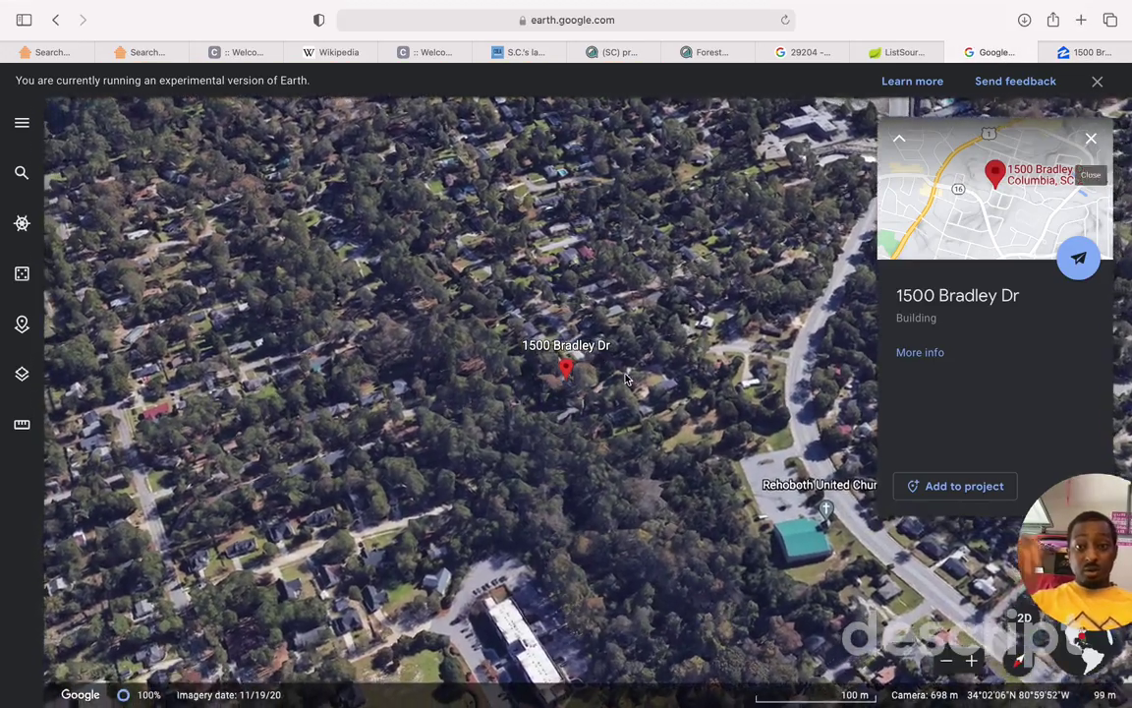
{"action": "scroll", "coordinate": [626, 380], "scroll_direction": "up", "scroll_amount": 5}
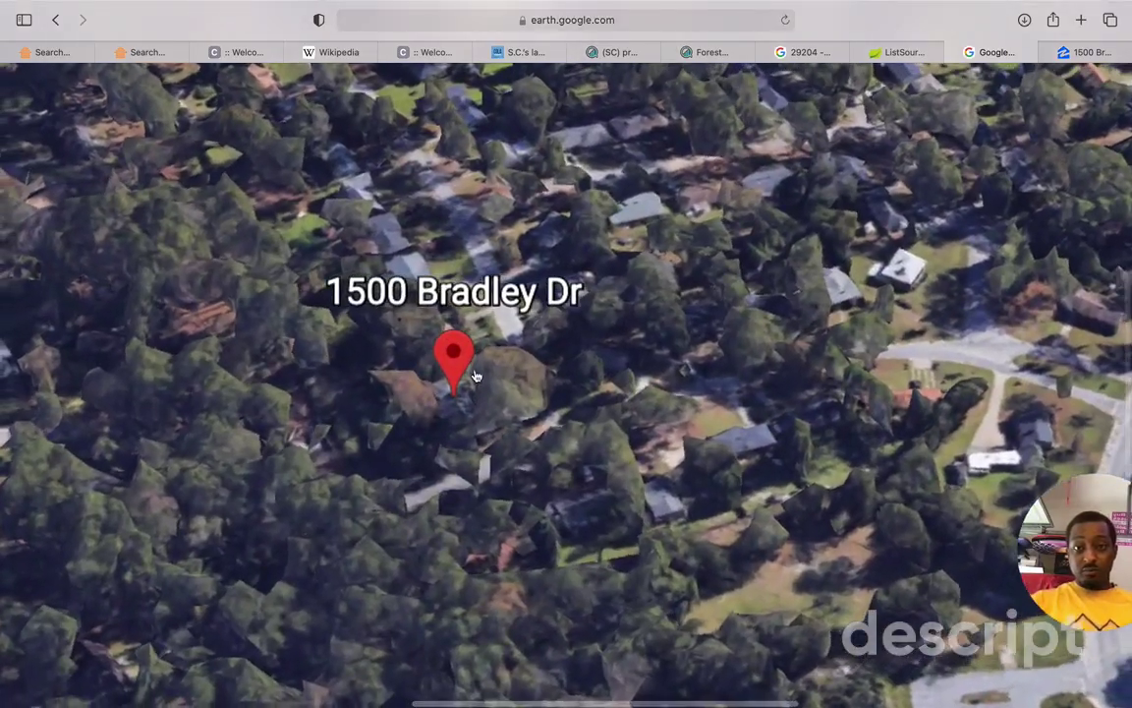
{"action": "scroll", "coordinate": [518, 388], "scroll_direction": "down", "scroll_amount": 3}
{"action": "scroll", "coordinate": [521, 398], "scroll_direction": "down", "scroll_amount": 3}
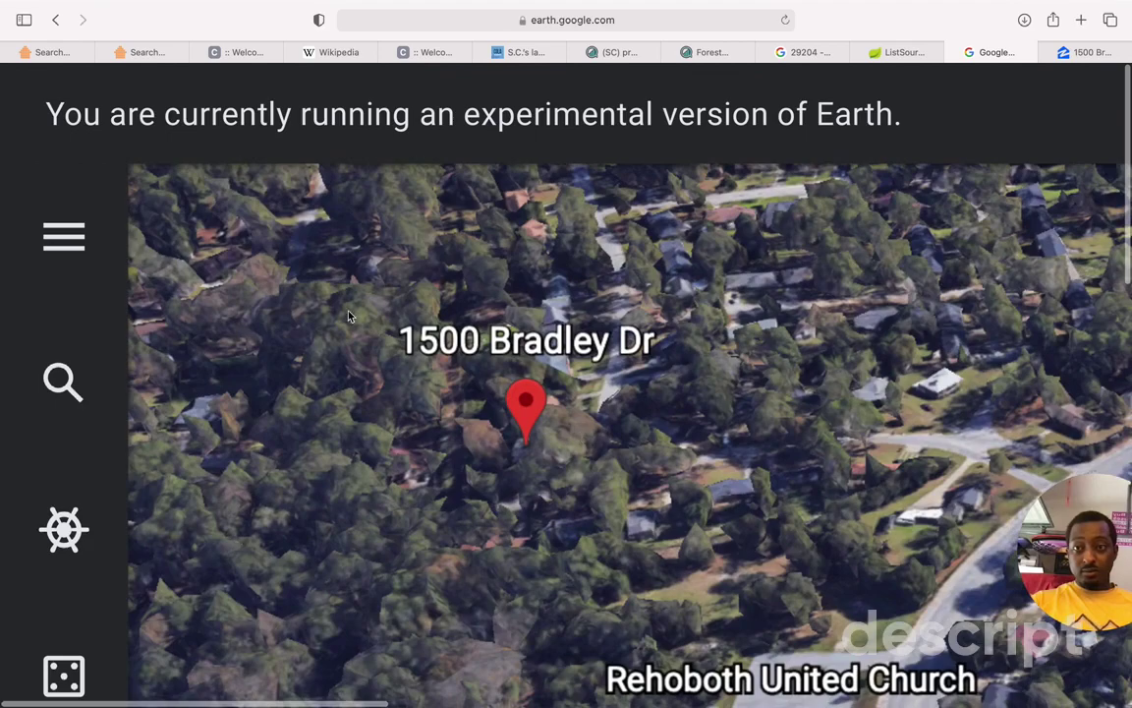
{"action": "scroll", "coordinate": [349, 315], "scroll_direction": "down", "scroll_amount": 5}
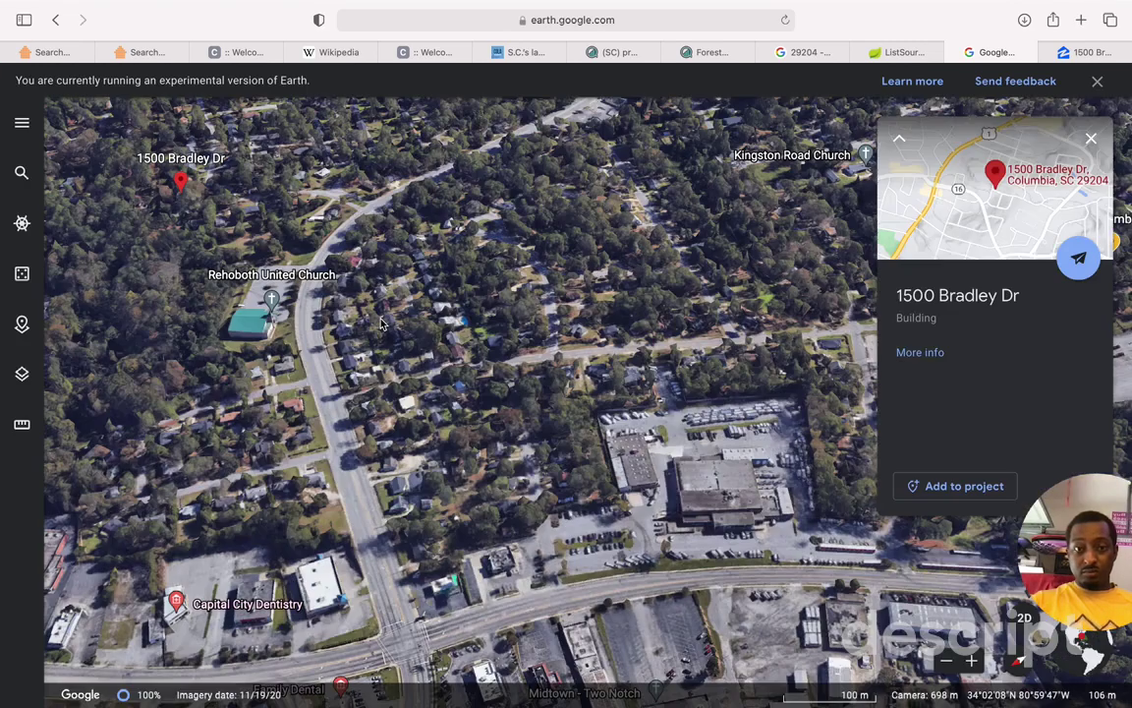
{"action": "scroll", "coordinate": [383, 324], "scroll_direction": "up", "scroll_amount": 5}
{"action": "scroll", "coordinate": [820, 609], "scroll_direction": "down", "scroll_amount": 5}
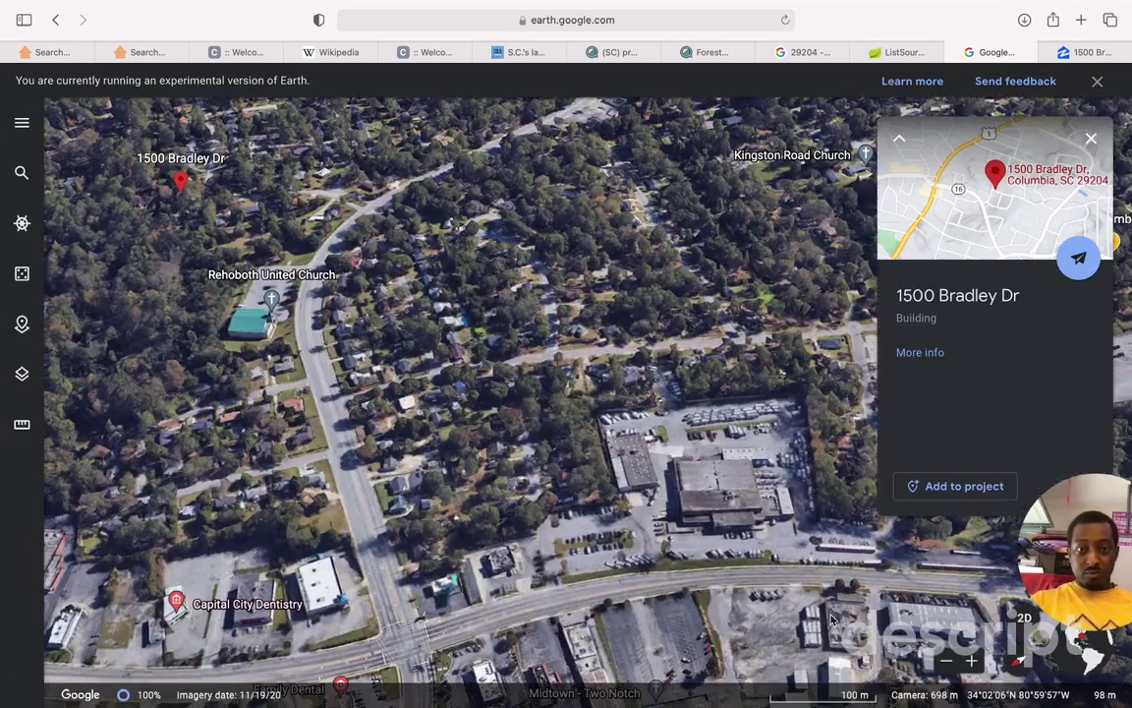
{"action": "left_click", "coordinate": [971, 661]}
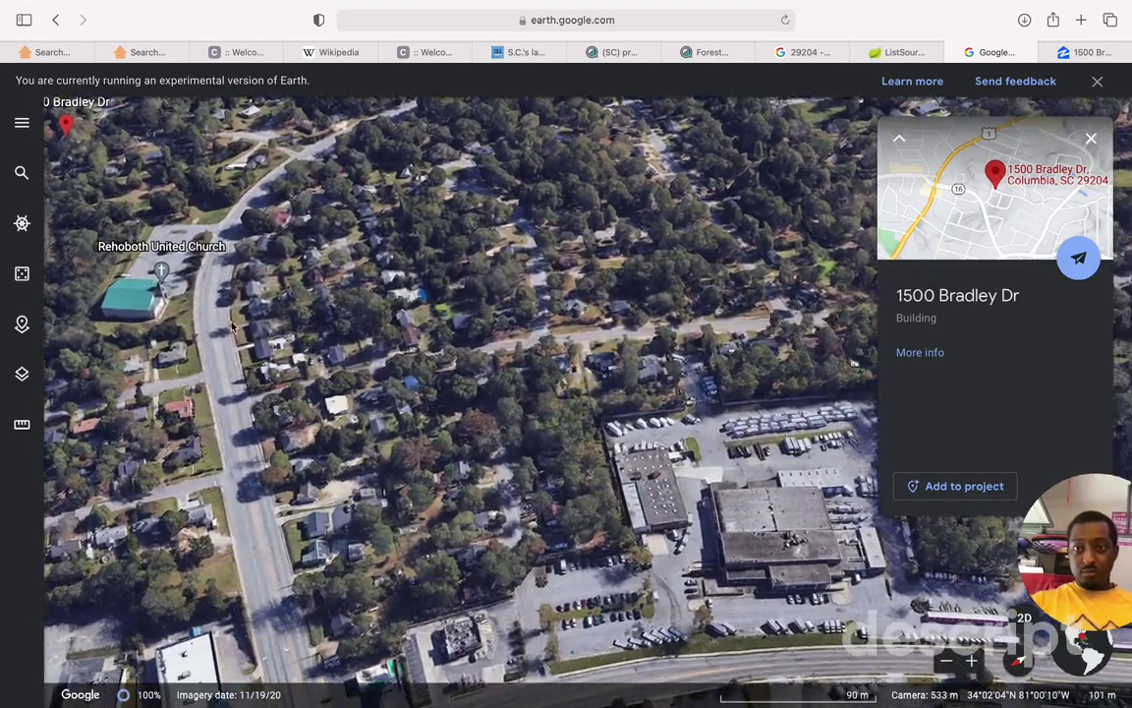
{"action": "left_click_drag", "start_coordinate": [183, 250], "coordinate": [393, 398]}
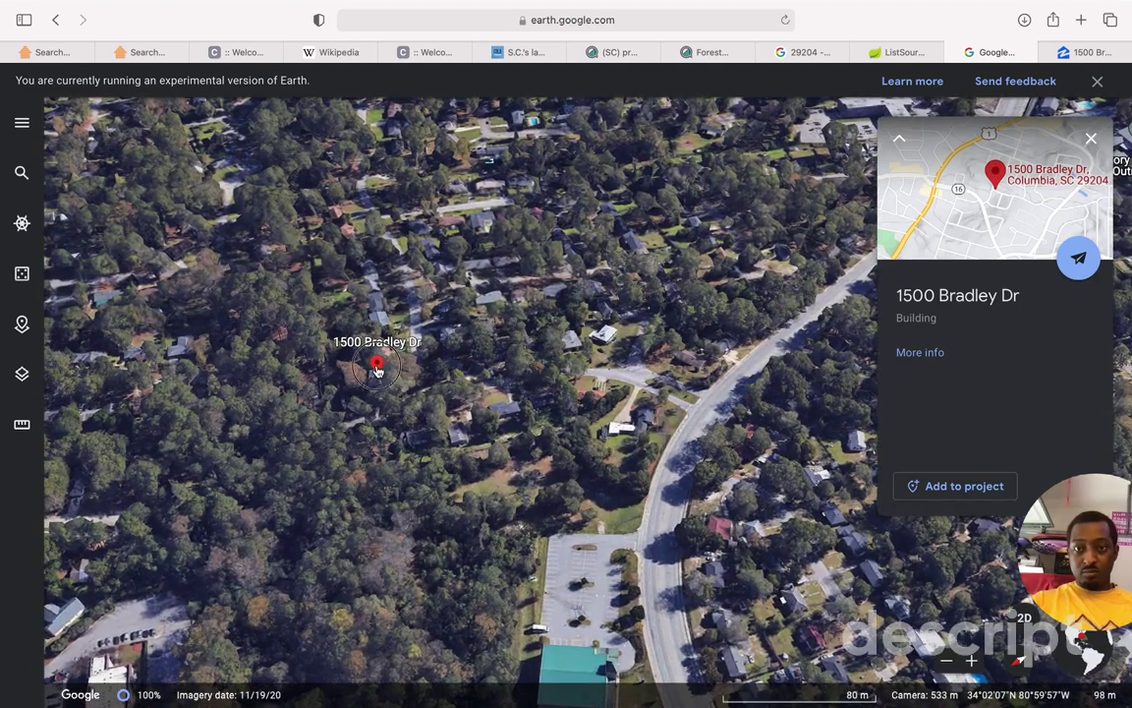
{"action": "scroll", "coordinate": [376, 366], "scroll_direction": "up", "scroll_amount": 3}
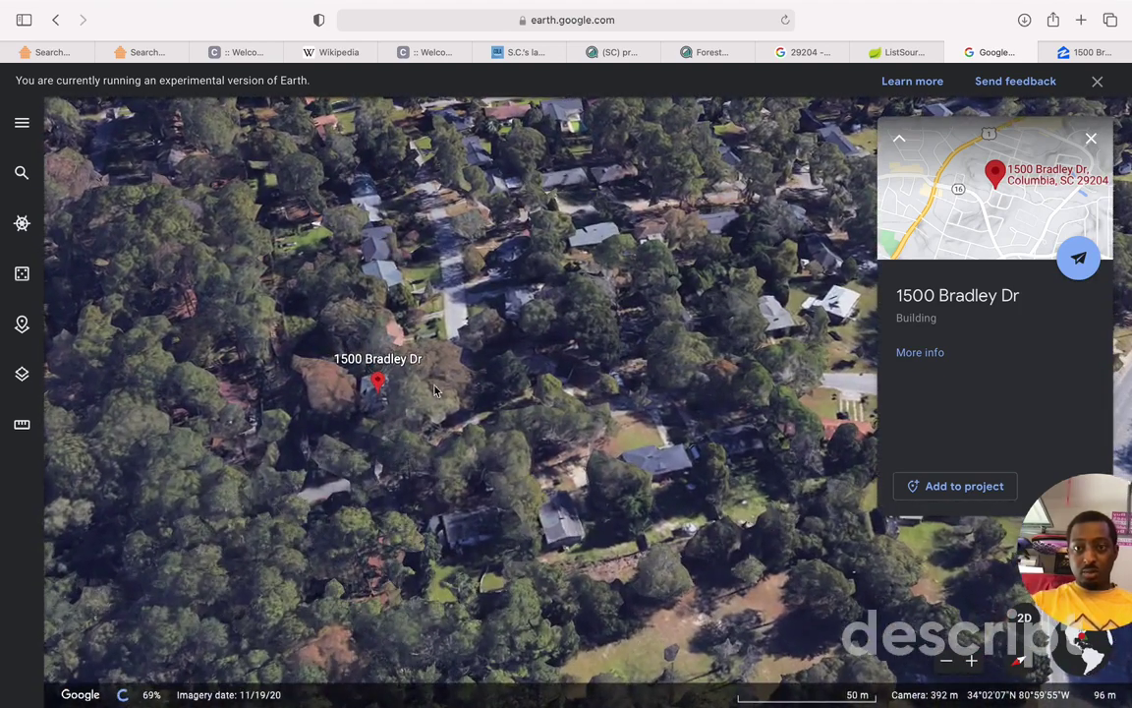
{"action": "scroll", "coordinate": [376, 386], "scroll_direction": "up", "scroll_amount": 2}
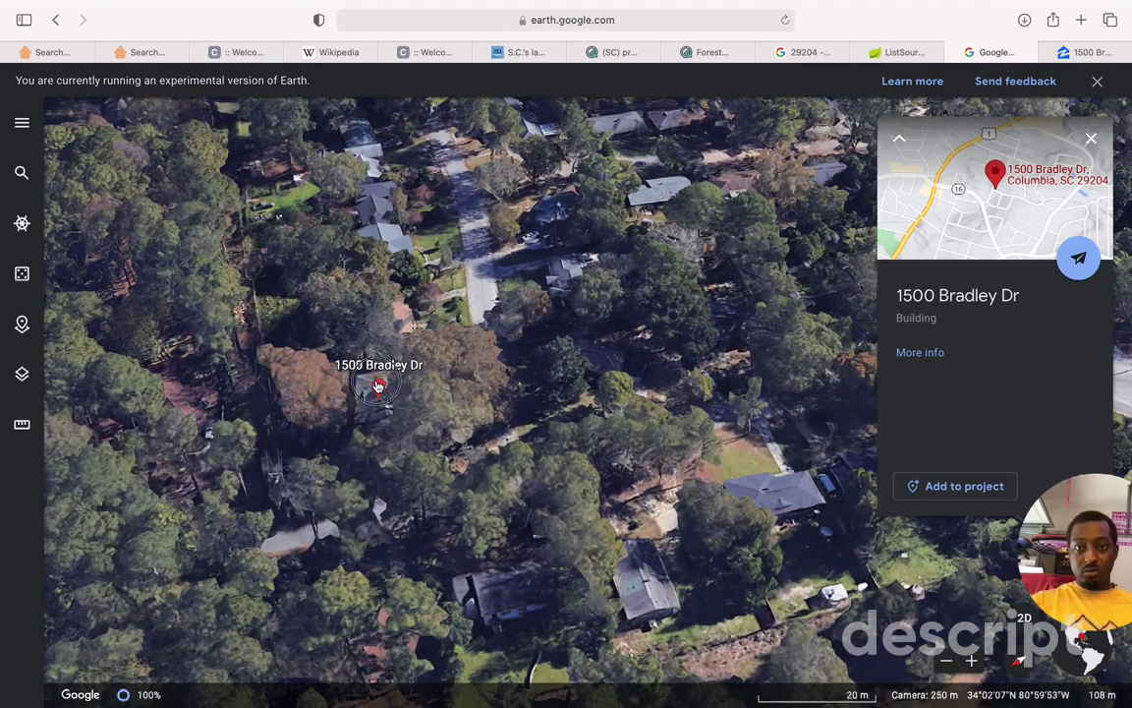
{"action": "scroll", "coordinate": [377, 385], "scroll_direction": "up", "scroll_amount": 3}
{"action": "left_click", "coordinate": [376, 385]}
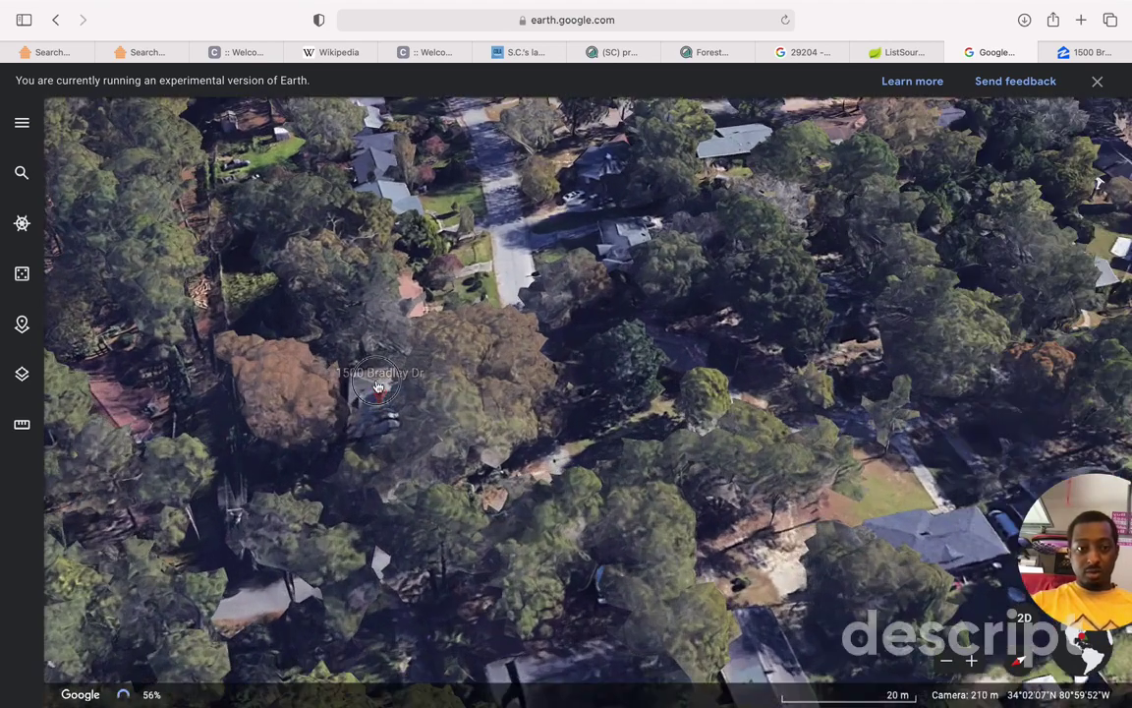
{"action": "scroll", "coordinate": [377, 385], "scroll_direction": "up", "scroll_amount": 3}
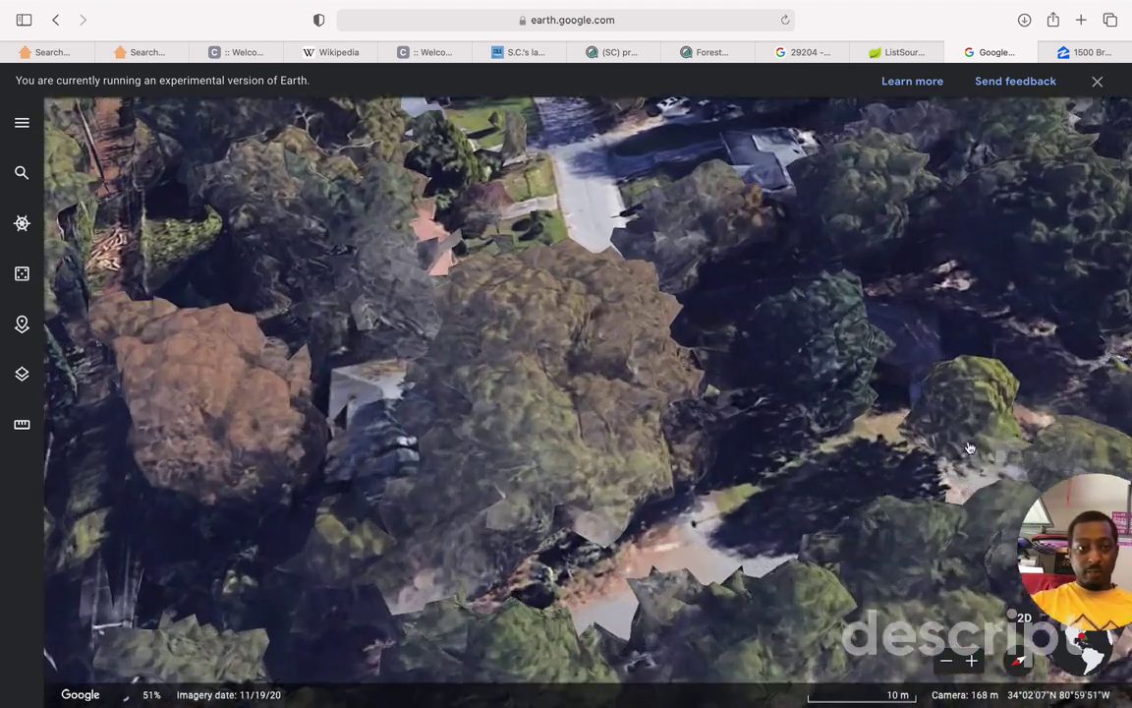
{"action": "scroll", "coordinate": [630, 421], "scroll_direction": "up", "scroll_amount": 2}
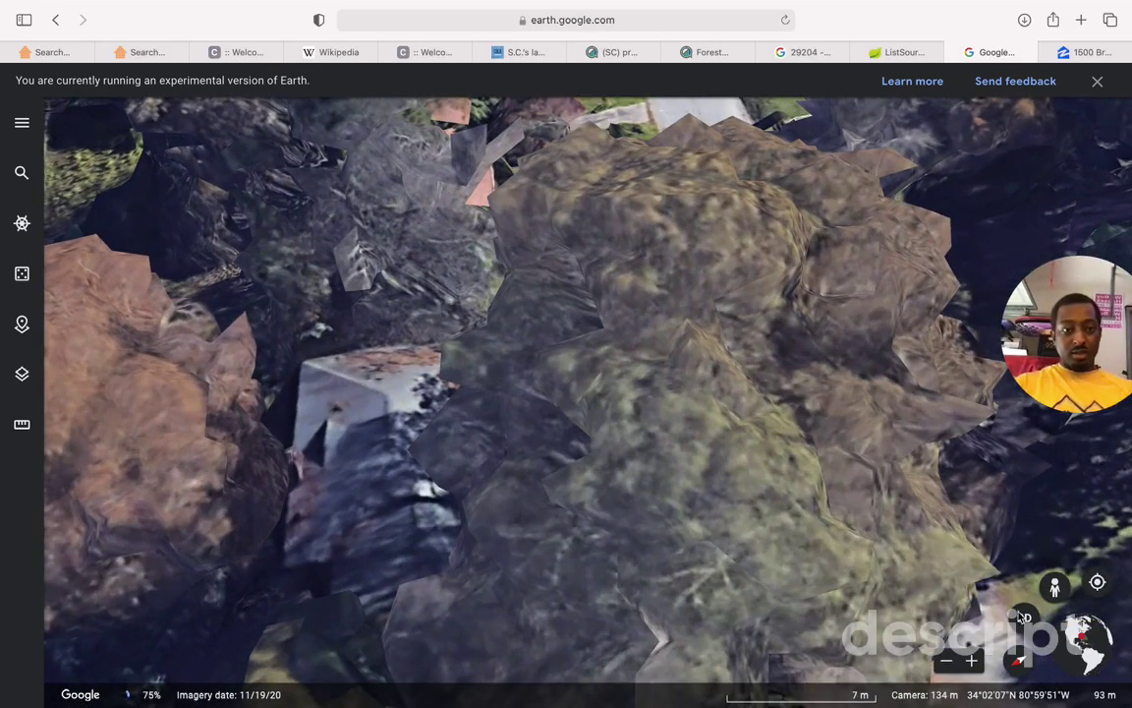
{"action": "left_click_drag", "start_coordinate": [1054, 590], "coordinate": [749, 257]}
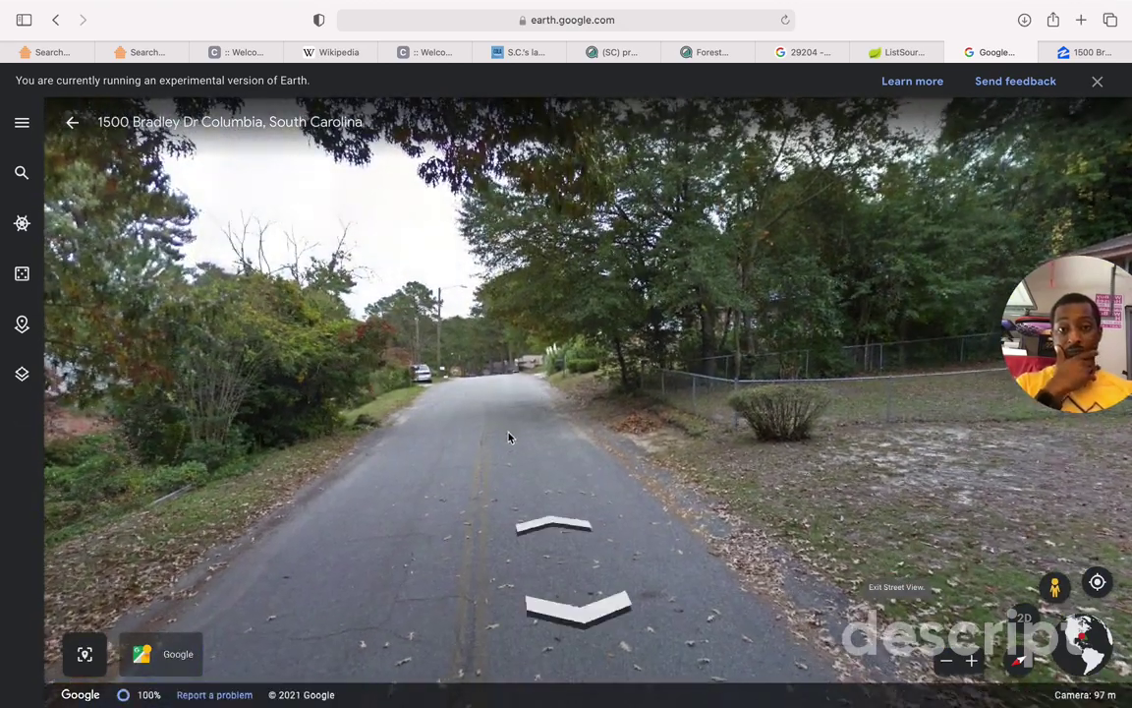
{"action": "key", "text": "Left"}
{"action": "key", "text": "Left"}
{"action": "key", "text": "Left"}
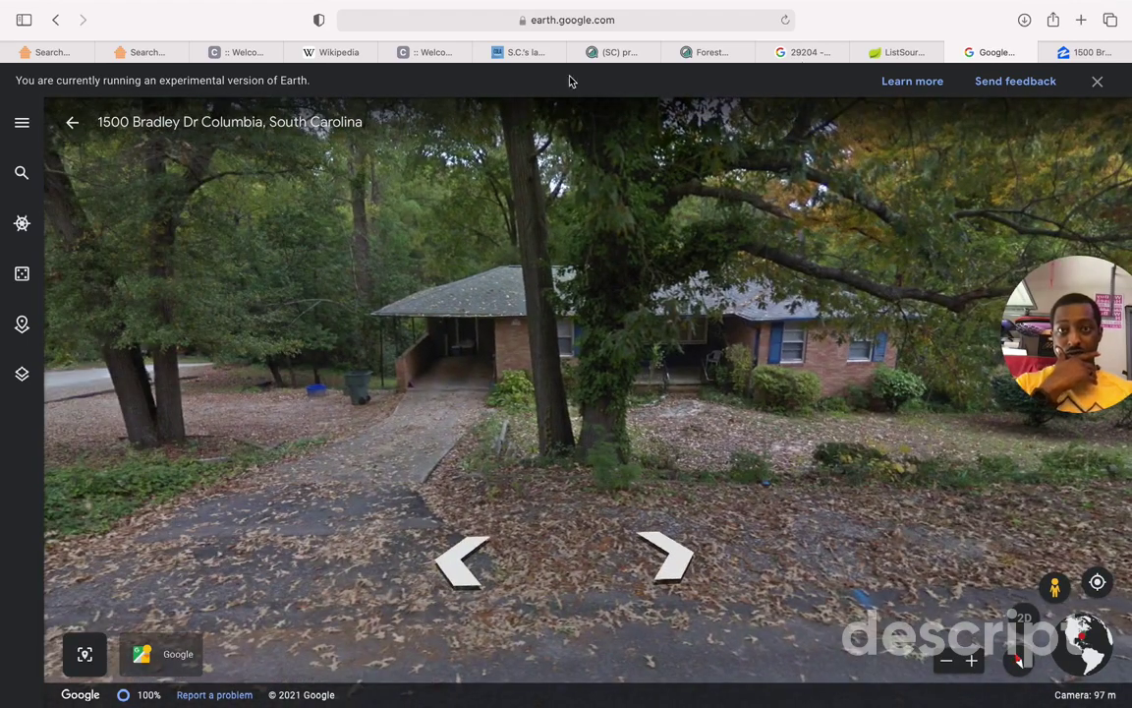
{"action": "left_click", "coordinate": [1088, 54]}
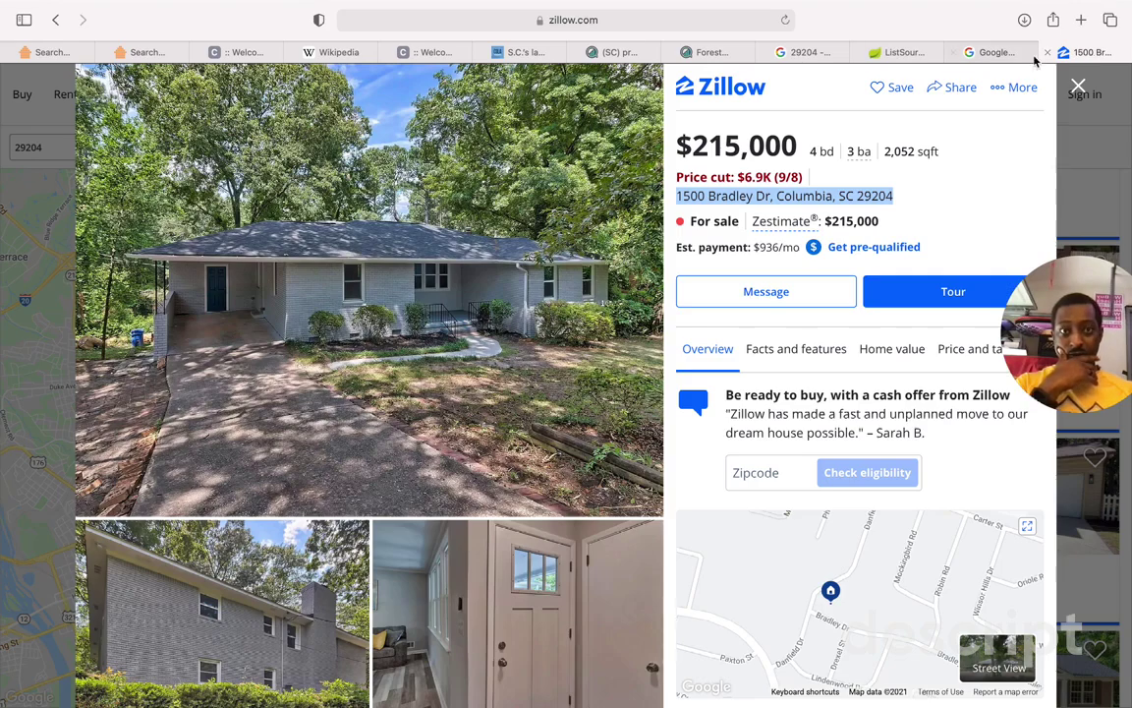
Step: Compare the street view with the Zillow listing and scroll to its tour dates and facts
{"action": "left_click", "coordinate": [1000, 53]}
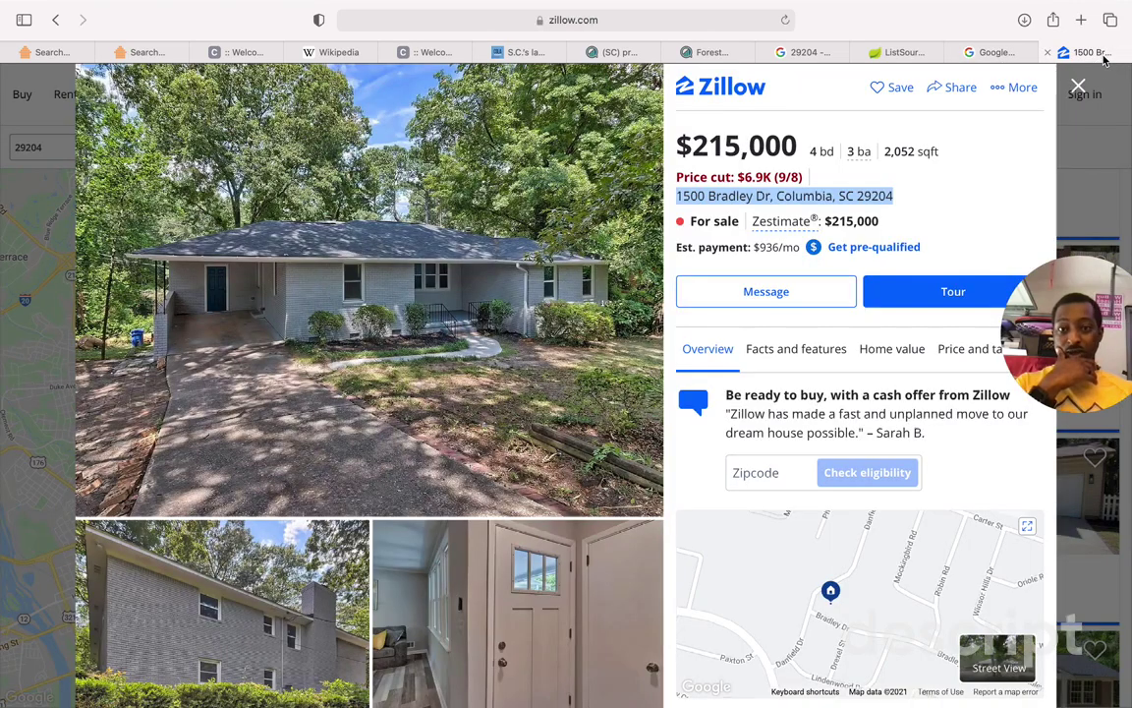
{"action": "left_click", "coordinate": [987, 52]}
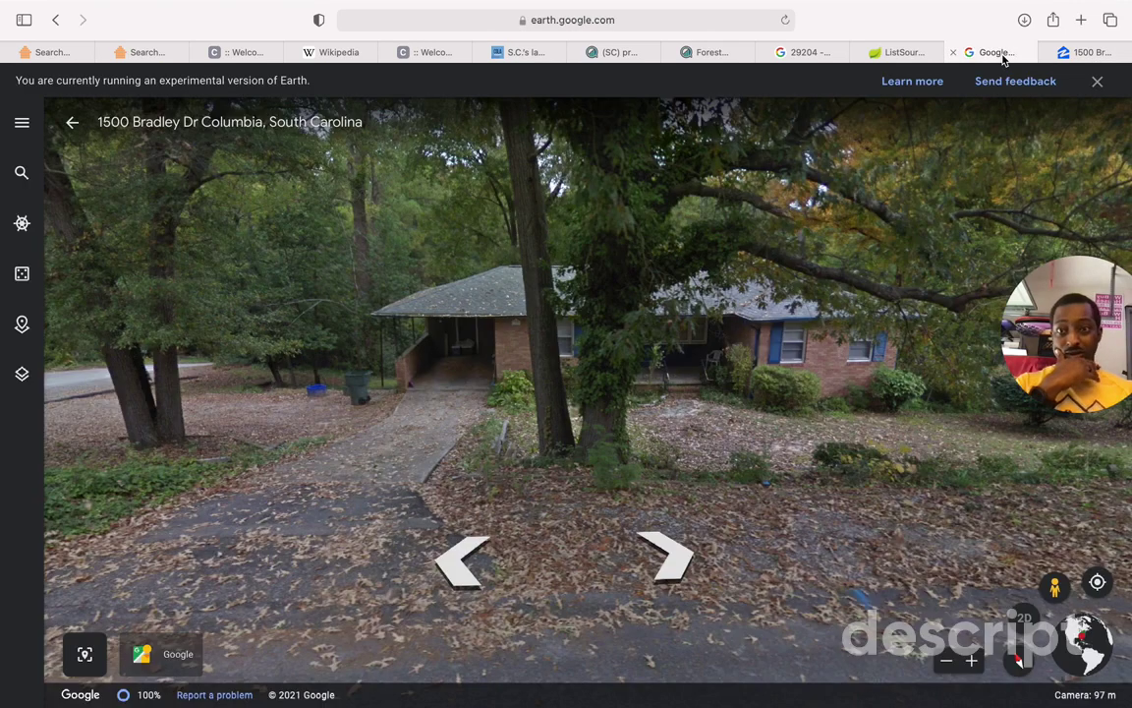
{"action": "left_click", "coordinate": [1080, 55]}
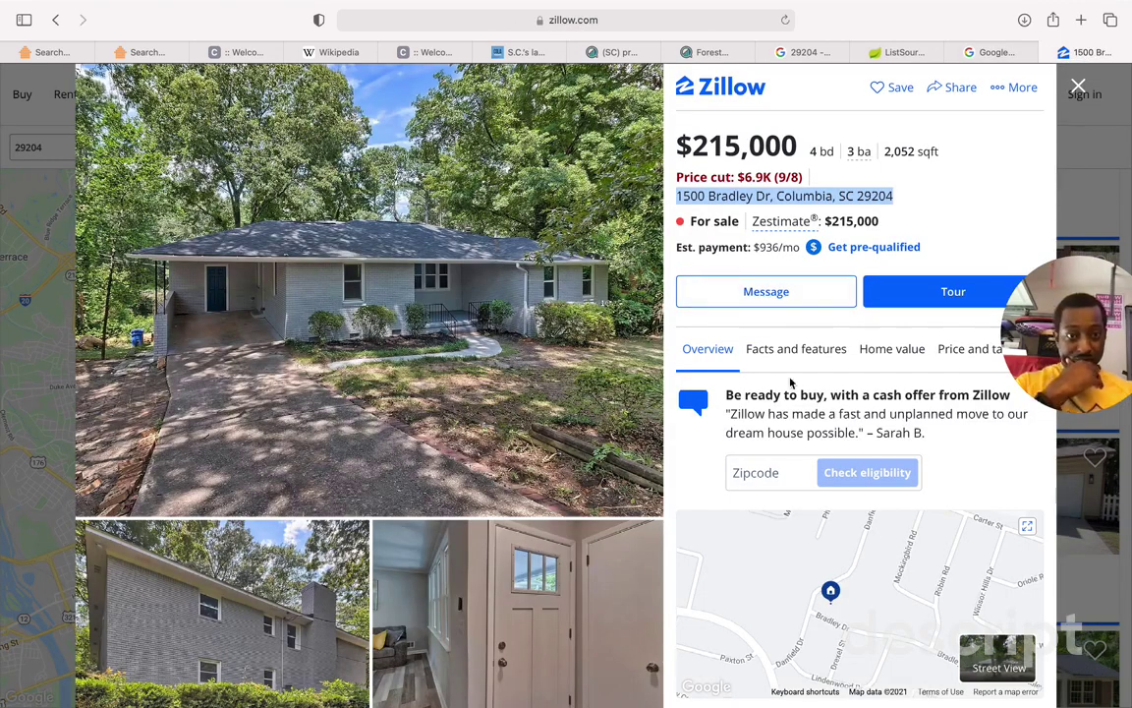
{"action": "scroll", "coordinate": [789, 378], "scroll_direction": "down", "scroll_amount": 3}
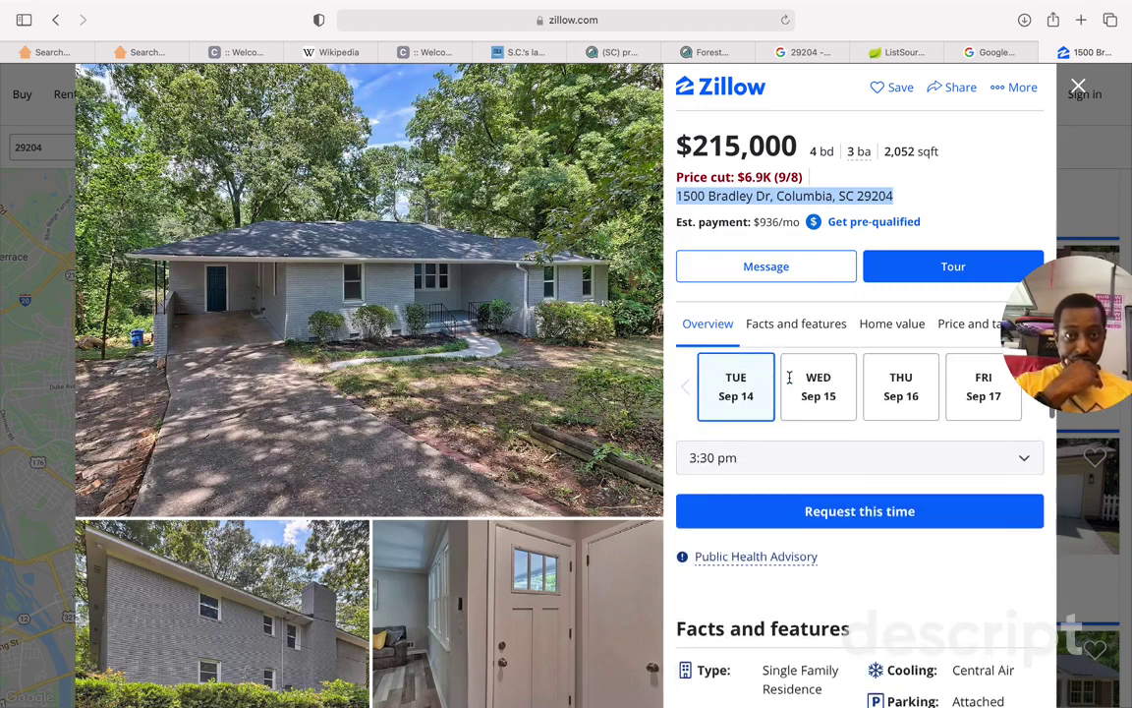
{"action": "left_click", "coordinate": [49, 54]}
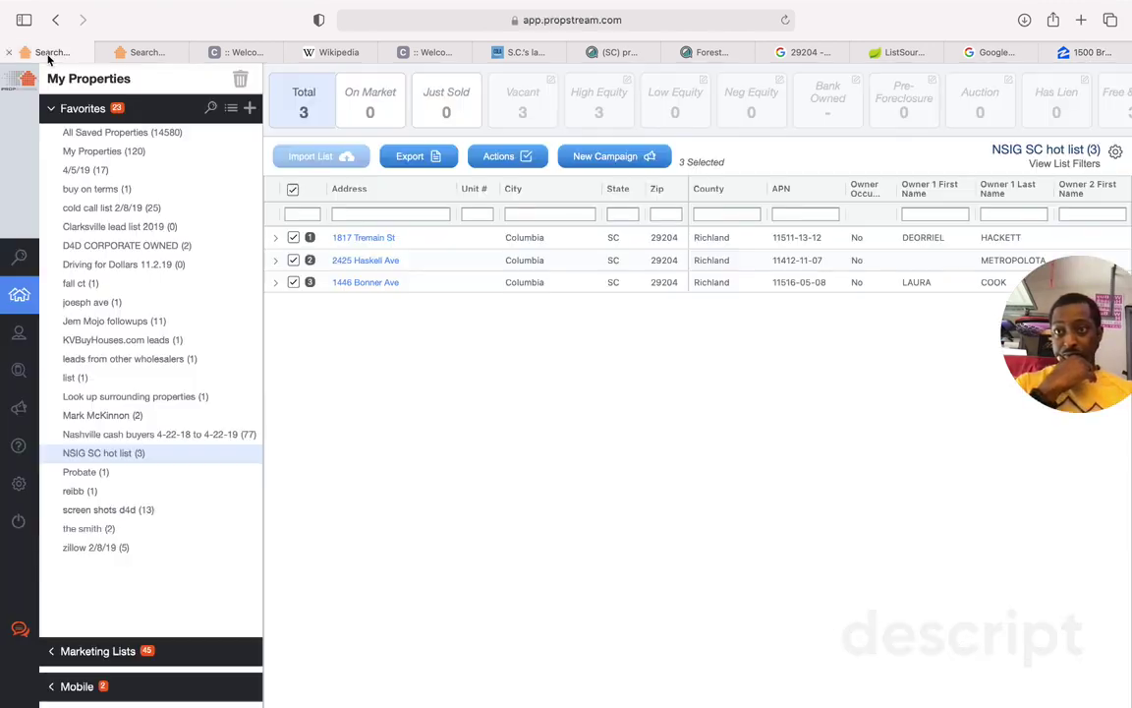
{"action": "left_click", "coordinate": [20, 256]}
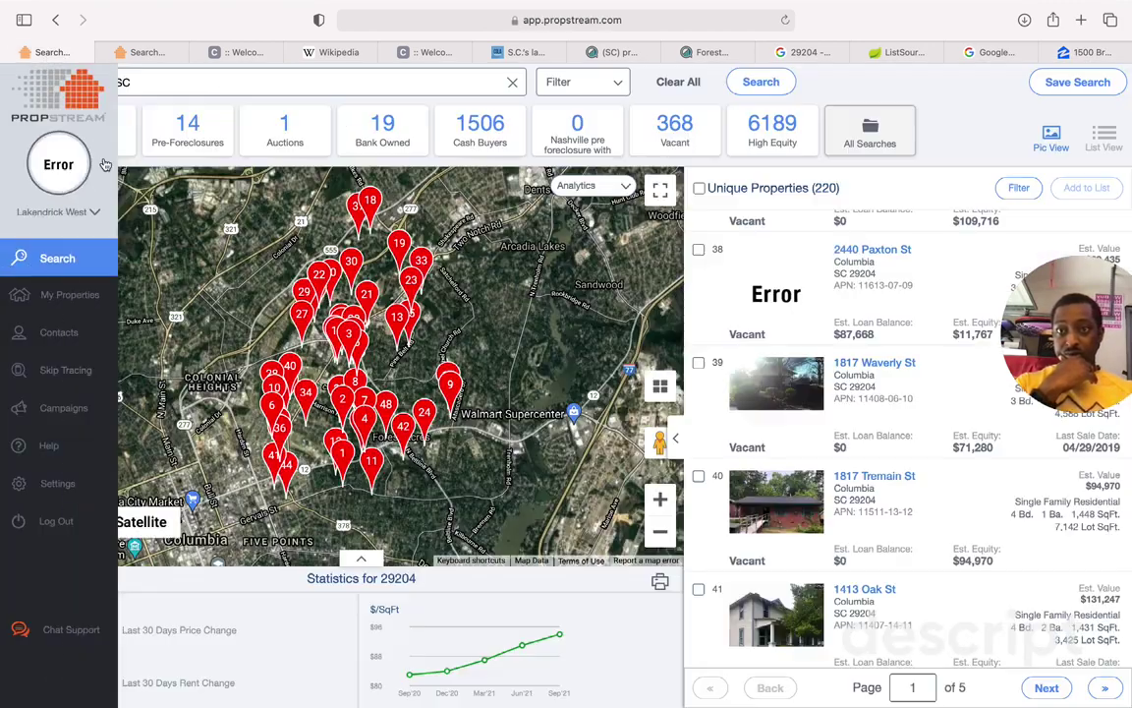
{"action": "left_click", "coordinate": [146, 83]}
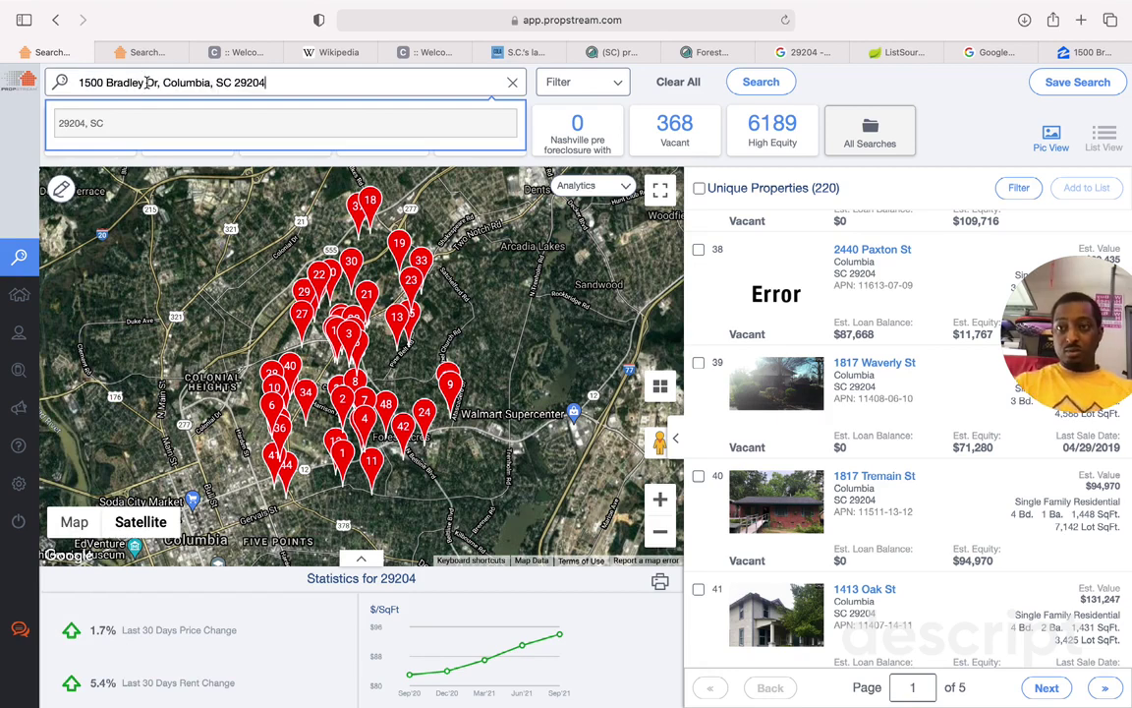
{"action": "key", "text": "Return"}
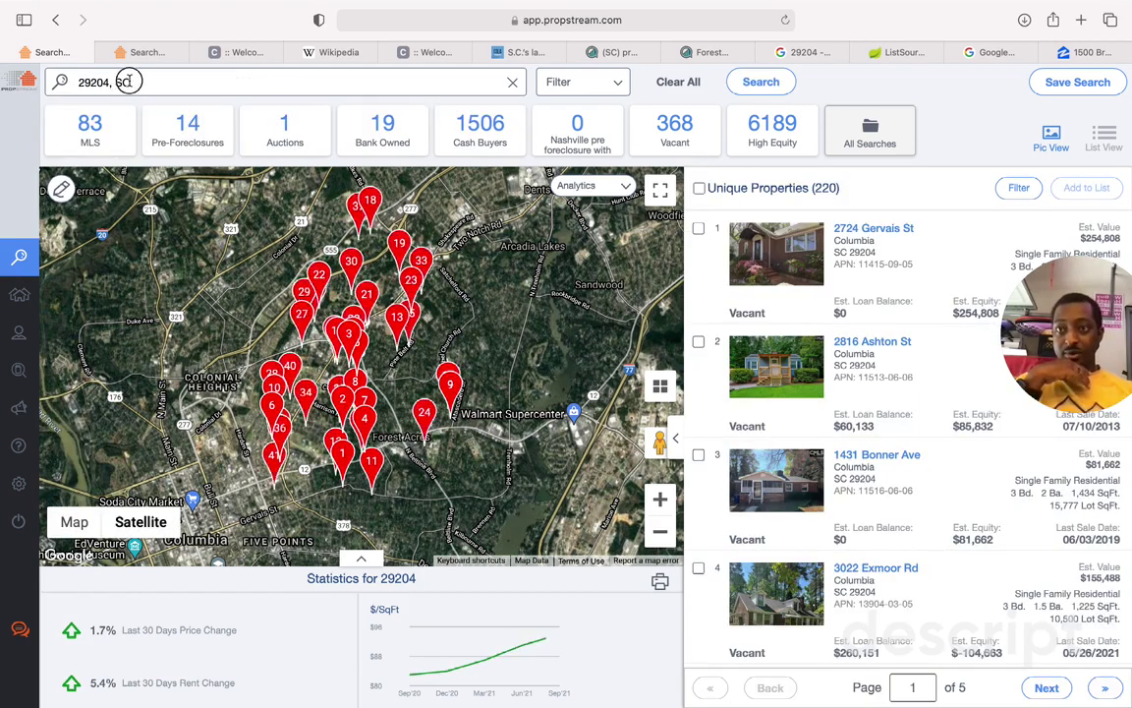
{"action": "left_click", "coordinate": [131, 83]}
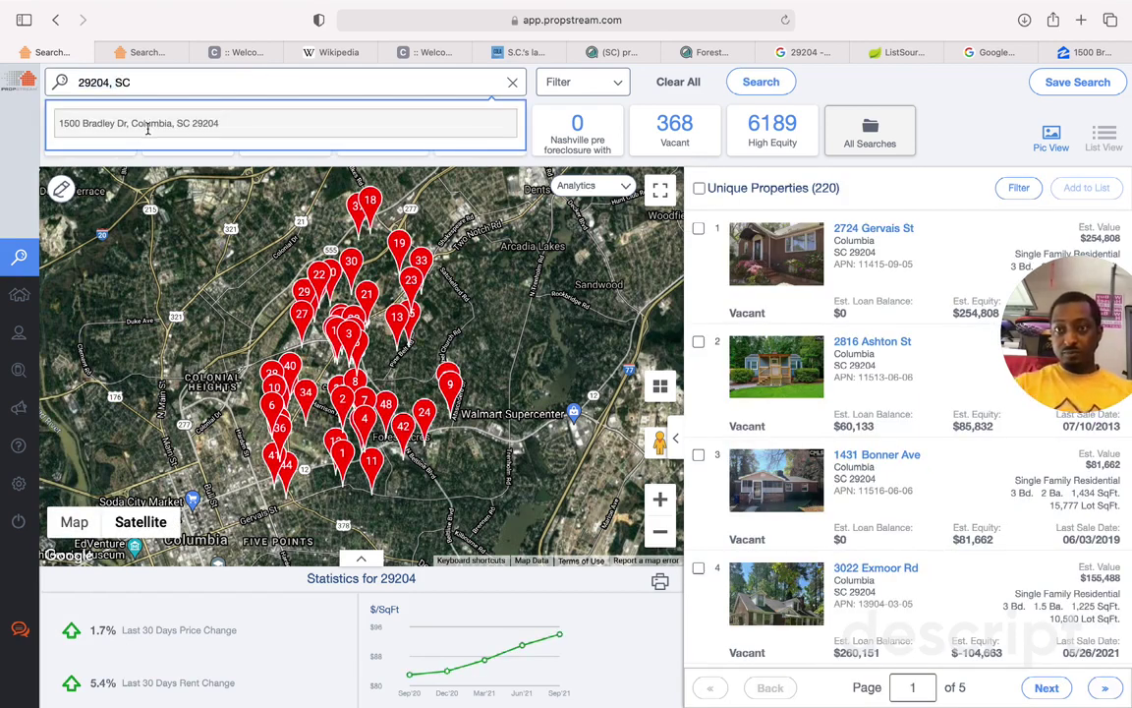
{"action": "left_click", "coordinate": [146, 124]}
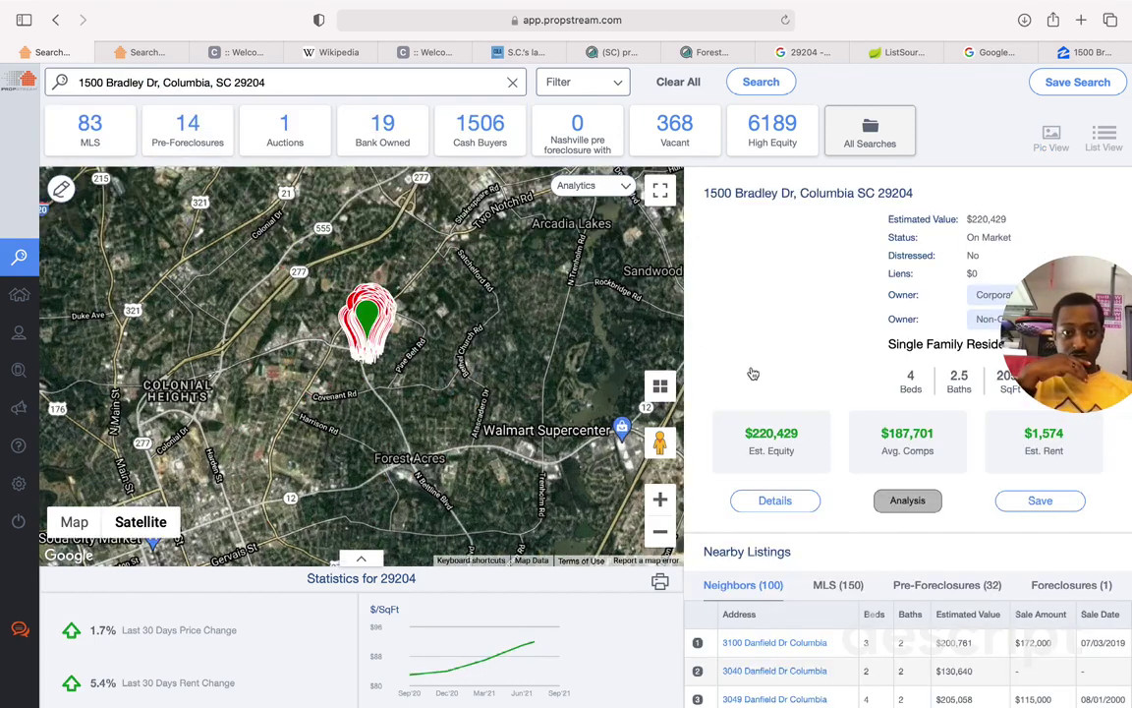
{"action": "left_click", "coordinate": [775, 501]}
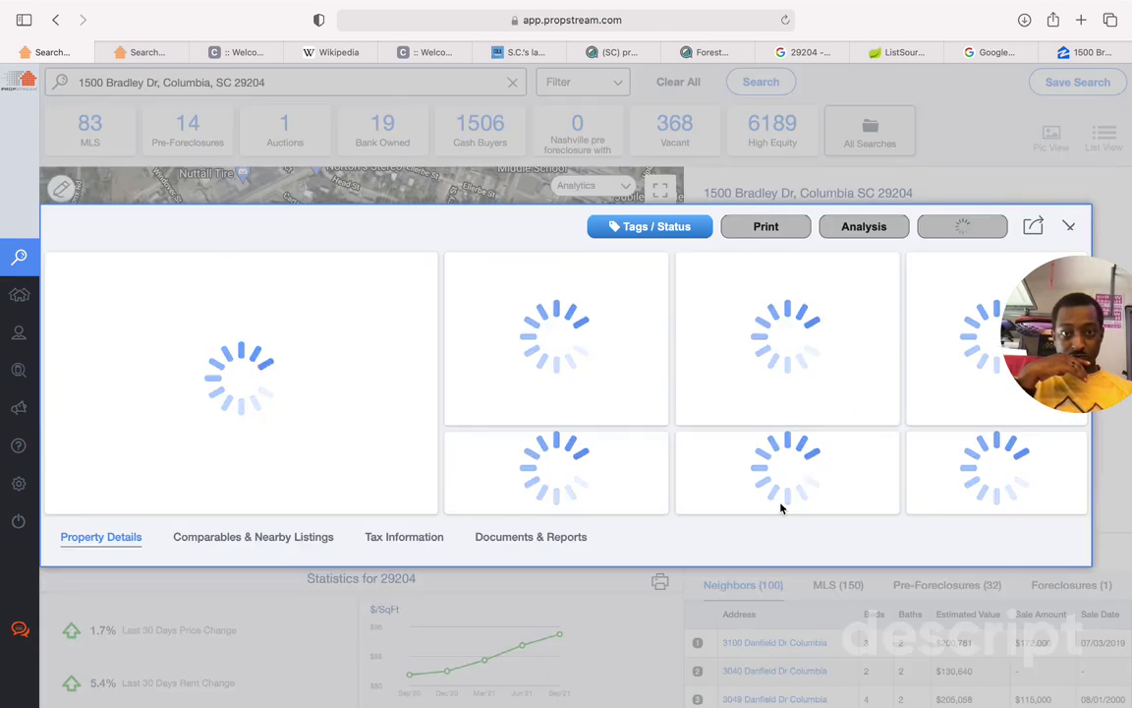
{"action": "left_click", "coordinate": [1096, 54]}
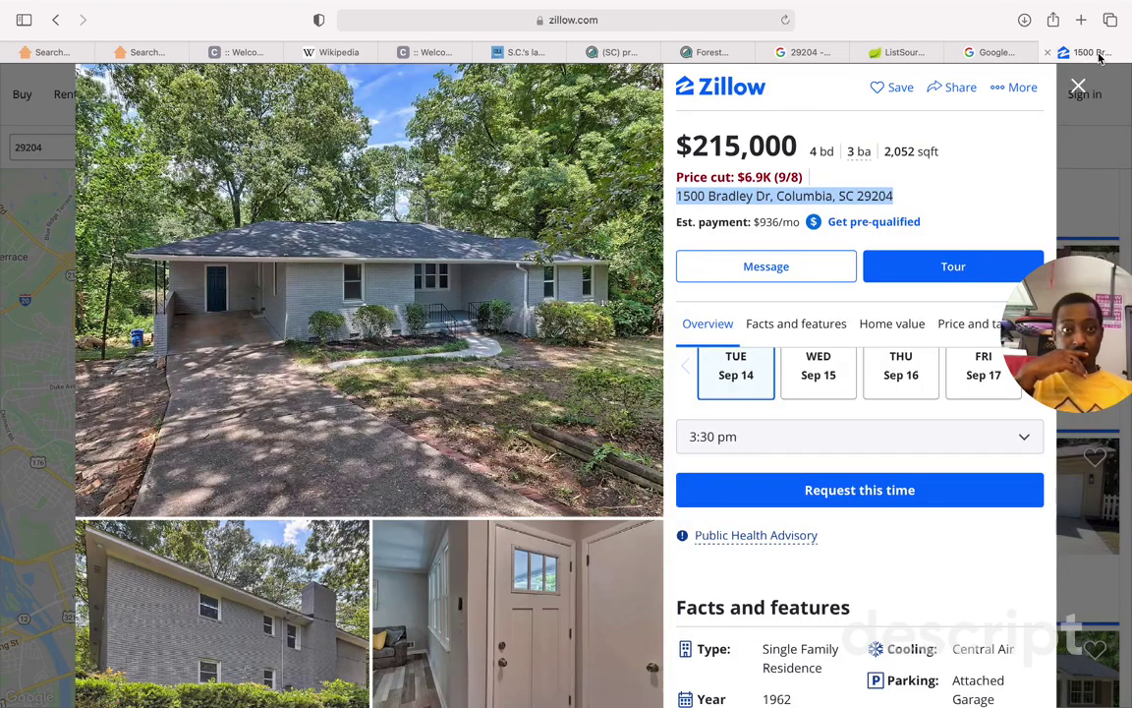
{"action": "left_click", "coordinate": [998, 52]}
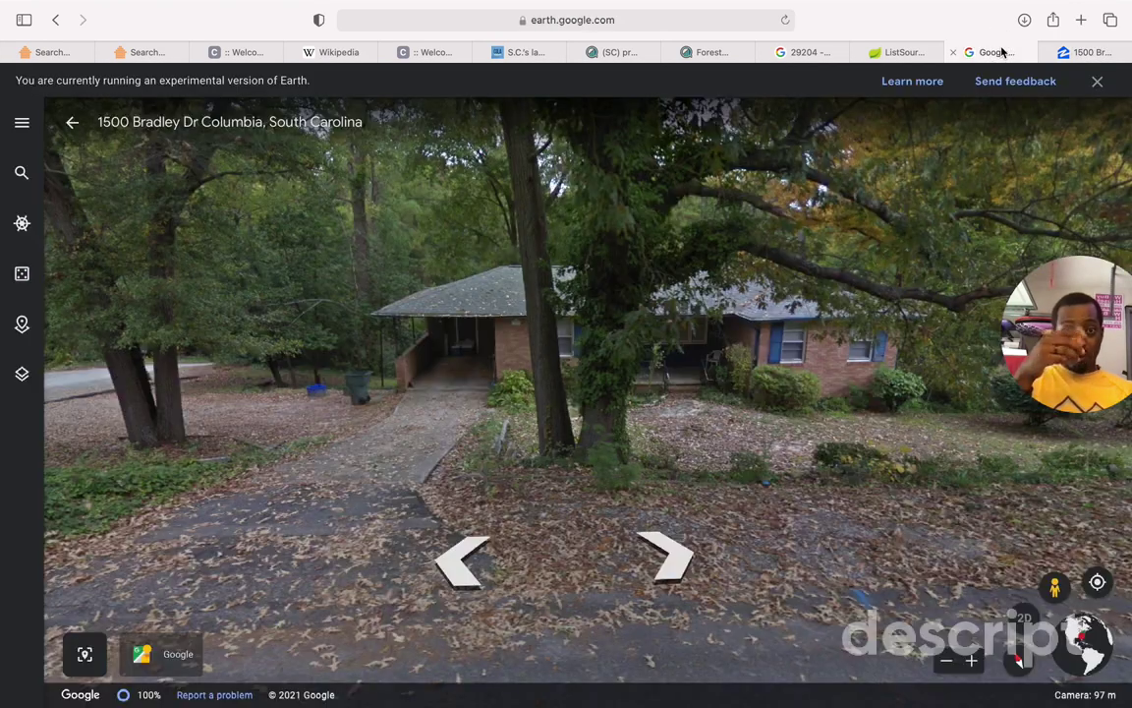
{"action": "left_click", "coordinate": [61, 55]}
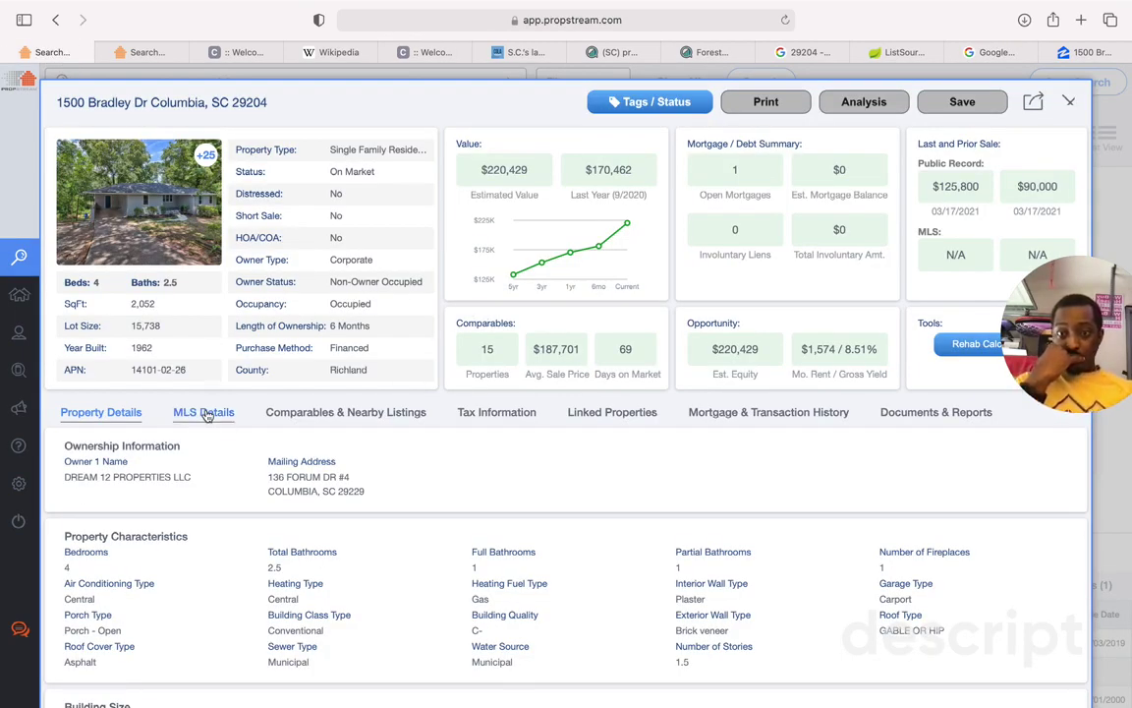
Step: In MLS Details, highlight the CONTINGENT status, 03/17/2021 sale date and $1,574 rent, then return to Property Details
{"action": "left_click", "coordinate": [204, 413]}
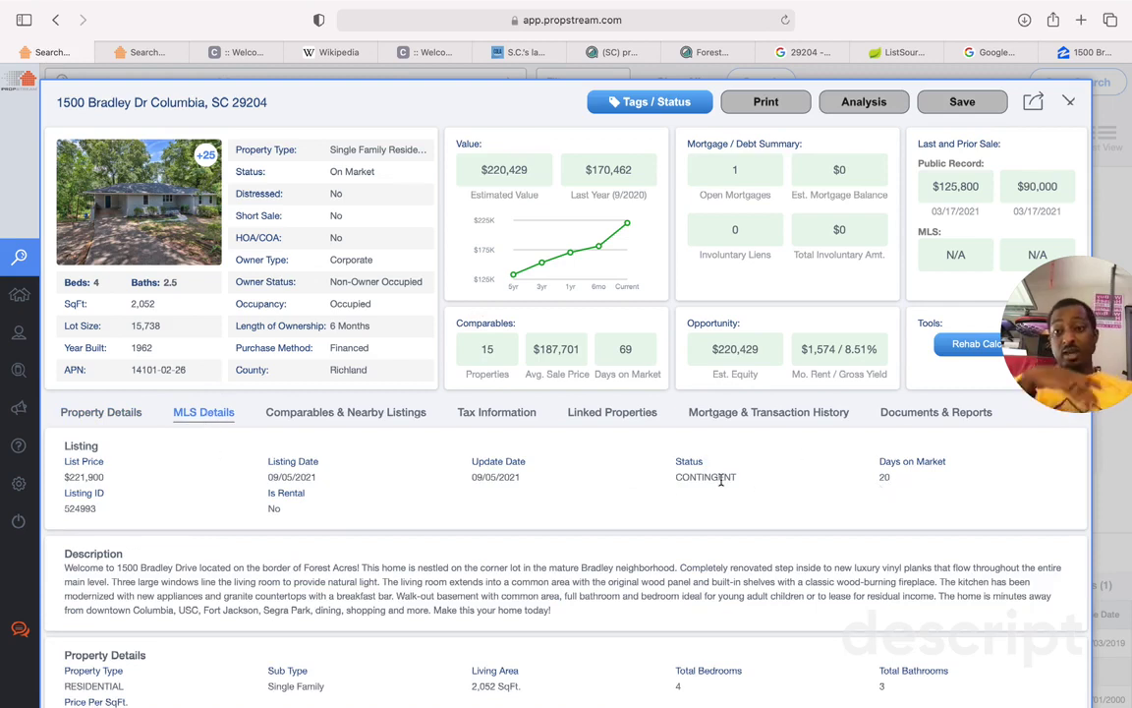
{"action": "left_click_drag", "start_coordinate": [677, 478], "coordinate": [740, 477]}
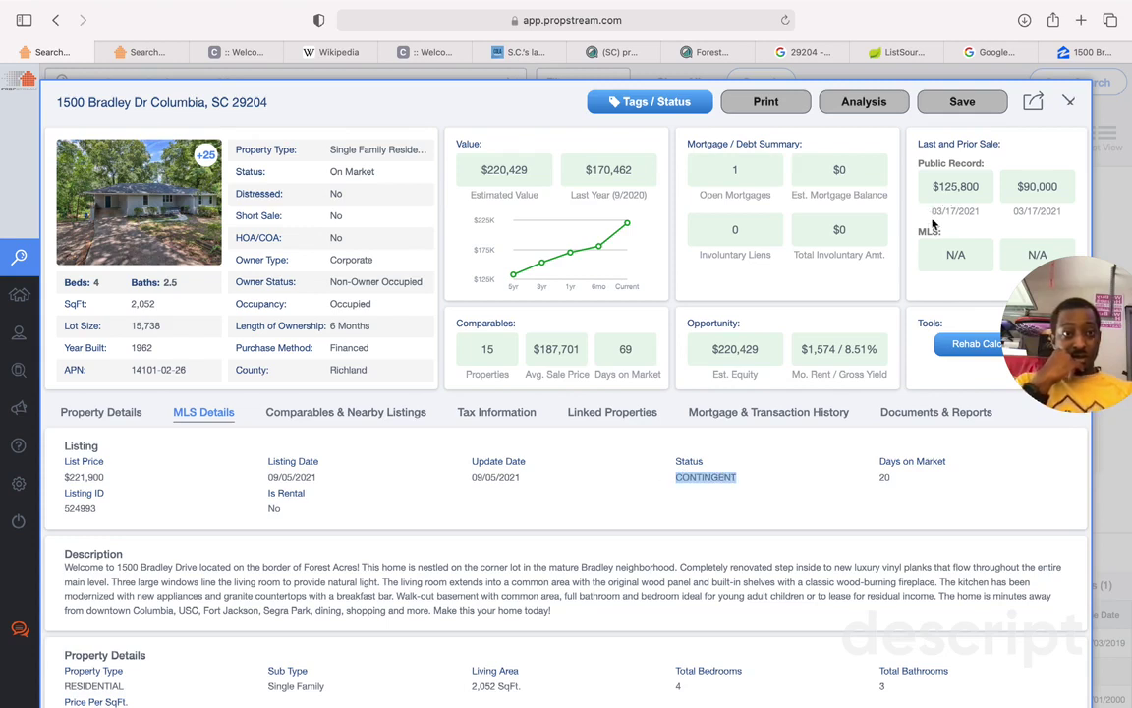
{"action": "left_click_drag", "start_coordinate": [933, 212], "coordinate": [947, 213]}
{"action": "left_click", "coordinate": [960, 185]}
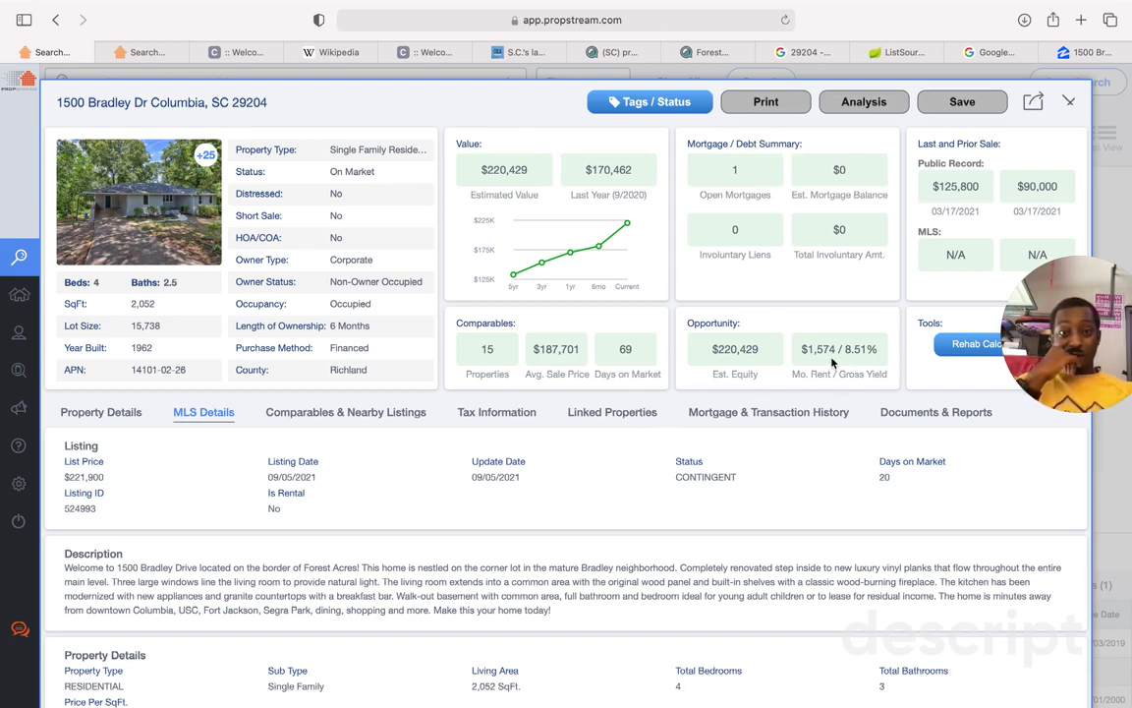
{"action": "left_click_drag", "start_coordinate": [808, 351], "coordinate": [837, 353]}
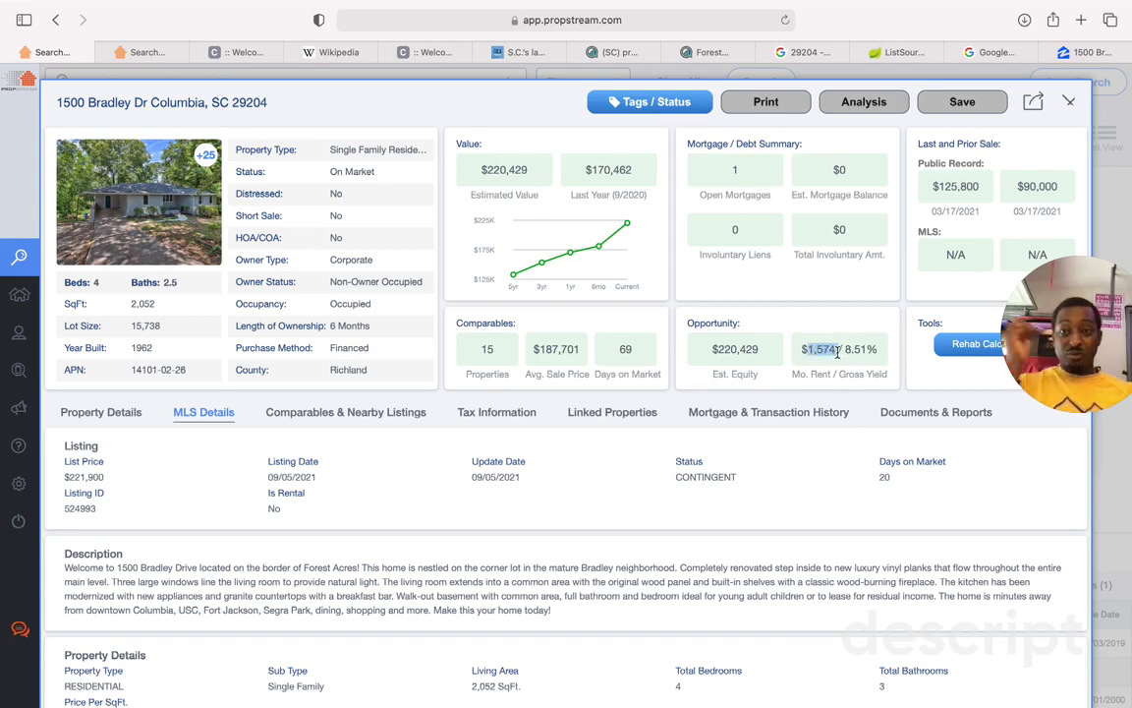
{"action": "left_click", "coordinate": [124, 419]}
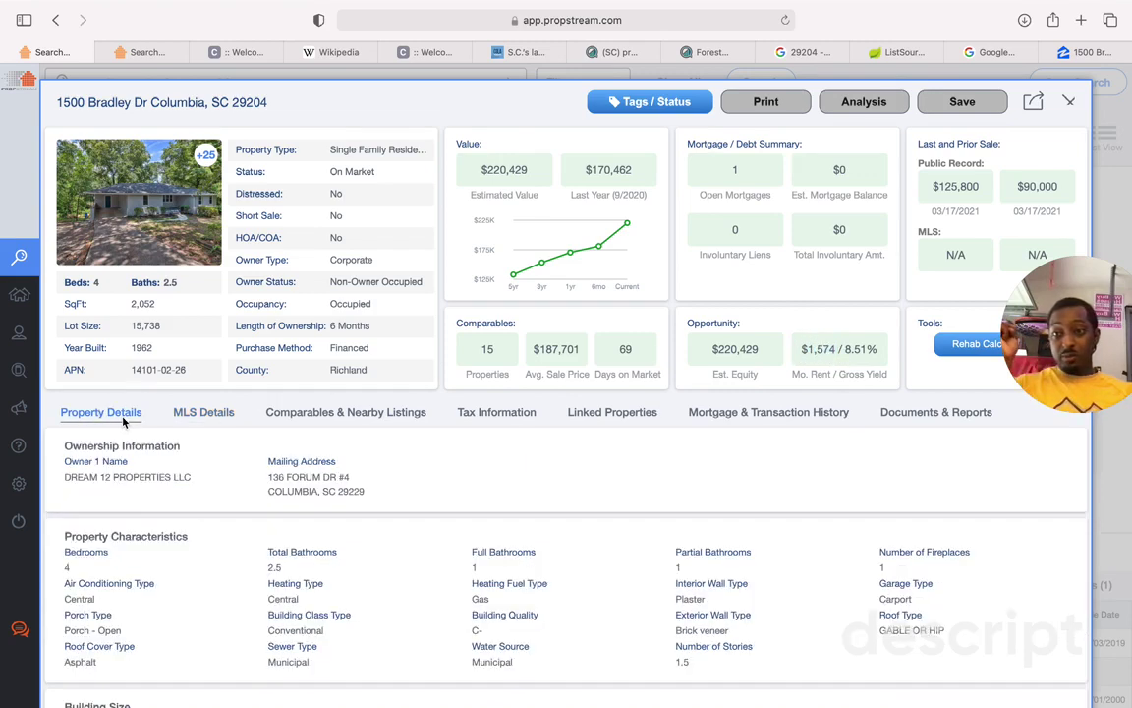
{"action": "left_click", "coordinate": [608, 417]}
{"action": "scroll", "coordinate": [456, 560], "scroll_direction": "down", "scroll_amount": 5}
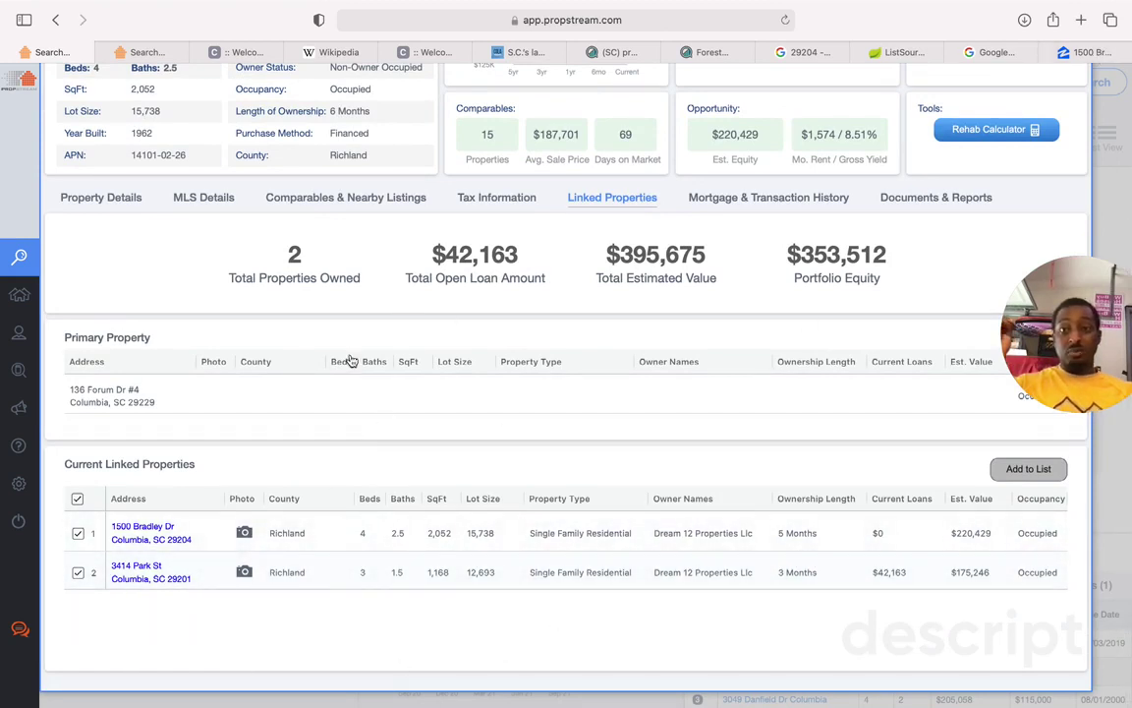
{"action": "left_click", "coordinate": [300, 532]}
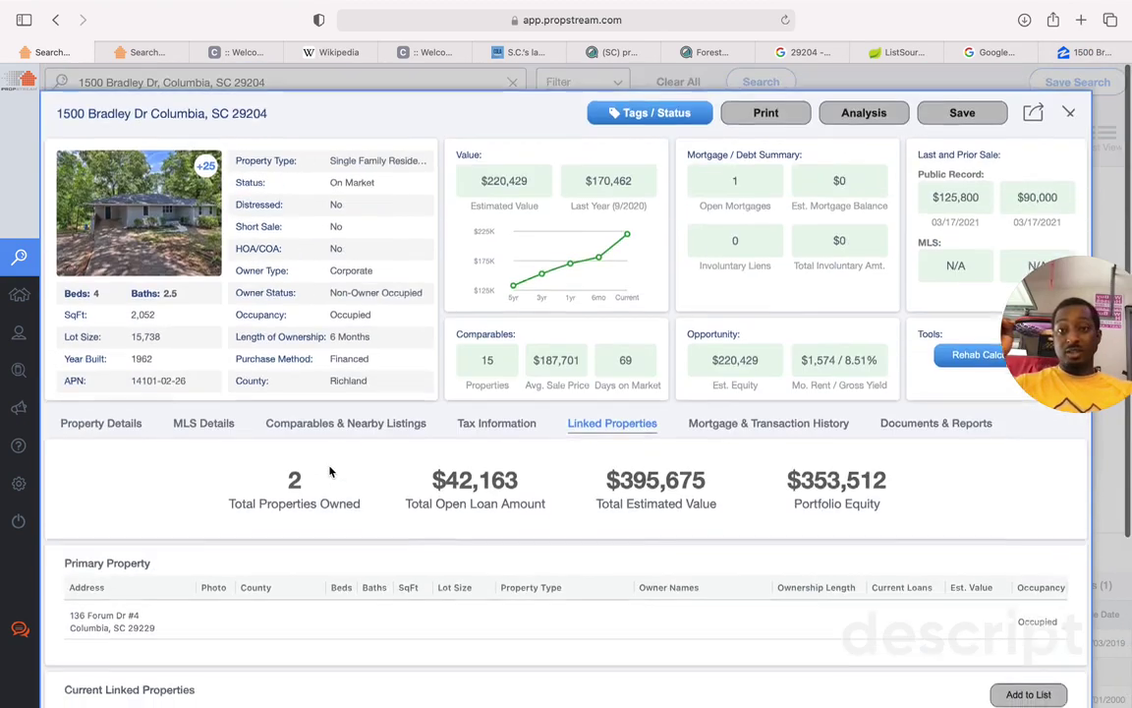
Step: Look around Bradley Dr in Street View and advance further down the street
{"action": "left_click", "coordinate": [1091, 54]}
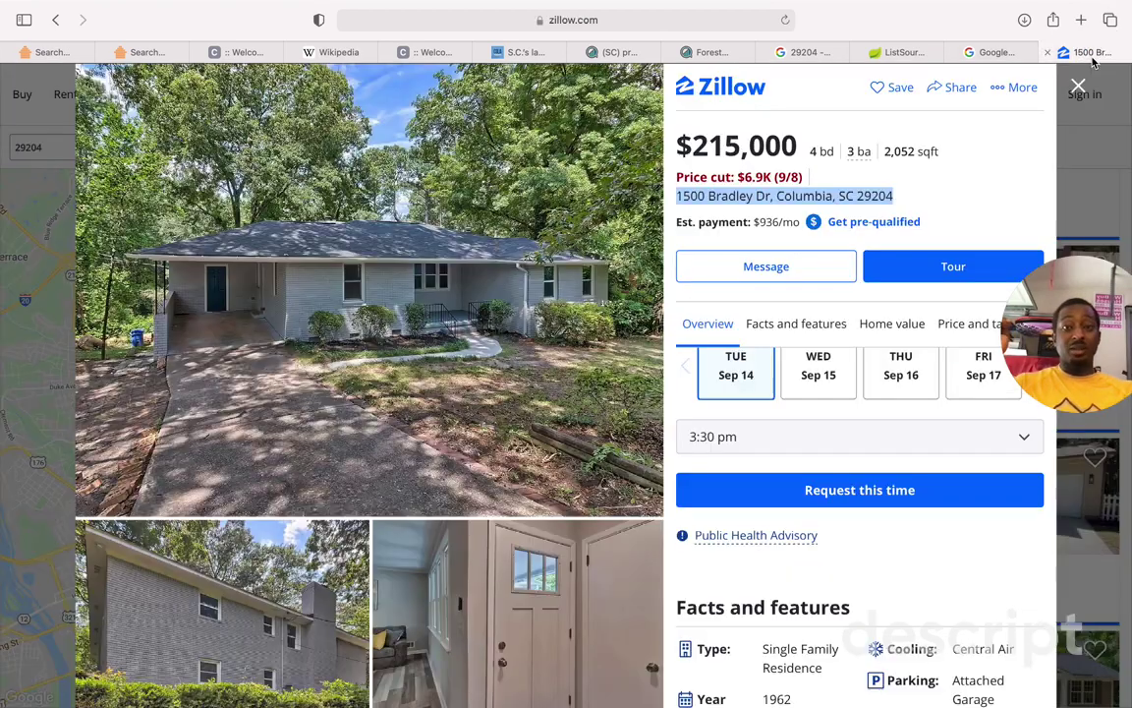
{"action": "left_click", "coordinate": [992, 52]}
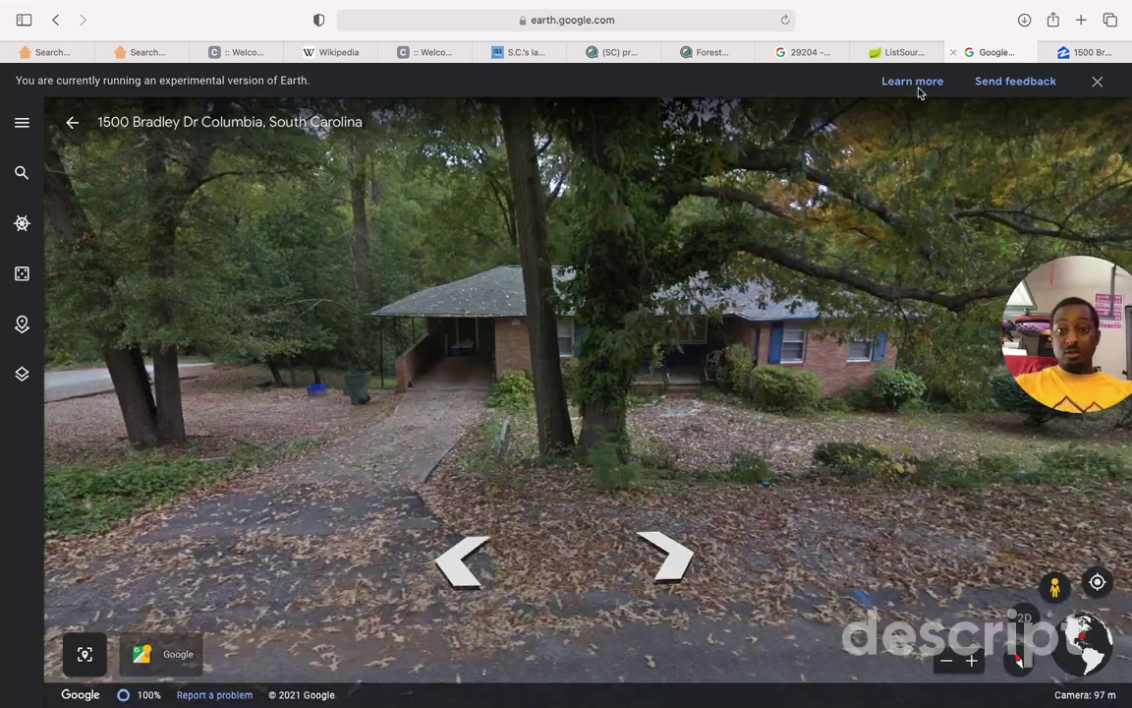
{"action": "left_click_drag", "start_coordinate": [503, 543], "coordinate": [183, 406]}
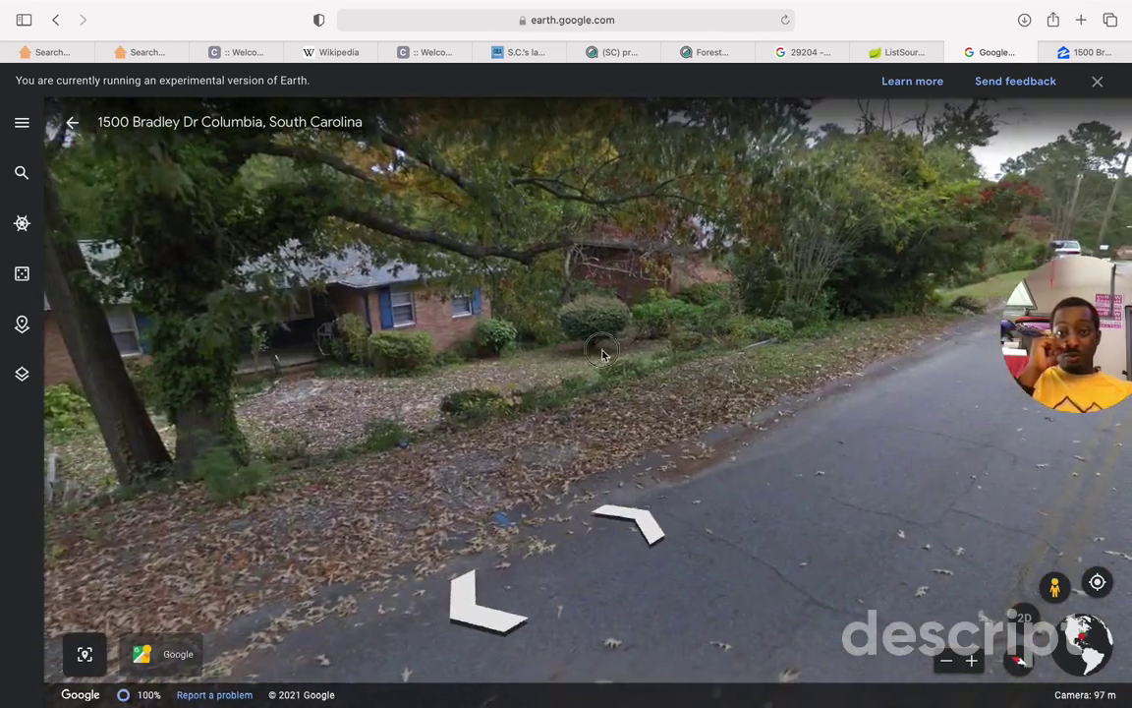
{"action": "left_click_drag", "start_coordinate": [602, 354], "coordinate": [315, 334]}
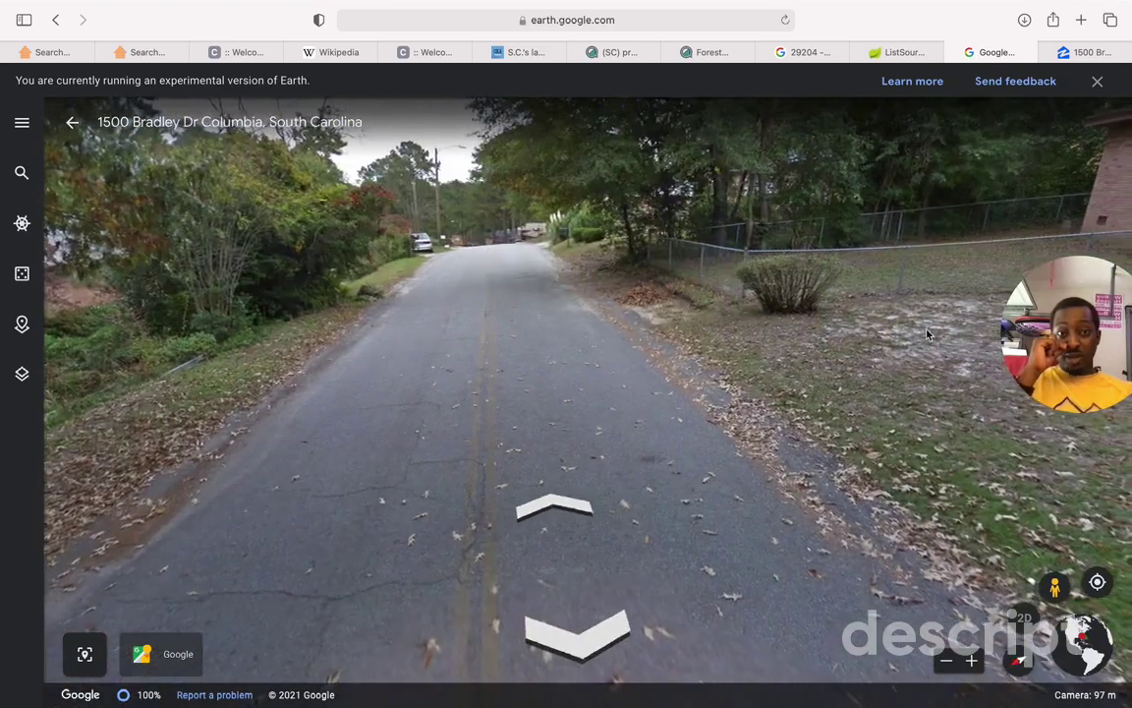
{"action": "left_click_drag", "start_coordinate": [910, 340], "coordinate": [919, 220]}
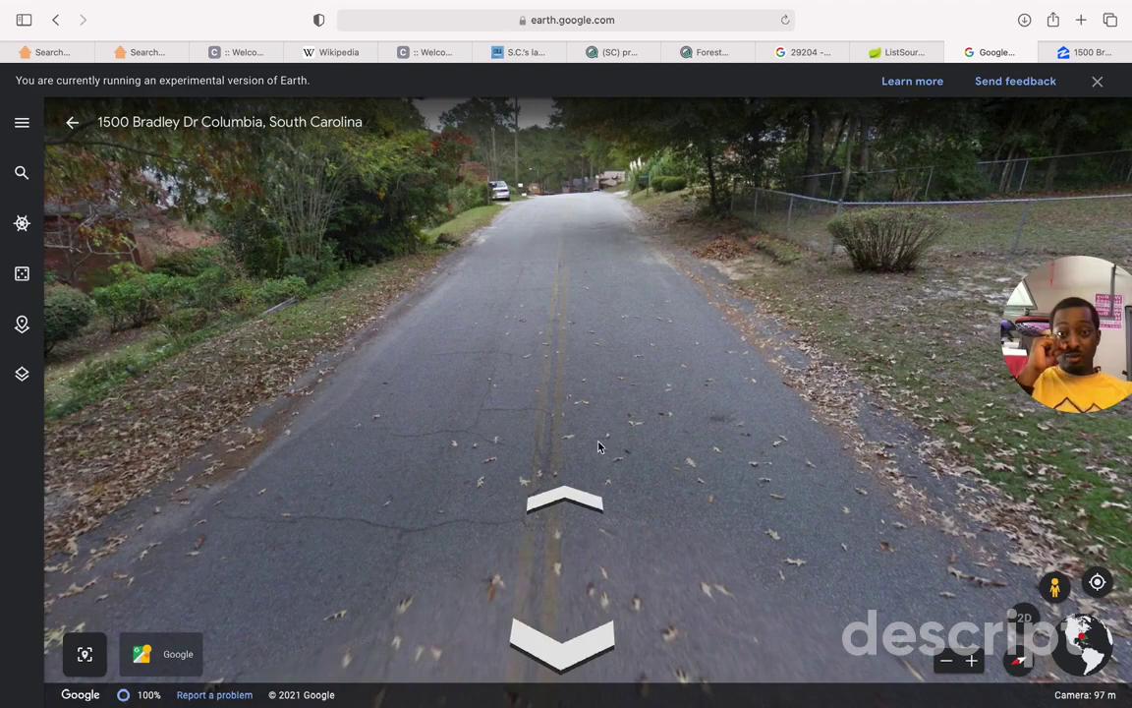
{"action": "left_click", "coordinate": [565, 500]}
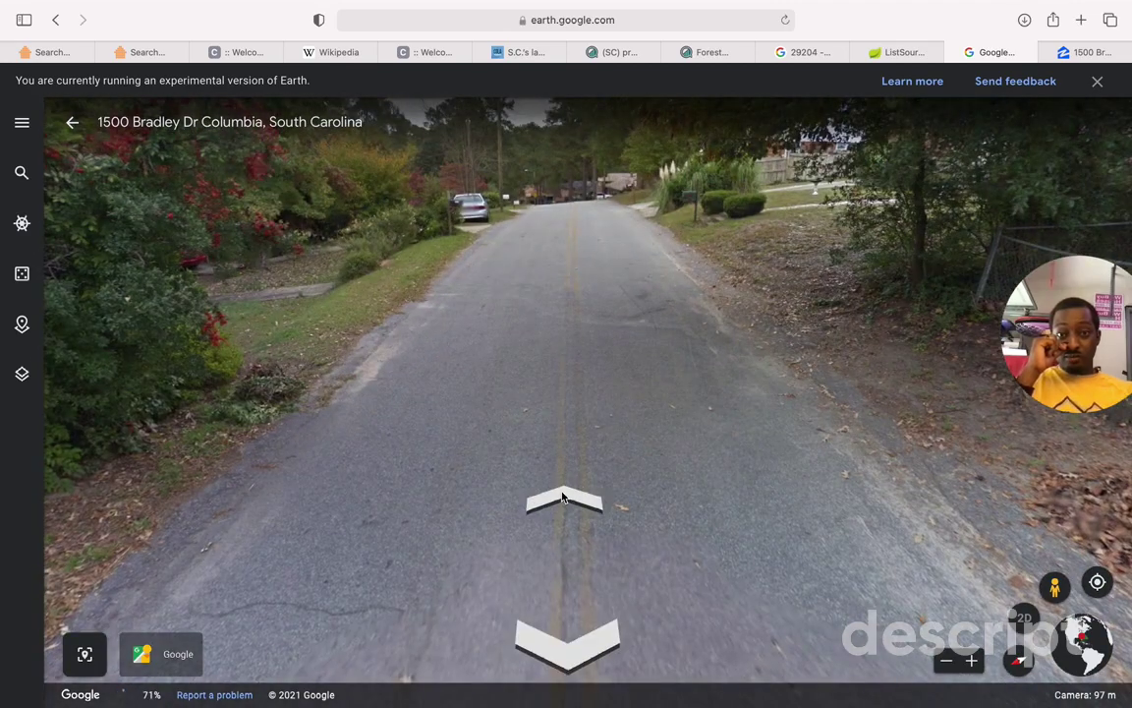
{"action": "left_click", "coordinate": [564, 498]}
{"action": "left_click_drag", "start_coordinate": [455, 299], "coordinate": [837, 296]}
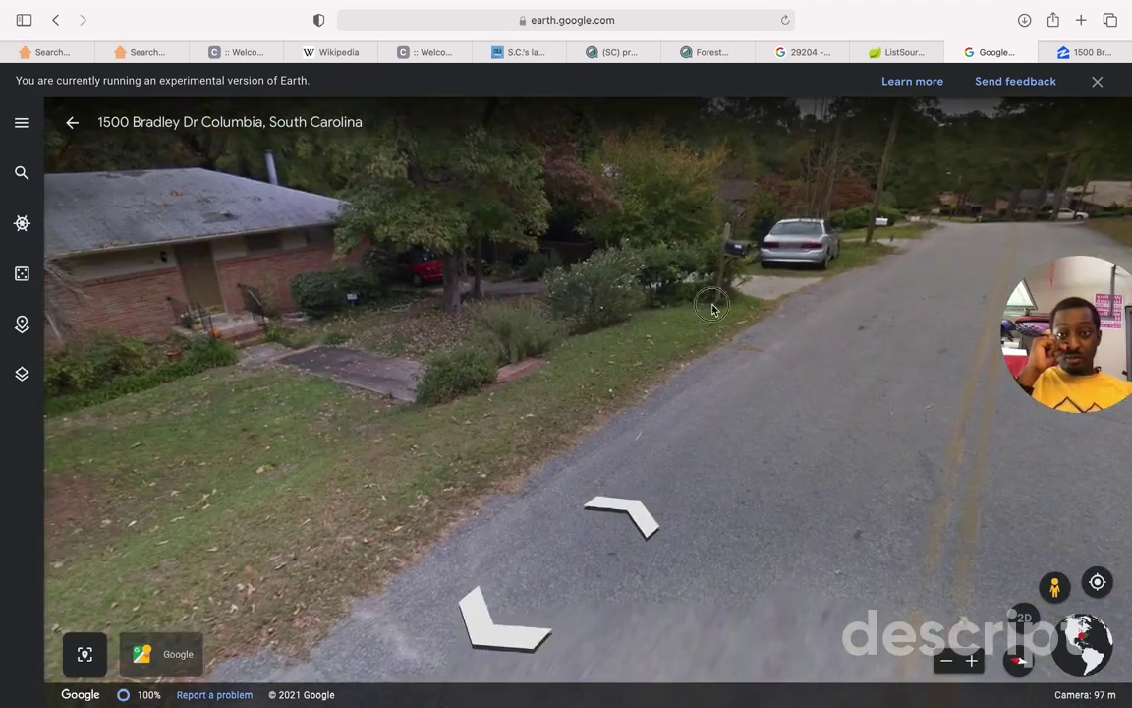
{"action": "left_click_drag", "start_coordinate": [716, 305], "coordinate": [790, 324]}
{"action": "left_click_drag", "start_coordinate": [458, 218], "coordinate": [596, 245]}
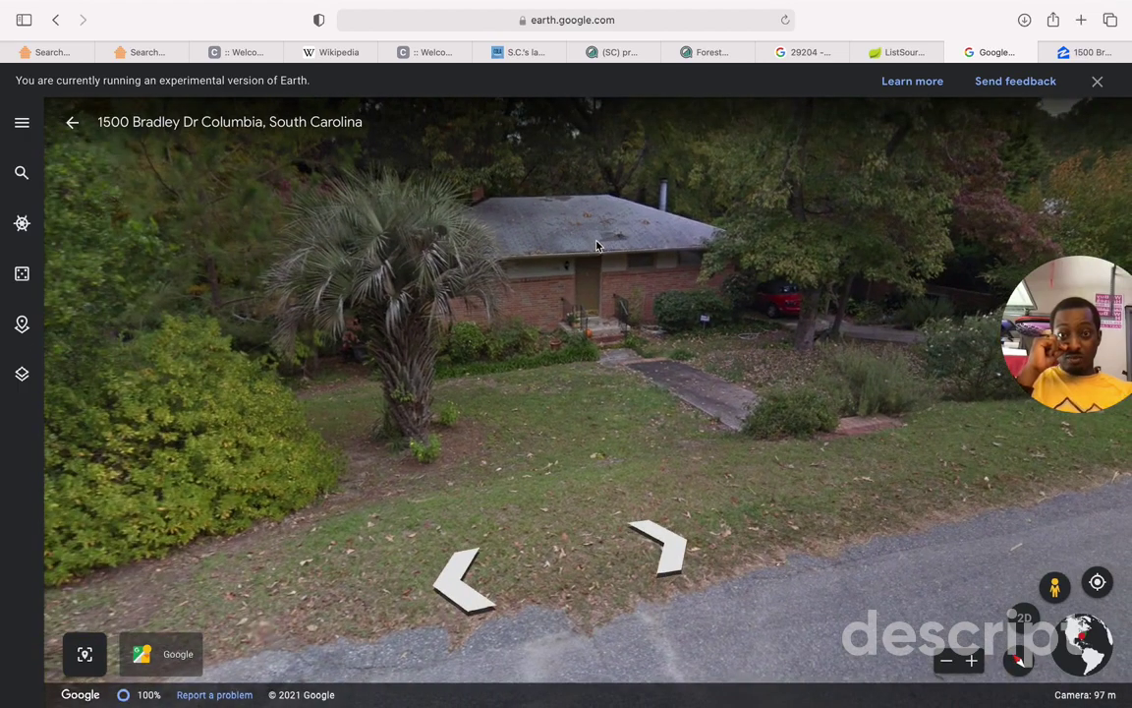
{"action": "left_click", "coordinate": [596, 293]}
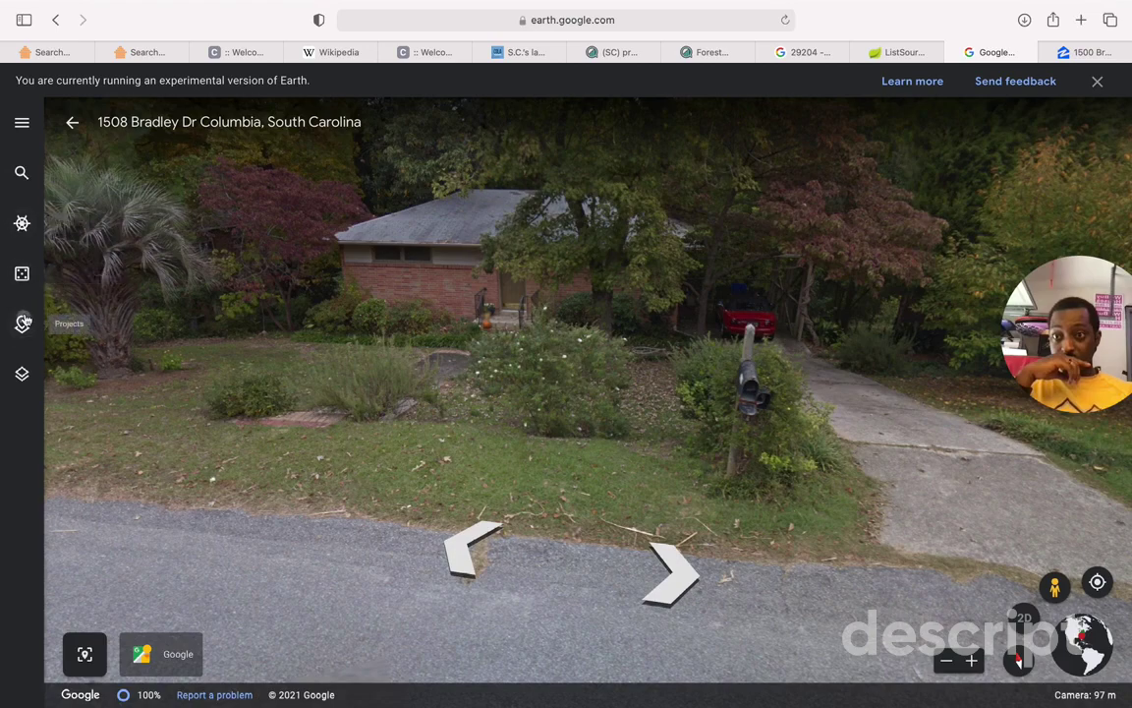
{"action": "left_click", "coordinate": [24, 322]}
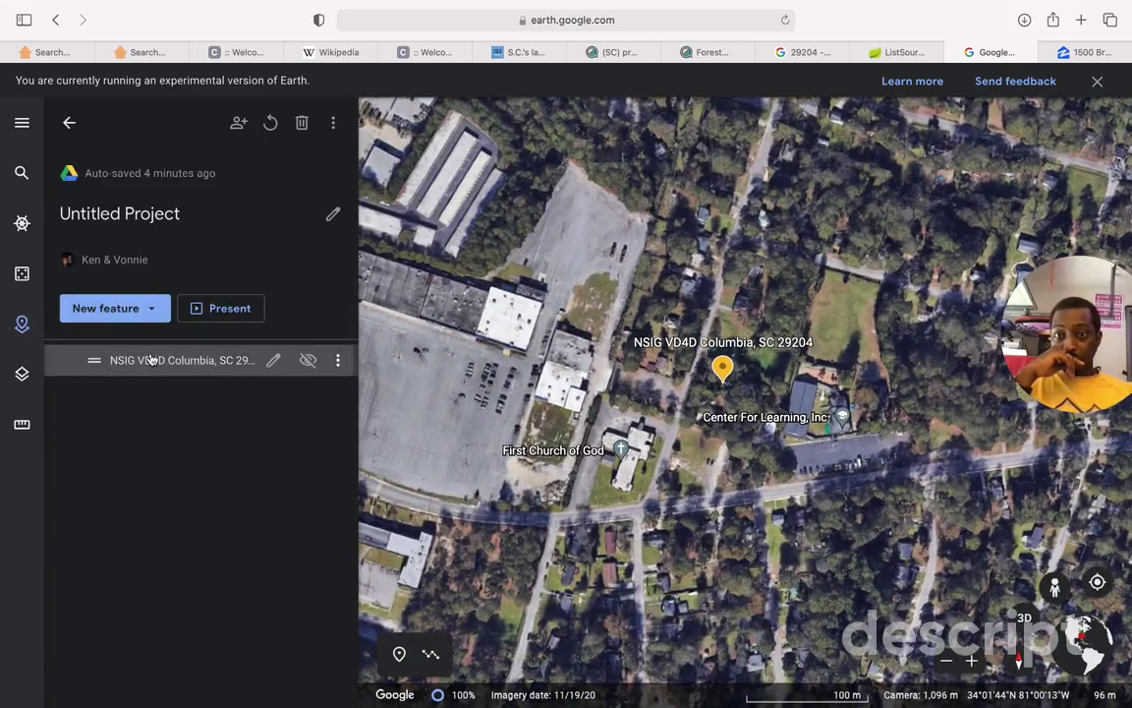
{"action": "left_click", "coordinate": [149, 359]}
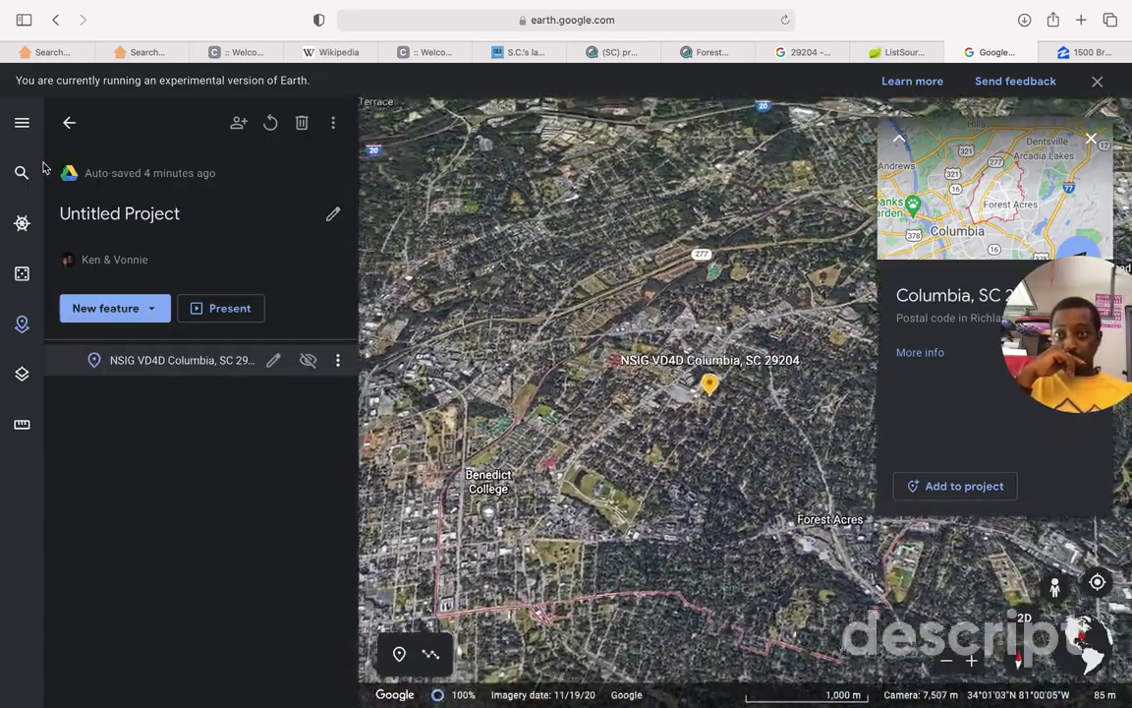
{"action": "left_click", "coordinate": [21, 172]}
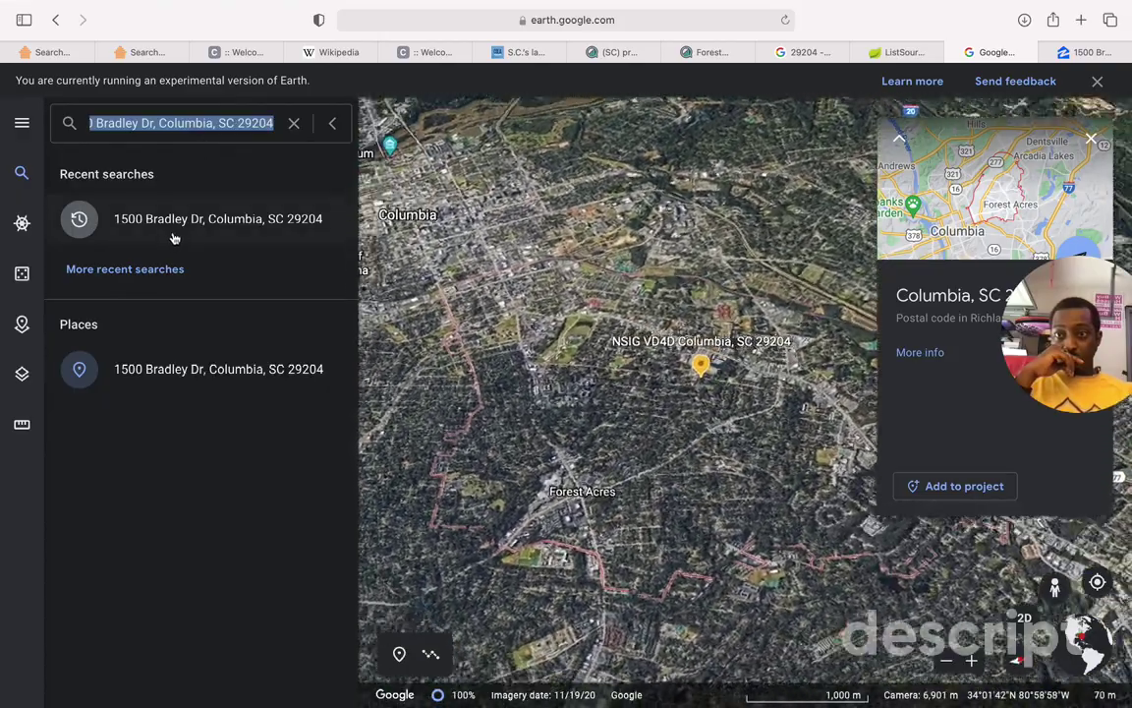
{"action": "right_click", "coordinate": [174, 233]}
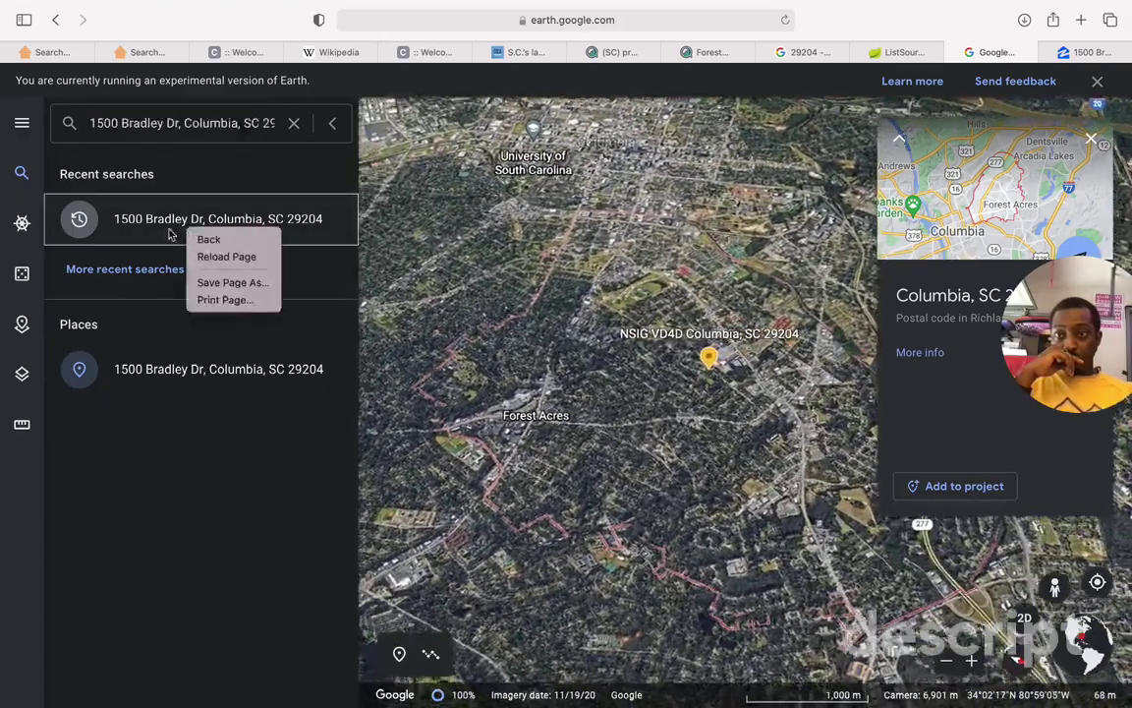
{"action": "left_click", "coordinate": [172, 229]}
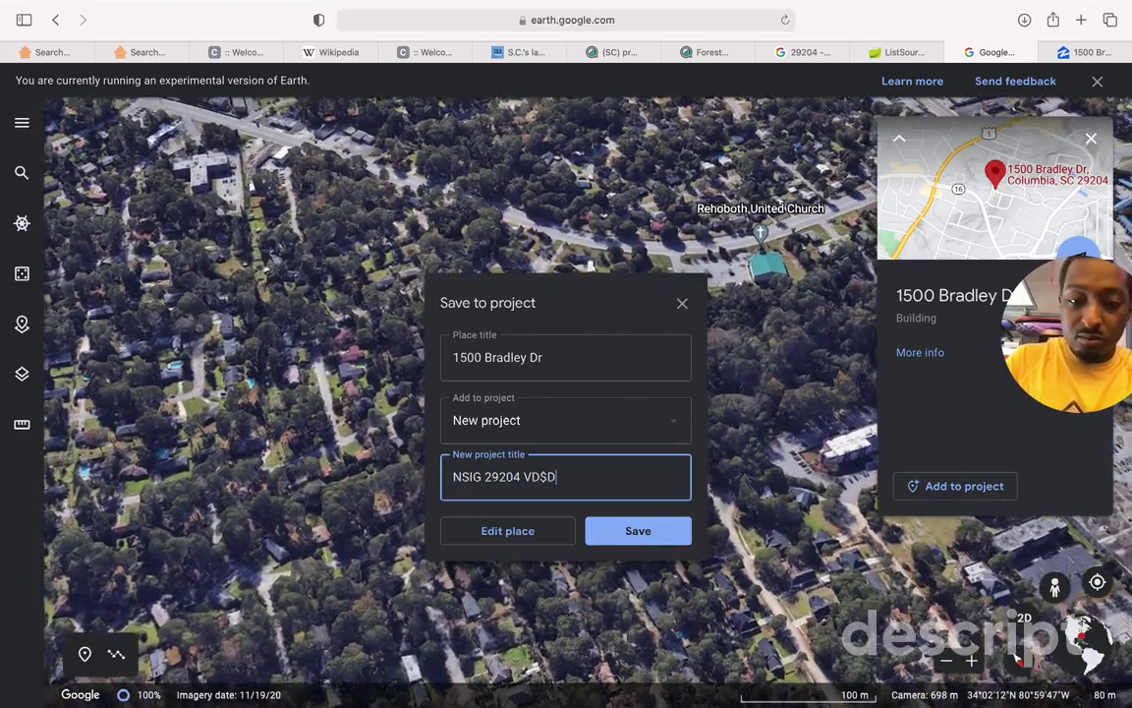
Step: Correct the new project title to 'NSIG 29204 VD4D' and save the place into it
{"action": "key", "text": "BackSpace"}
{"action": "type", "text": "4"}
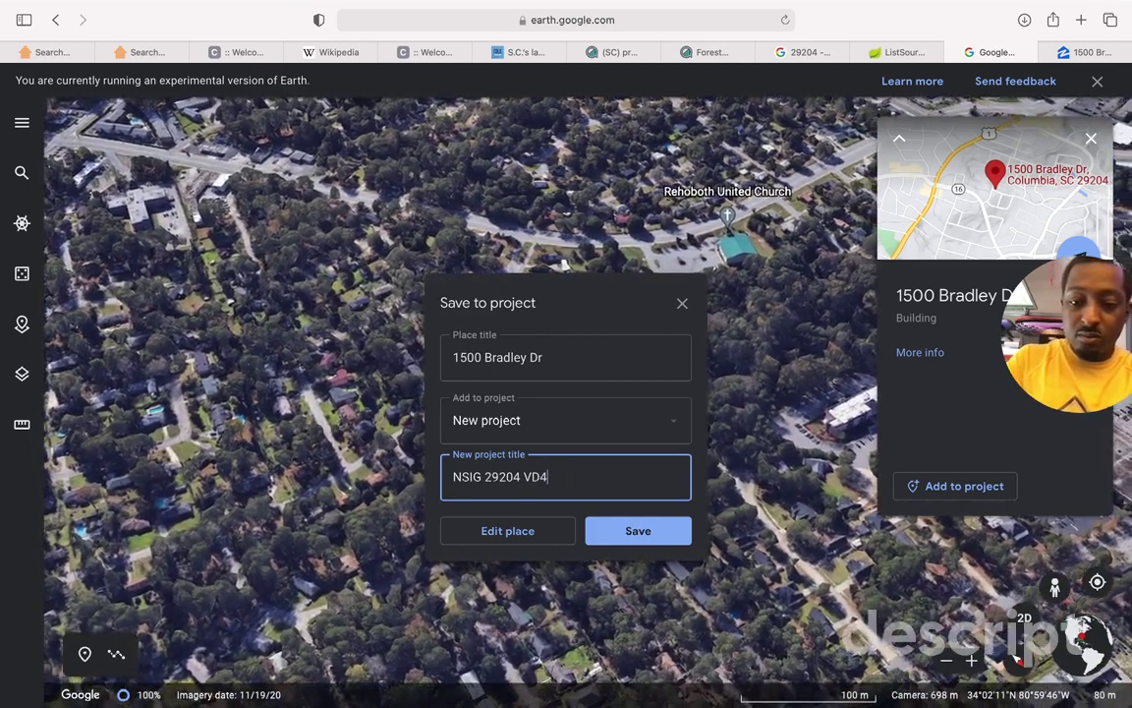
{"action": "type", "text": "D"}
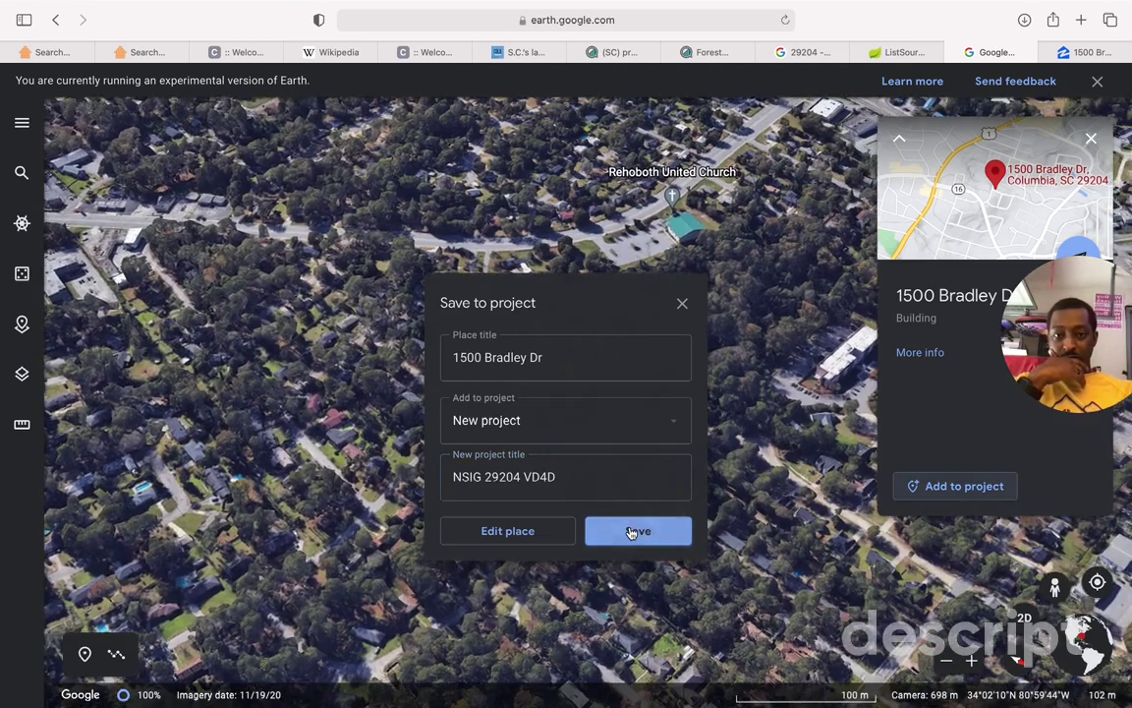
{"action": "left_click", "coordinate": [631, 532]}
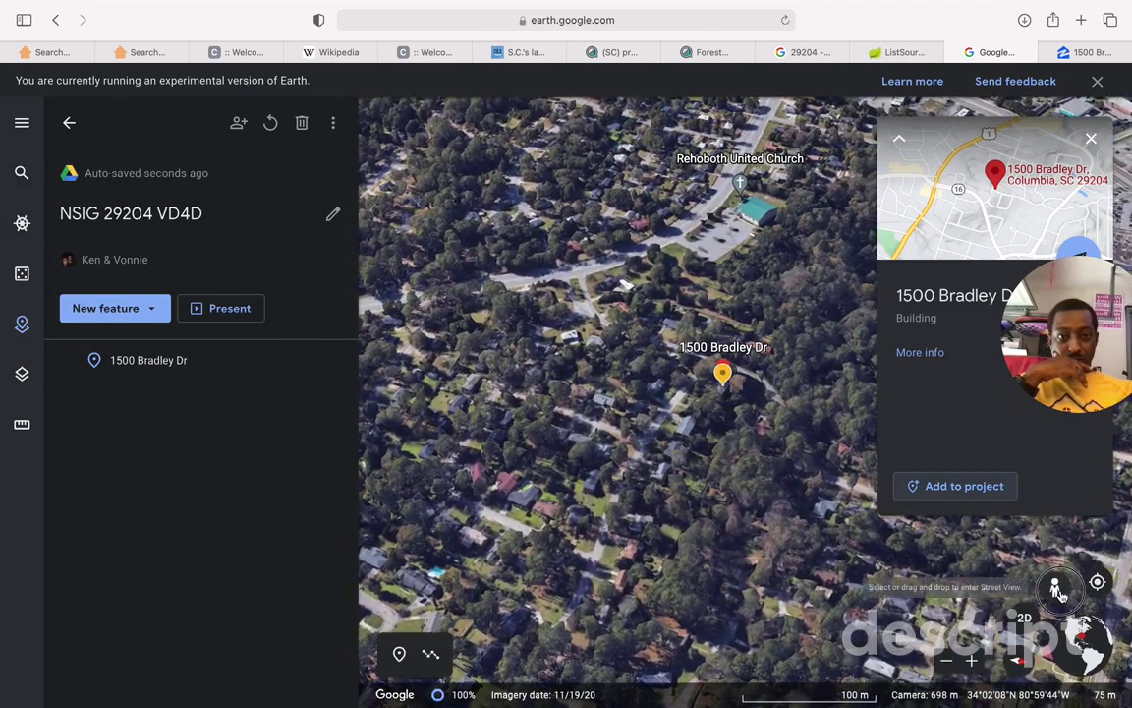
{"action": "left_click_drag", "start_coordinate": [1053, 595], "coordinate": [682, 392]}
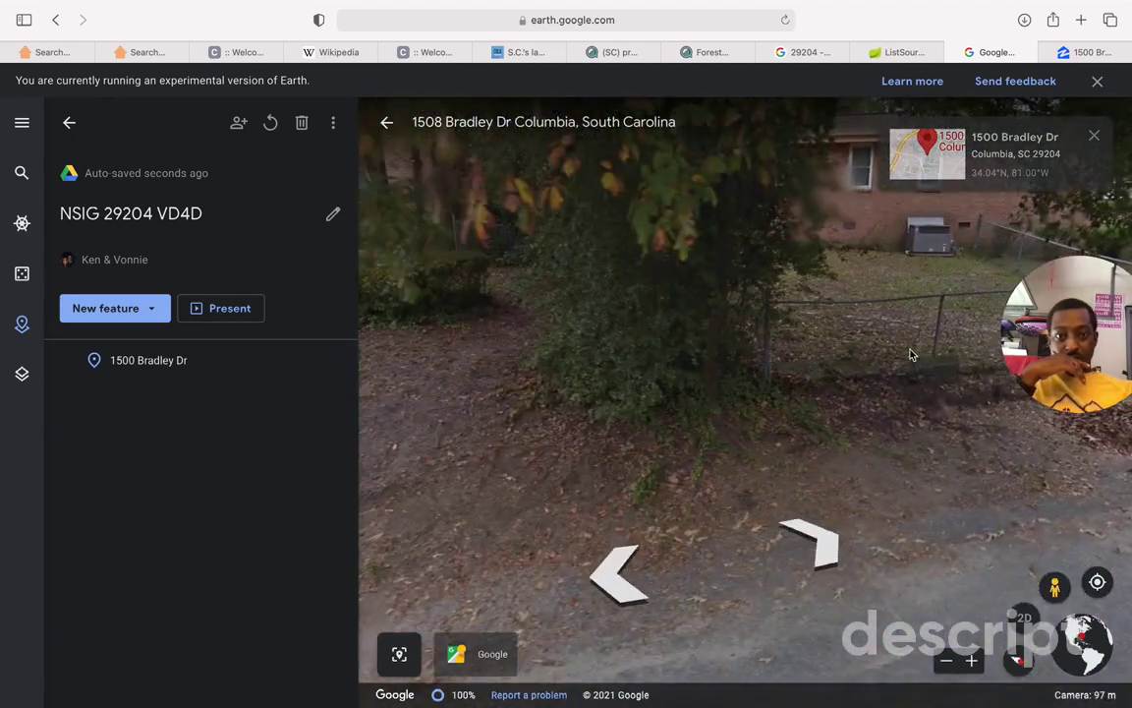
{"action": "left_click", "coordinate": [632, 377]}
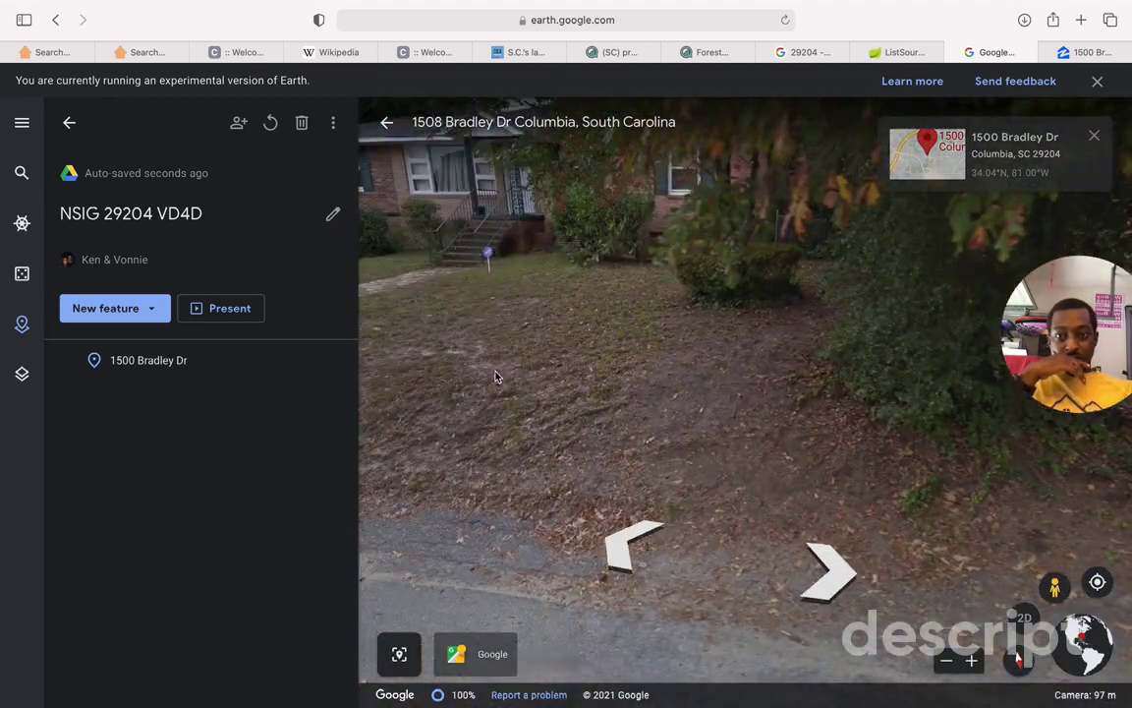
{"action": "left_click", "coordinate": [481, 339]}
{"action": "left_click_drag", "start_coordinate": [742, 338], "coordinate": [710, 320]}
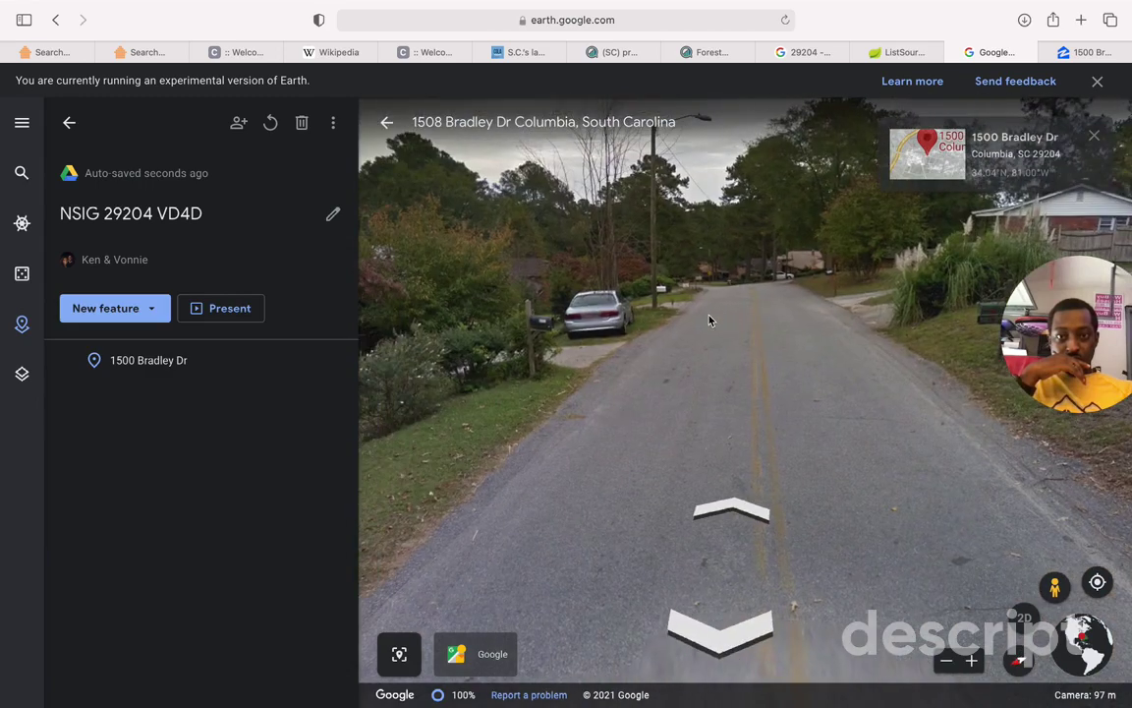
{"action": "left_click", "coordinate": [727, 513]}
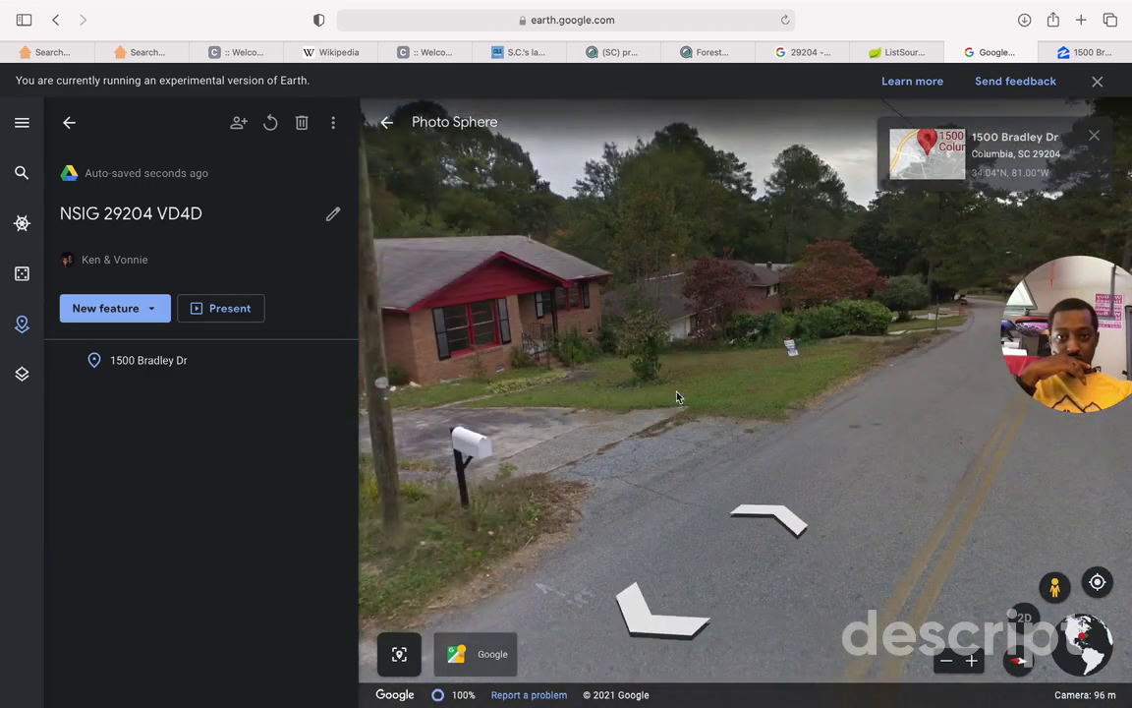
{"action": "left_click_drag", "start_coordinate": [677, 397], "coordinate": [957, 409]}
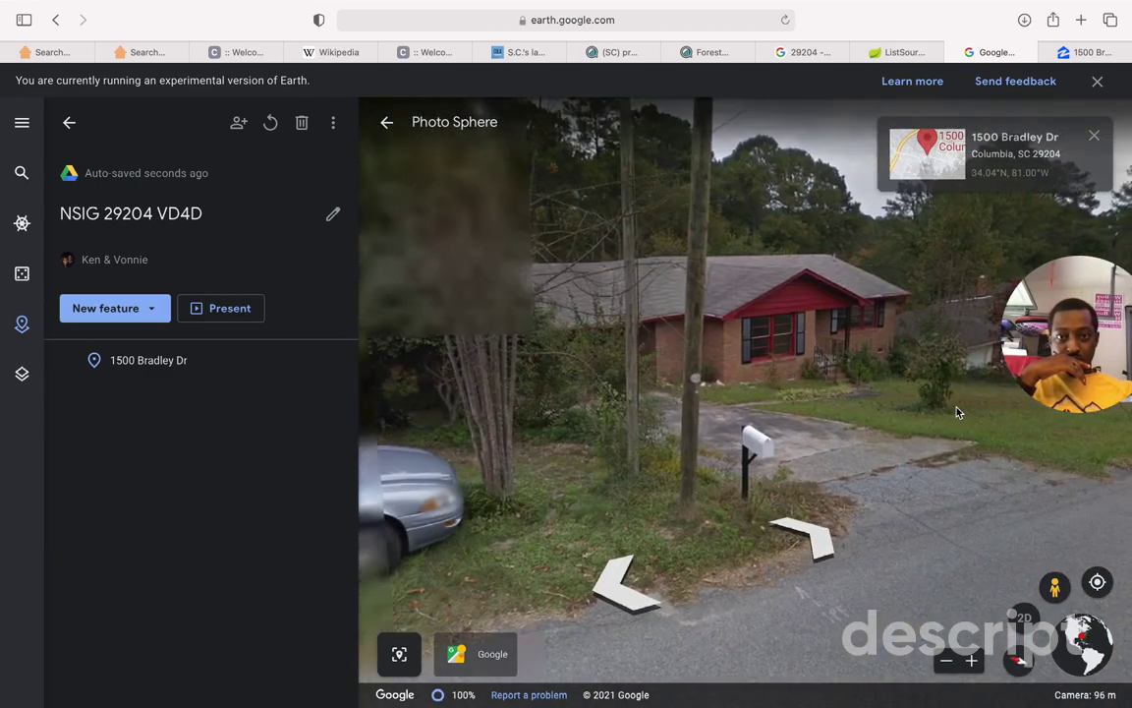
{"action": "left_click_drag", "start_coordinate": [783, 389], "coordinate": [963, 433]}
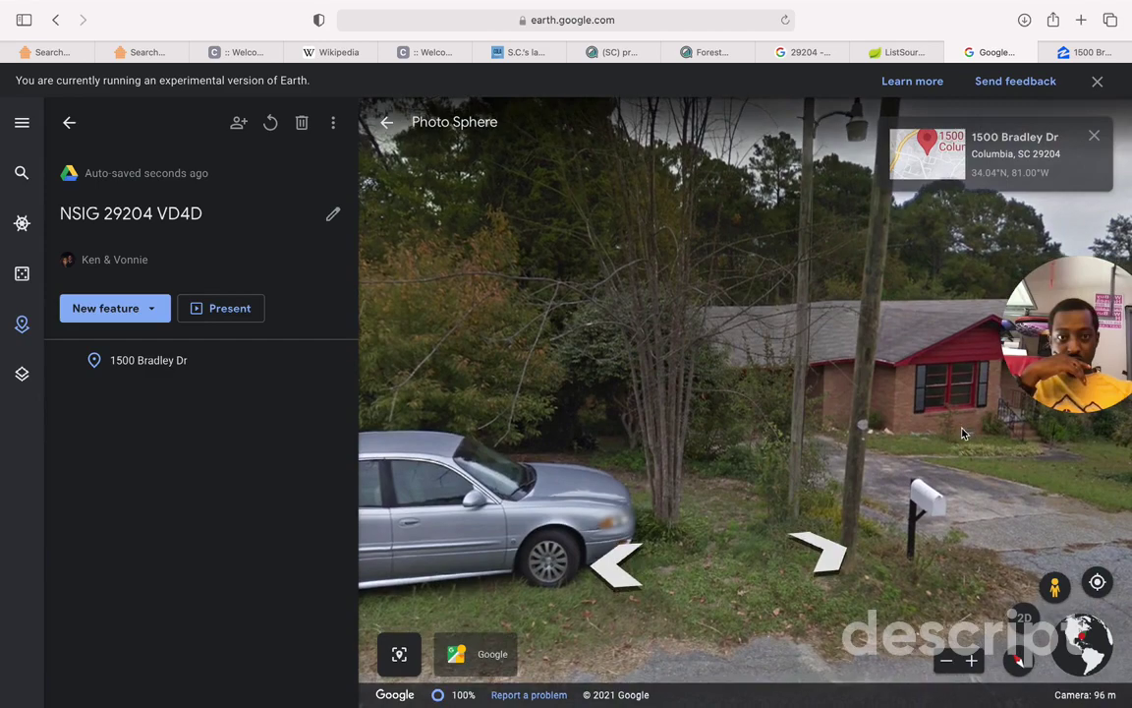
{"action": "left_click", "coordinate": [641, 567]}
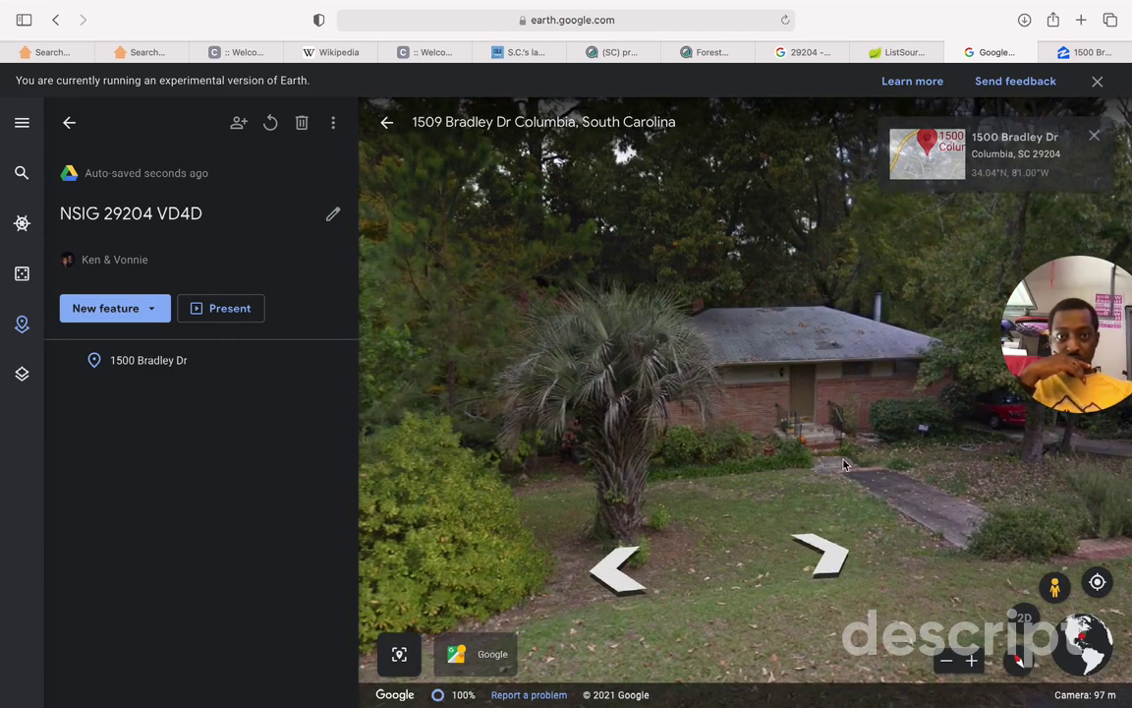
{"action": "left_click", "coordinate": [829, 562]}
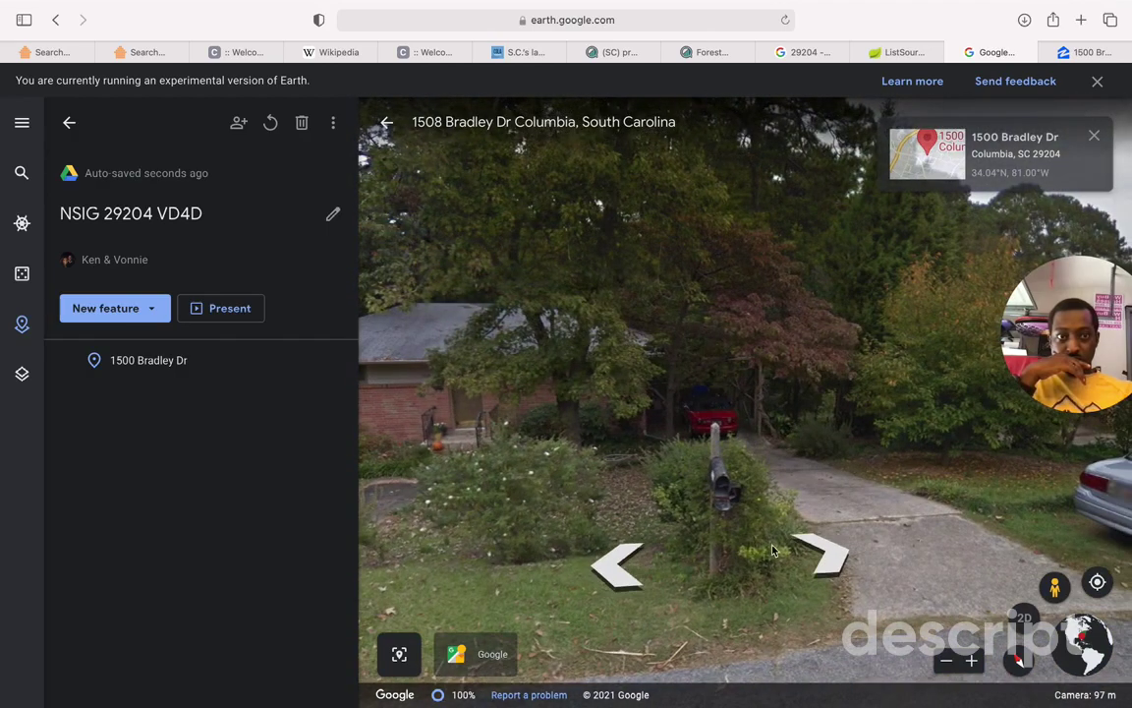
{"action": "left_click_drag", "start_coordinate": [633, 481], "coordinate": [771, 472]}
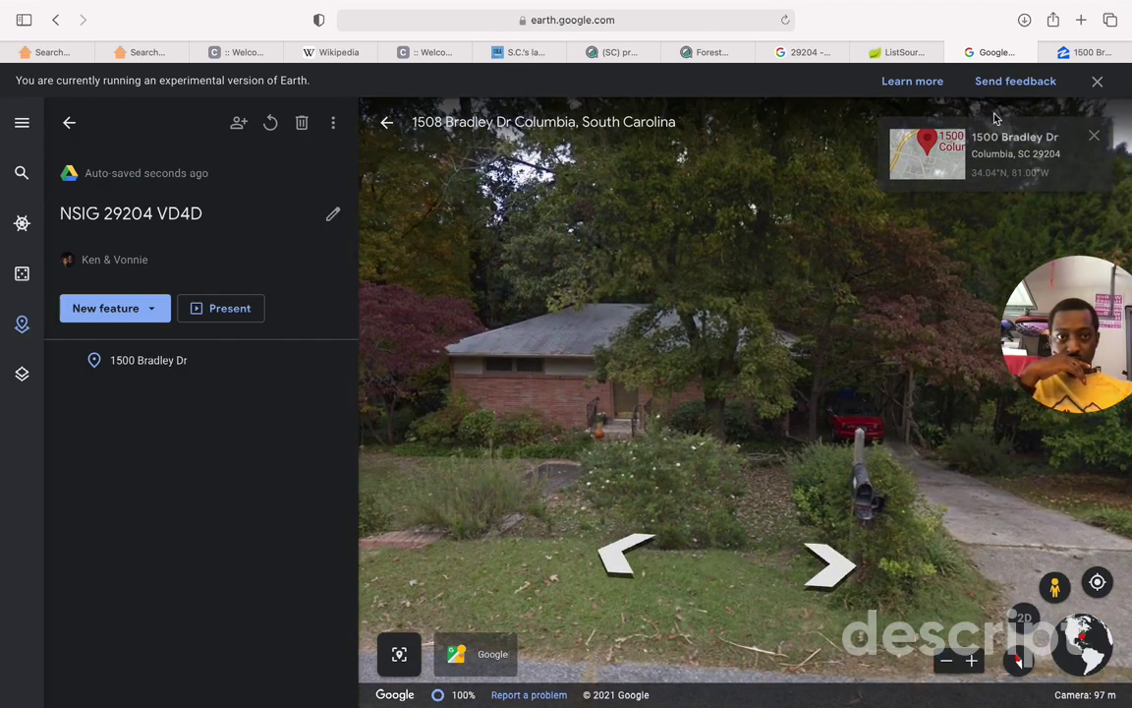
{"action": "left_click", "coordinate": [1048, 160]}
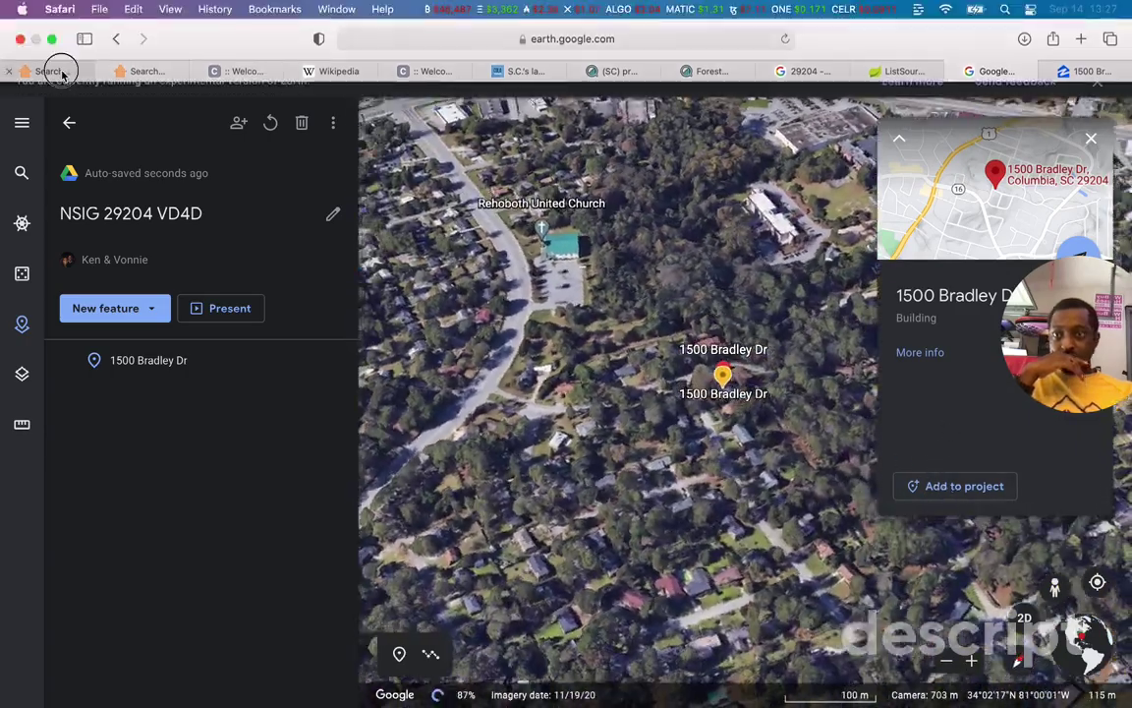
{"action": "left_click", "coordinate": [59, 73]}
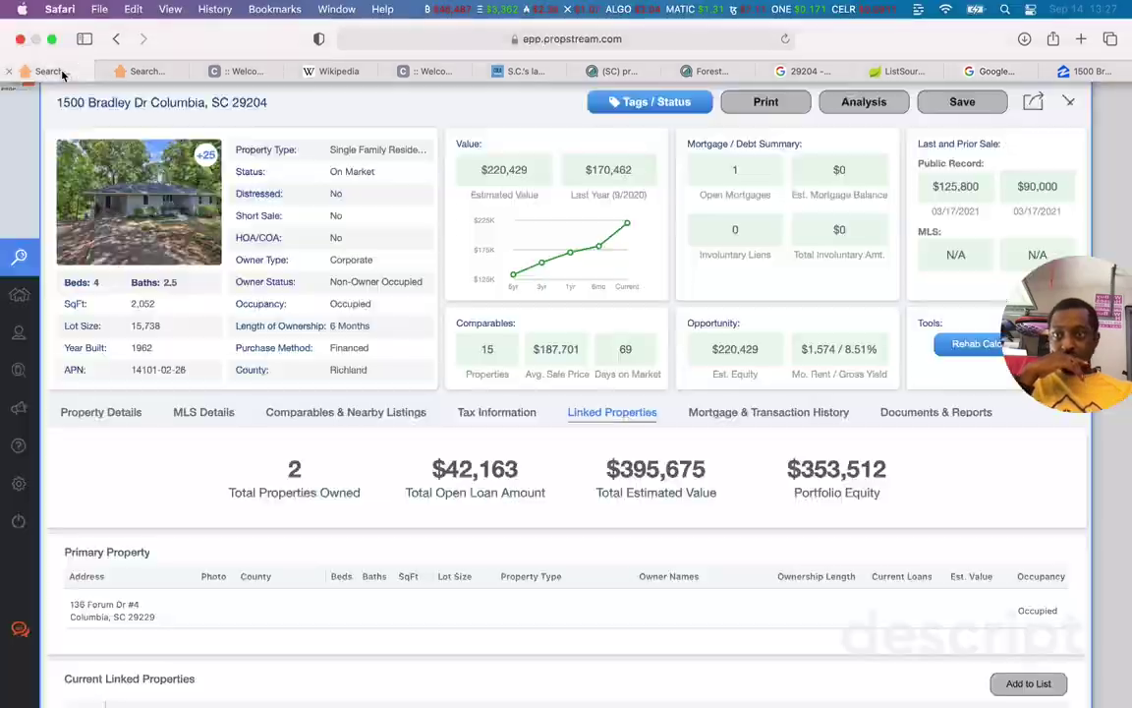
{"action": "left_click", "coordinate": [1009, 76]}
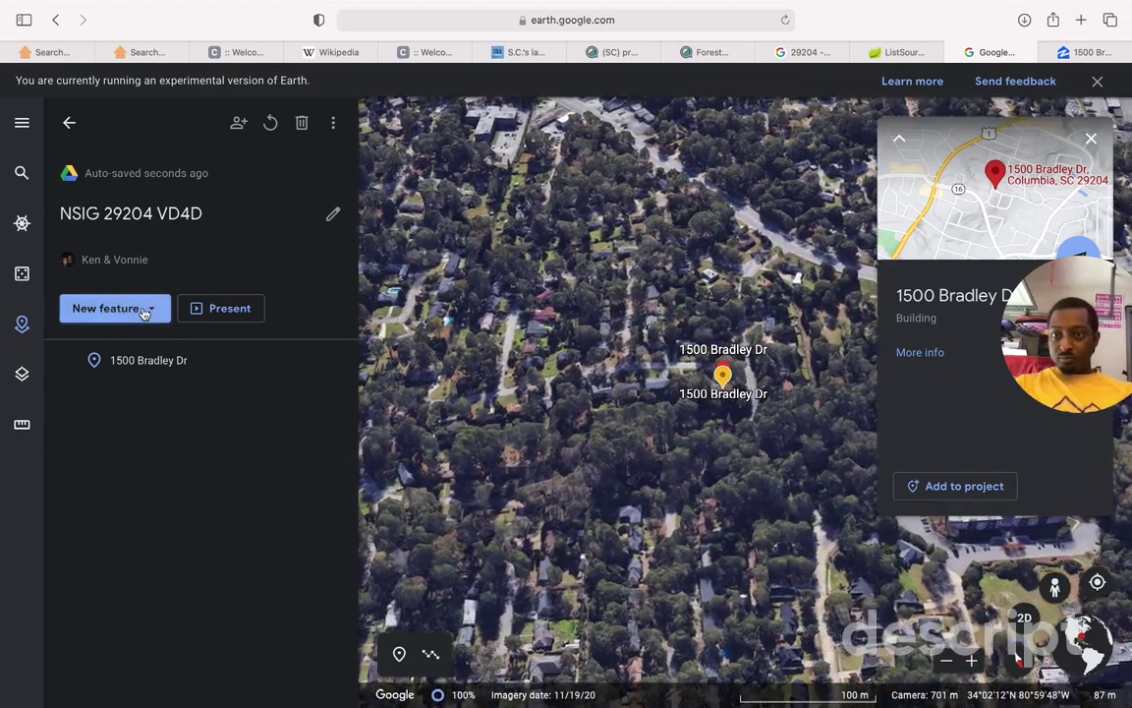
{"action": "left_click", "coordinate": [144, 310]}
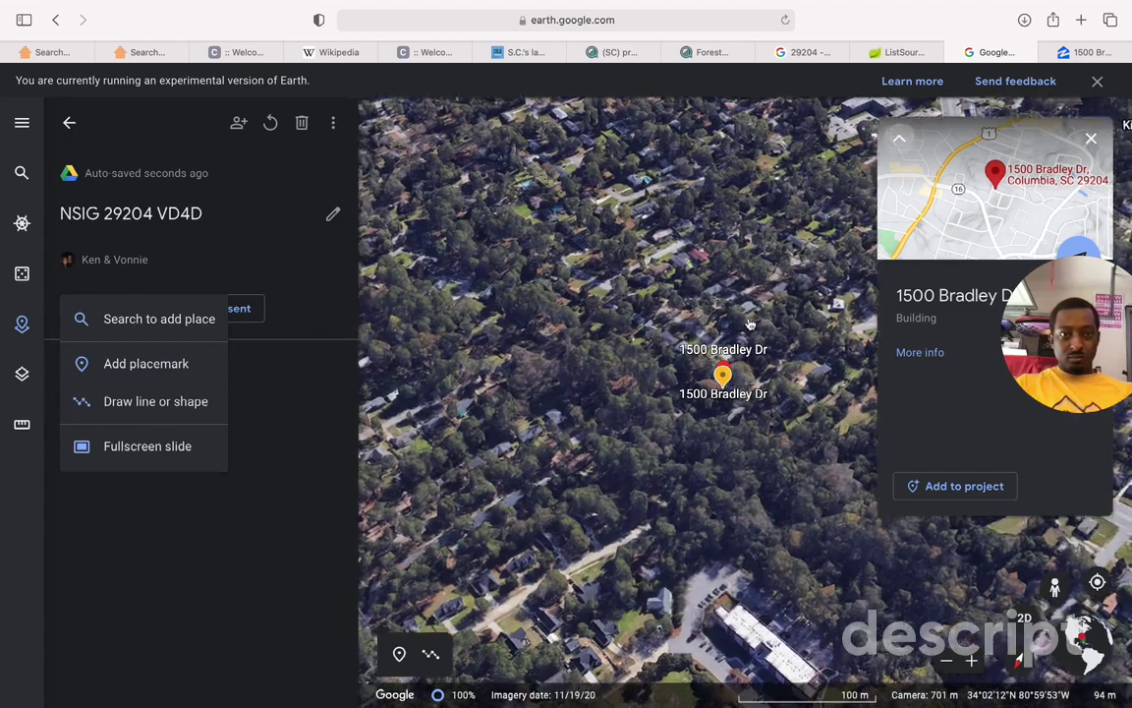
{"action": "left_click", "coordinate": [749, 324]}
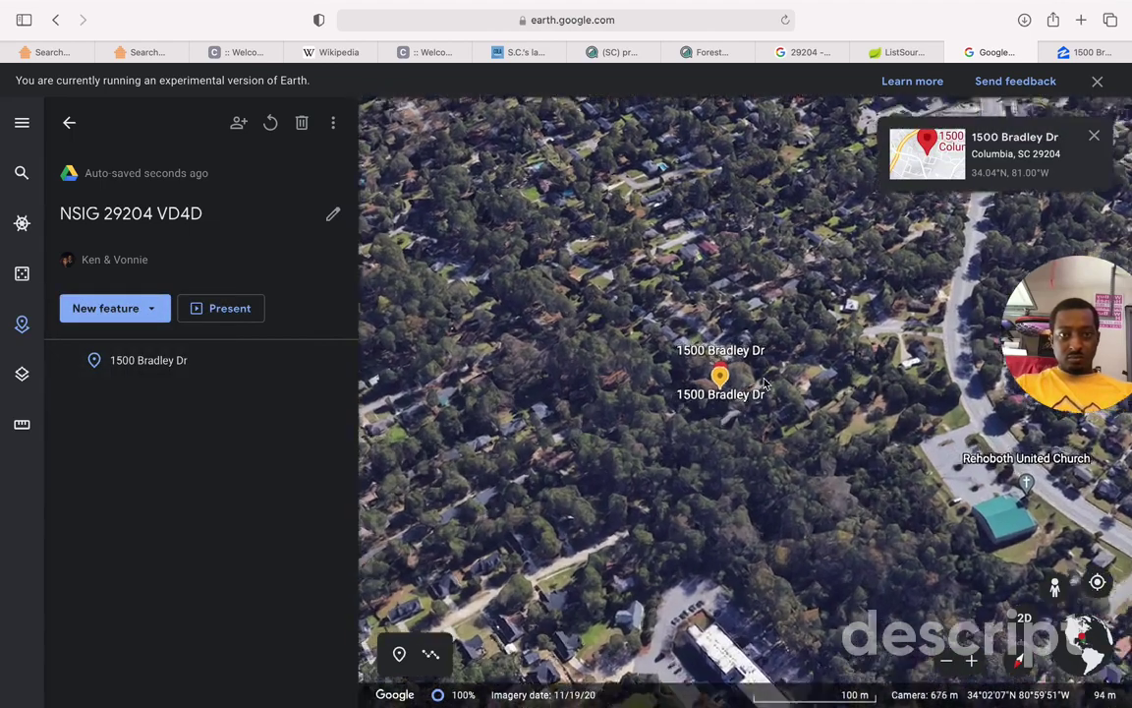
{"action": "scroll", "coordinate": [681, 384], "scroll_direction": "up", "scroll_amount": 5}
{"action": "scroll", "coordinate": [681, 383], "scroll_direction": "down", "scroll_amount": 5}
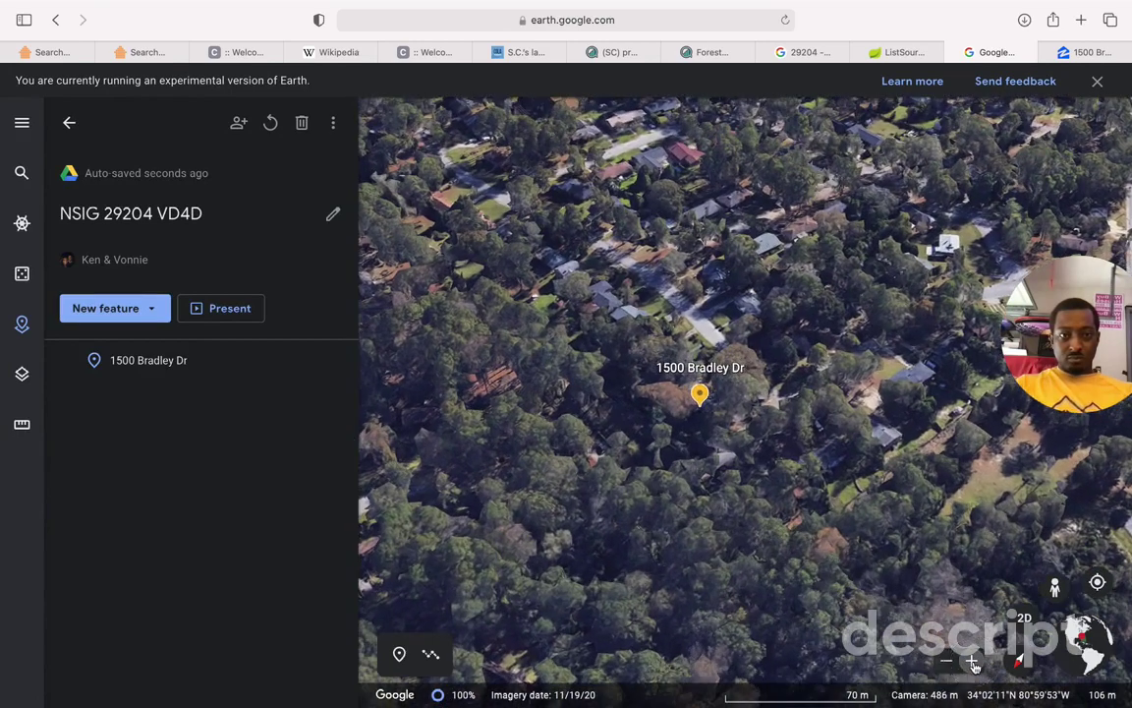
{"action": "left_click", "coordinate": [972, 662]}
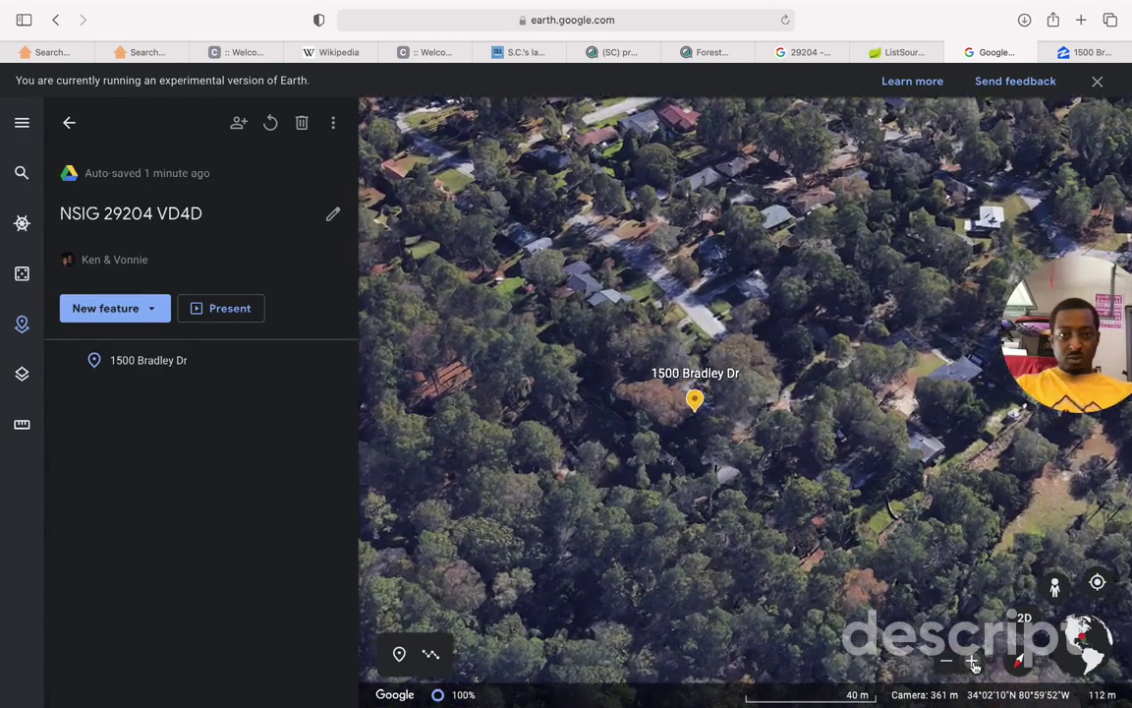
{"action": "left_click", "coordinate": [972, 662]}
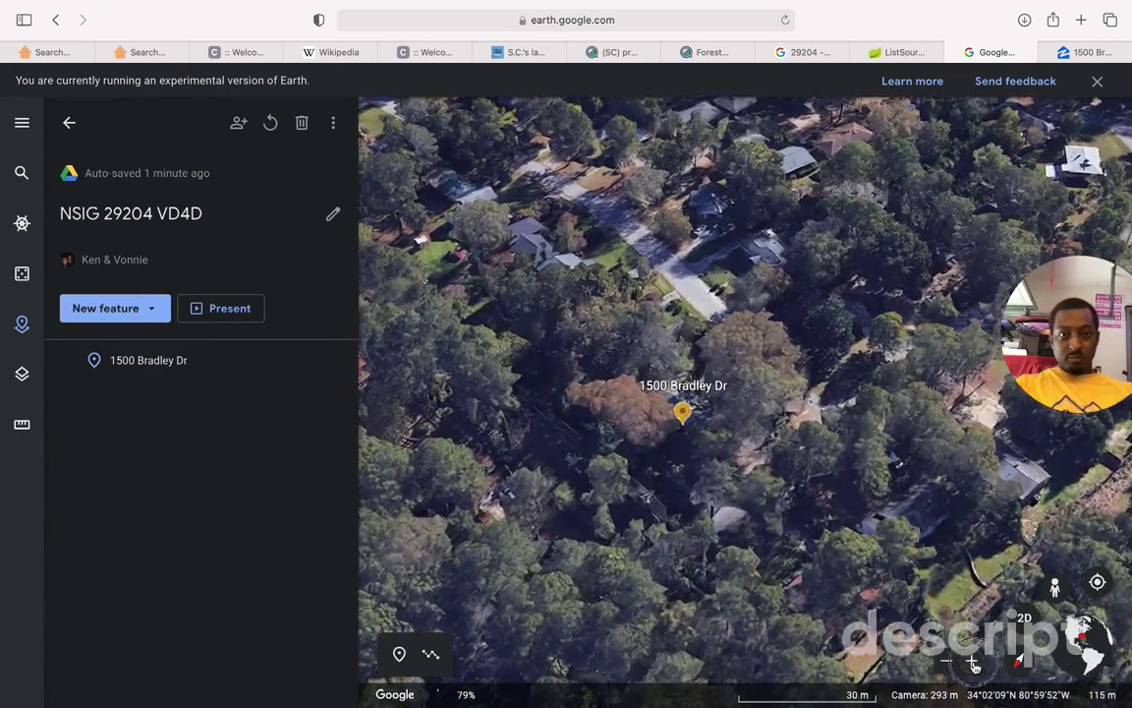
{"action": "left_click", "coordinate": [972, 662]}
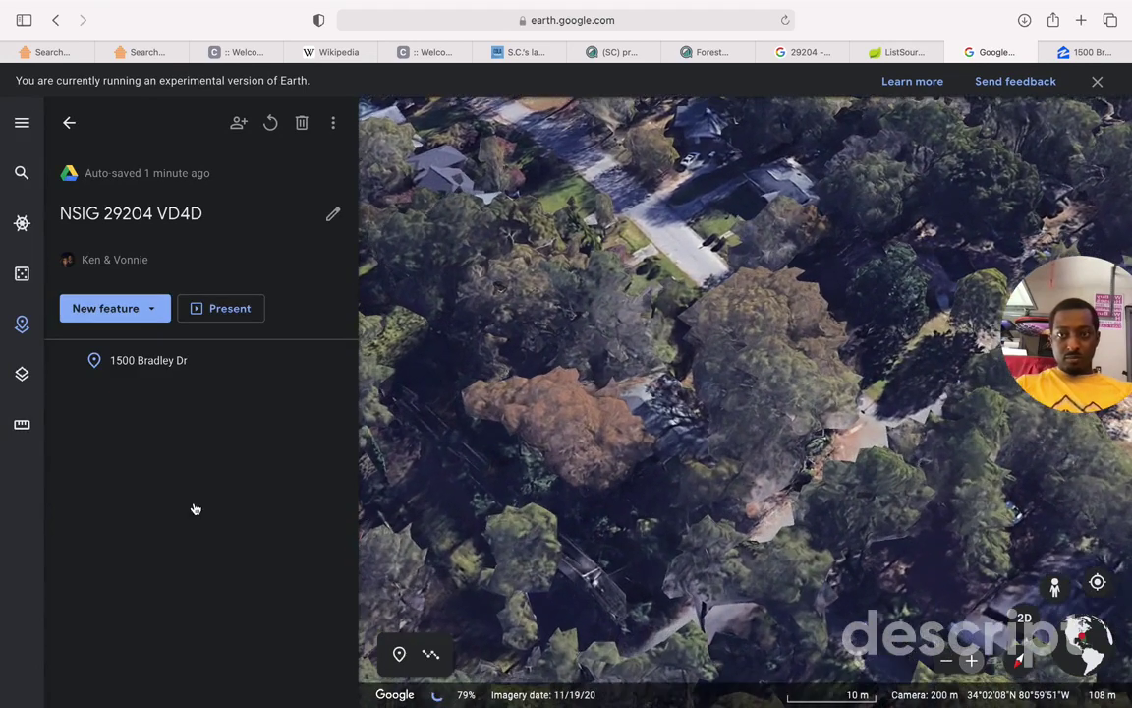
{"action": "scroll", "coordinate": [682, 544], "scroll_direction": "up", "scroll_amount": 2}
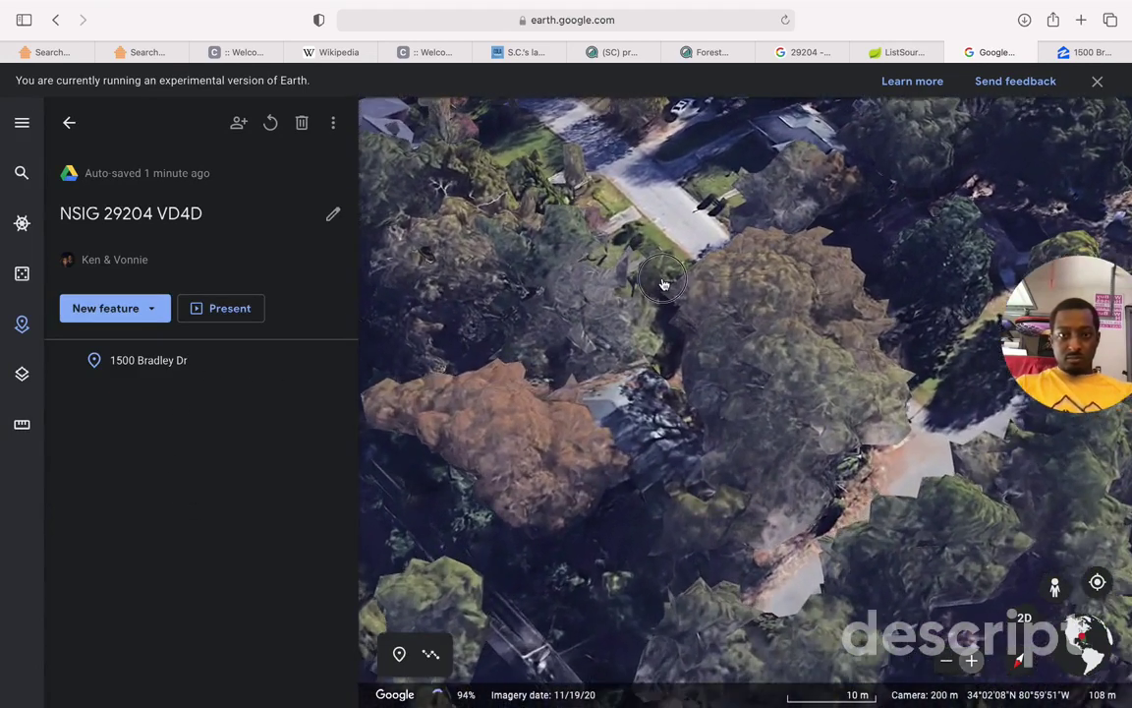
{"action": "scroll", "coordinate": [974, 562], "scroll_direction": "up", "scroll_amount": 2}
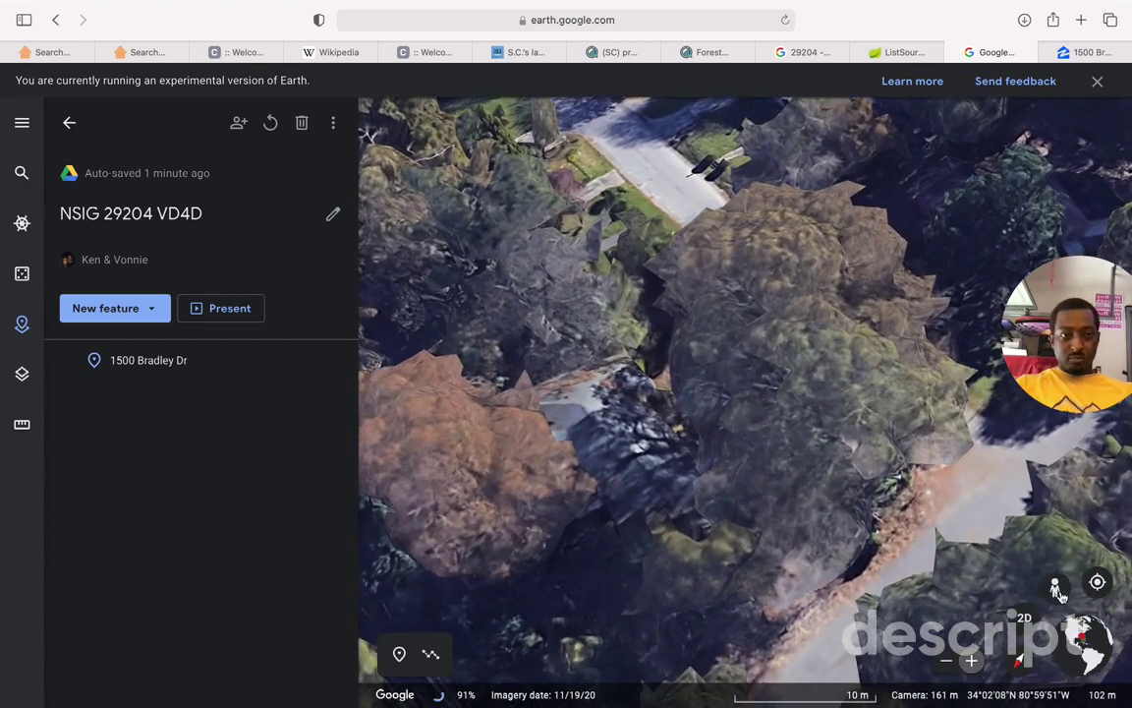
{"action": "scroll", "coordinate": [722, 243], "scroll_direction": "up", "scroll_amount": 1}
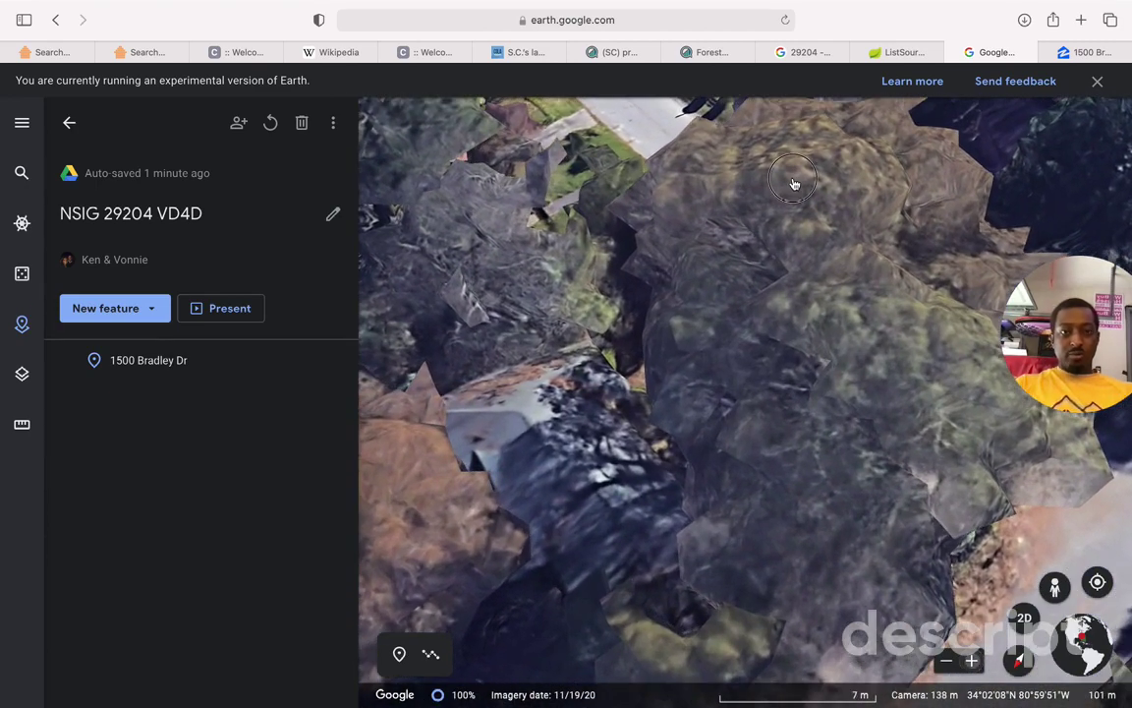
{"action": "scroll", "coordinate": [640, 128], "scroll_direction": "up", "scroll_amount": 1}
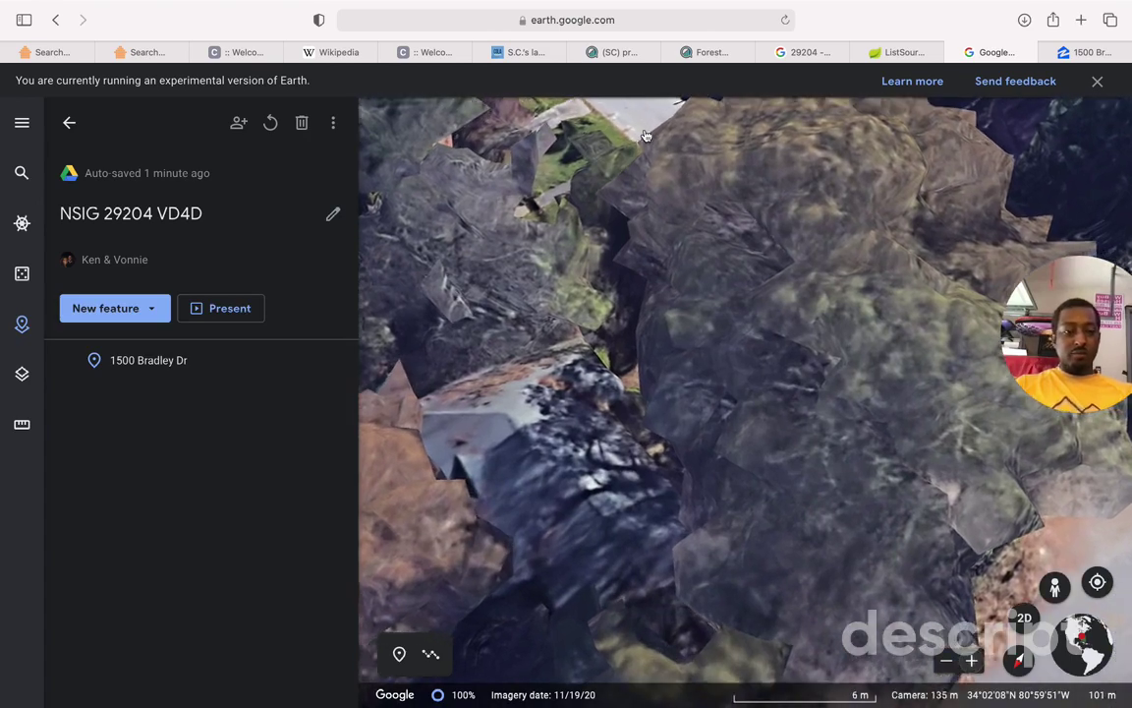
{"action": "left_click", "coordinate": [682, 392]}
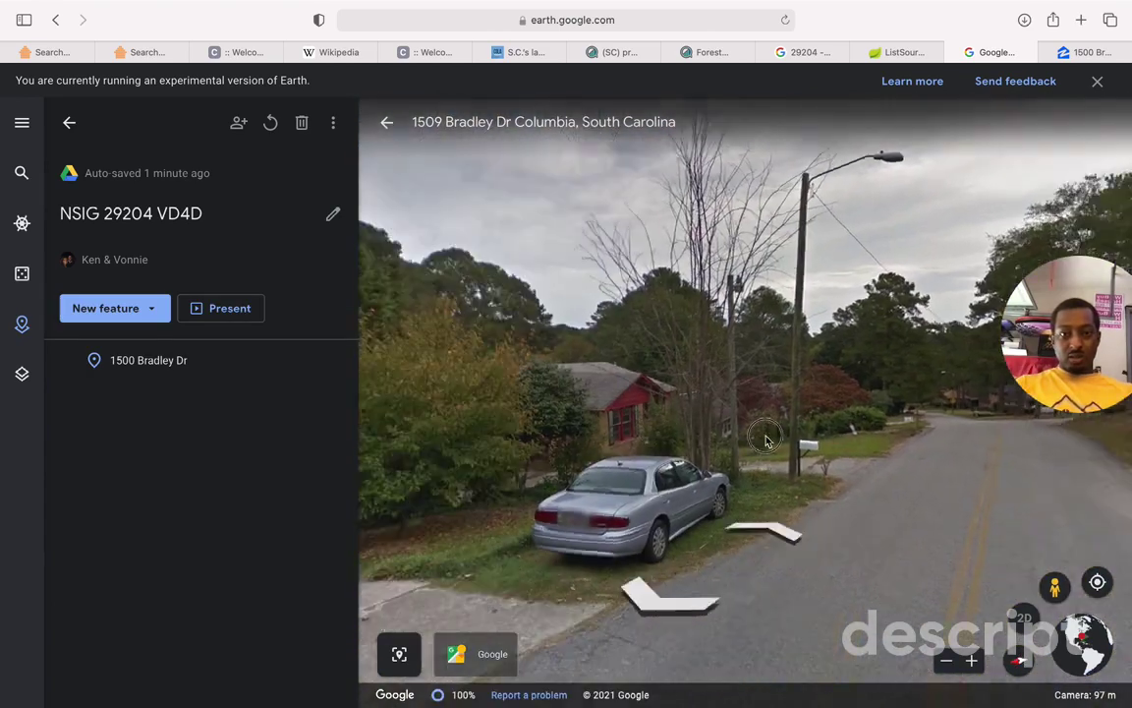
{"action": "left_click", "coordinate": [767, 440]}
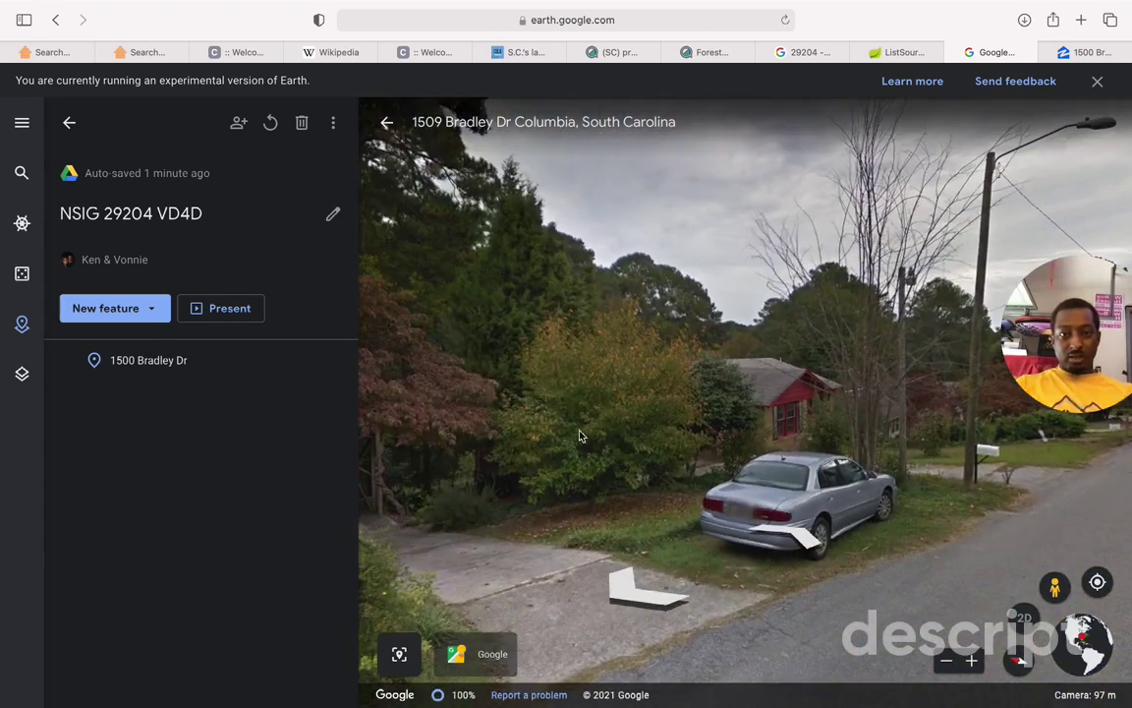
{"action": "left_click_drag", "start_coordinate": [528, 513], "coordinate": [614, 480]}
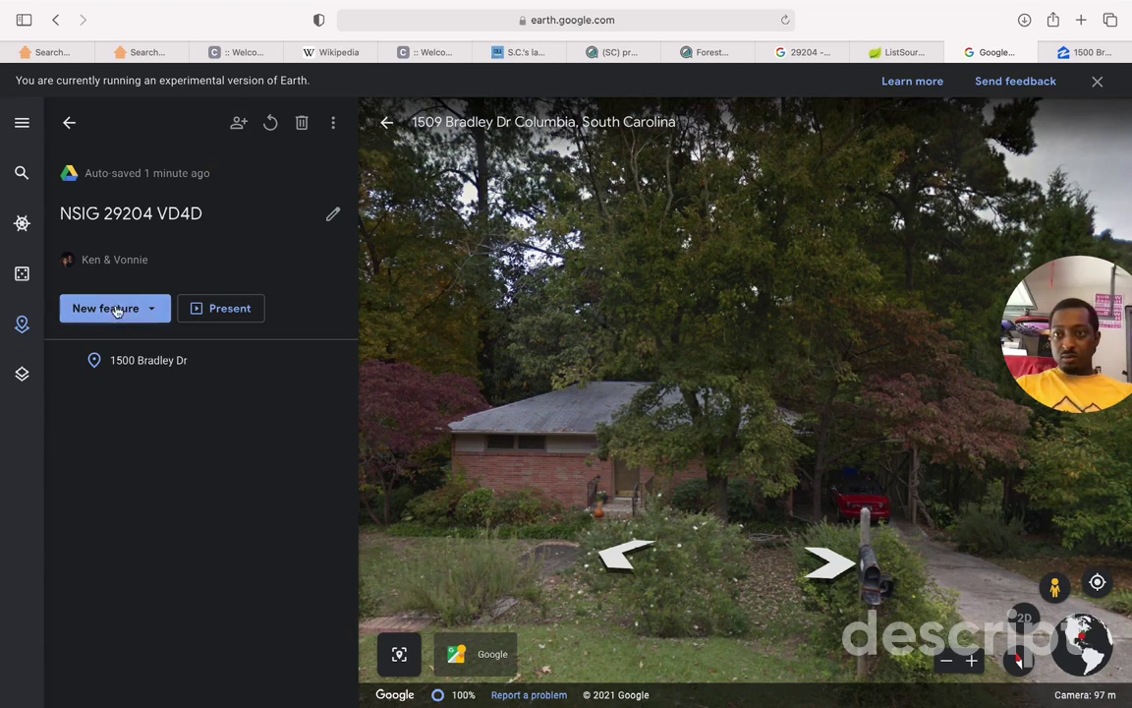
{"action": "left_click", "coordinate": [692, 450]}
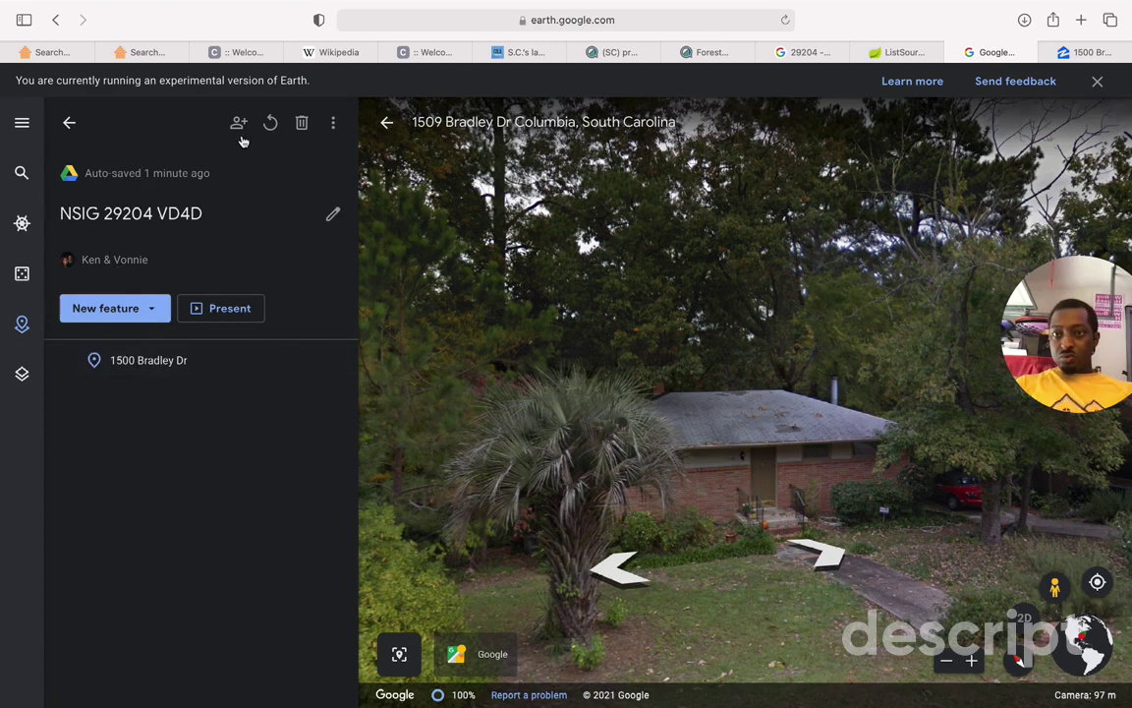
Step: Switch the map style to Everything
{"action": "left_click", "coordinate": [333, 123]}
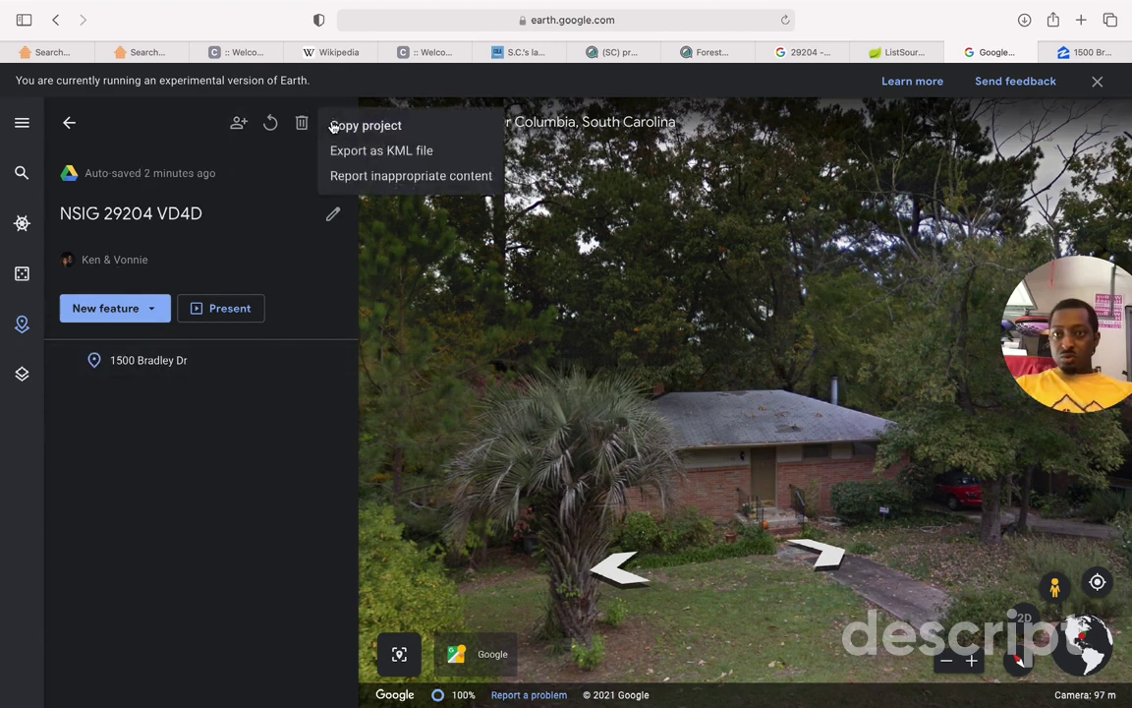
{"action": "left_click", "coordinate": [291, 192]}
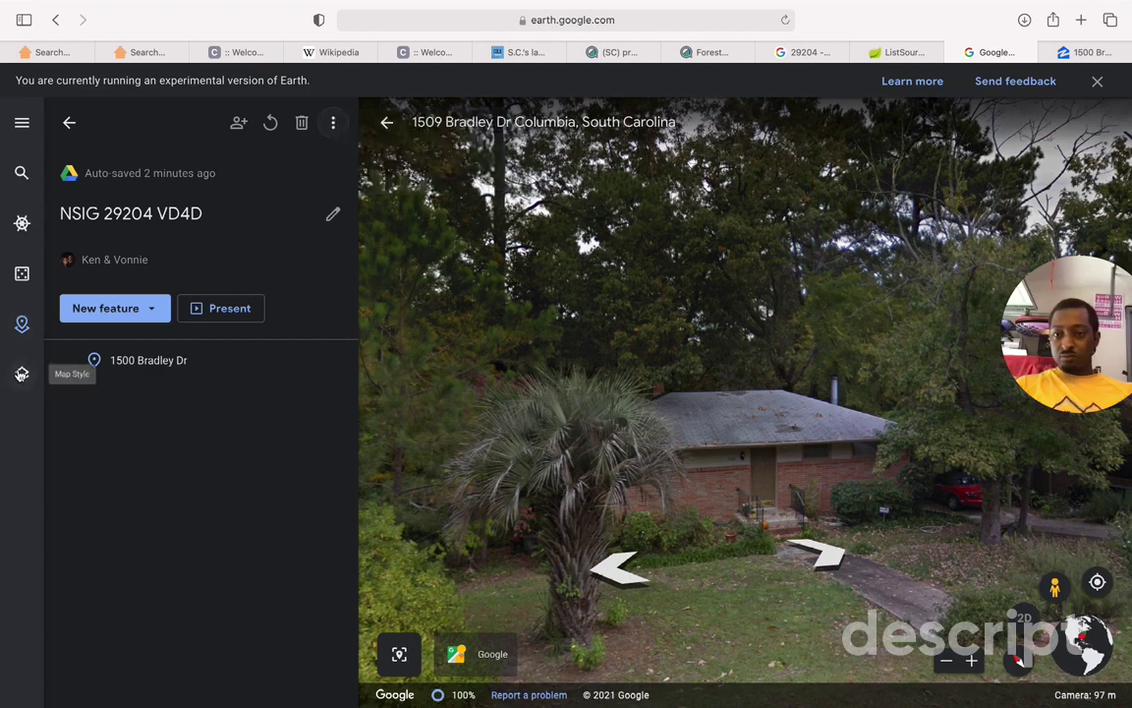
{"action": "left_click", "coordinate": [21, 374]}
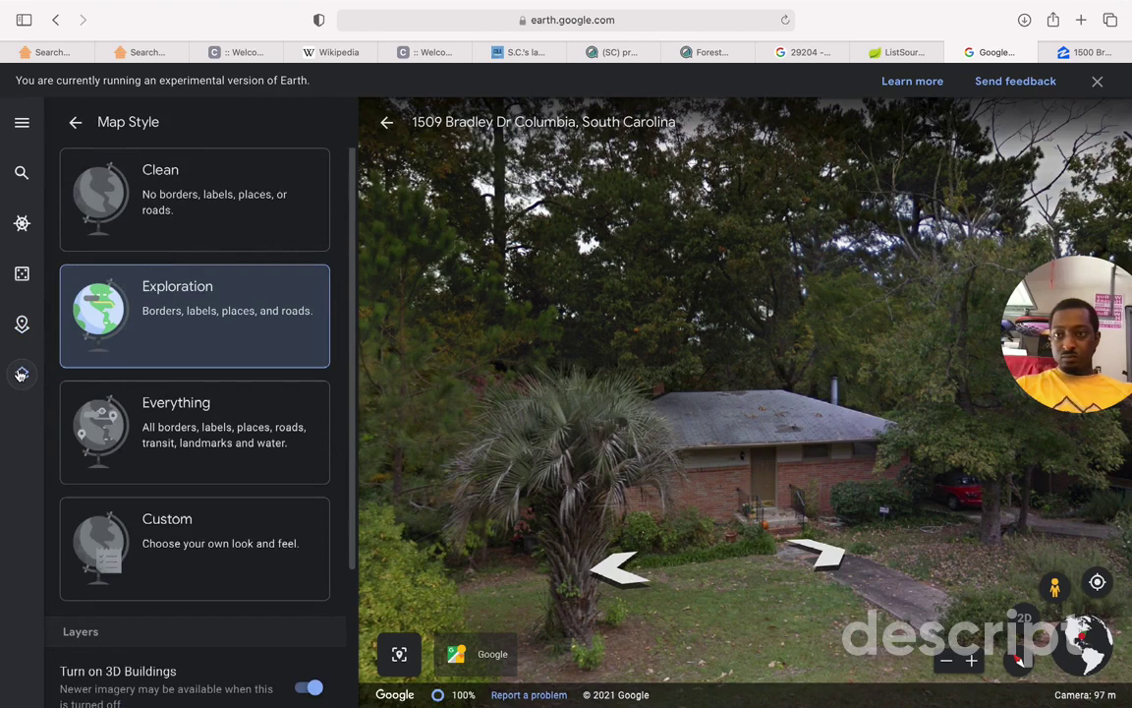
{"action": "left_click", "coordinate": [21, 372]}
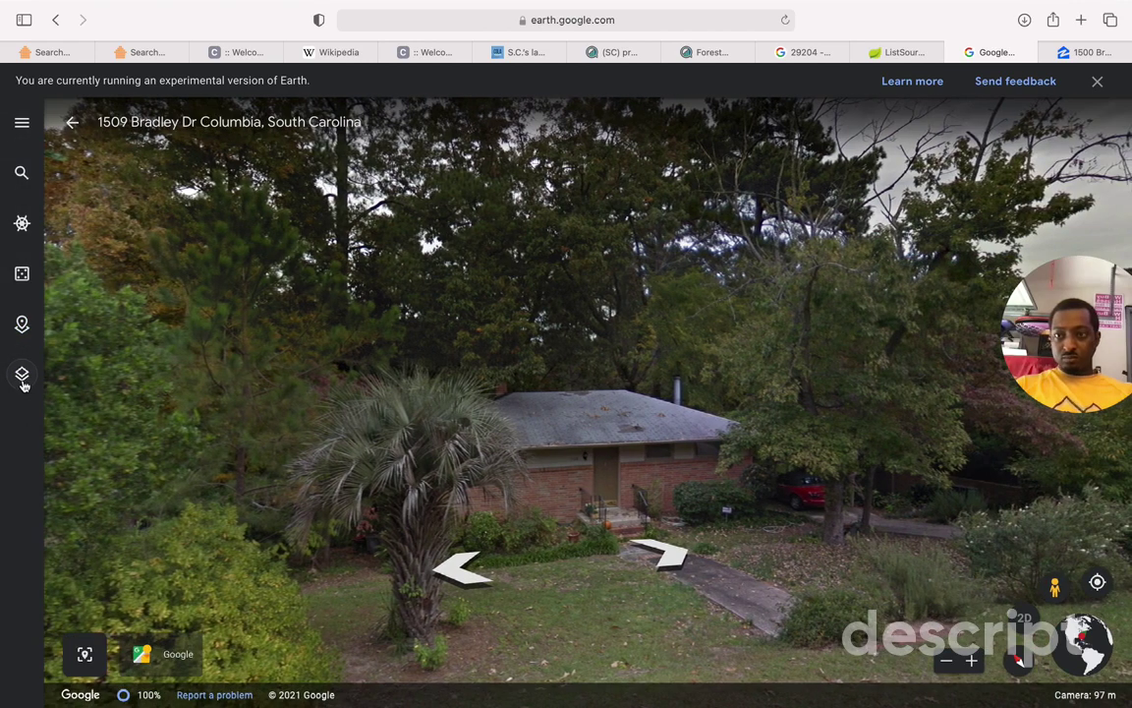
{"action": "left_click", "coordinate": [22, 377]}
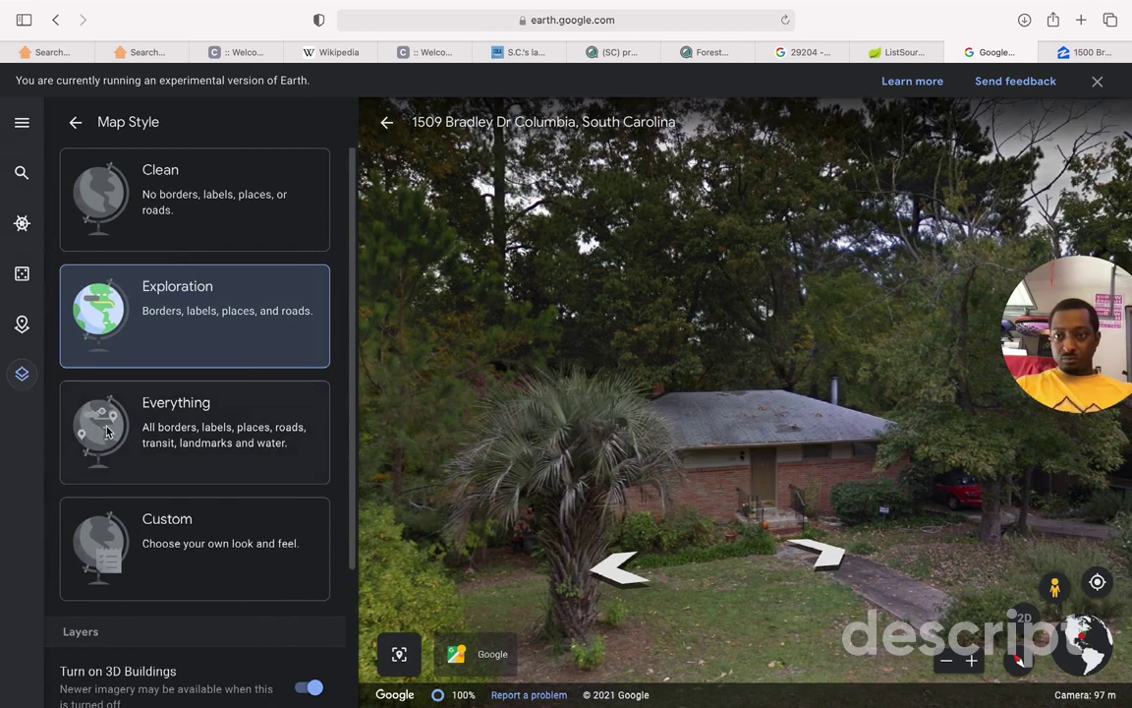
{"action": "left_click", "coordinate": [108, 432]}
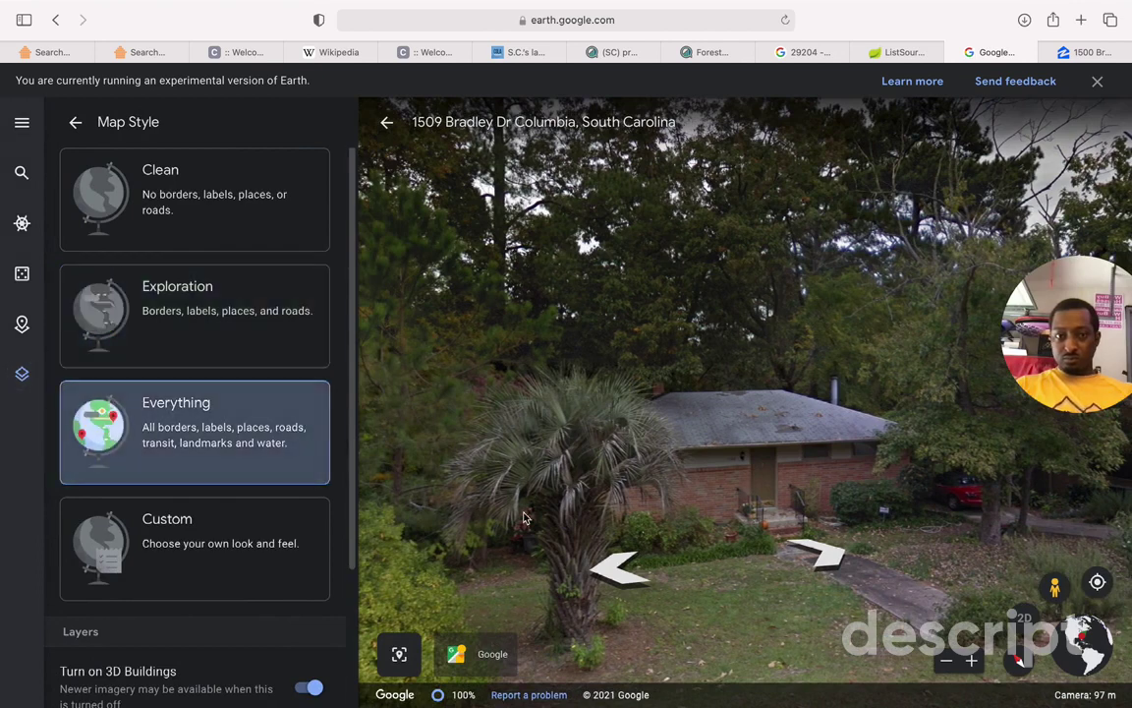
Step: Zoom out of Street View to the aerial map, then zoom back toward the house
{"action": "left_click", "coordinate": [946, 661]}
{"action": "left_click", "coordinate": [945, 660]}
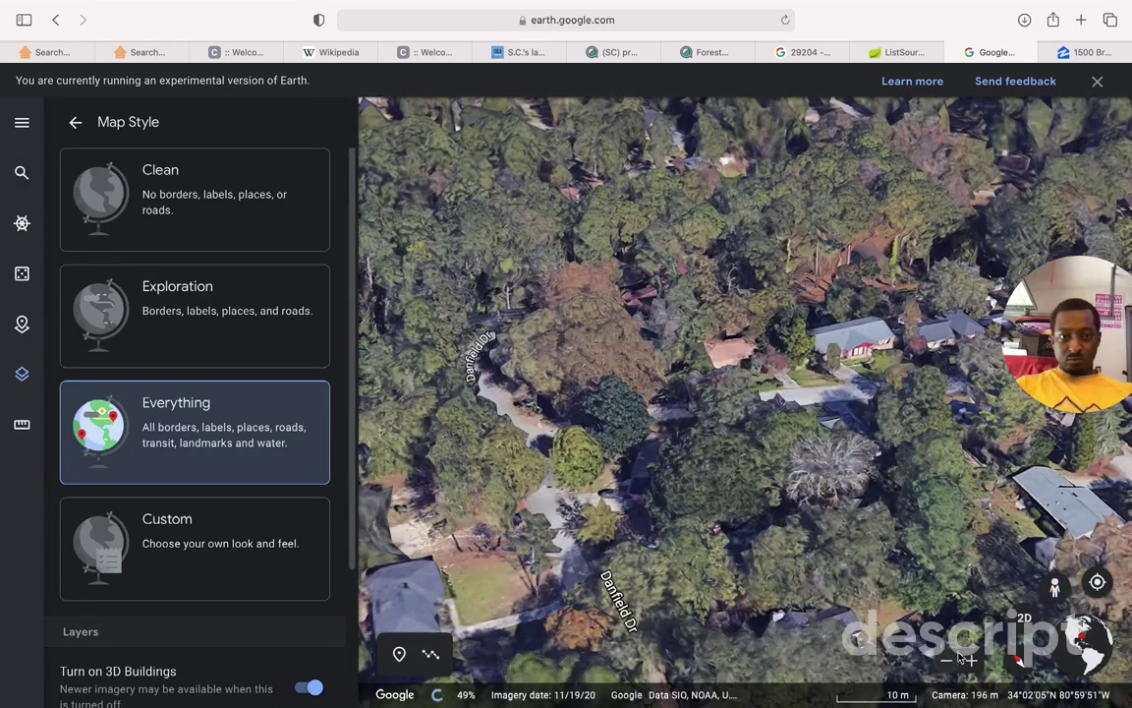
{"action": "left_click", "coordinate": [972, 661]}
{"action": "left_click", "coordinate": [972, 662]}
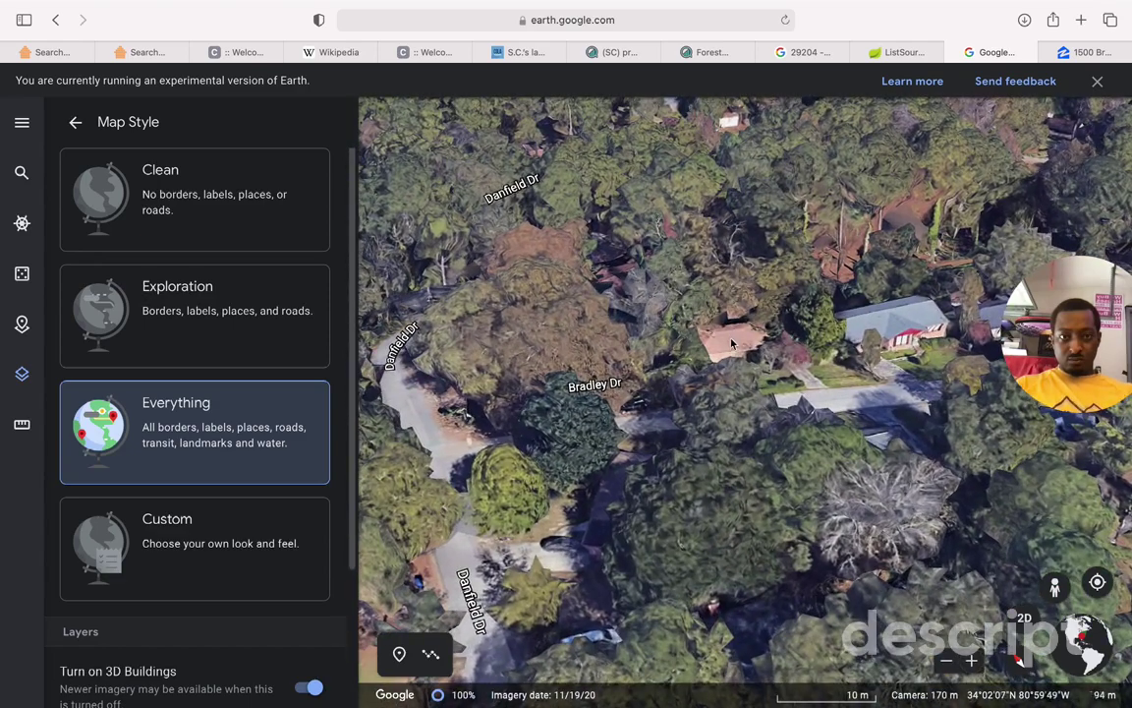
{"action": "scroll", "coordinate": [731, 343], "scroll_direction": "up", "scroll_amount": 3}
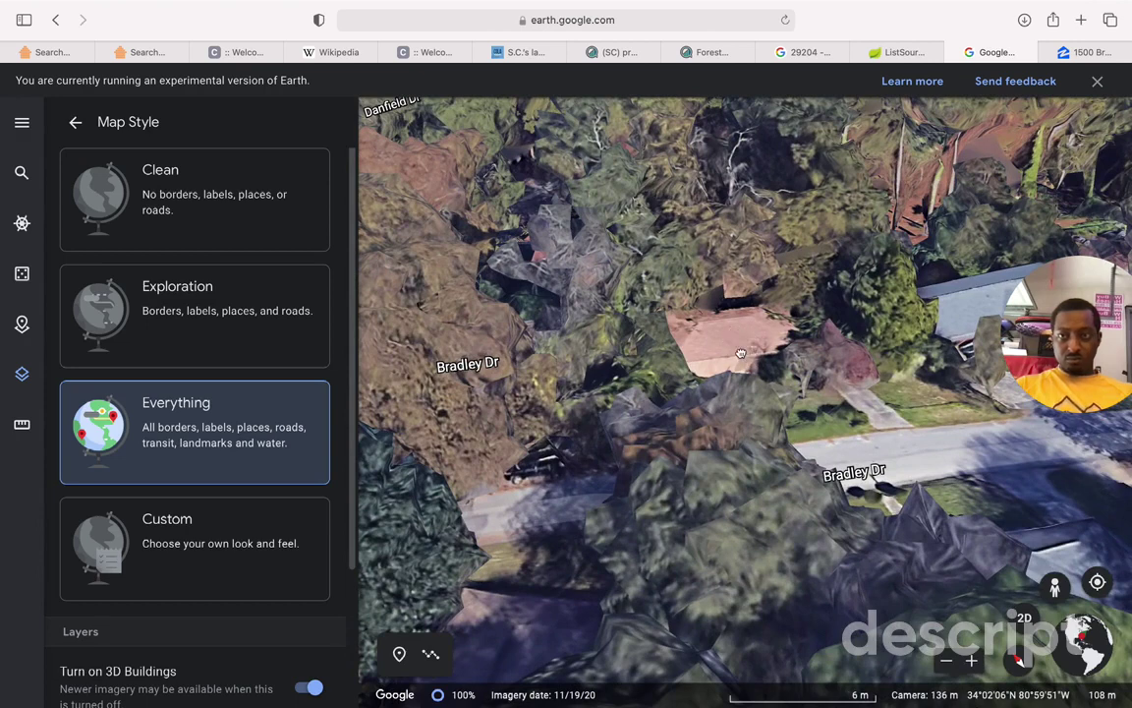
Step: Try the Clean style, settle on Exploration, and turn on latitude/longitude gridlines
{"action": "left_click", "coordinate": [94, 192]}
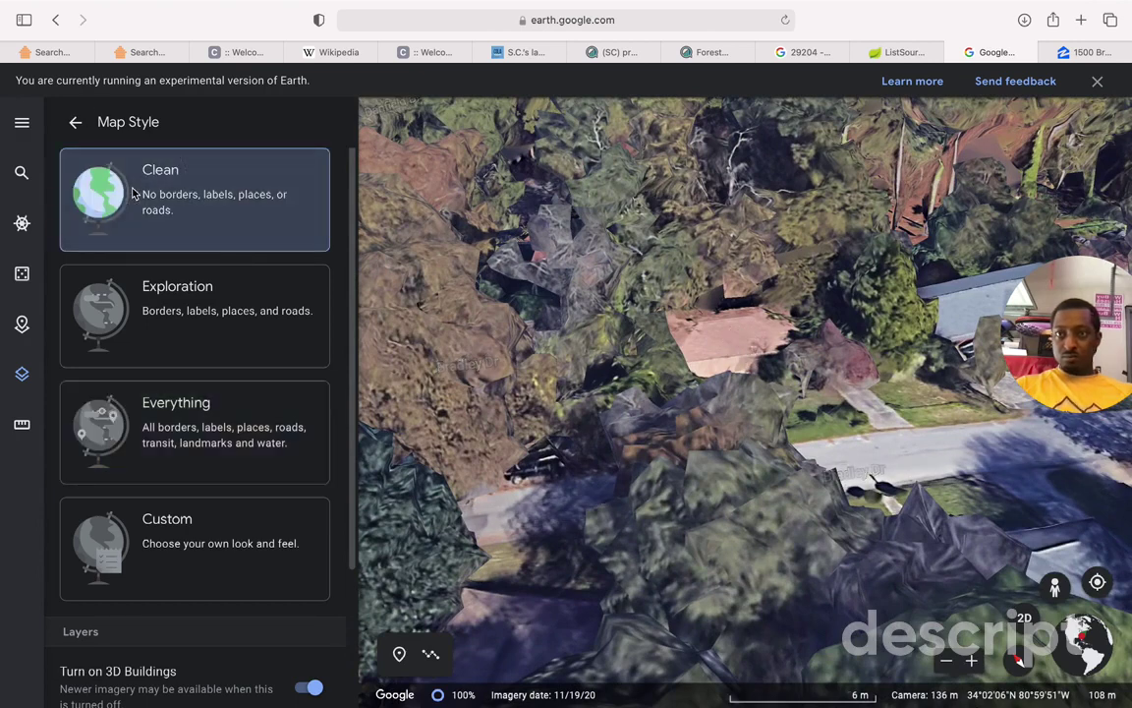
{"action": "left_click", "coordinate": [186, 316]}
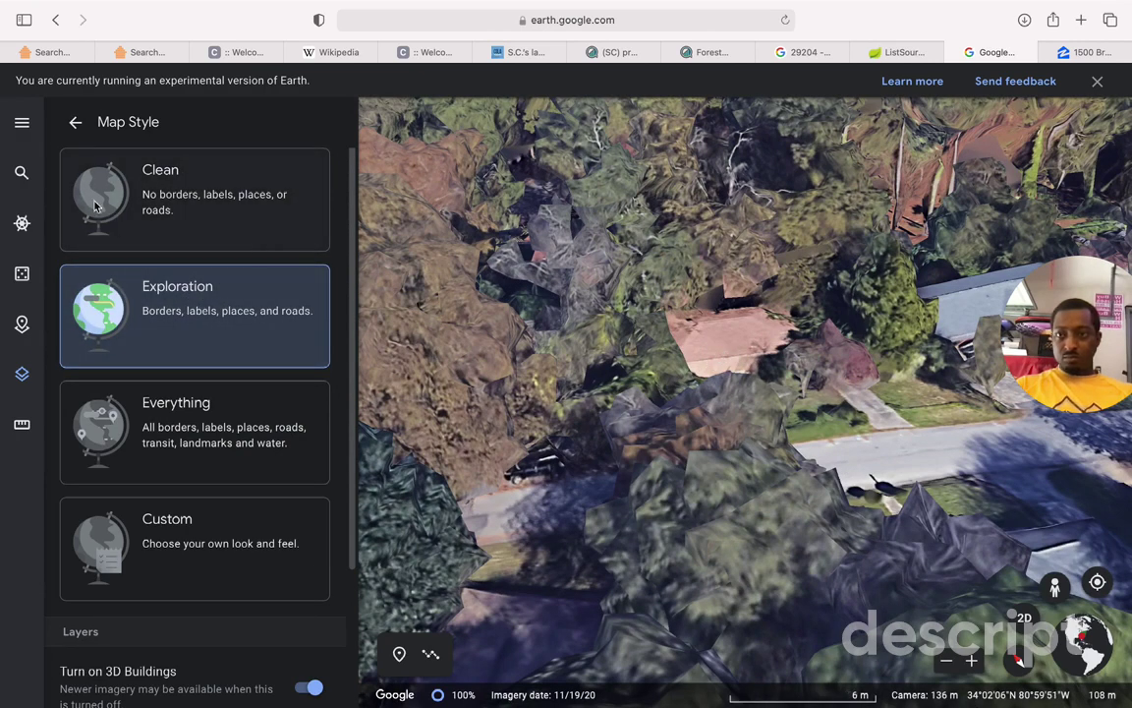
{"action": "scroll", "coordinate": [171, 417], "scroll_direction": "down", "scroll_amount": 4}
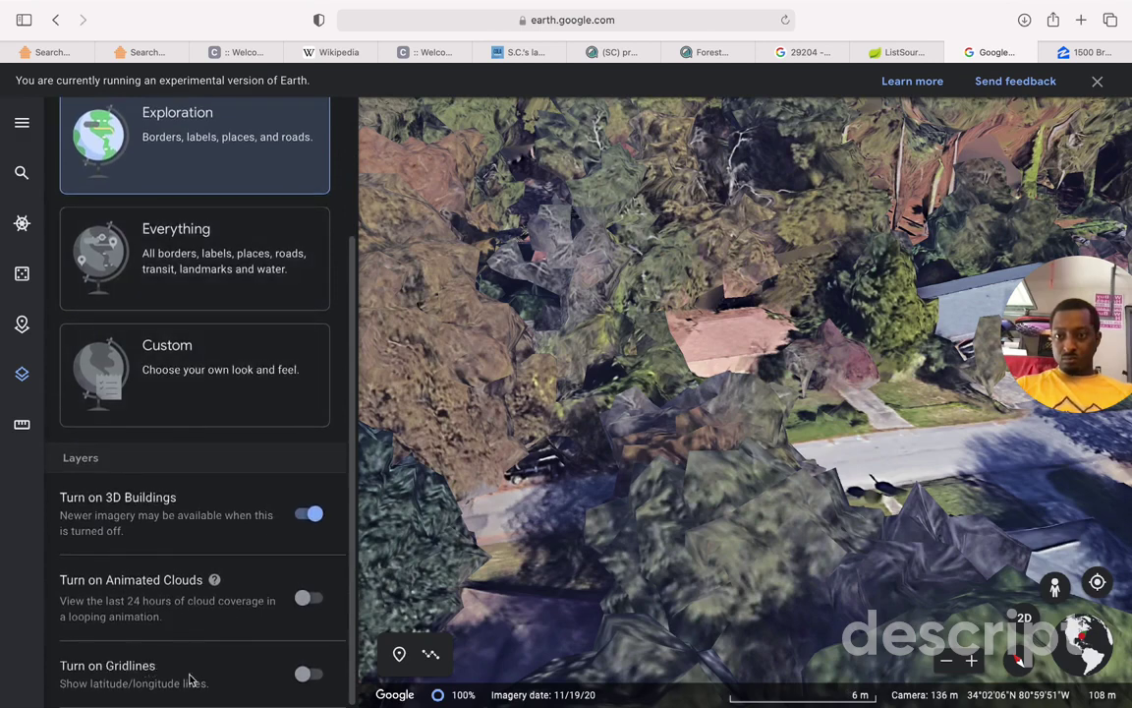
{"action": "left_click", "coordinate": [304, 677]}
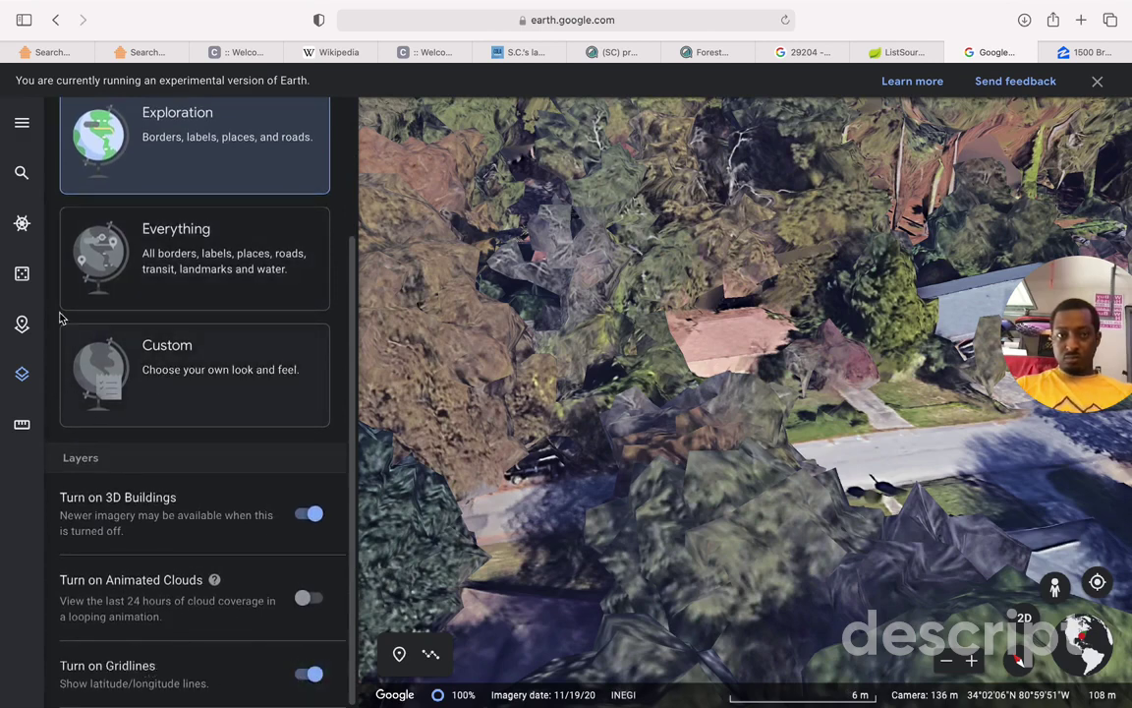
{"action": "scroll", "coordinate": [73, 121], "scroll_direction": "up", "scroll_amount": 3}
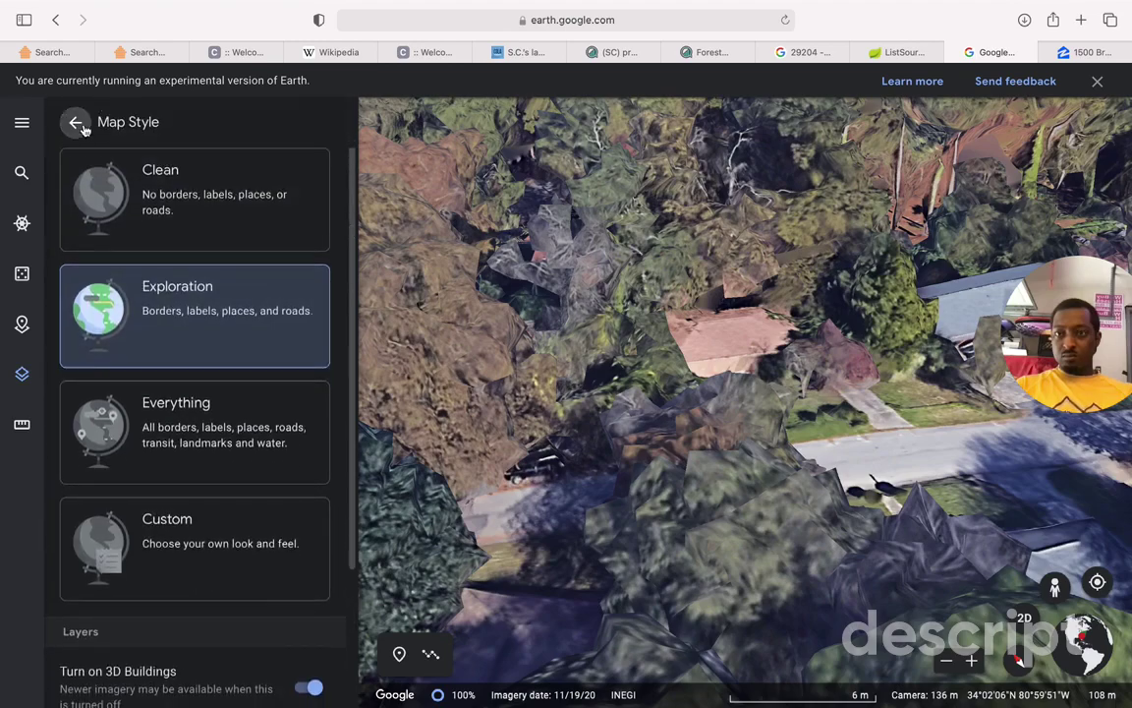
{"action": "left_click", "coordinate": [76, 119]}
{"action": "left_click_drag", "start_coordinate": [738, 310], "coordinate": [618, 352]}
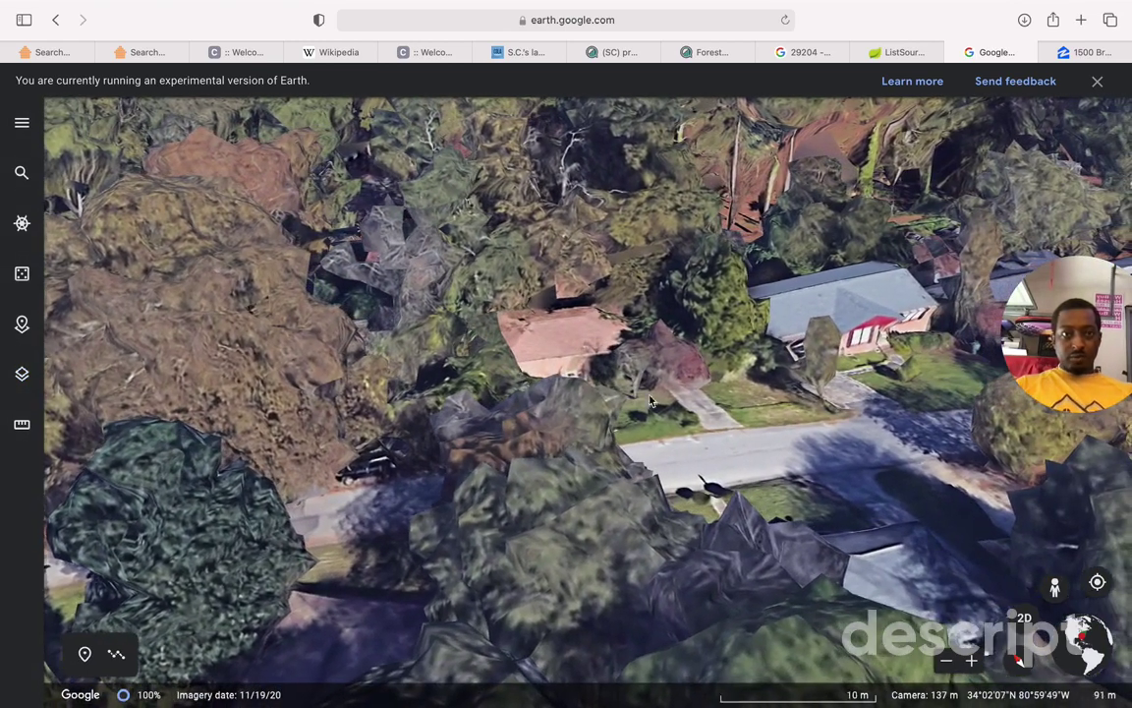
{"action": "left_click", "coordinate": [972, 662]}
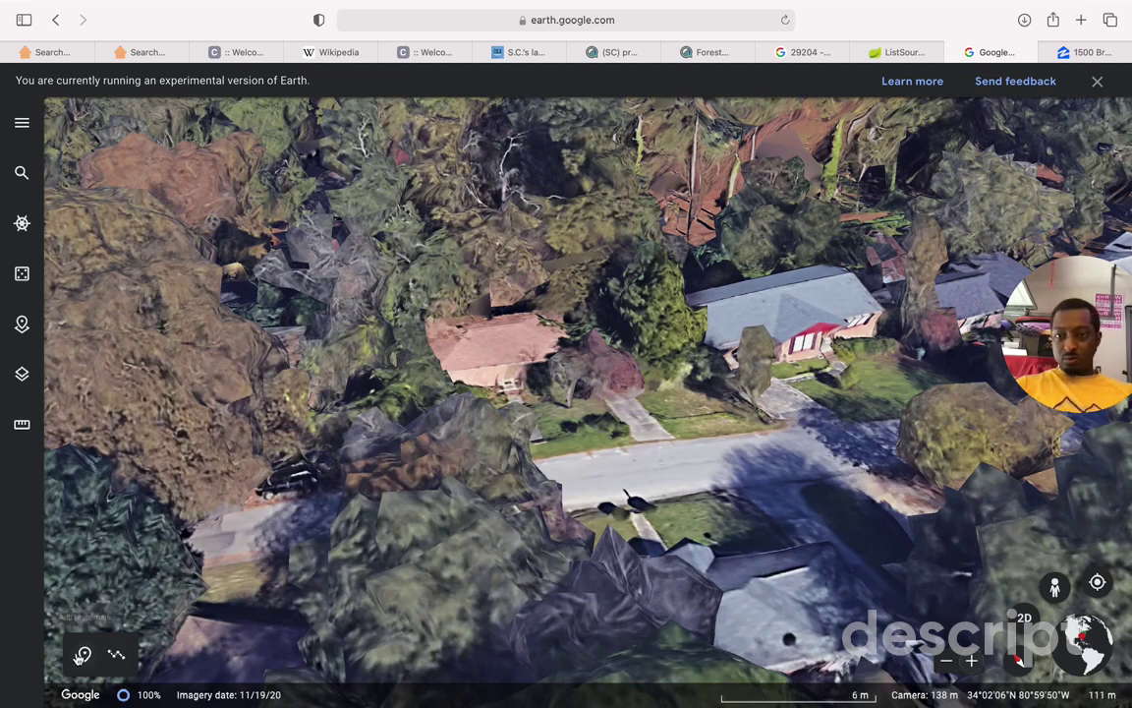
{"action": "left_click", "coordinate": [83, 656]}
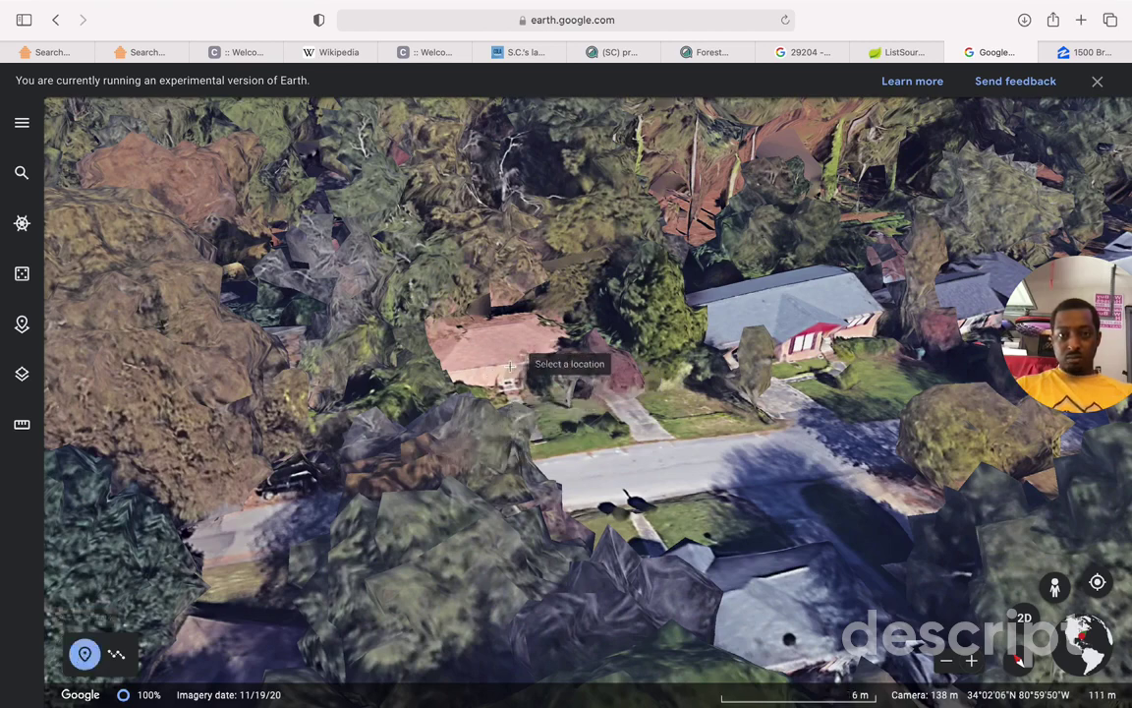
{"action": "left_click", "coordinate": [510, 365]}
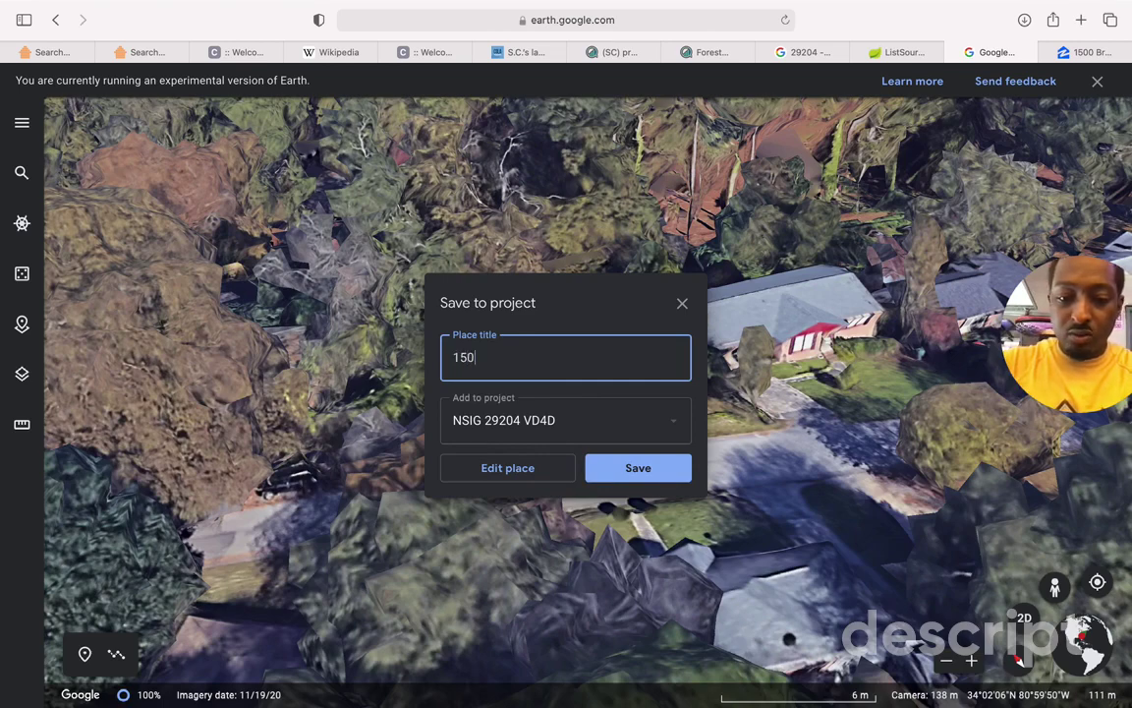
{"action": "key", "text": "Return"}
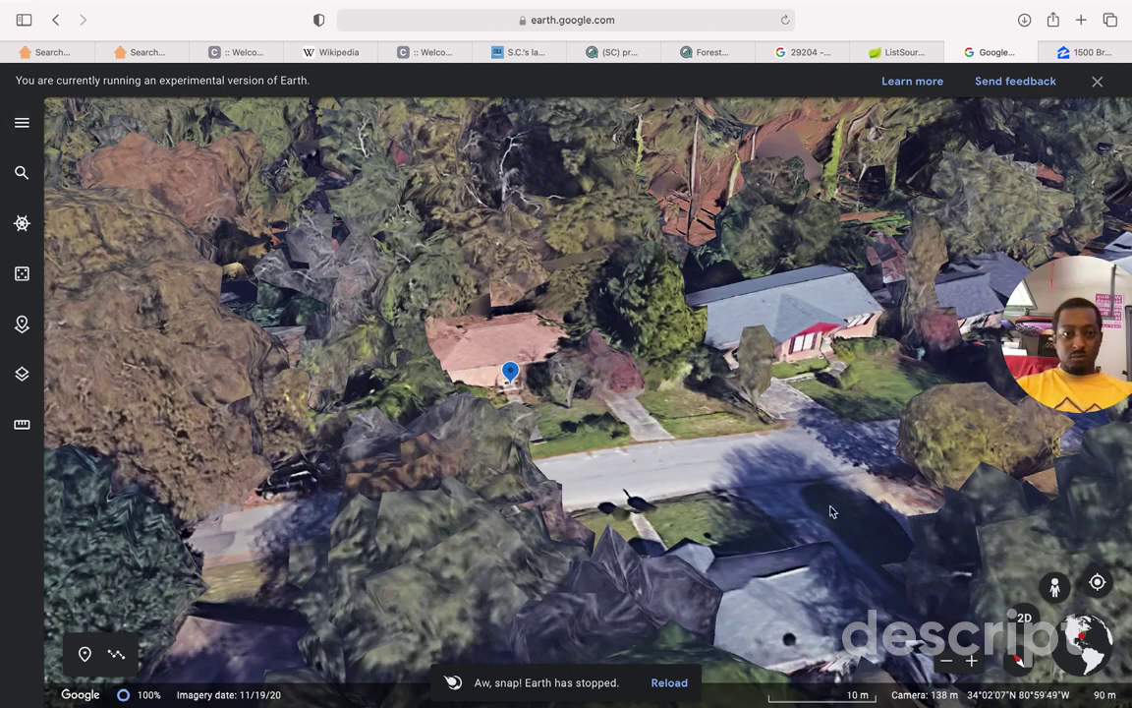
{"action": "left_click_drag", "start_coordinate": [1057, 588], "coordinate": [737, 455]}
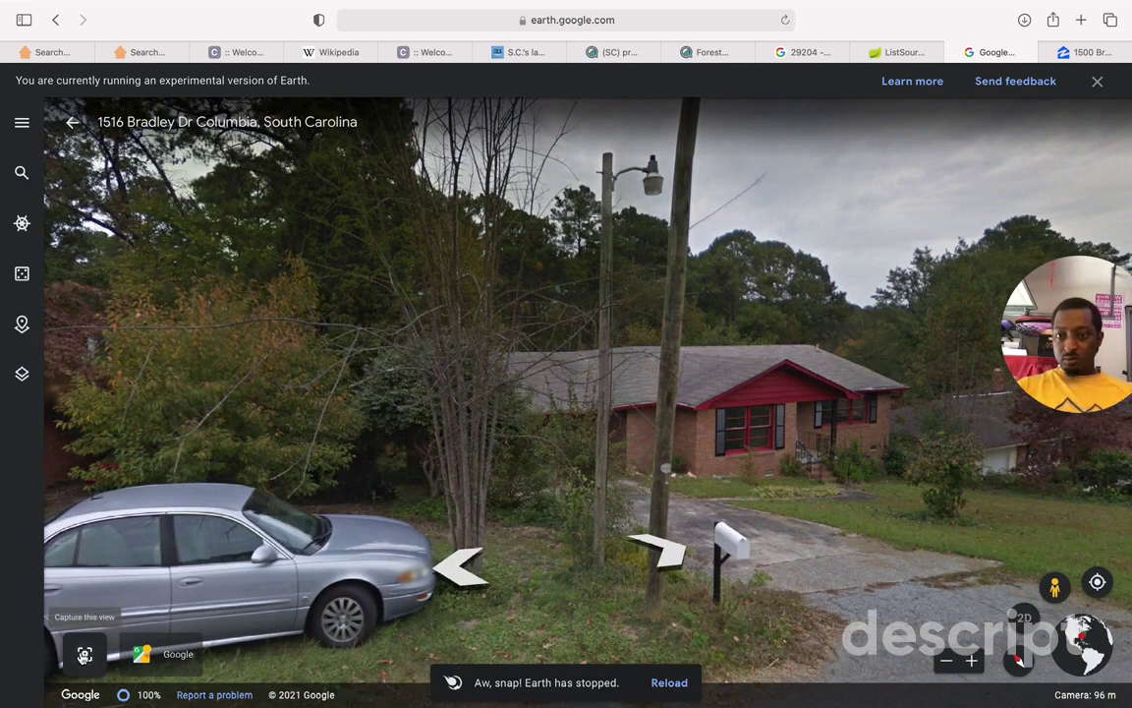
Step: Walk three panoramas down Bradley Dr toward the house with the For Sale sign
{"action": "left_click", "coordinate": [629, 408]}
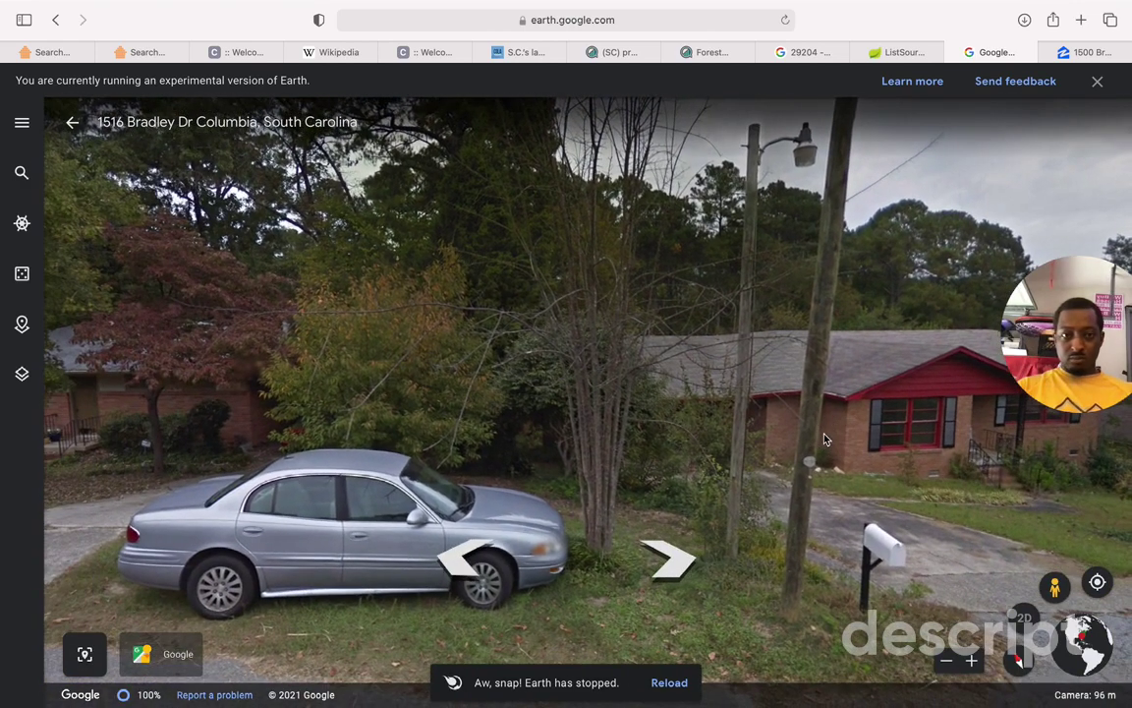
{"action": "left_click", "coordinate": [683, 573]}
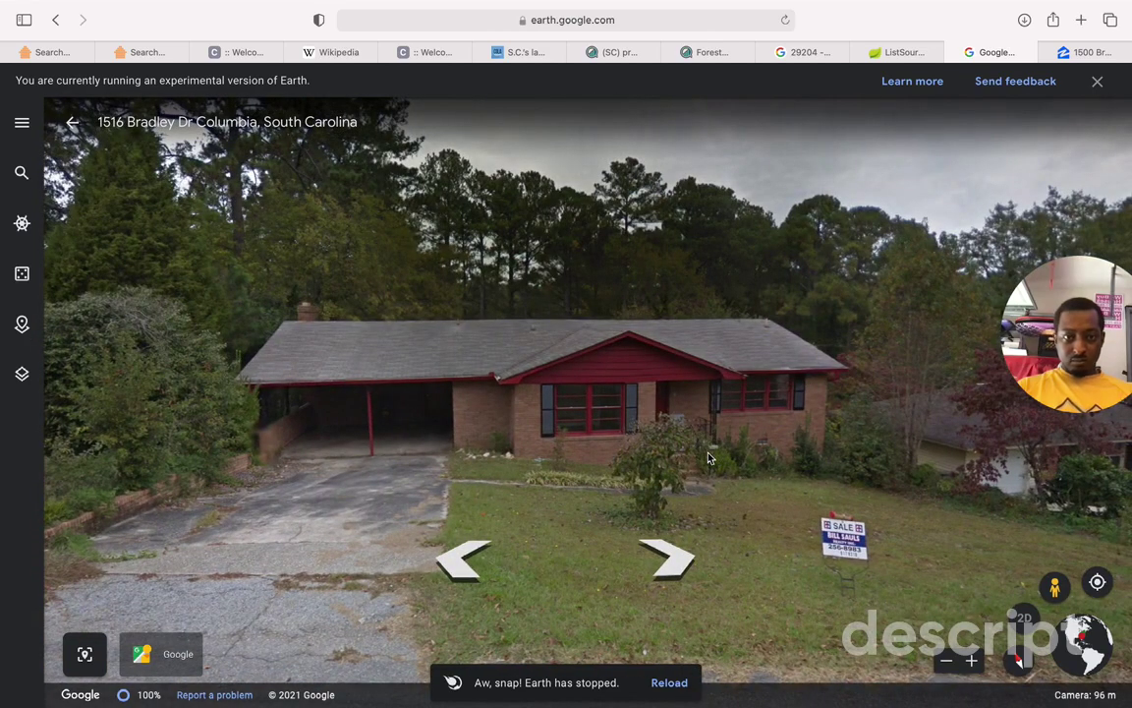
{"action": "left_click", "coordinate": [752, 497]}
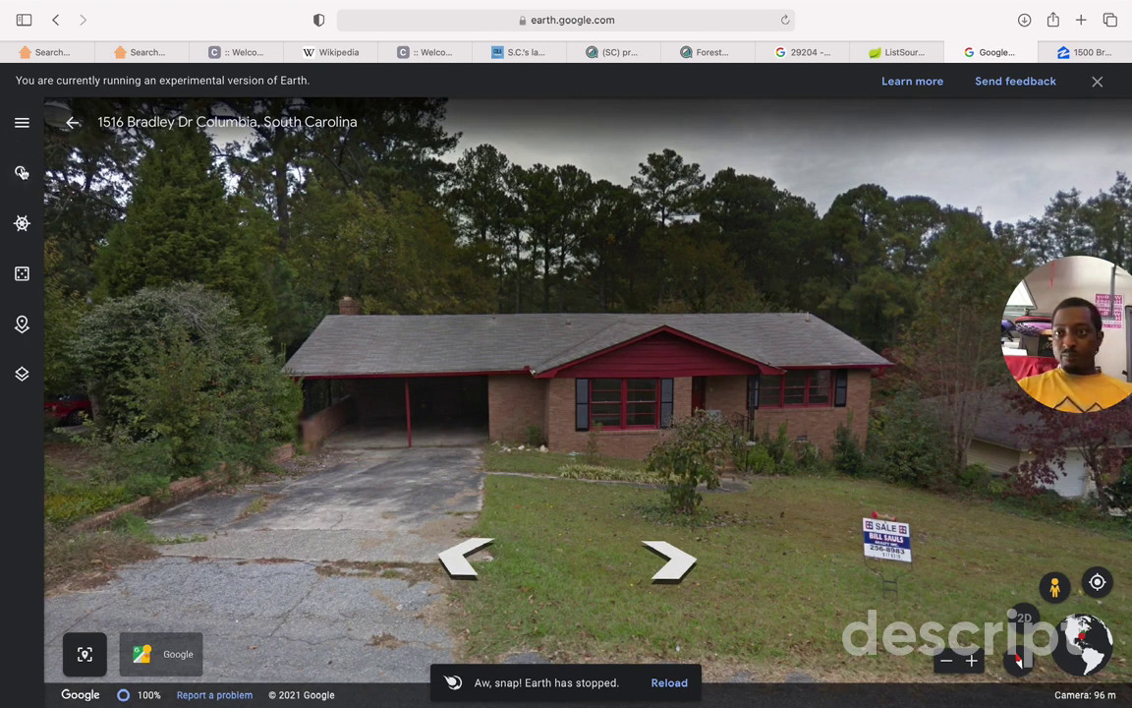
Step: Use I'm Feeling Lucky to fly to a random place, landing on Novosibirsk Oblast
{"action": "left_click", "coordinate": [22, 126]}
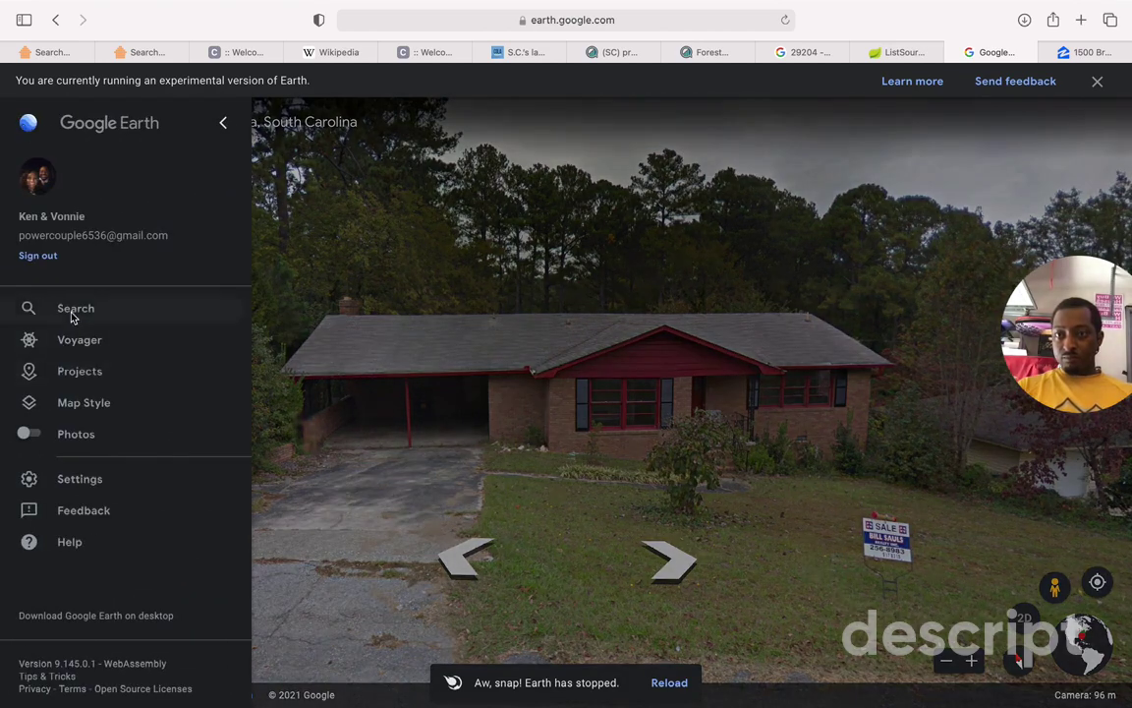
{"action": "left_click", "coordinate": [223, 122]}
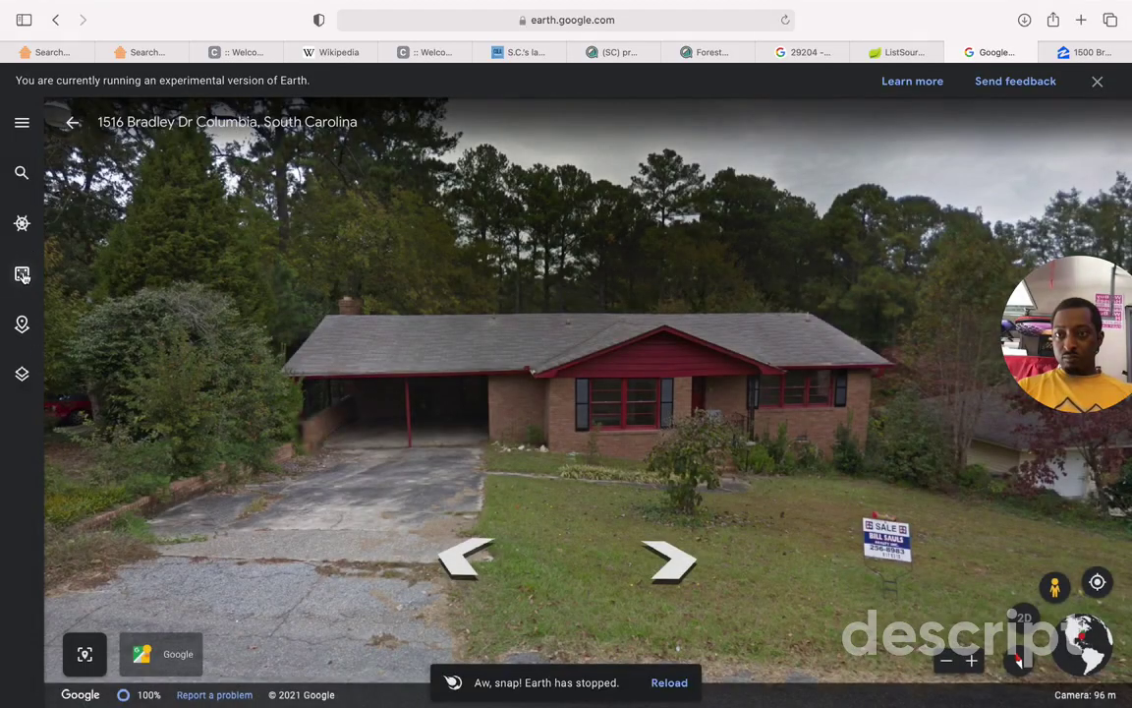
{"action": "left_click", "coordinate": [21, 275]}
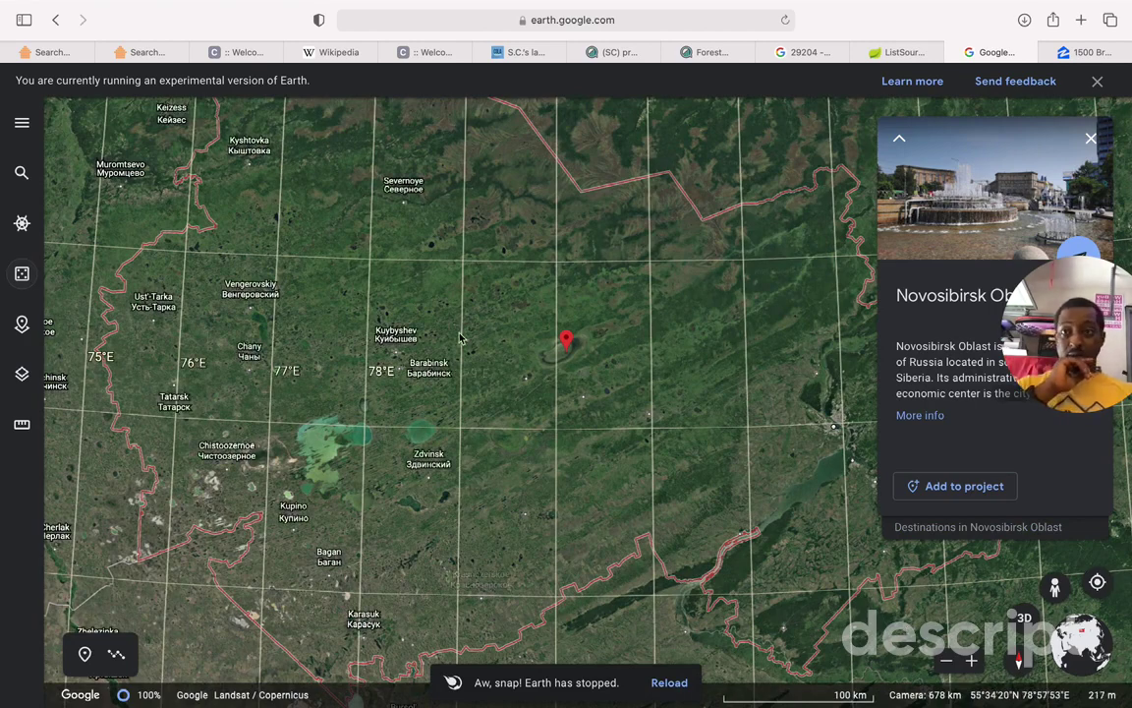
Step: Open the NSIG 29204 VD4D project and start adding a new placemark
{"action": "left_click", "coordinate": [23, 120]}
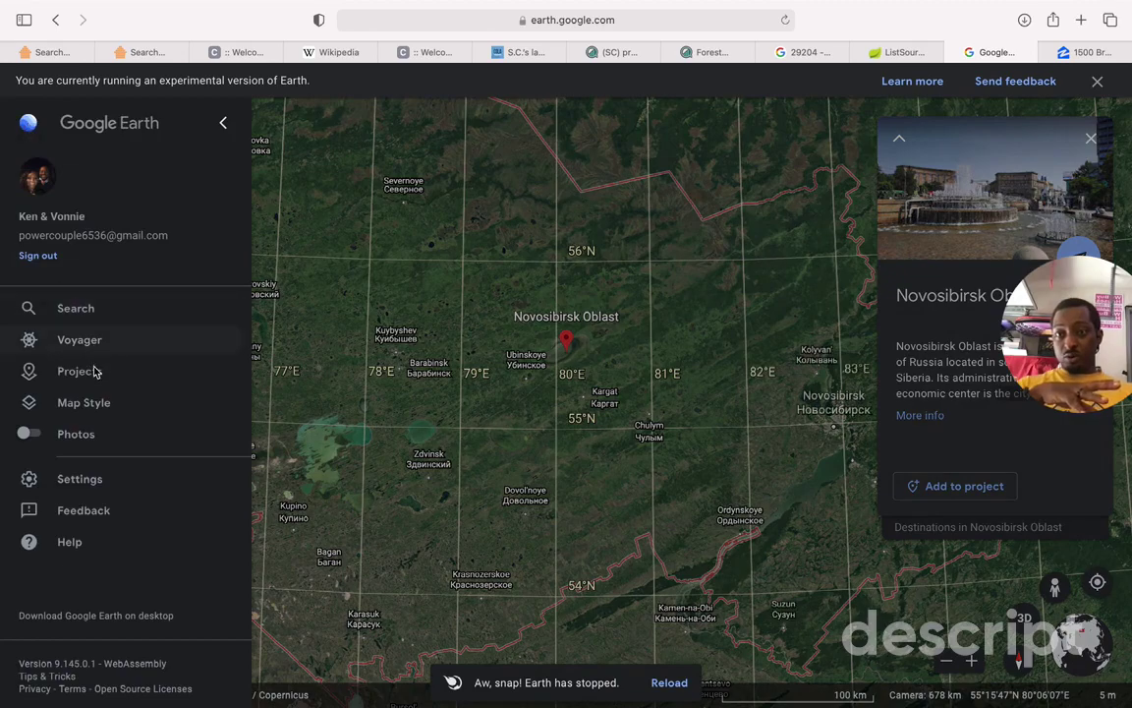
{"action": "left_click", "coordinate": [95, 370]}
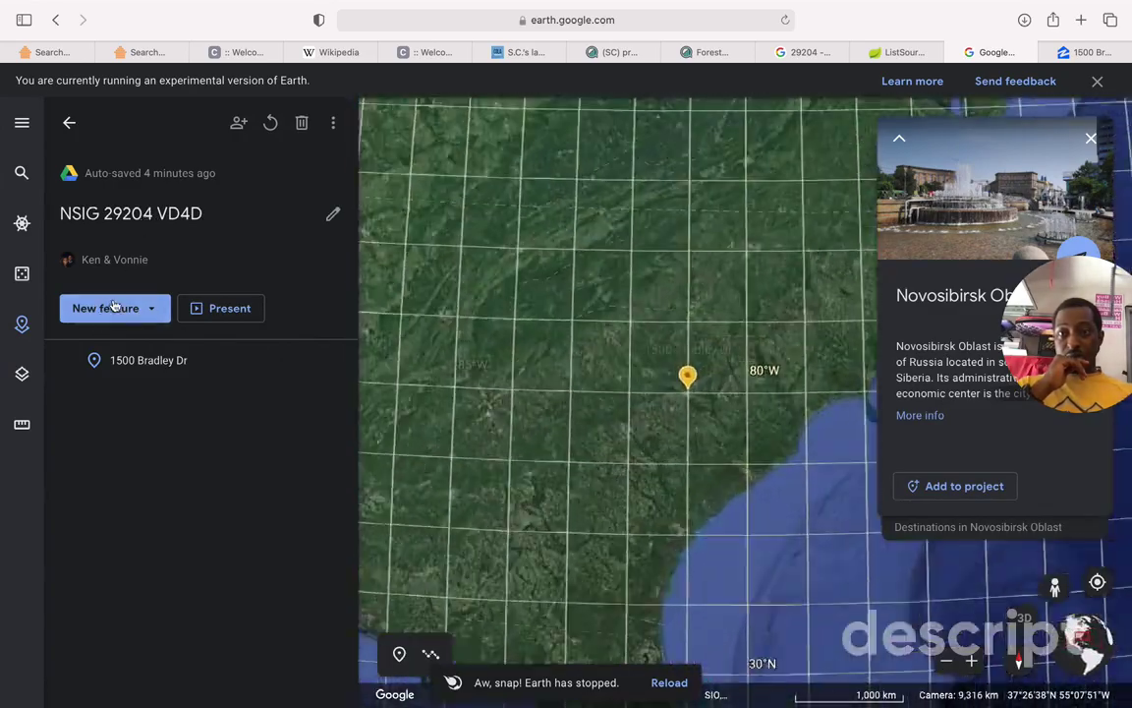
{"action": "left_click", "coordinate": [145, 308]}
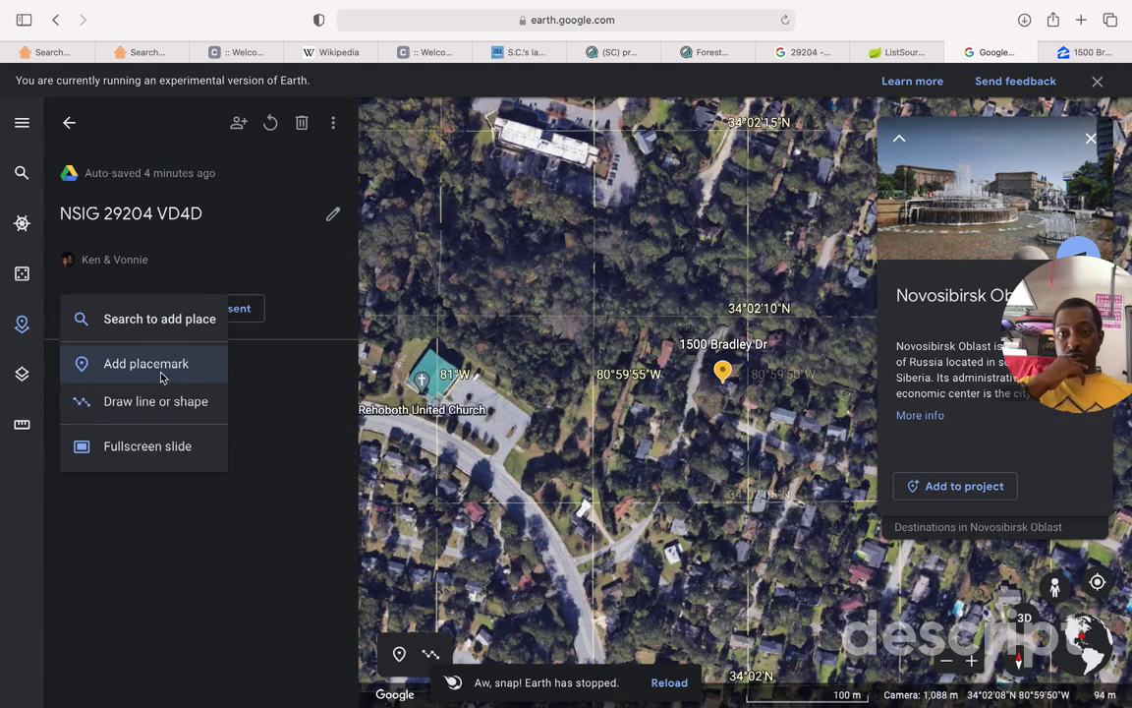
{"action": "left_click", "coordinate": [162, 377]}
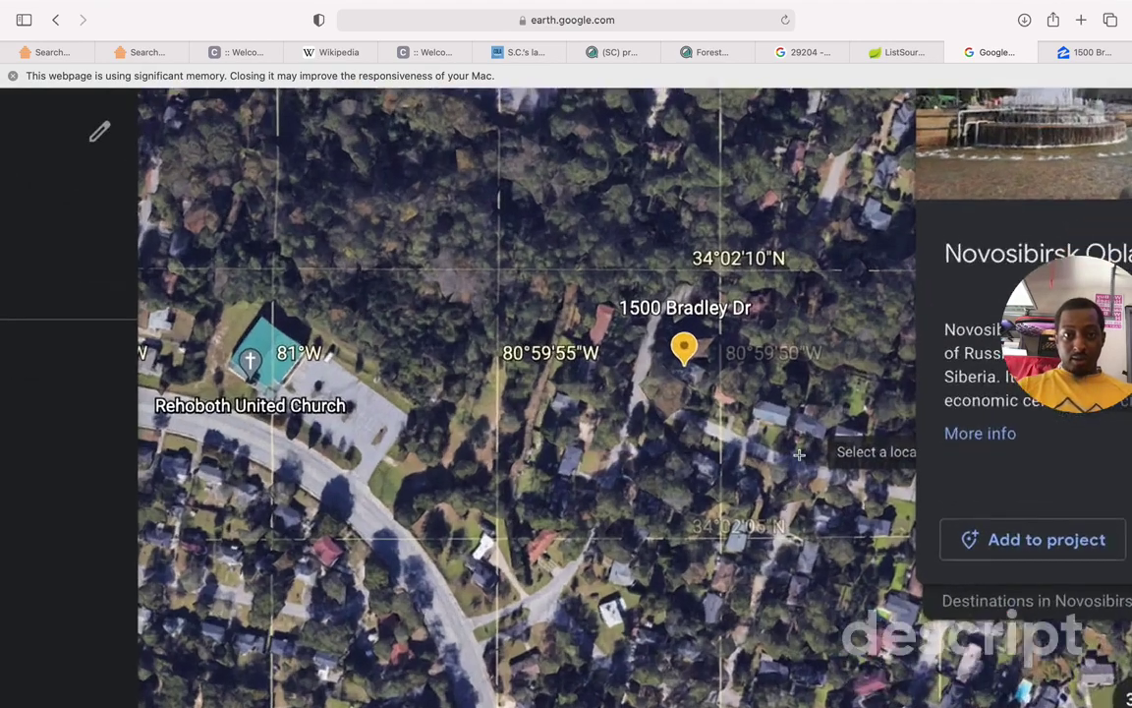
{"action": "scroll", "coordinate": [799, 454], "scroll_direction": "up", "scroll_amount": 3}
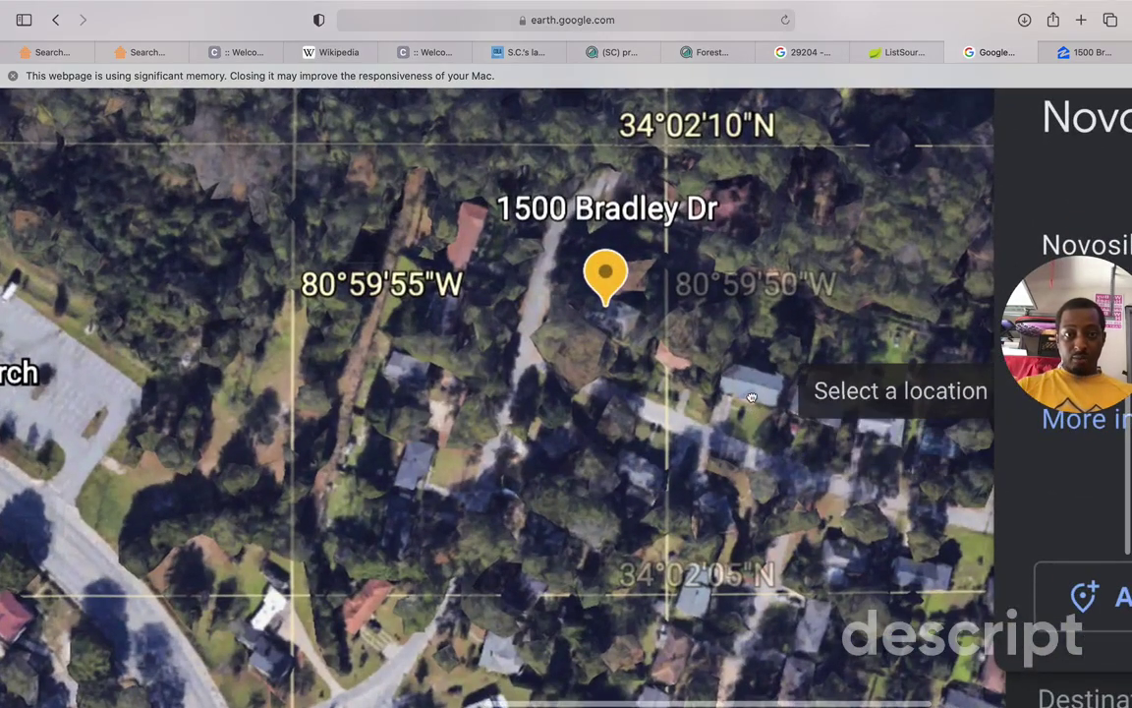
{"action": "scroll", "coordinate": [751, 396], "scroll_direction": "up", "scroll_amount": 5}
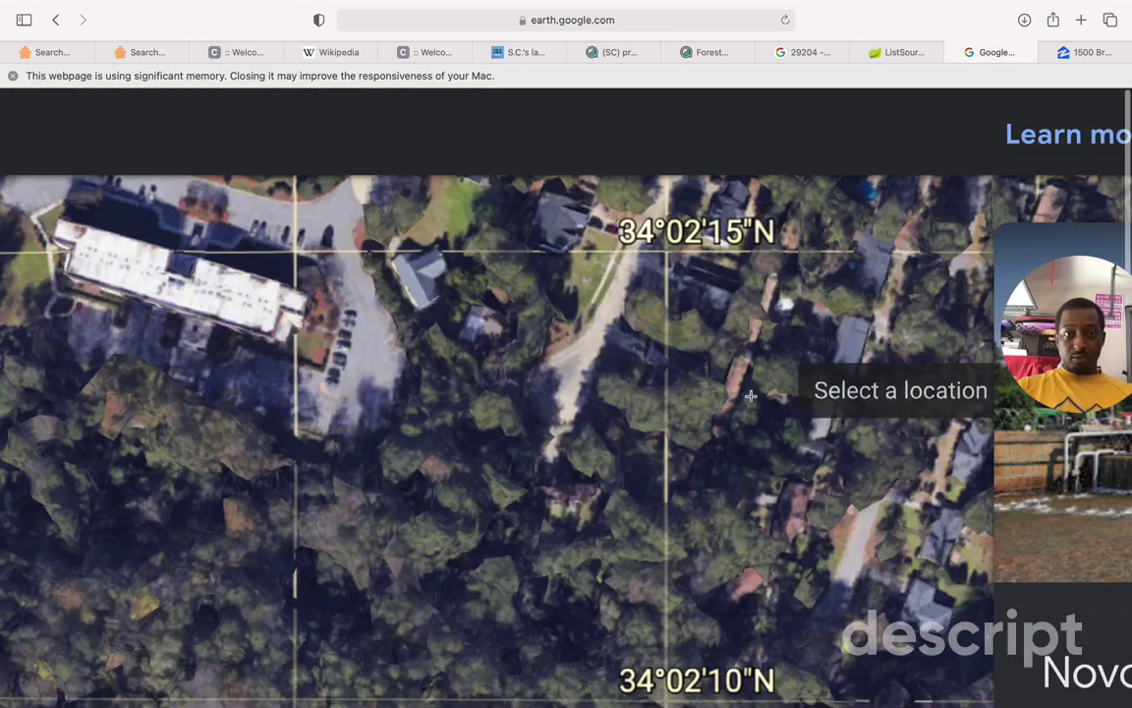
{"action": "scroll", "coordinate": [750, 396], "scroll_direction": "down", "scroll_amount": 5}
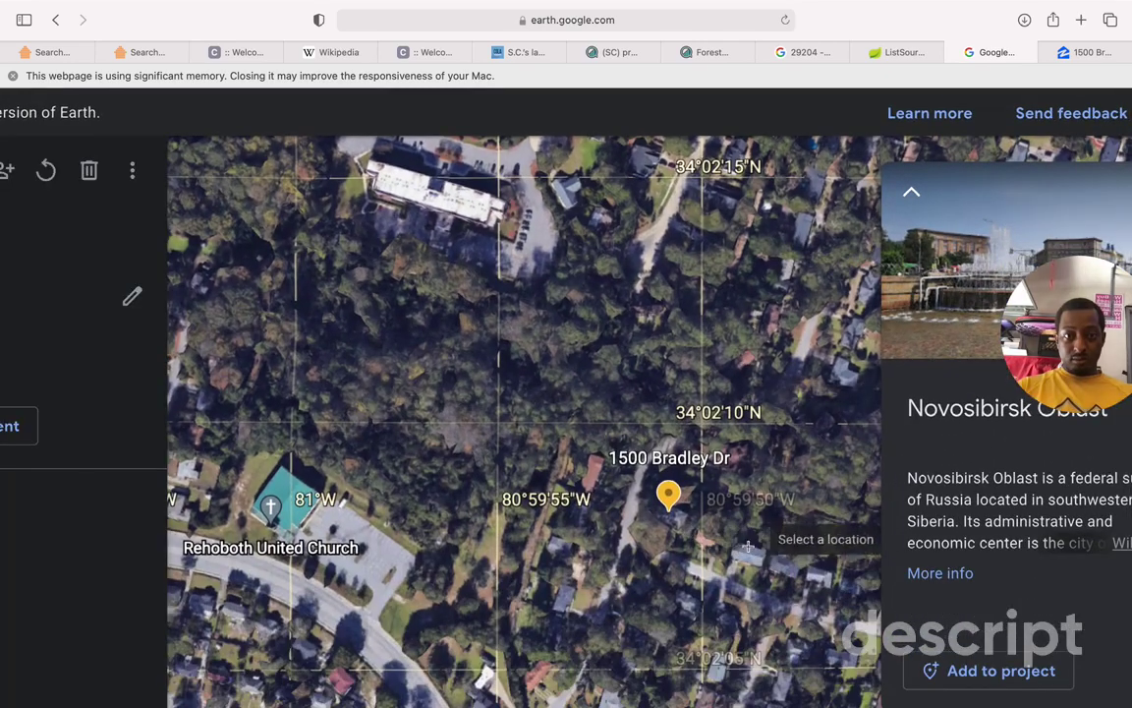
{"action": "left_click", "coordinate": [747, 546]}
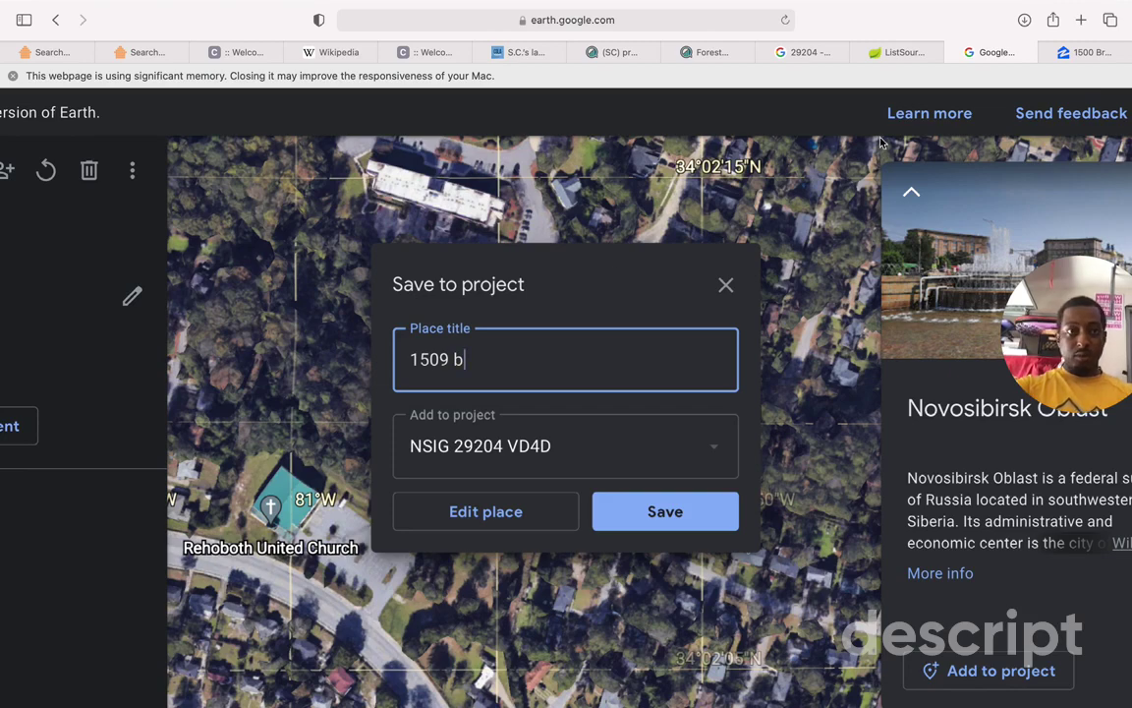
{"action": "left_click", "coordinate": [1096, 53]}
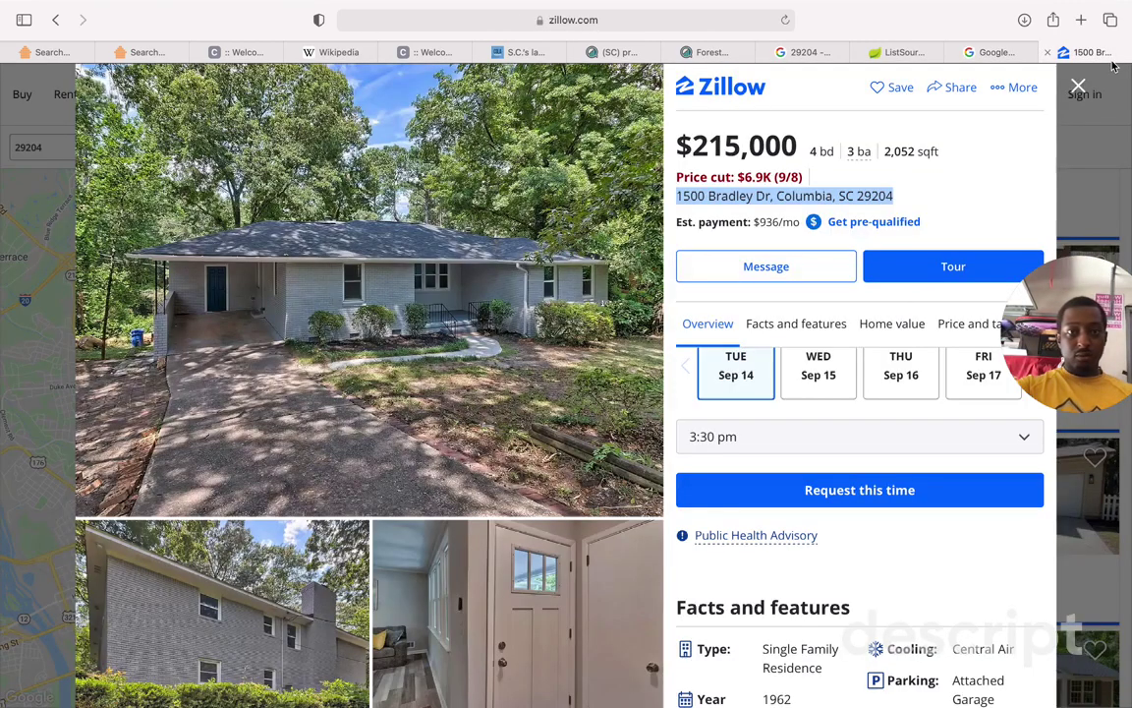
{"action": "left_click", "coordinate": [1002, 53]}
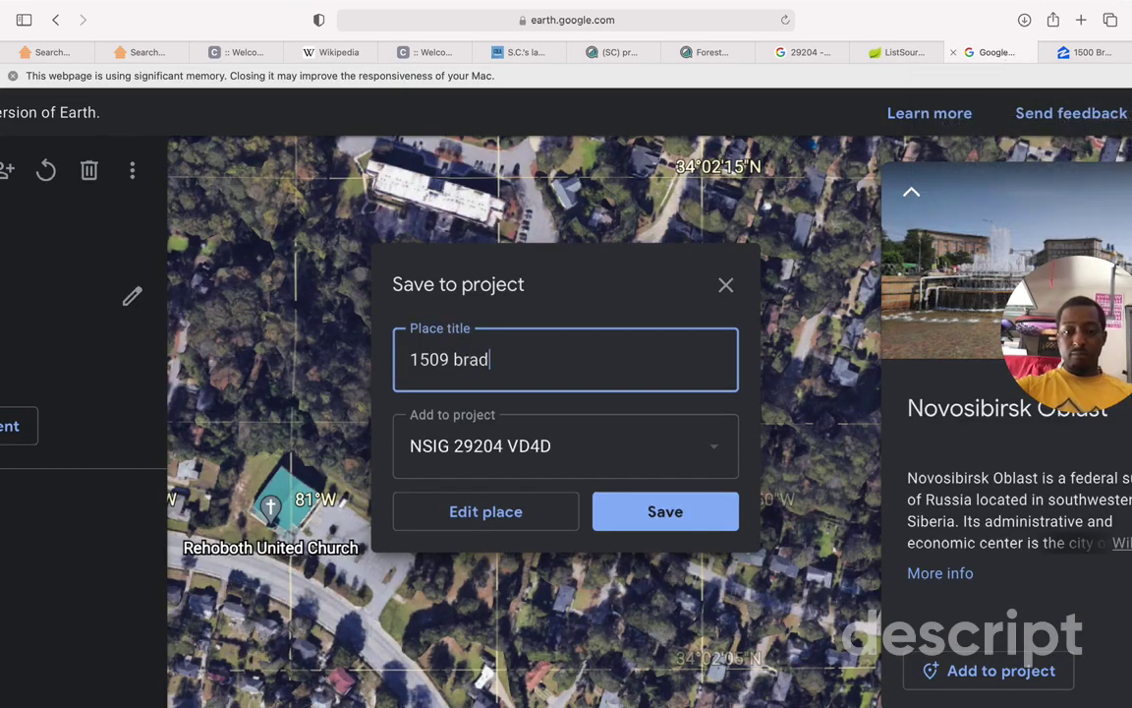
{"action": "left_click", "coordinate": [644, 516]}
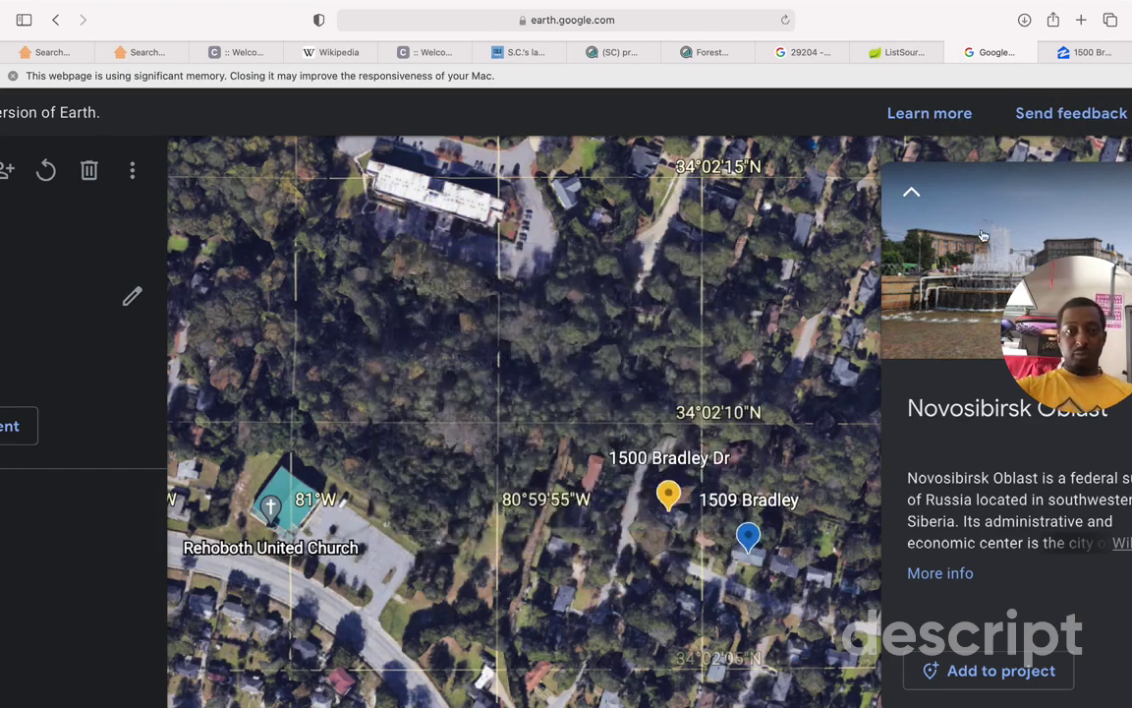
Step: Return to the Google Earth tab from the browser's tab overview
{"action": "key", "text": "super+0"}
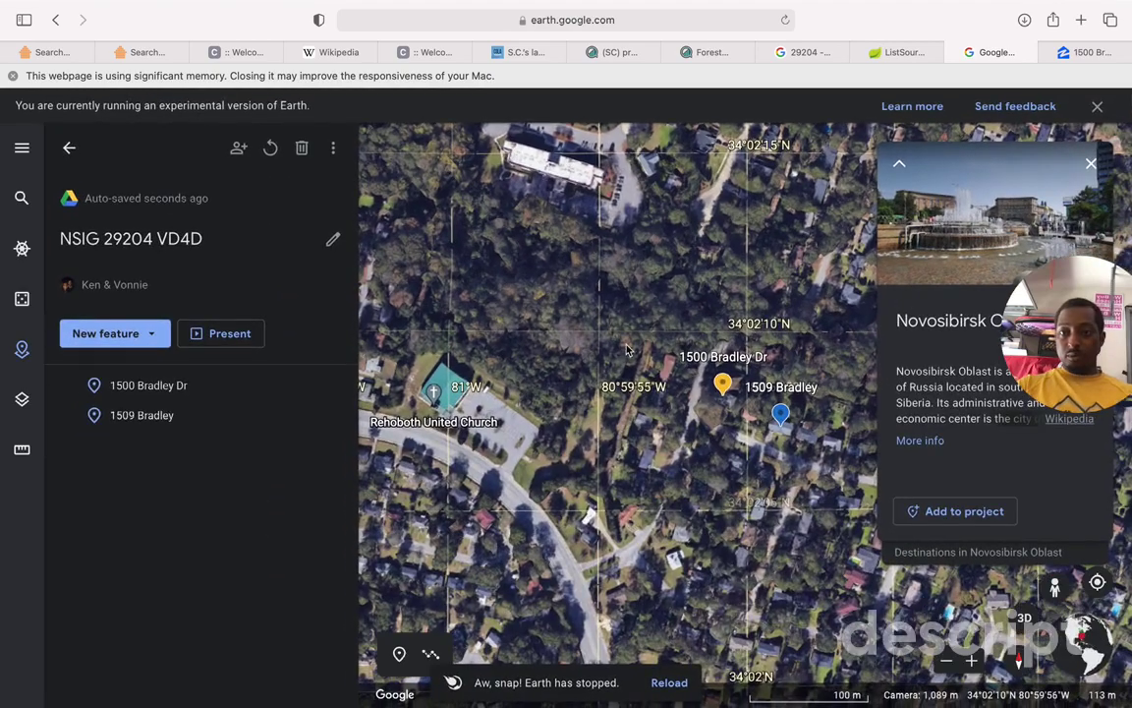
{"action": "key", "text": "super+shift+backslash"}
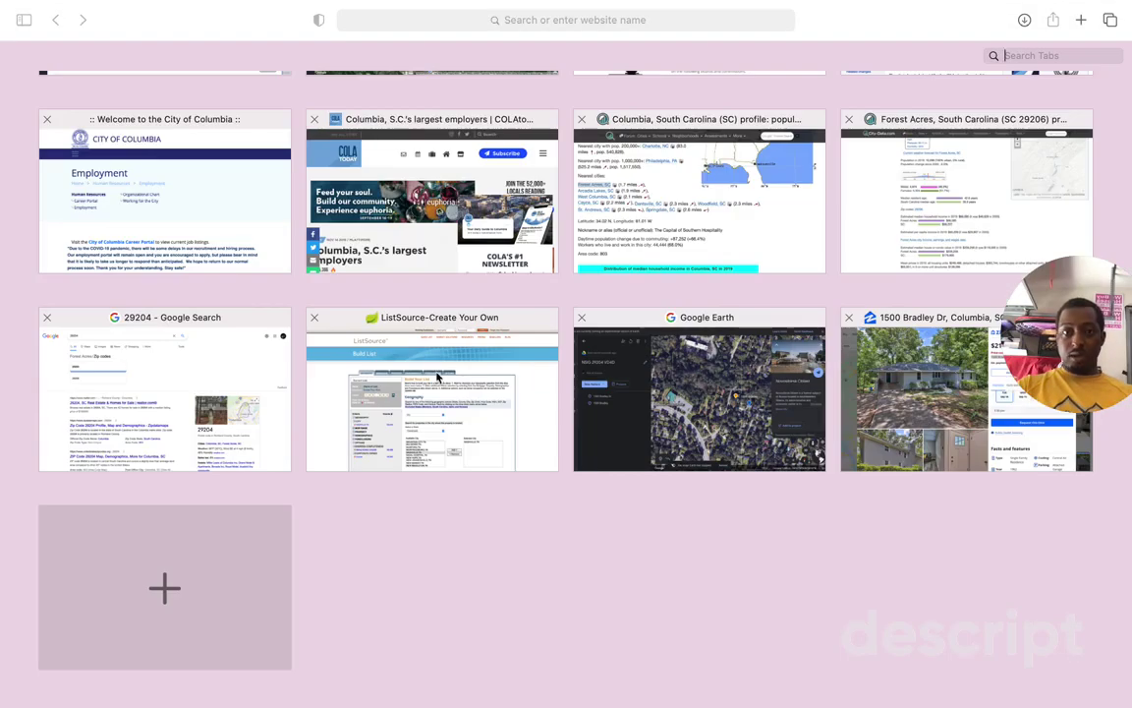
{"action": "left_click", "coordinate": [630, 387]}
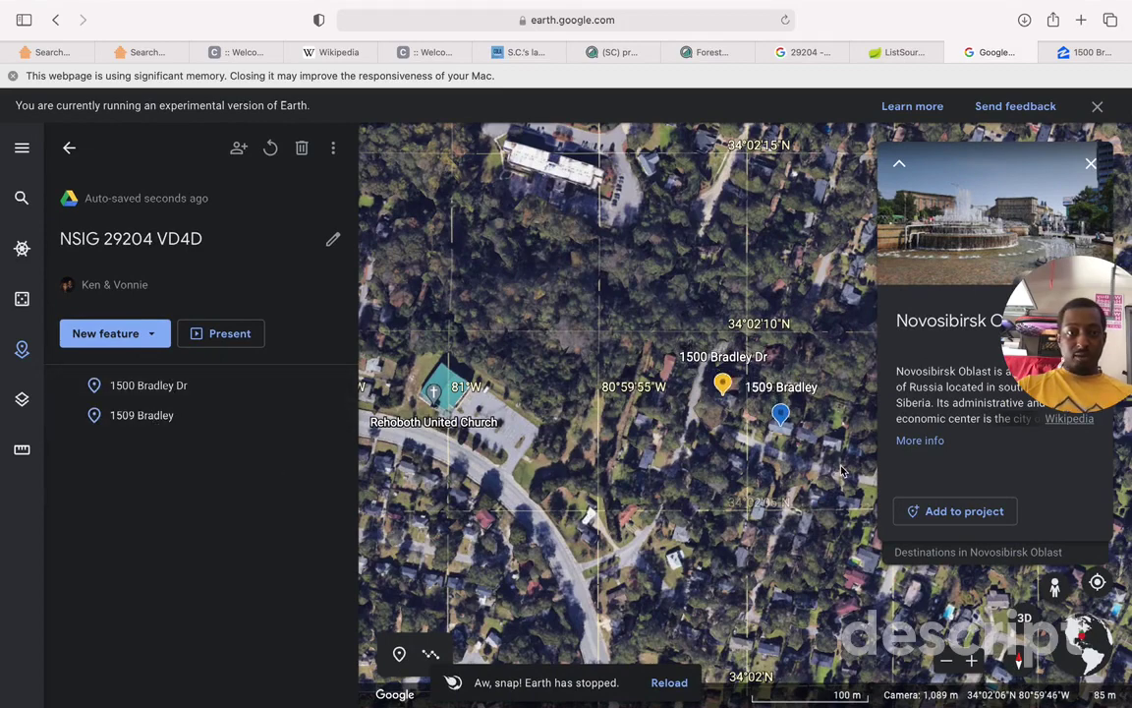
Step: Enter Street View on Bradley Dr and walk up the street toward the brick house
{"action": "left_click_drag", "start_coordinate": [1054, 588], "coordinate": [820, 472]}
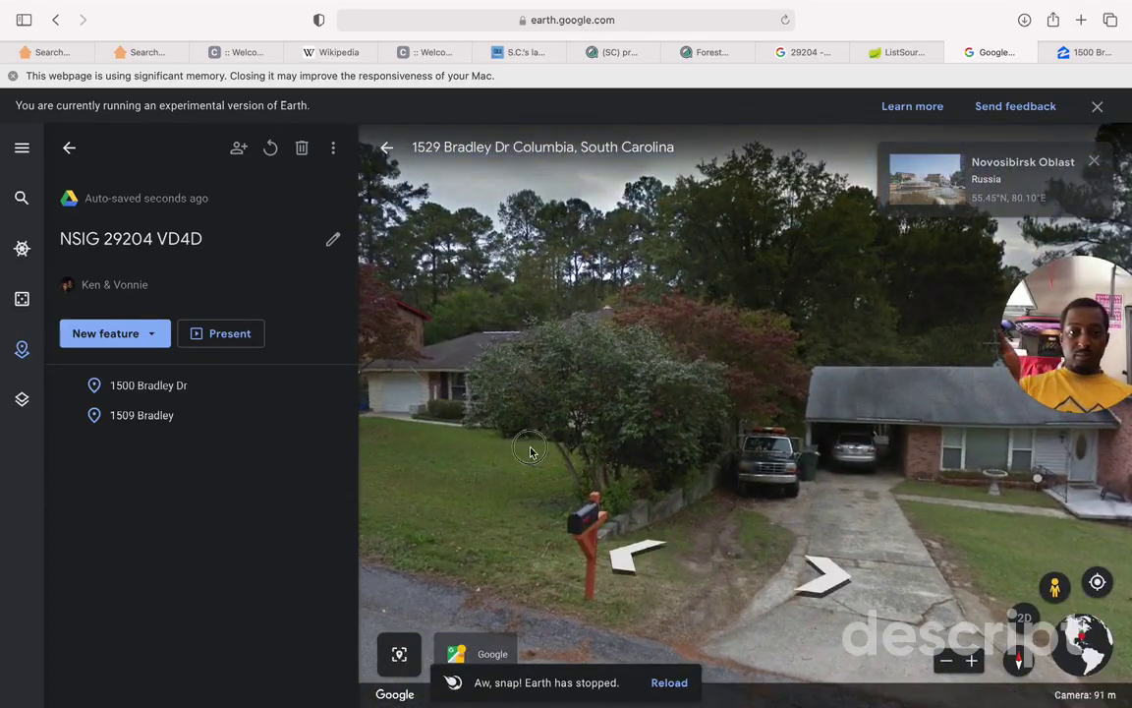
{"action": "left_click", "coordinate": [530, 451]}
{"action": "left_click_drag", "start_coordinate": [518, 447], "coordinate": [885, 452]}
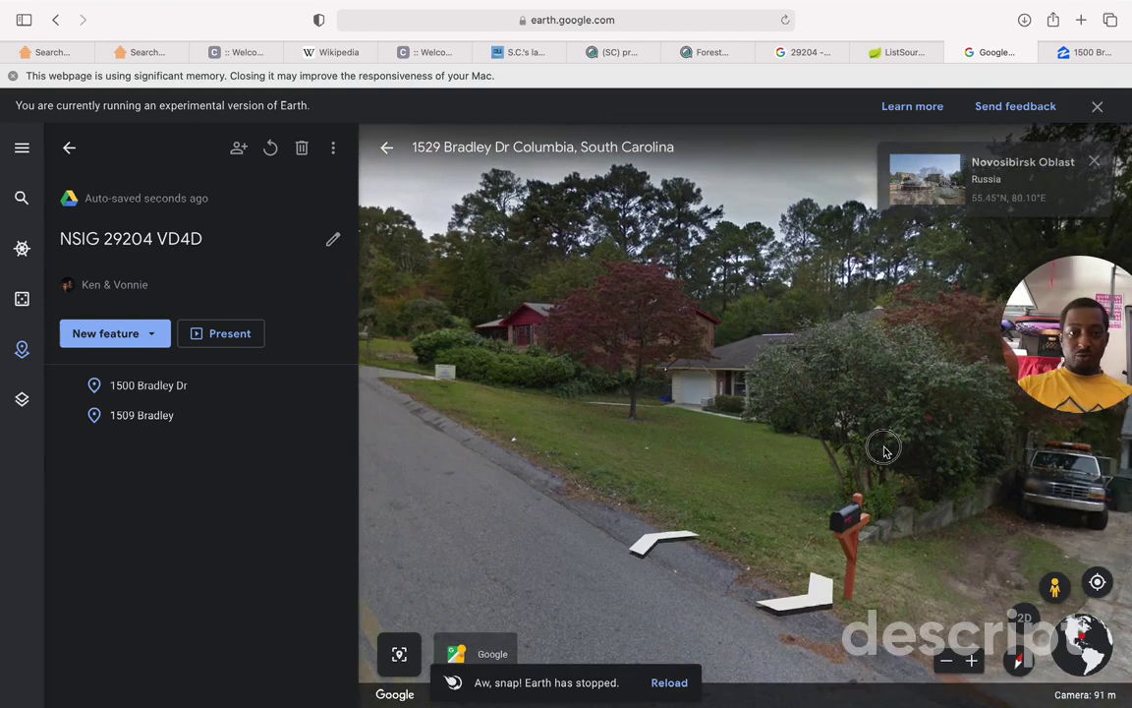
{"action": "left_click", "coordinate": [661, 552]}
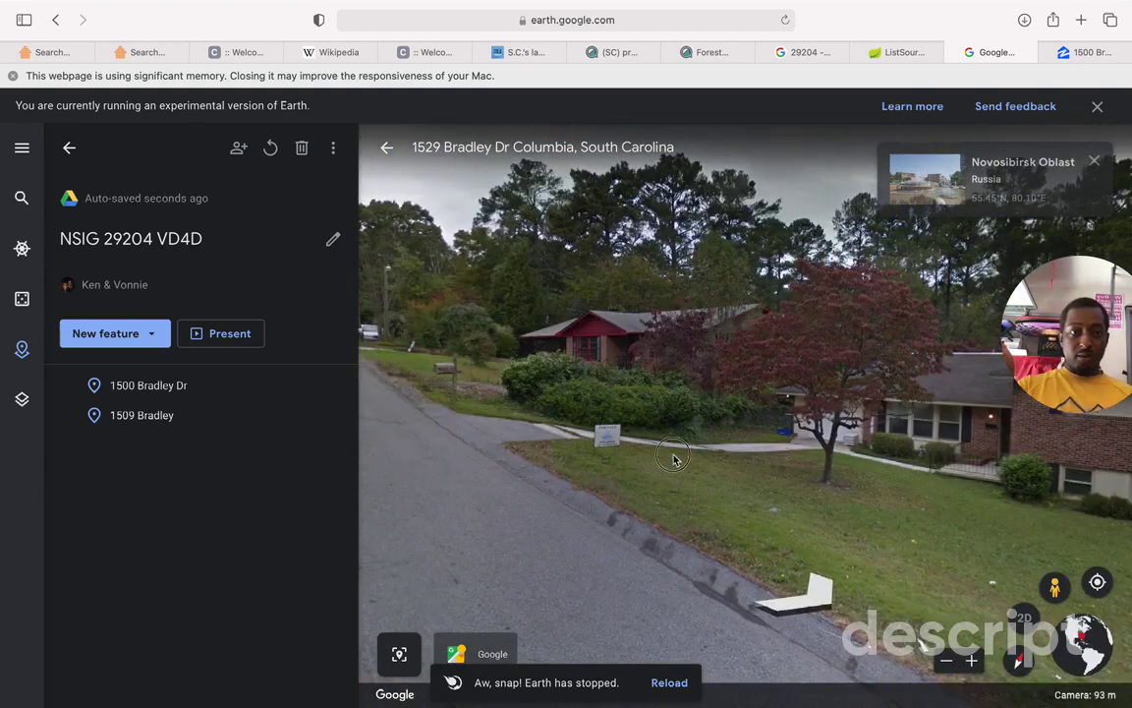
{"action": "left_click", "coordinate": [674, 460]}
{"action": "left_click_drag", "start_coordinate": [672, 458], "coordinate": [542, 472]}
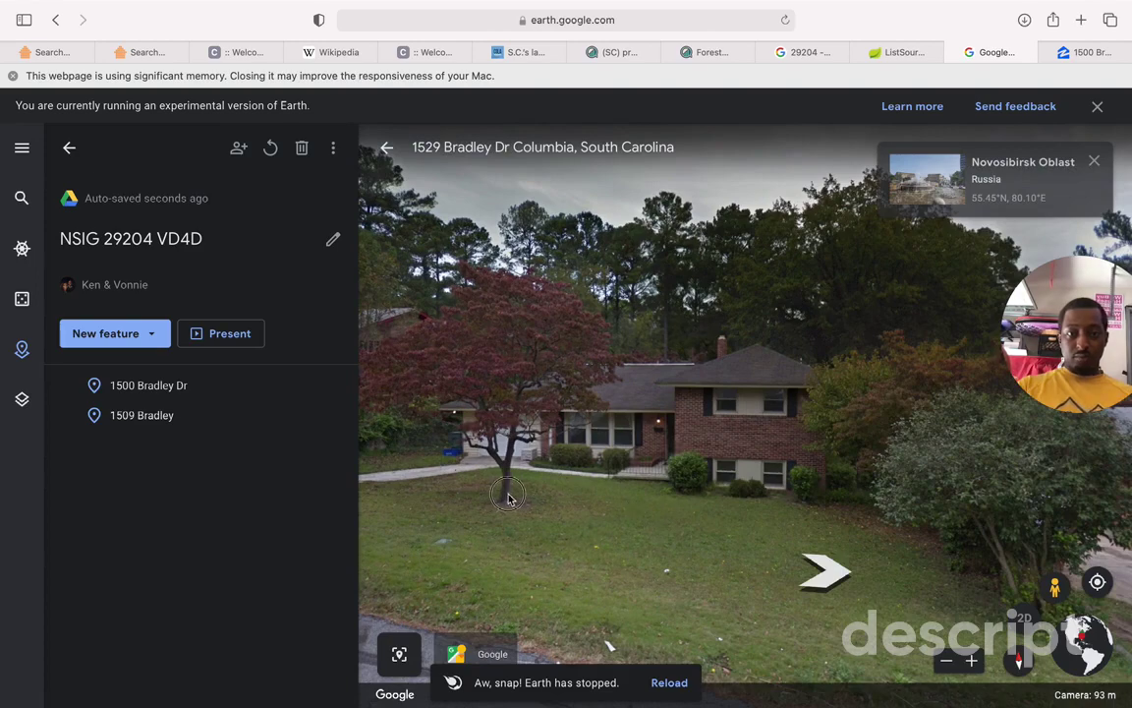
{"action": "left_click_drag", "start_coordinate": [534, 564], "coordinate": [765, 488]}
{"action": "left_click_drag", "start_coordinate": [527, 498], "coordinate": [619, 495]}
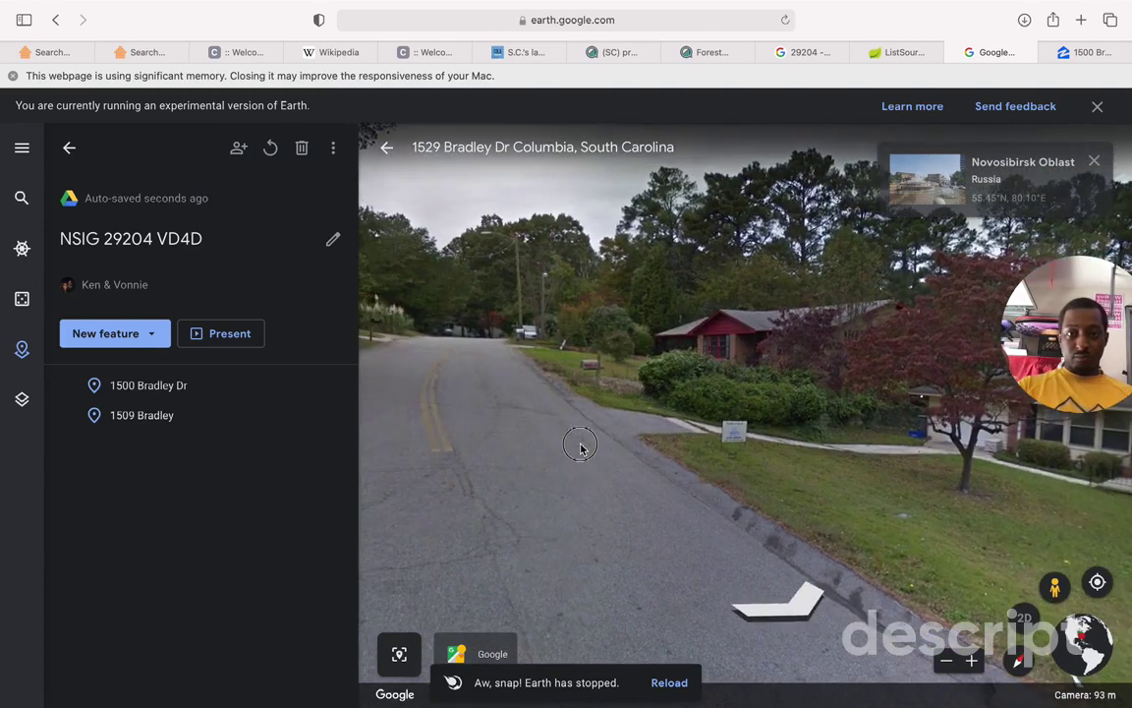
{"action": "left_click", "coordinate": [751, 346]}
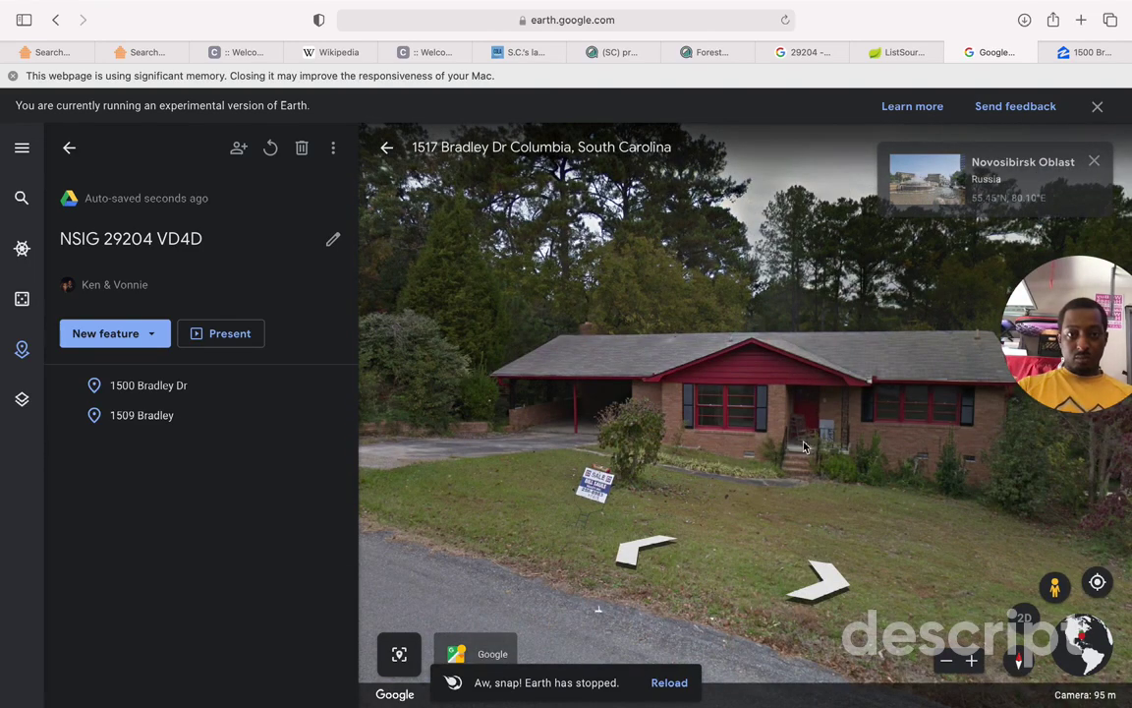
{"action": "left_click_drag", "start_coordinate": [725, 444], "coordinate": [678, 417]}
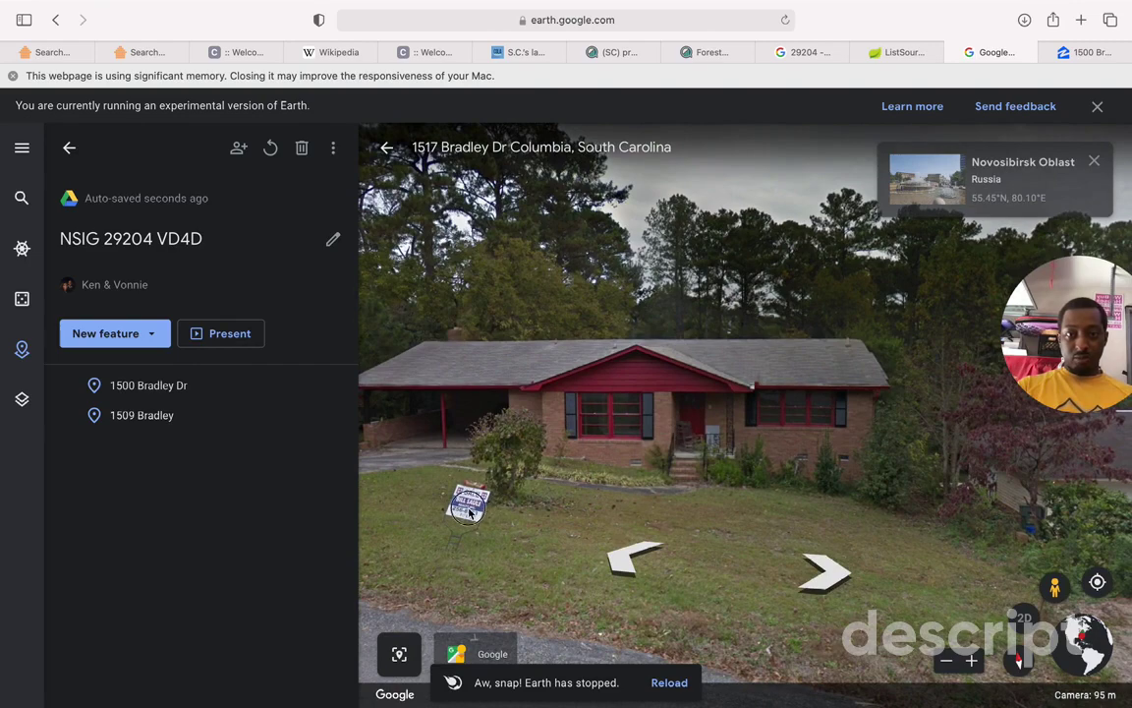
{"action": "left_click", "coordinate": [824, 572]}
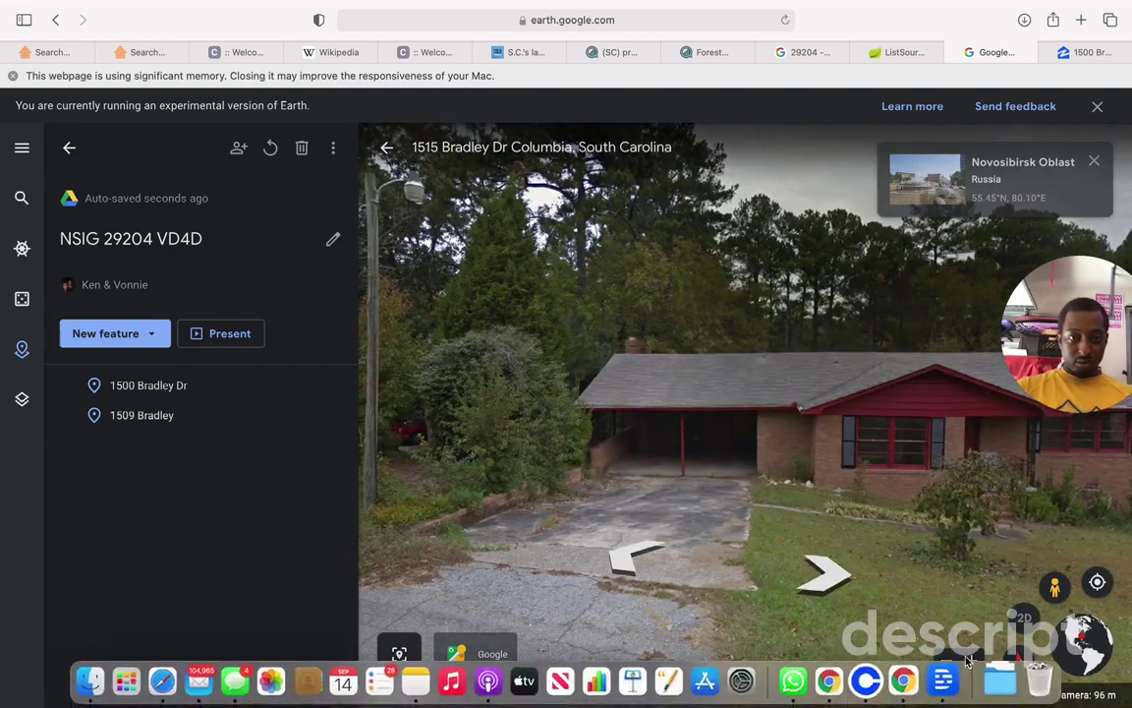
{"action": "left_click", "coordinate": [825, 574]}
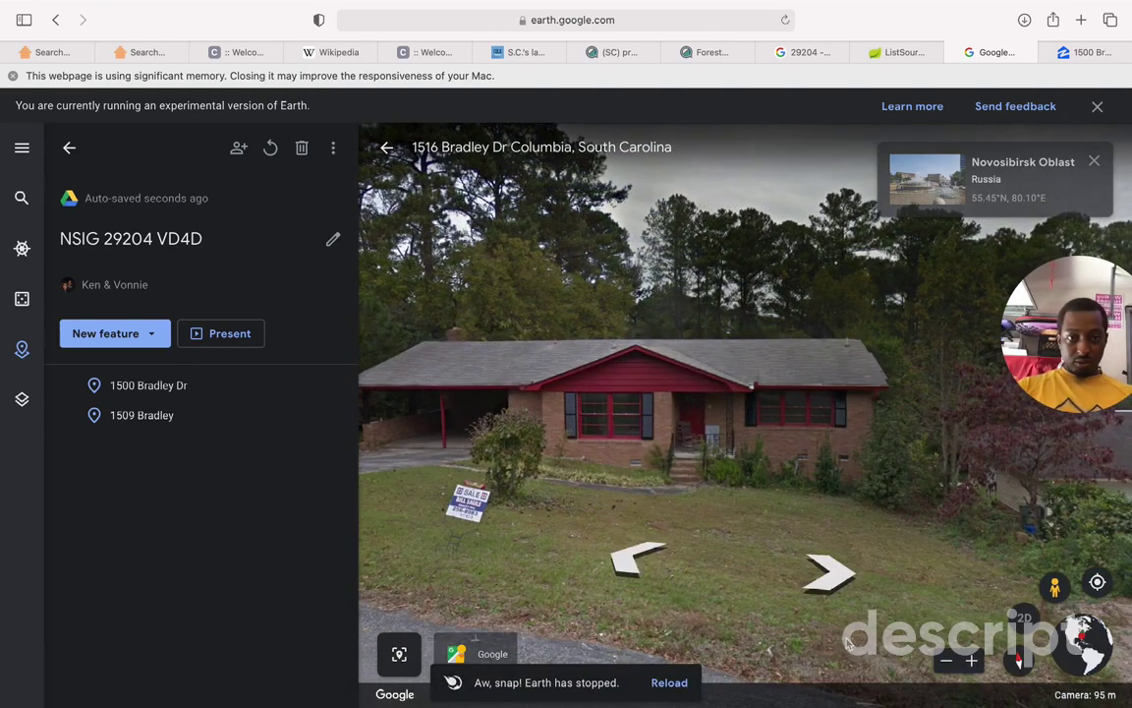
{"action": "left_click", "coordinate": [970, 662]}
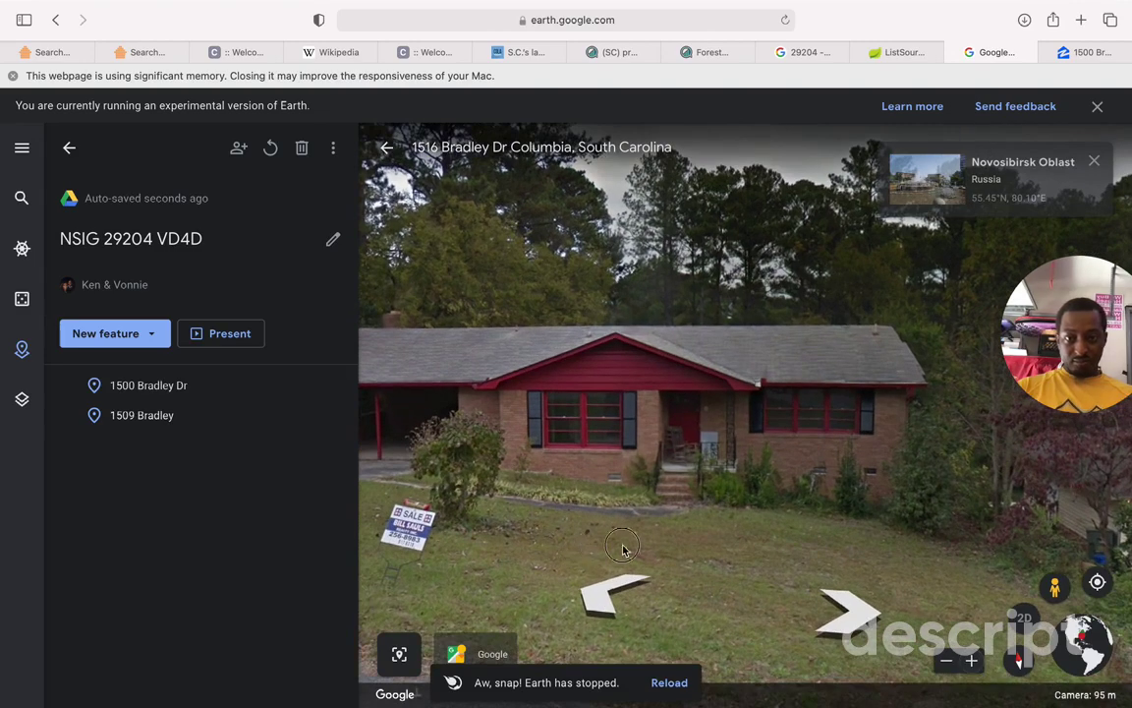
{"action": "left_click_drag", "start_coordinate": [622, 548], "coordinate": [496, 546]}
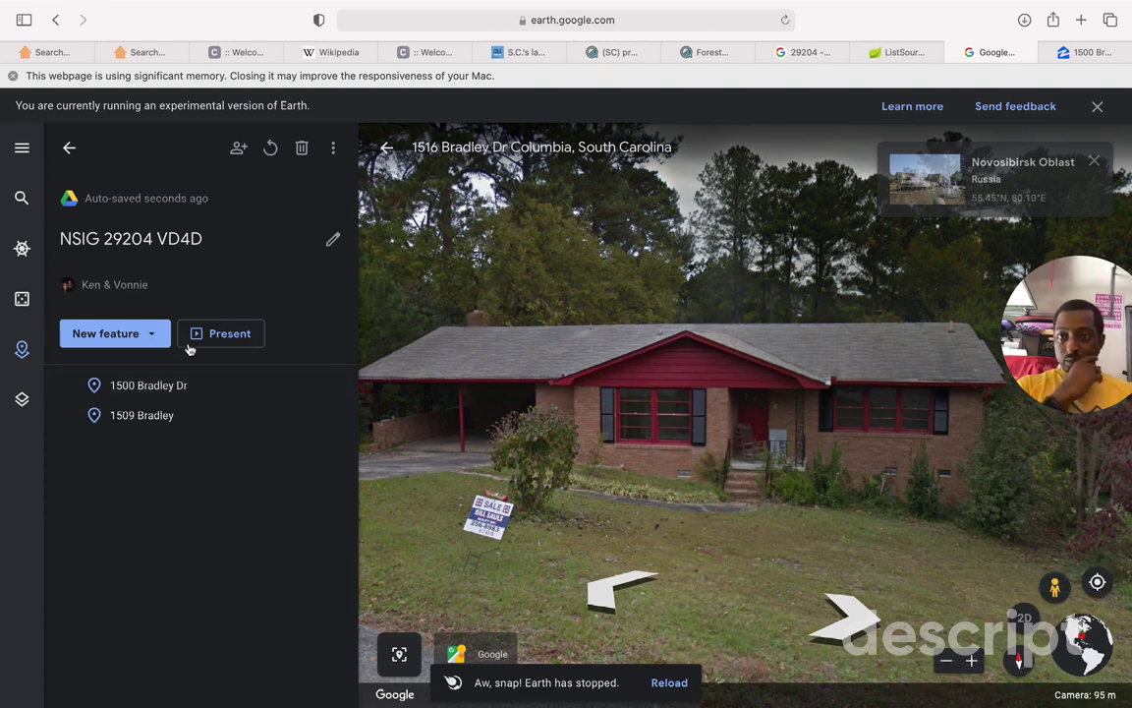
{"action": "left_click", "coordinate": [155, 335]}
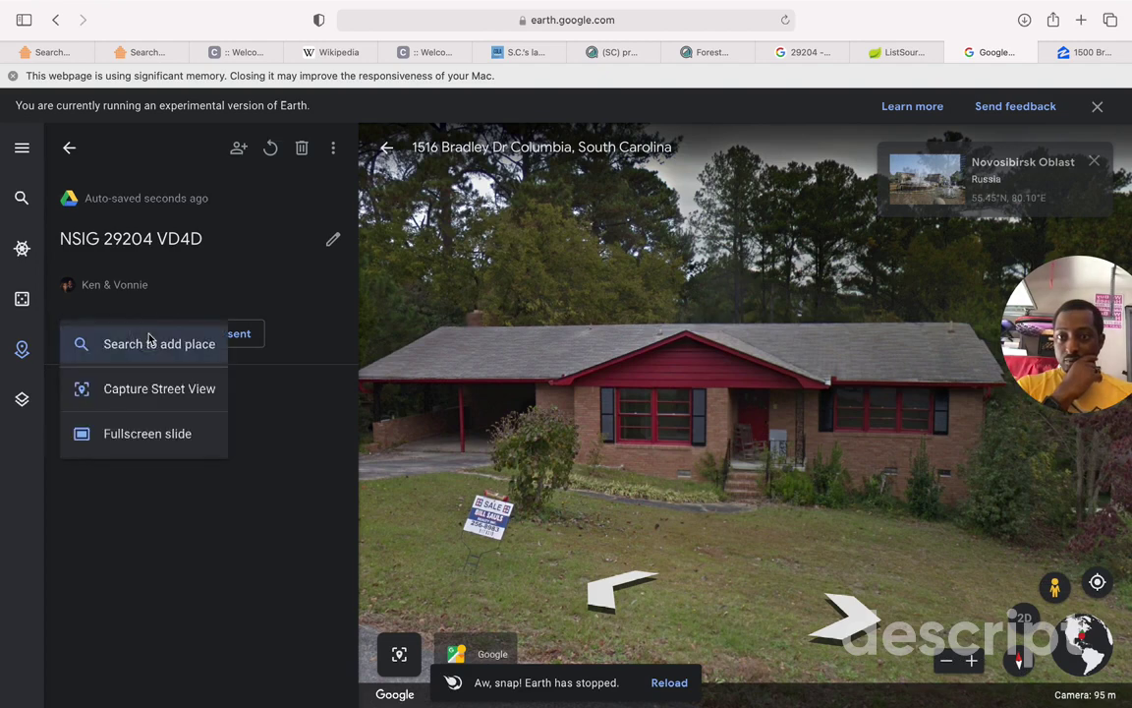
{"action": "left_click", "coordinate": [148, 339]}
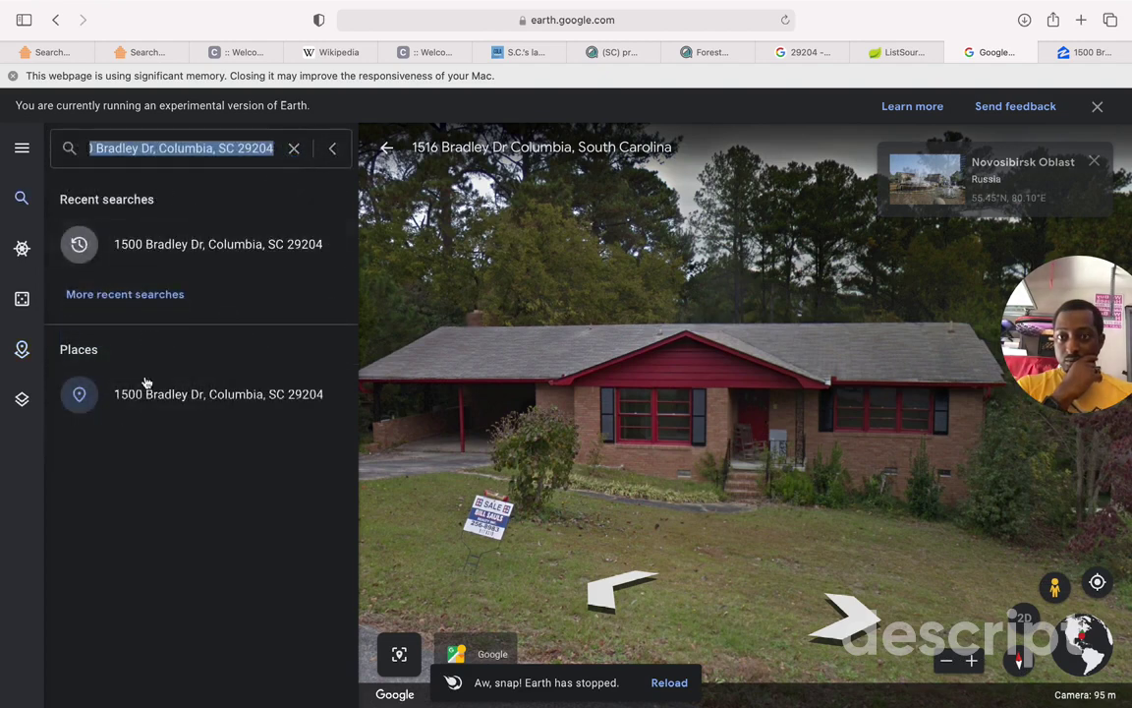
{"action": "left_click", "coordinate": [170, 489]}
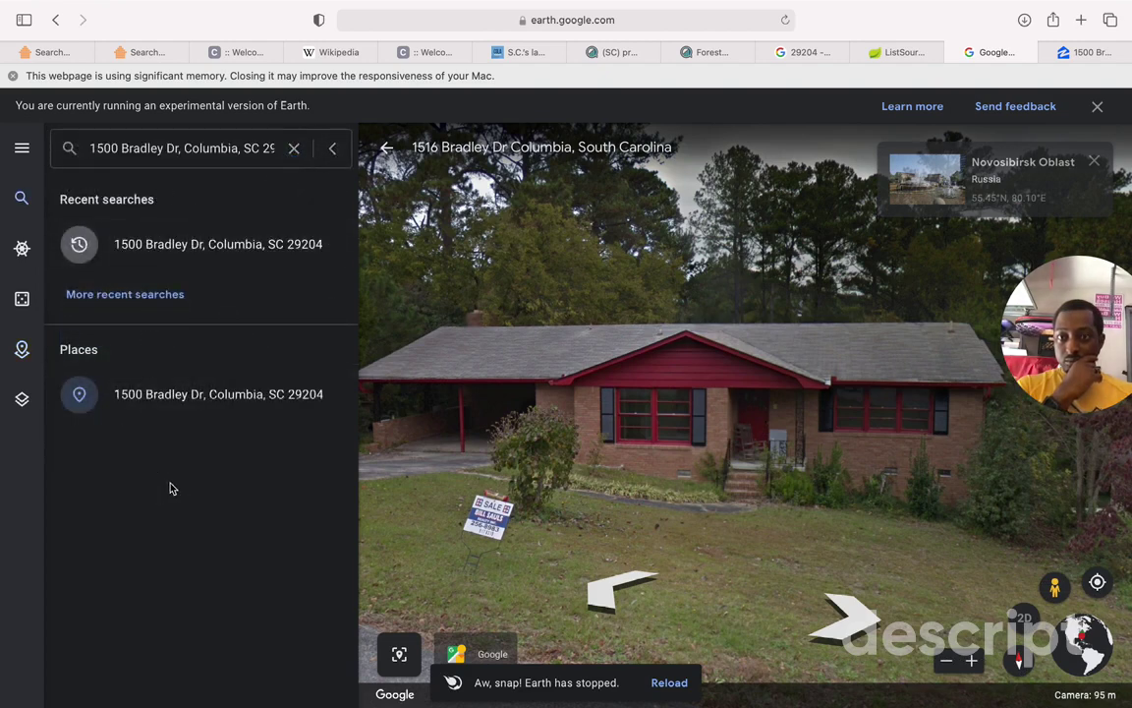
{"action": "left_click", "coordinate": [21, 148]}
{"action": "left_click", "coordinate": [81, 403]}
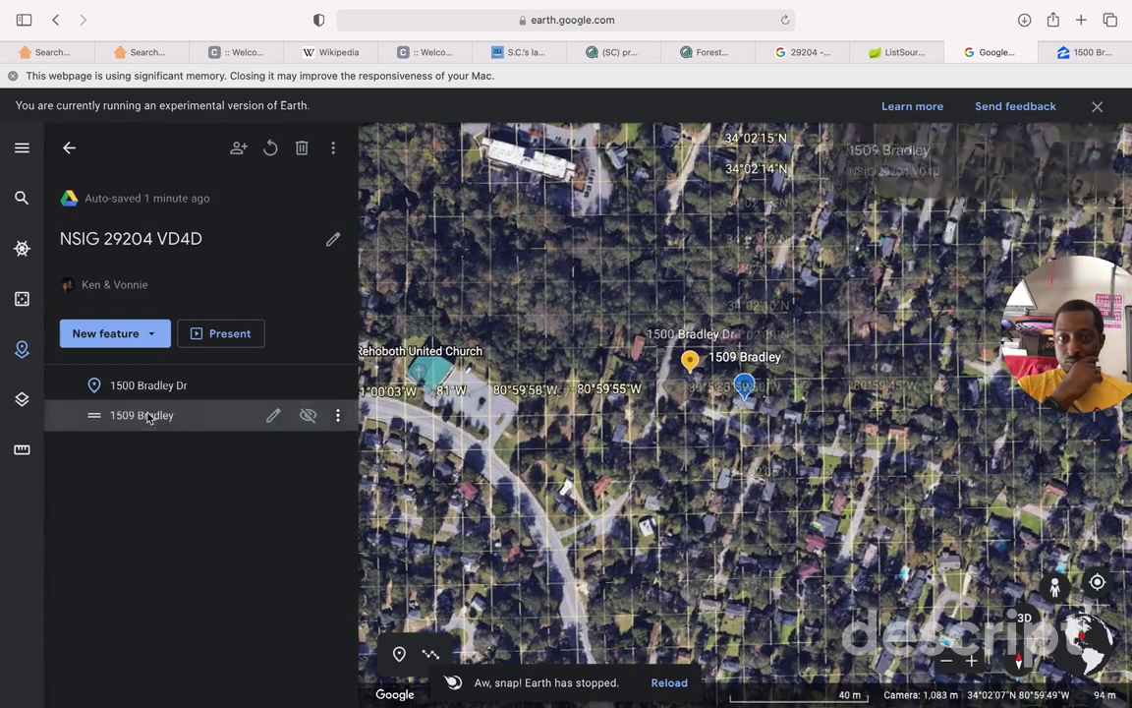
{"action": "left_click", "coordinate": [147, 415]}
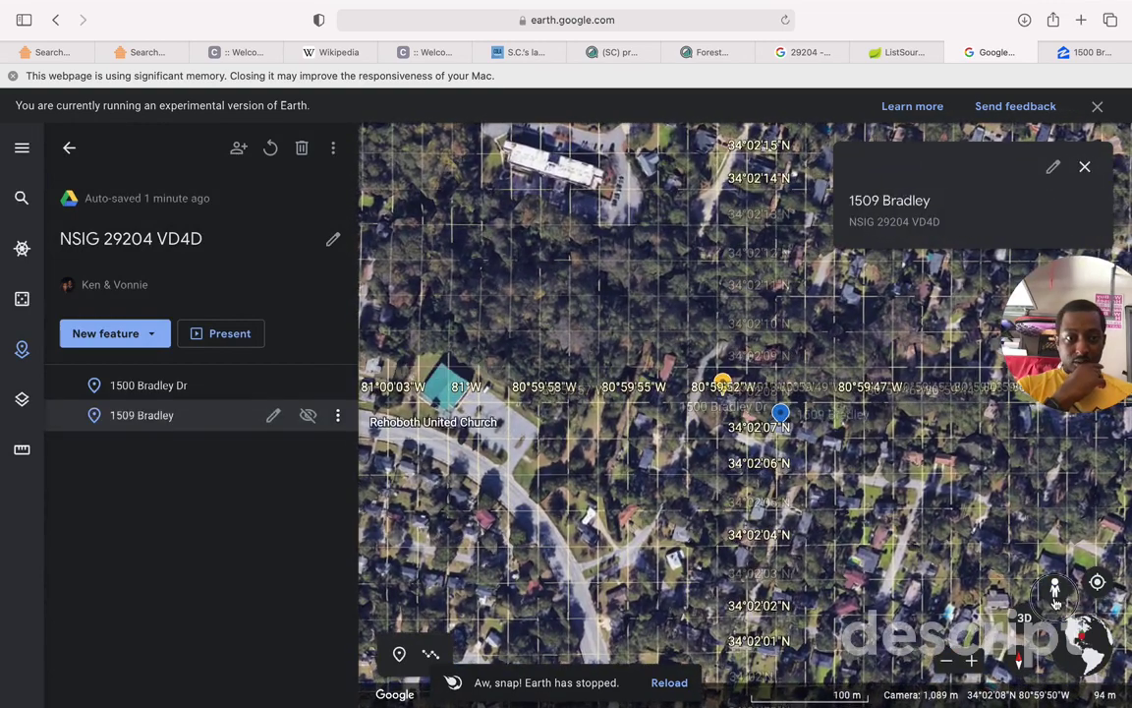
Step: Enter Street View by the placemarks, step toward the red brick house, and list new feature types
{"action": "left_click", "coordinate": [1055, 601]}
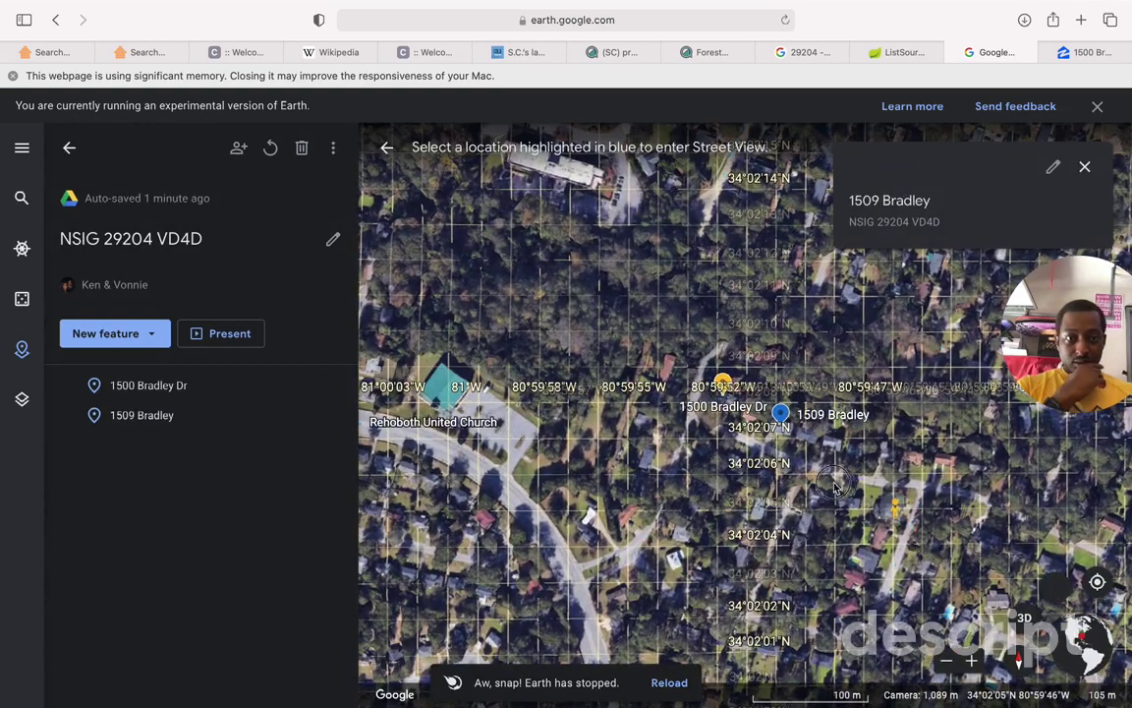
{"action": "left_click", "coordinate": [799, 462]}
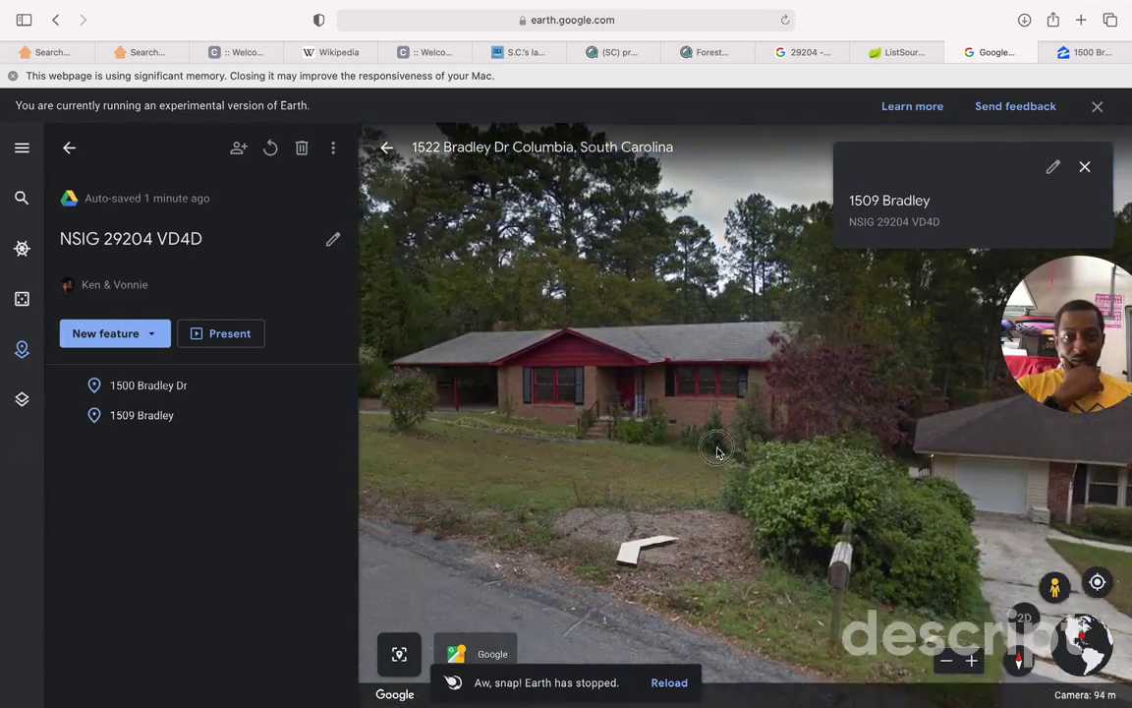
{"action": "left_click", "coordinate": [646, 549]}
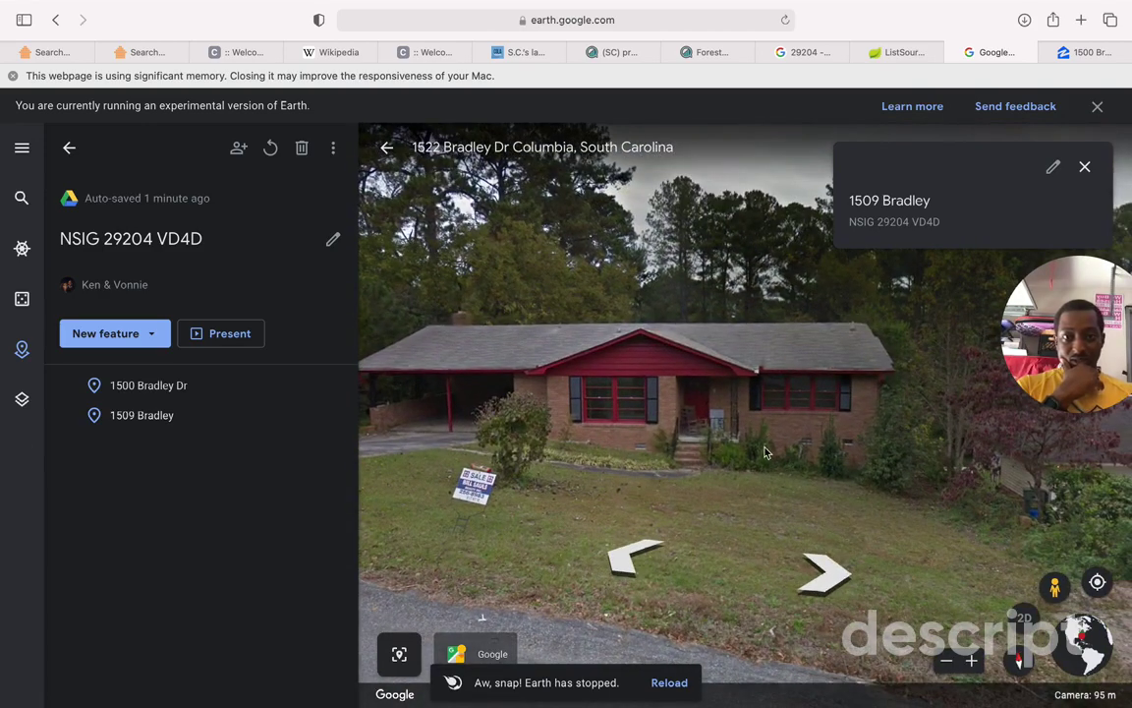
{"action": "left_click", "coordinate": [154, 337]}
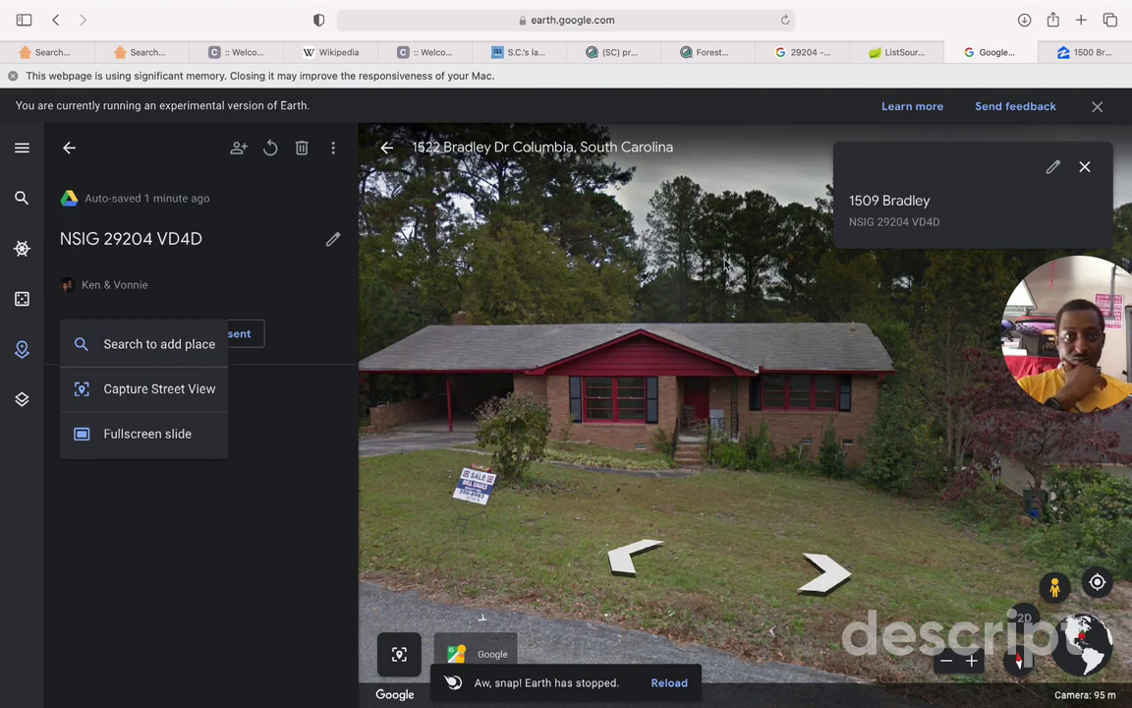
{"action": "left_click", "coordinate": [636, 562]}
{"action": "left_click", "coordinate": [841, 578]}
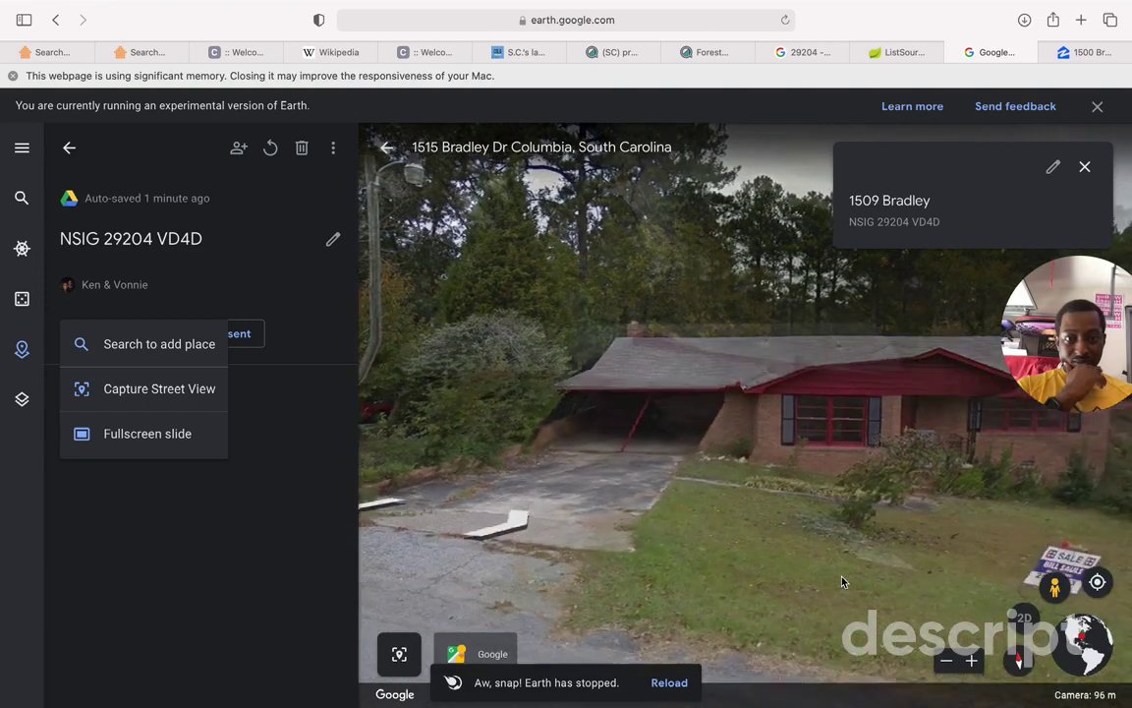
{"action": "left_click", "coordinate": [947, 663]}
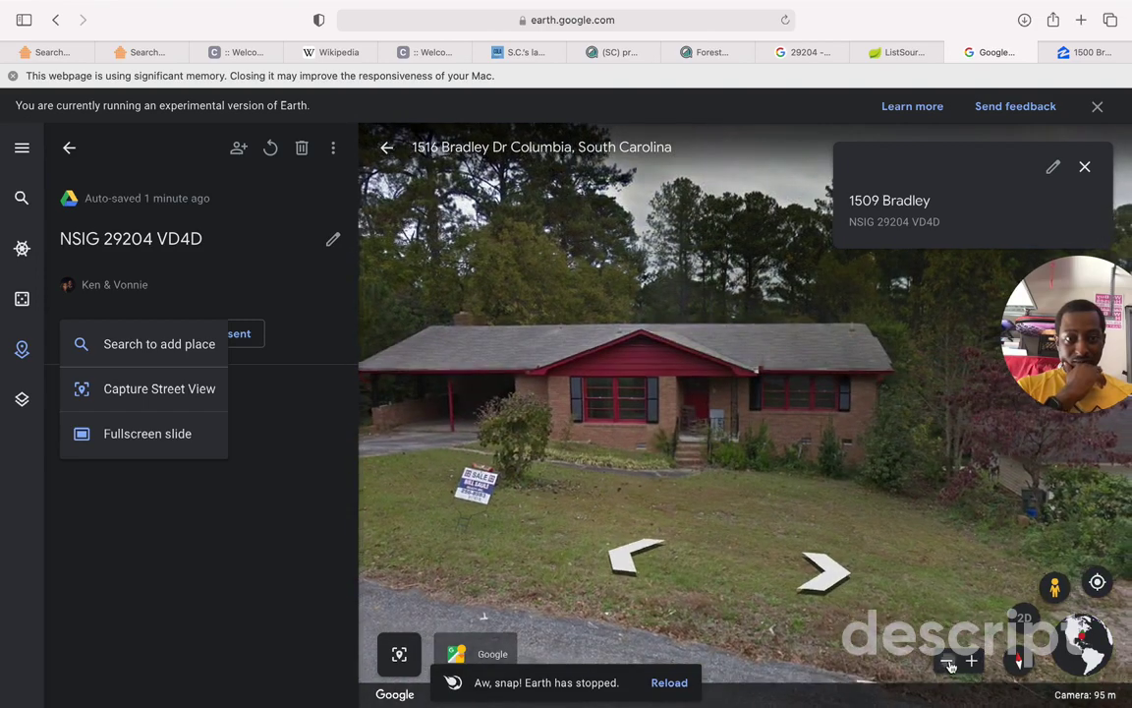
{"action": "left_click", "coordinate": [948, 664]}
{"action": "left_click", "coordinate": [948, 665]}
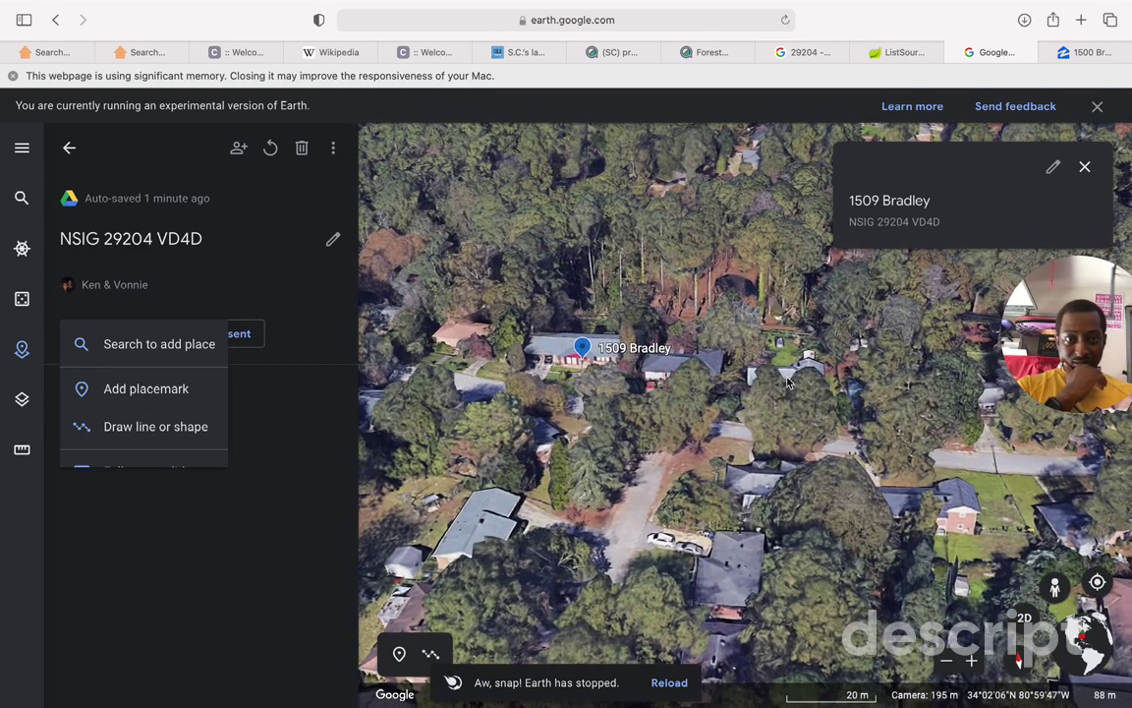
{"action": "left_click", "coordinate": [134, 389]}
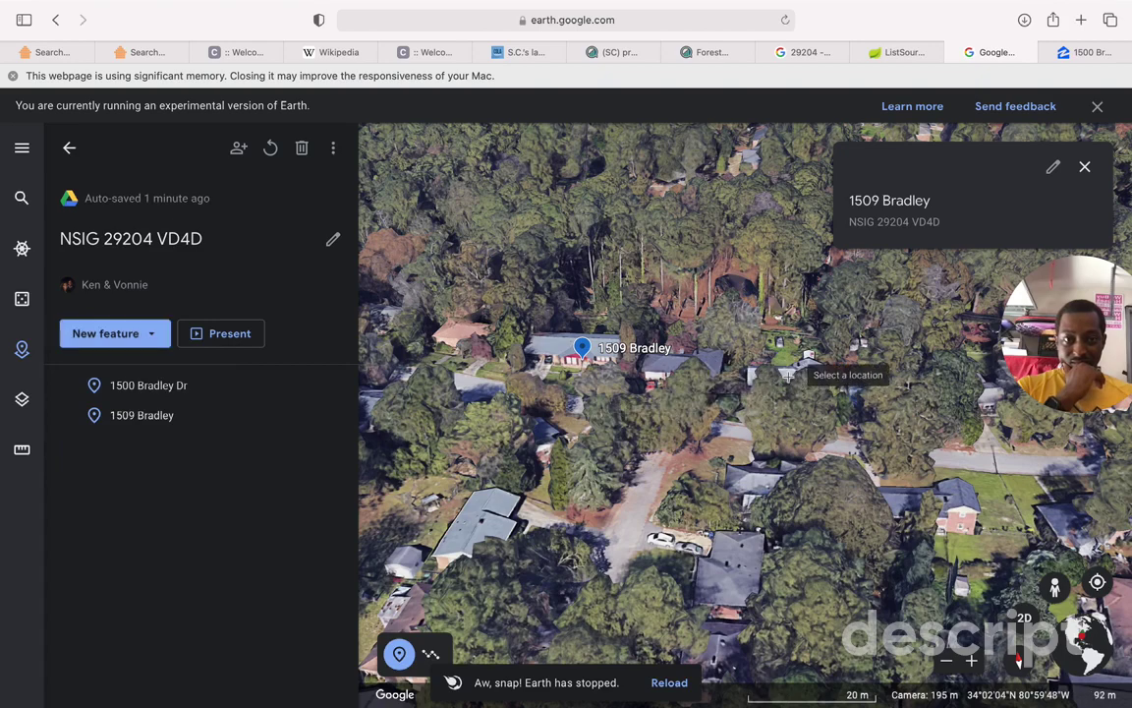
{"action": "left_click", "coordinate": [789, 377]}
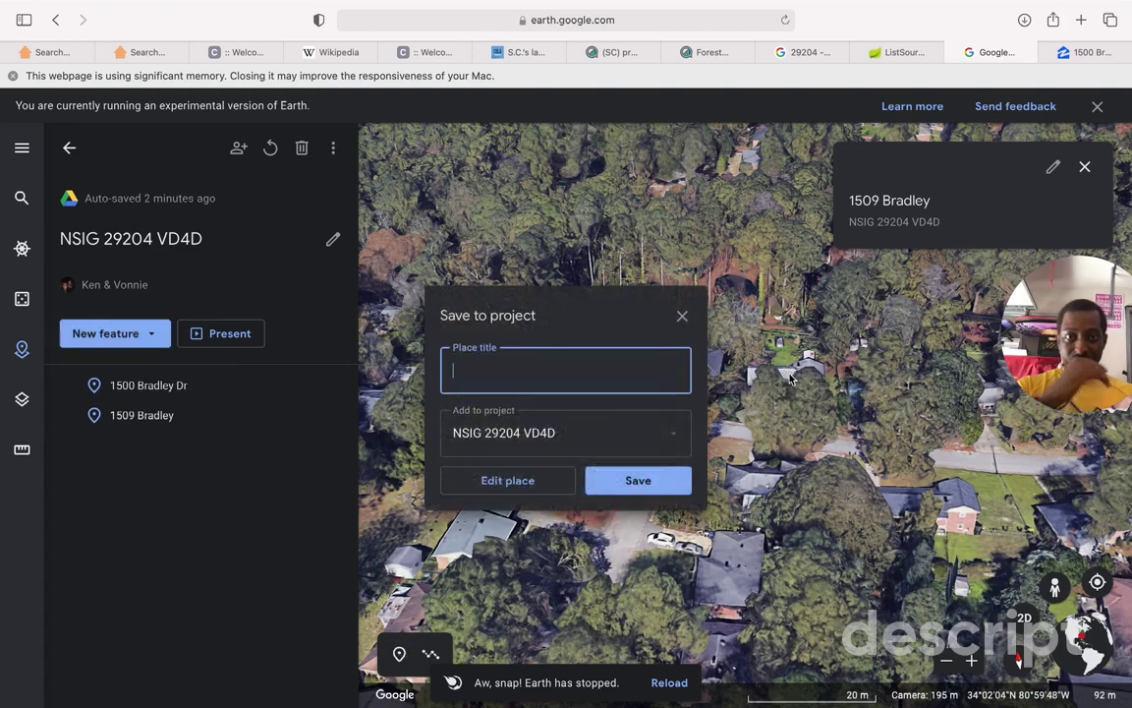
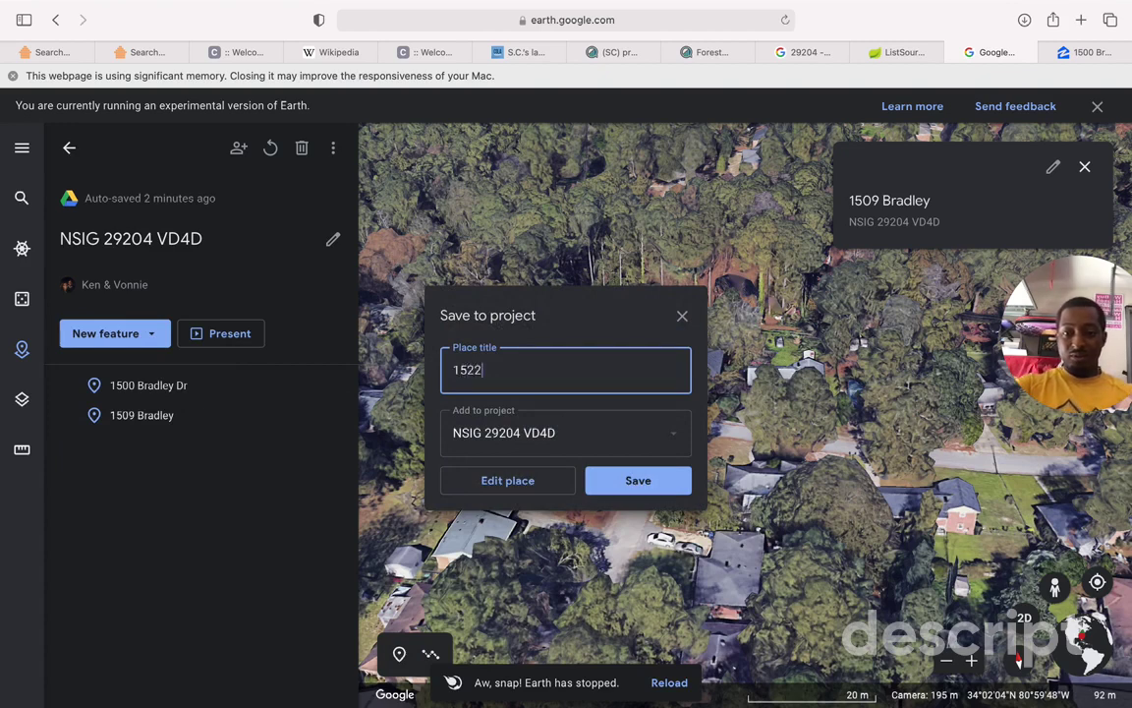
{"action": "left_click", "coordinate": [515, 393]}
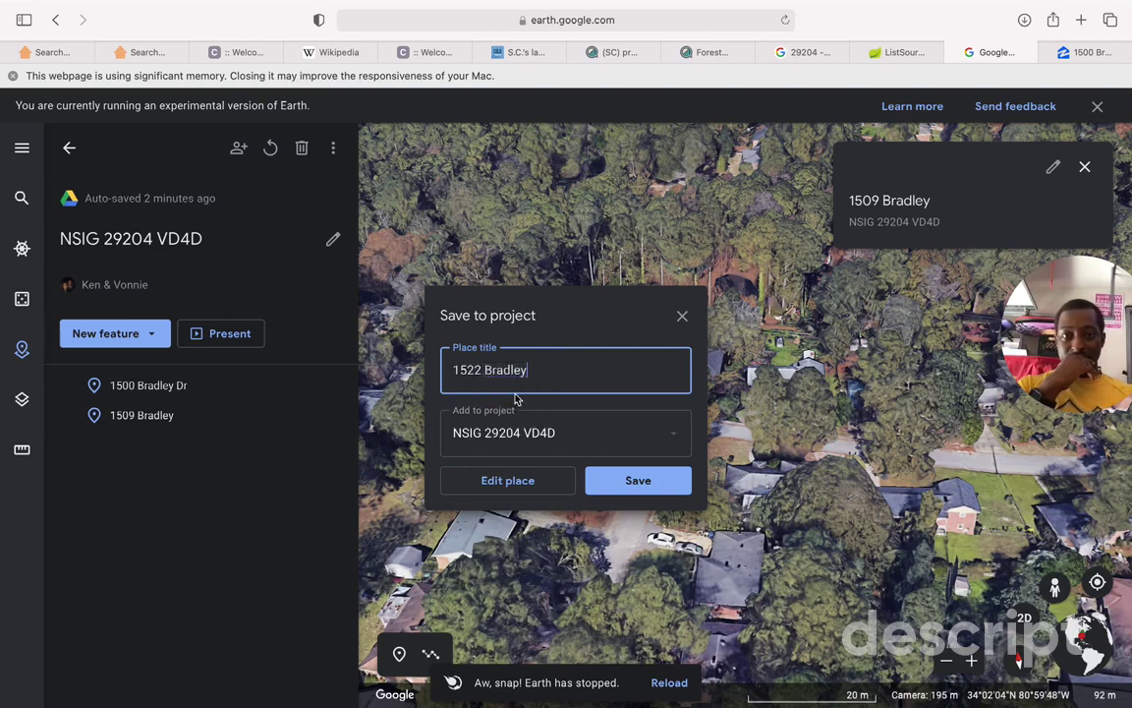
{"action": "left_click", "coordinate": [672, 480]}
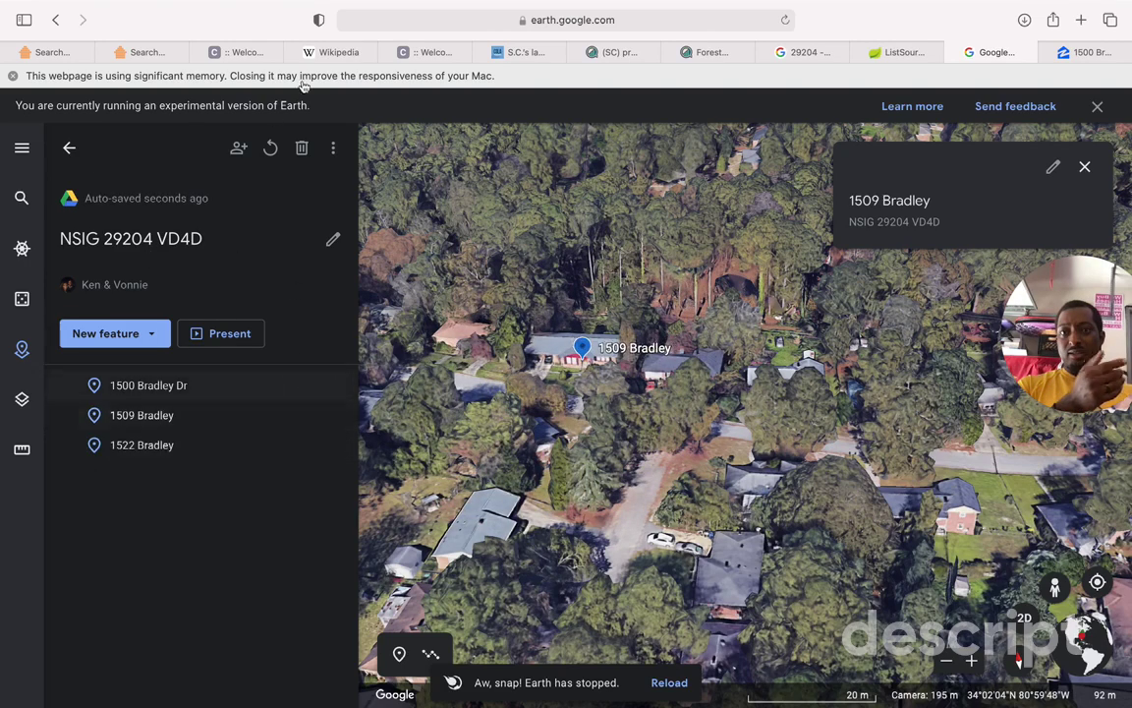
Step: Show the project's More options, then reopen NSIG 29204 VD4D from the projects list
{"action": "left_click", "coordinate": [333, 147]}
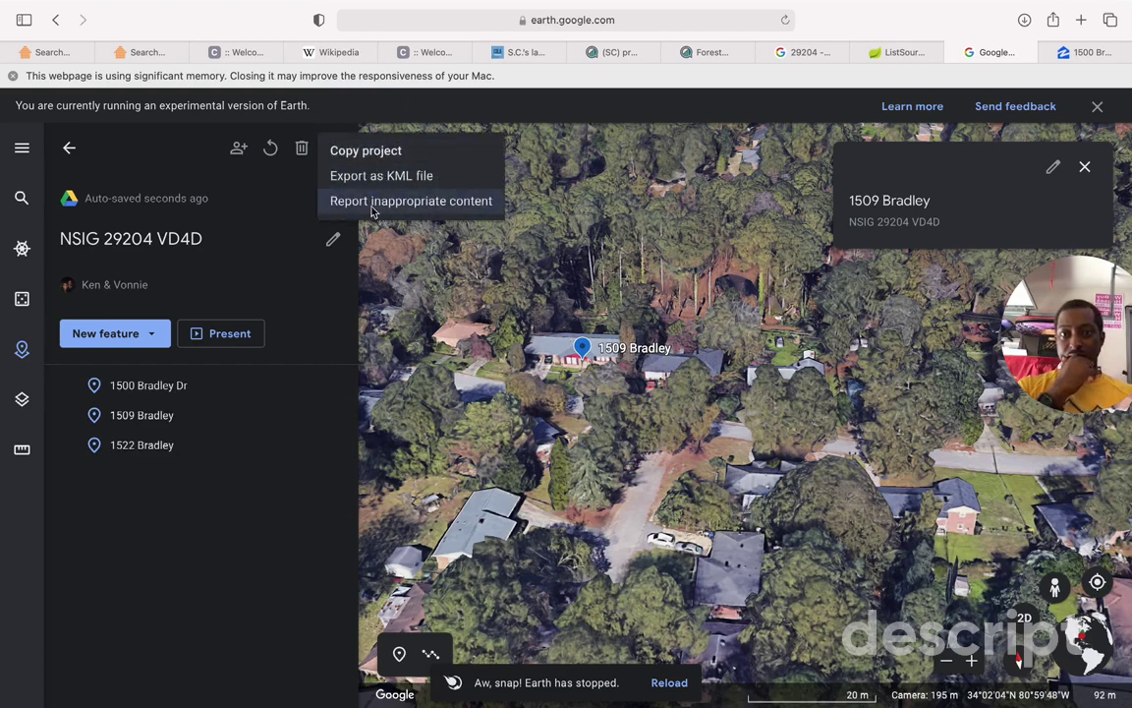
{"action": "left_click", "coordinate": [69, 150]}
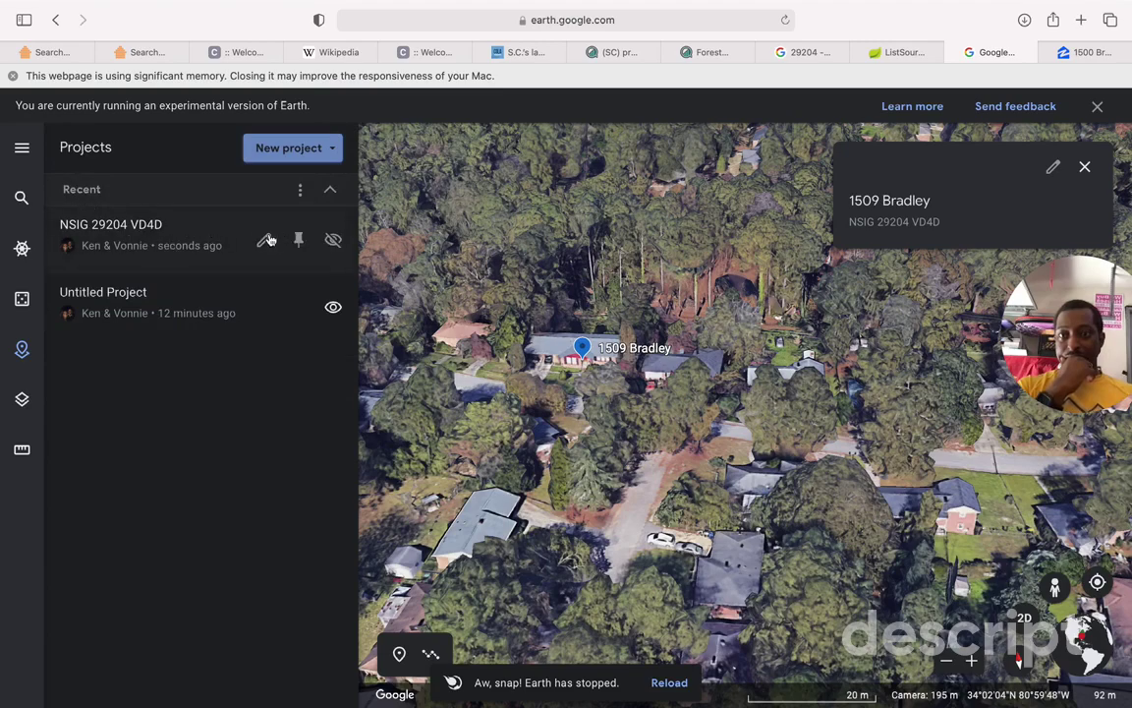
{"action": "left_click", "coordinate": [265, 240]}
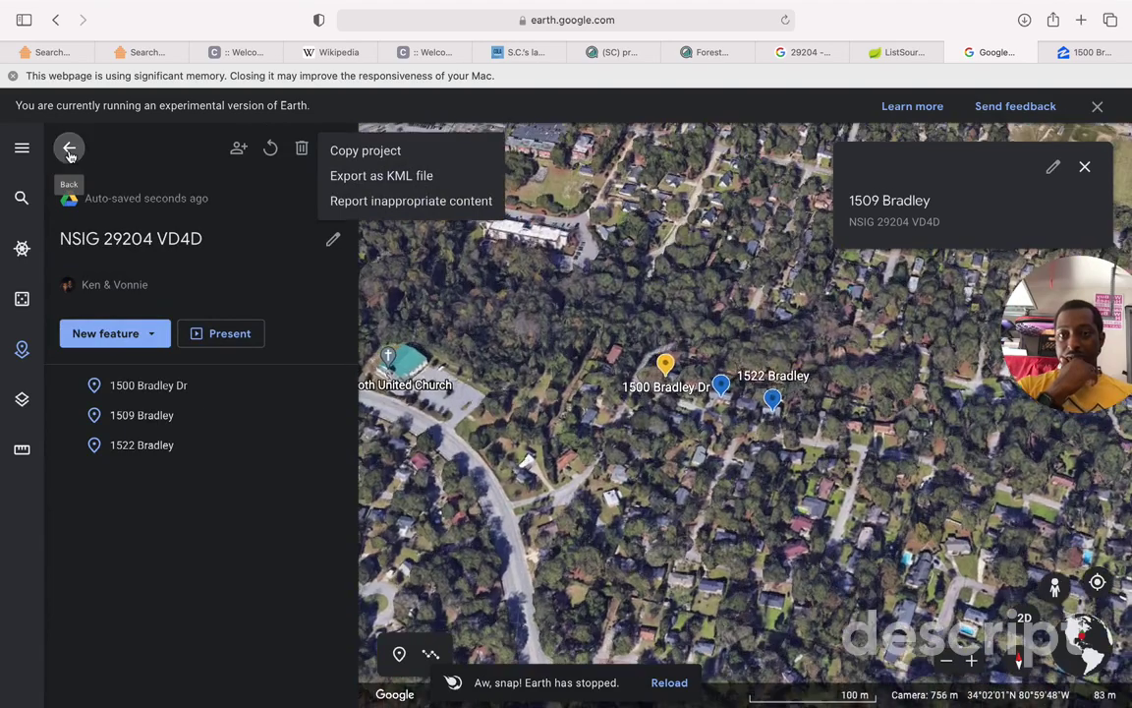
{"action": "left_click", "coordinate": [69, 147]}
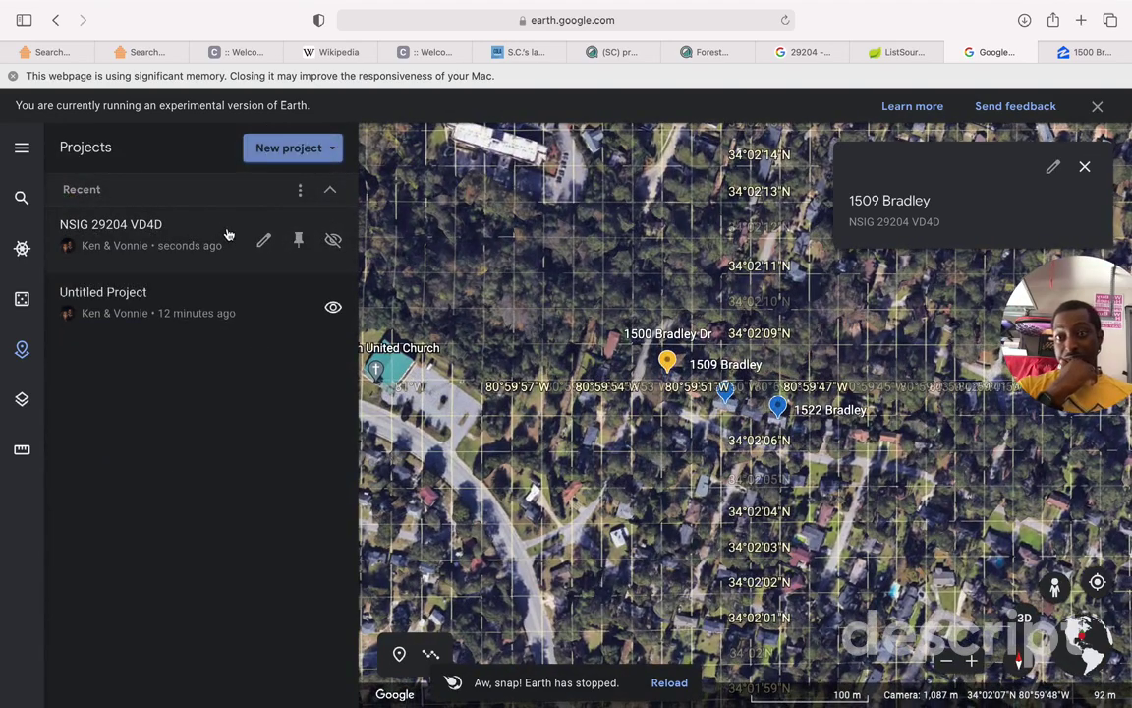
{"action": "left_click", "coordinate": [225, 236]}
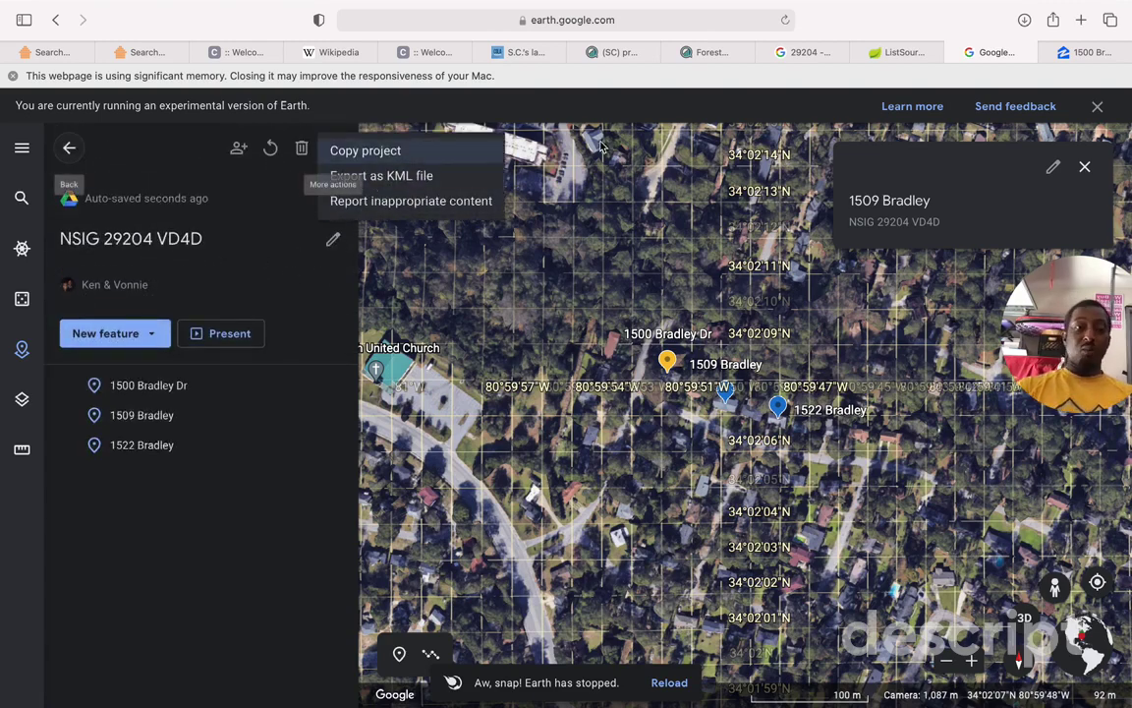
{"action": "left_click", "coordinate": [56, 54]}
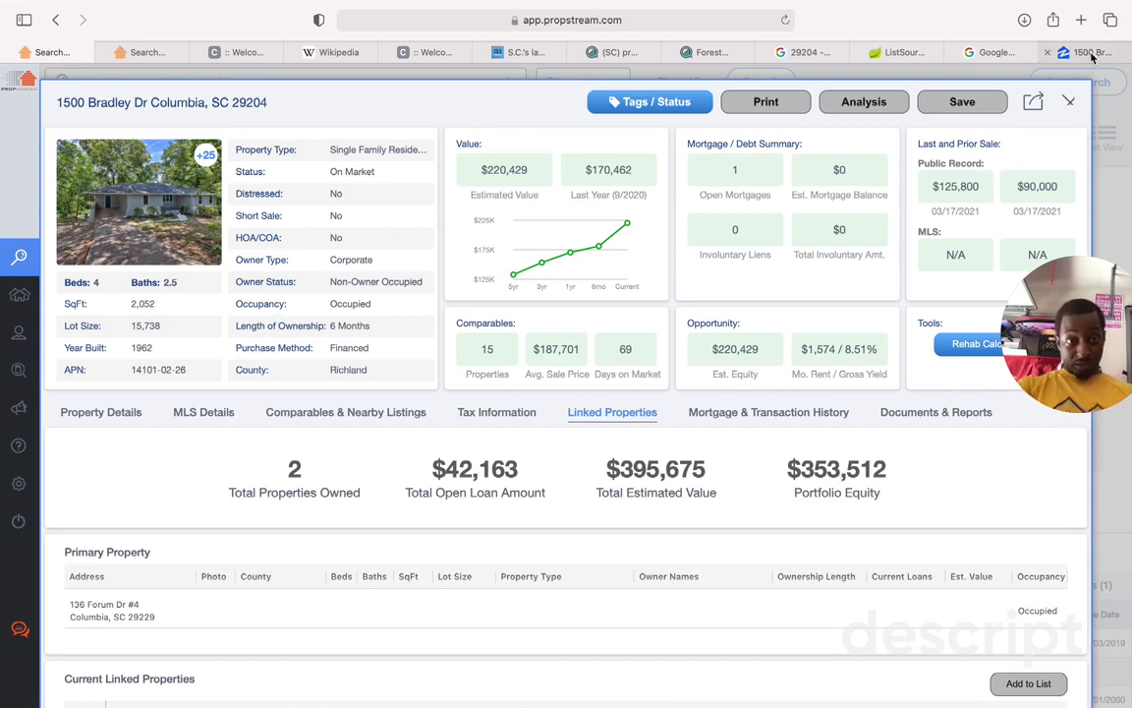
{"action": "mouse_move", "coordinate": [1091, 57]}
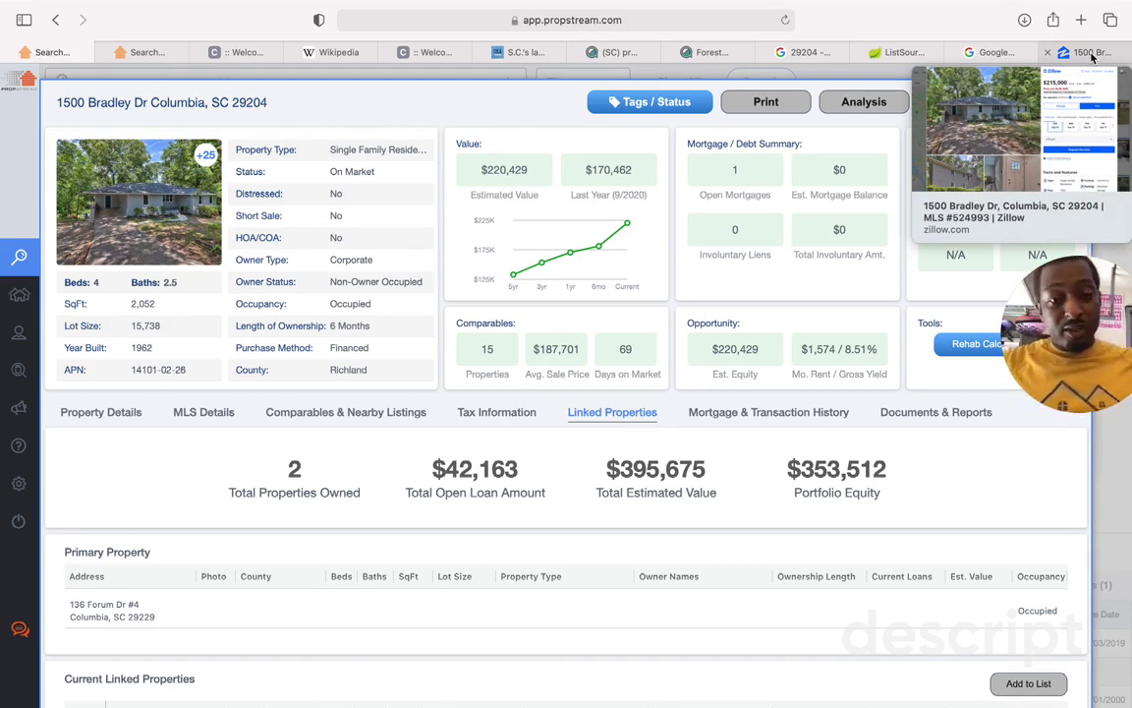
{"action": "mouse_move", "coordinate": [20, 432]}
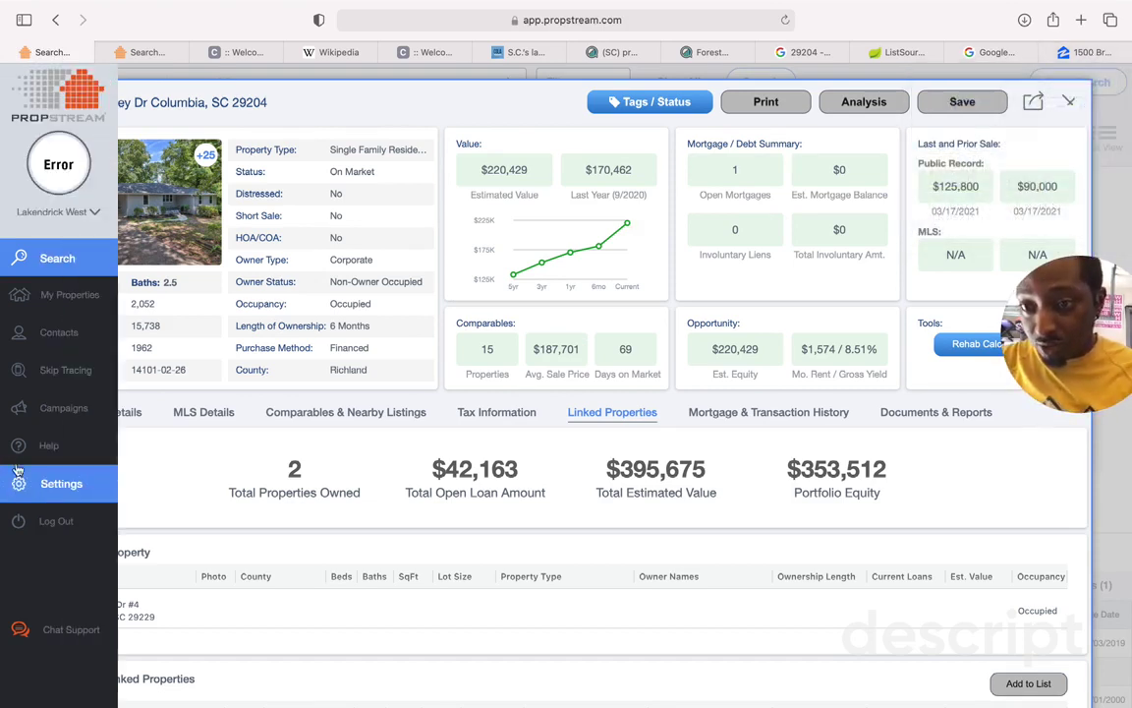
{"action": "left_click", "coordinate": [78, 335]}
{"action": "left_click", "coordinate": [77, 296]}
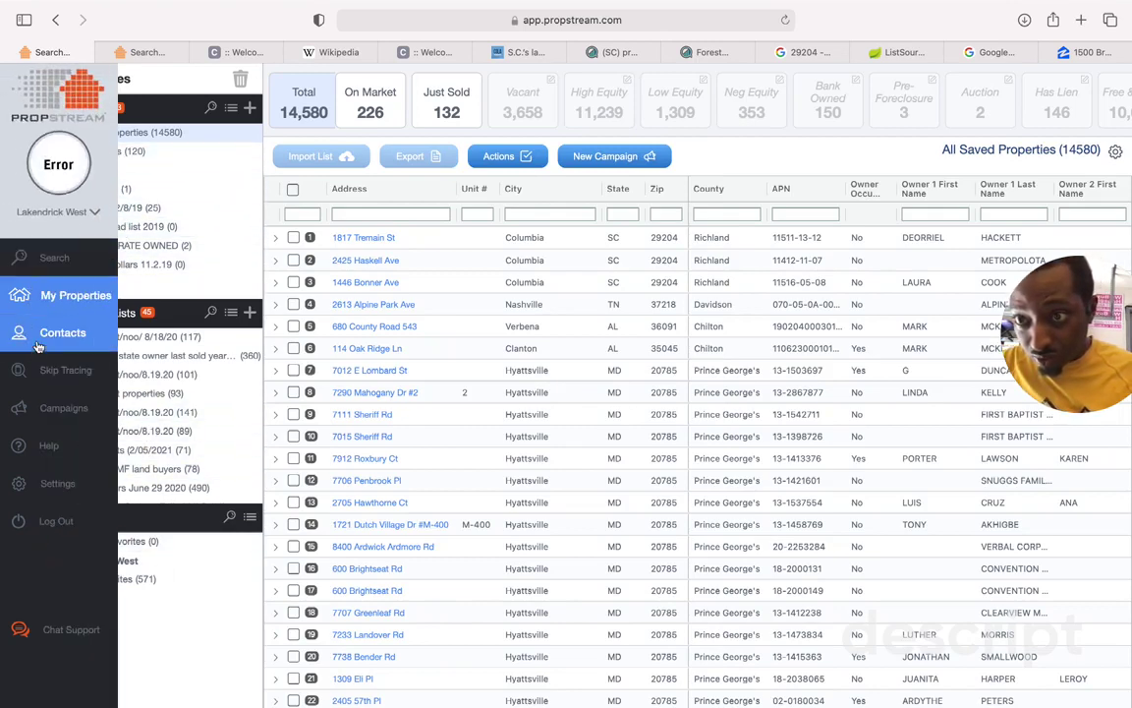
{"action": "left_click", "coordinate": [53, 339]}
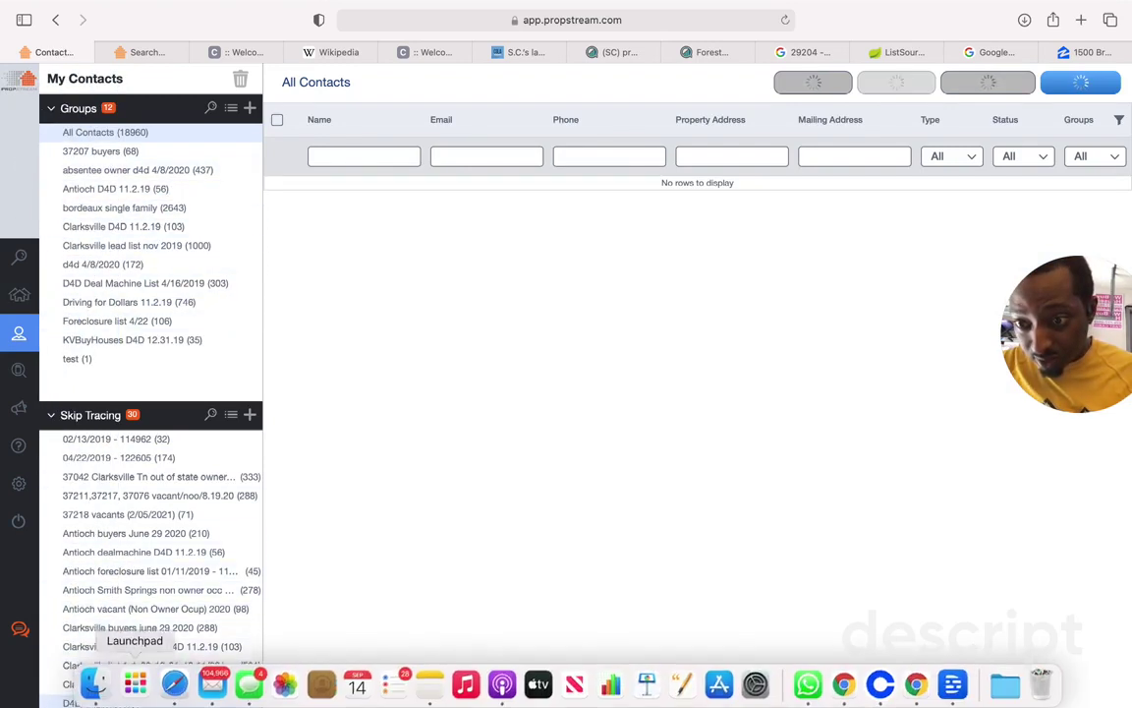
{"action": "scroll", "coordinate": [132, 573], "scroll_direction": "down", "scroll_amount": 10}
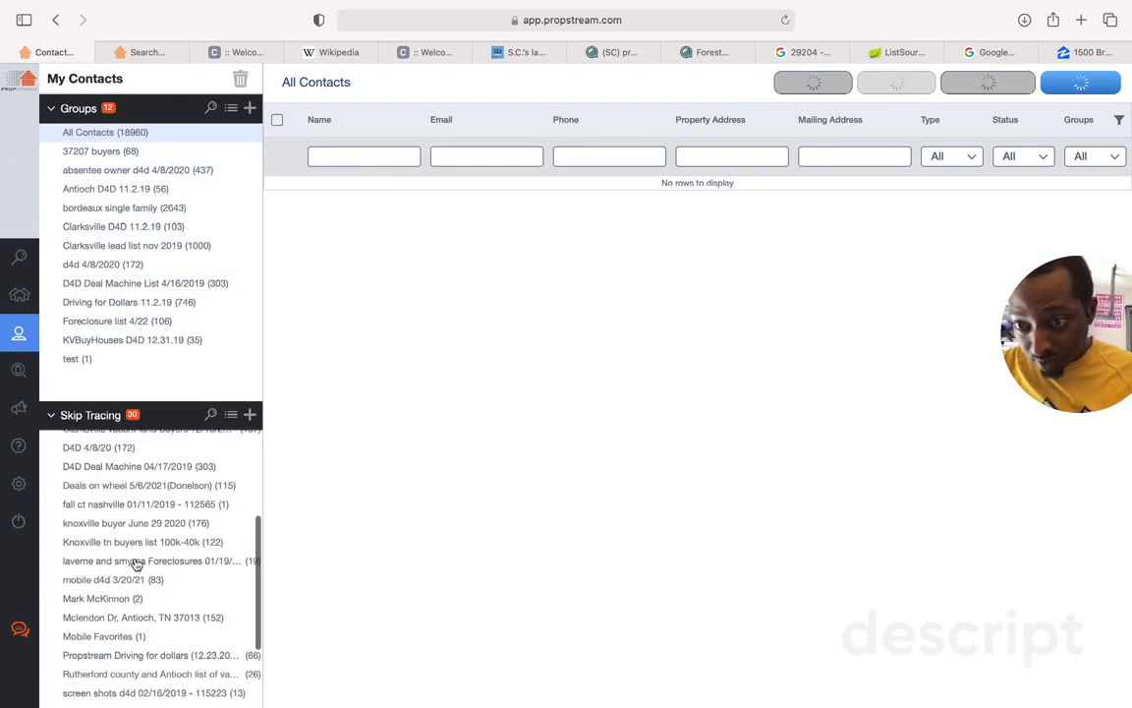
{"action": "scroll", "coordinate": [137, 564], "scroll_direction": "down", "scroll_amount": 1}
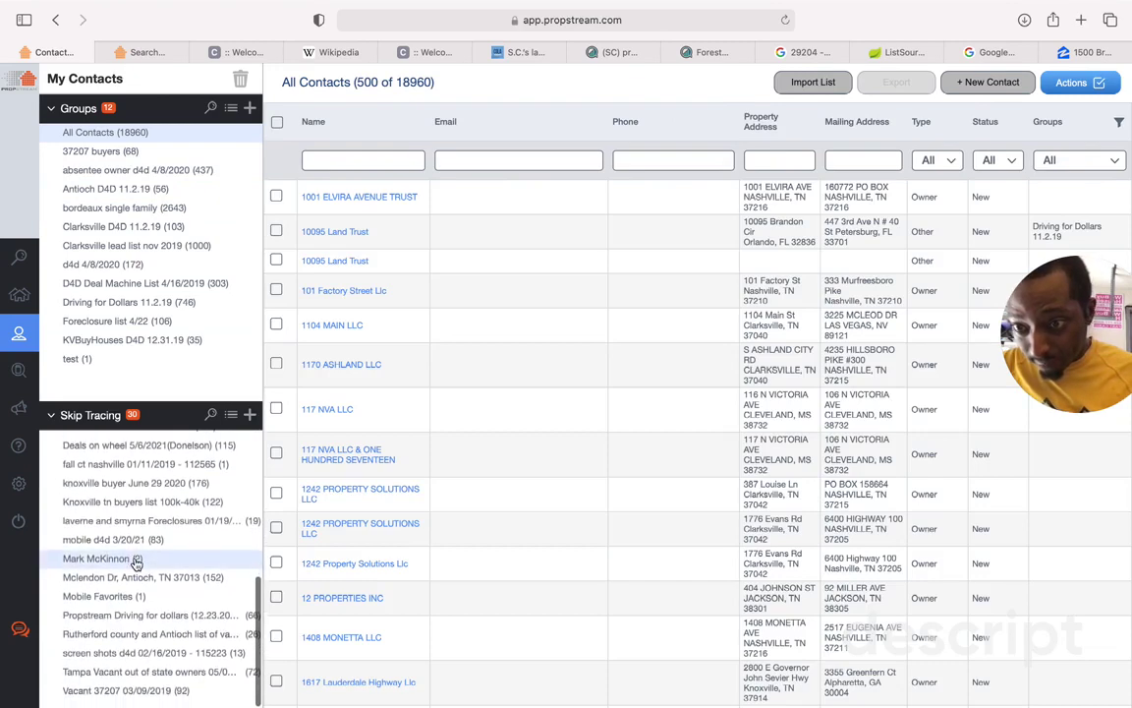
{"action": "scroll", "coordinate": [136, 563], "scroll_direction": "up", "scroll_amount": 5}
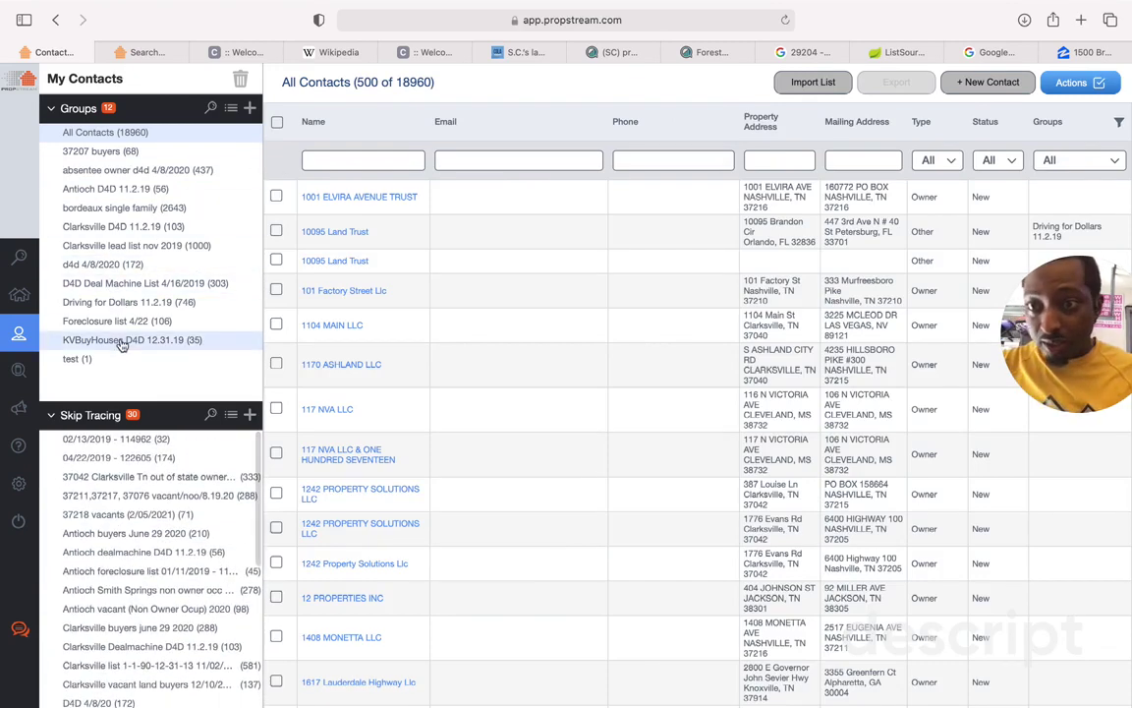
{"action": "mouse_move", "coordinate": [12, 313]}
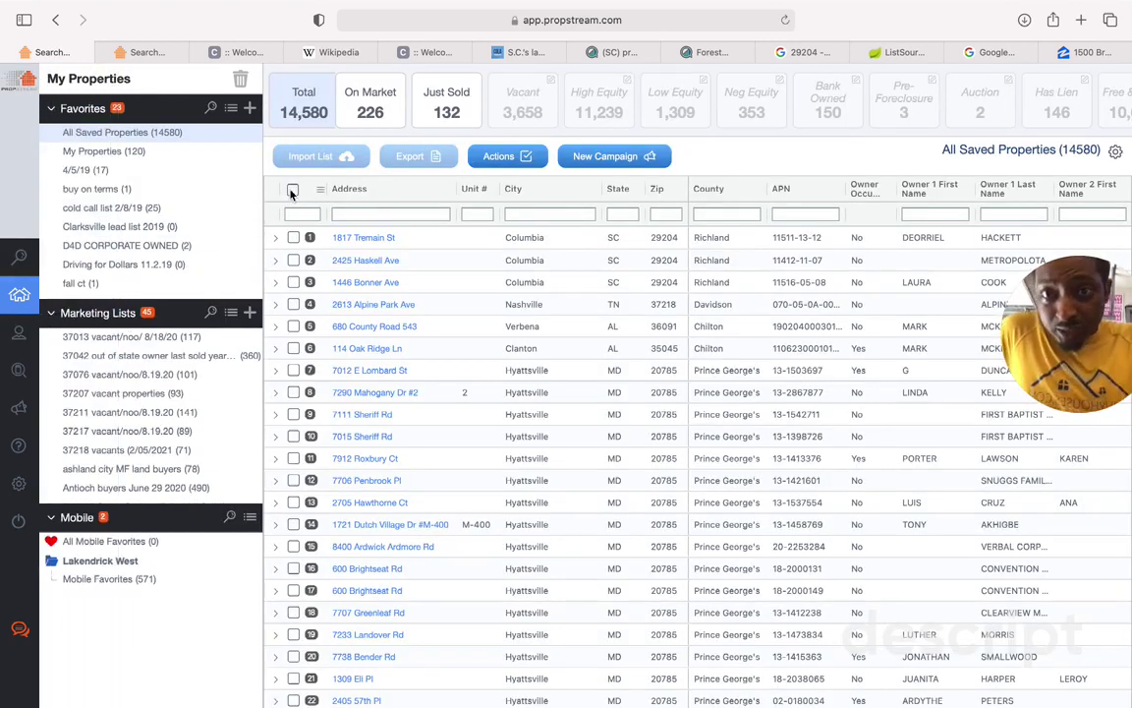
{"action": "left_click", "coordinate": [33, 261]}
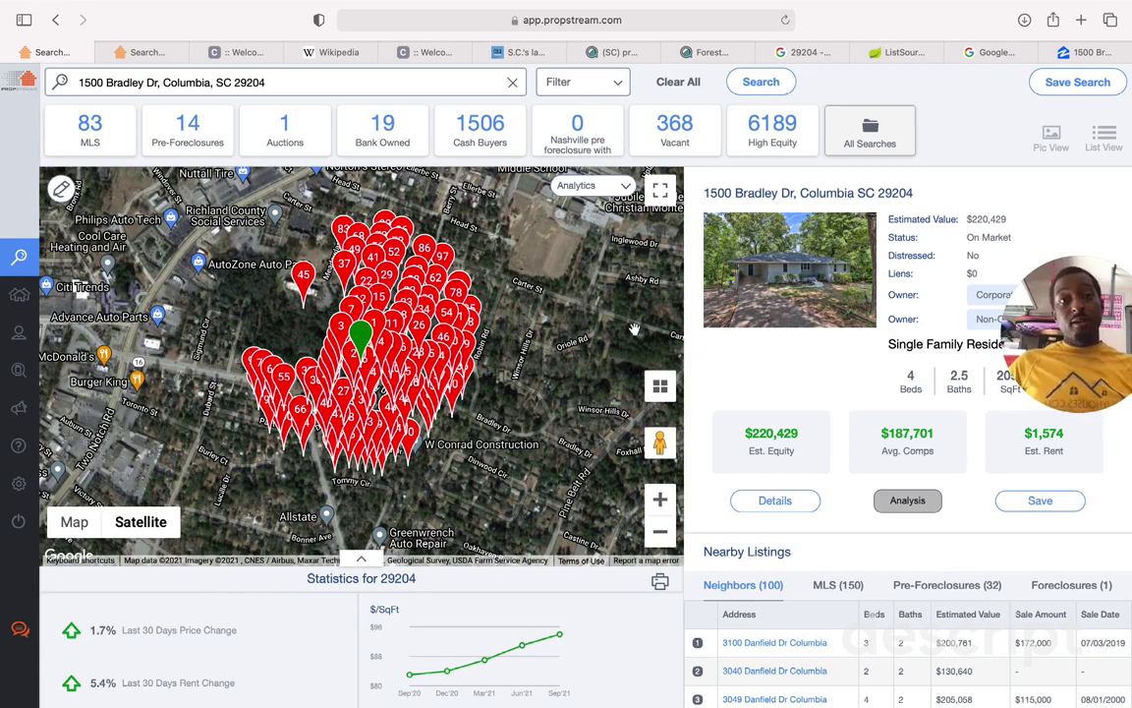
{"action": "left_click", "coordinate": [726, 55]}
{"action": "scroll", "coordinate": [620, 285], "scroll_direction": "up", "scroll_amount": 10}
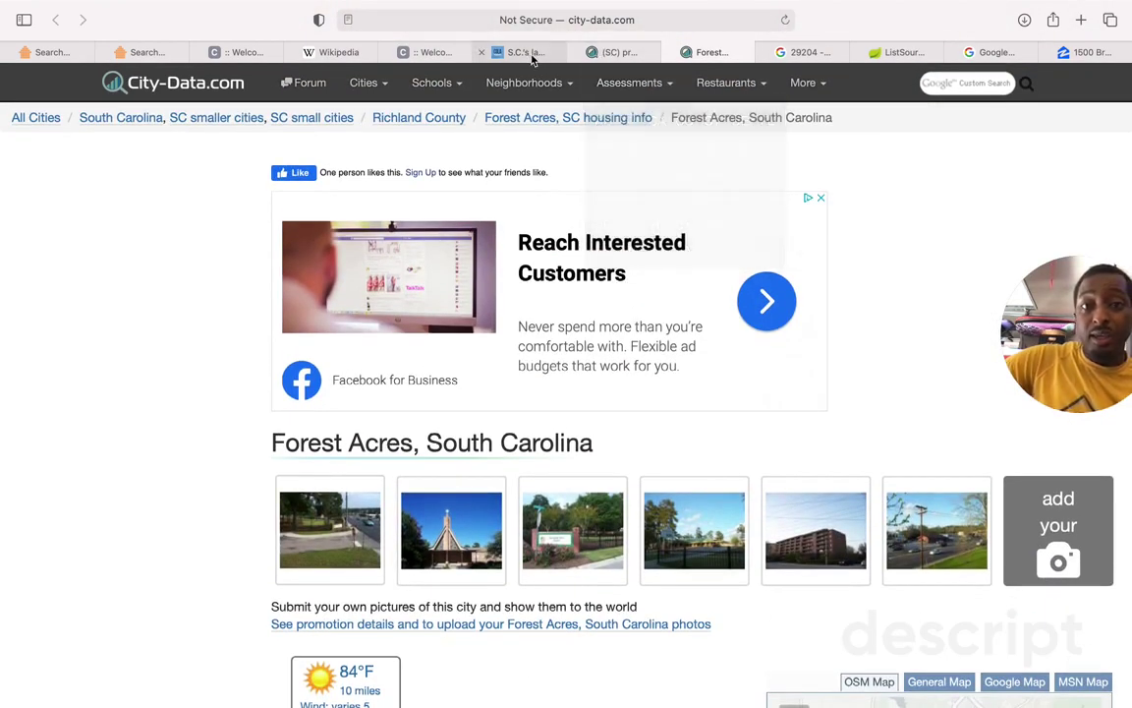
Step: Open the Columbia, SC City-Data profile after a brief look at the largest-employers article
{"action": "left_click", "coordinate": [629, 54]}
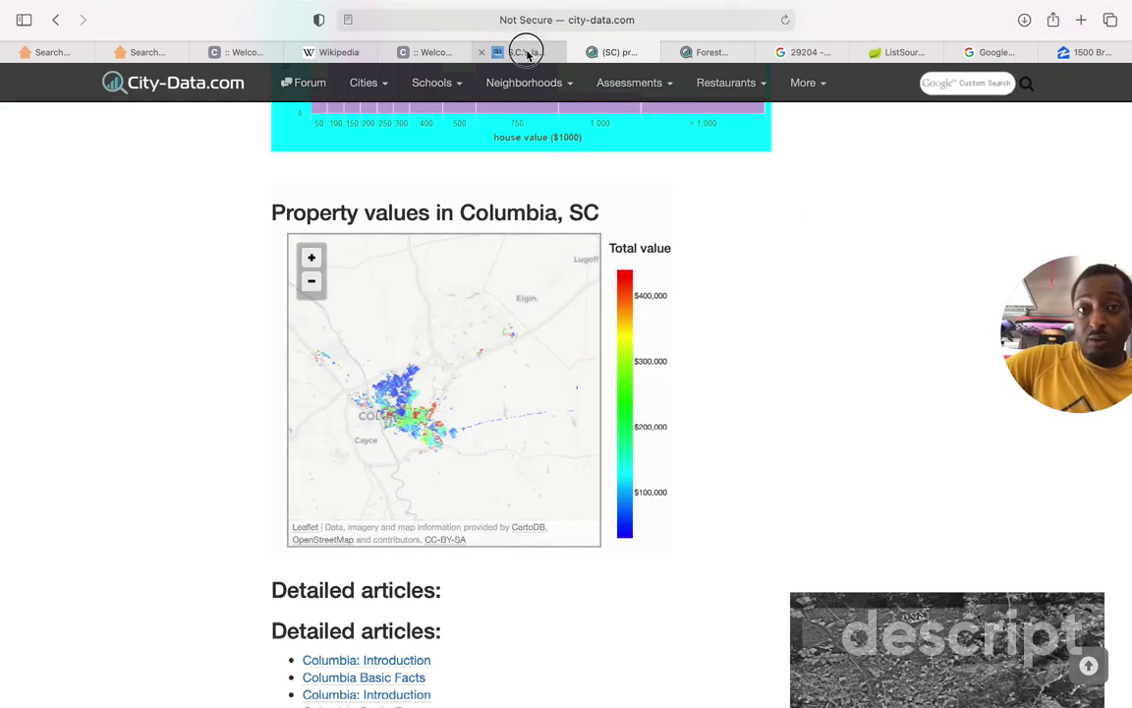
{"action": "left_click", "coordinate": [524, 49]}
{"action": "scroll", "coordinate": [438, 478], "scroll_direction": "down", "scroll_amount": 5}
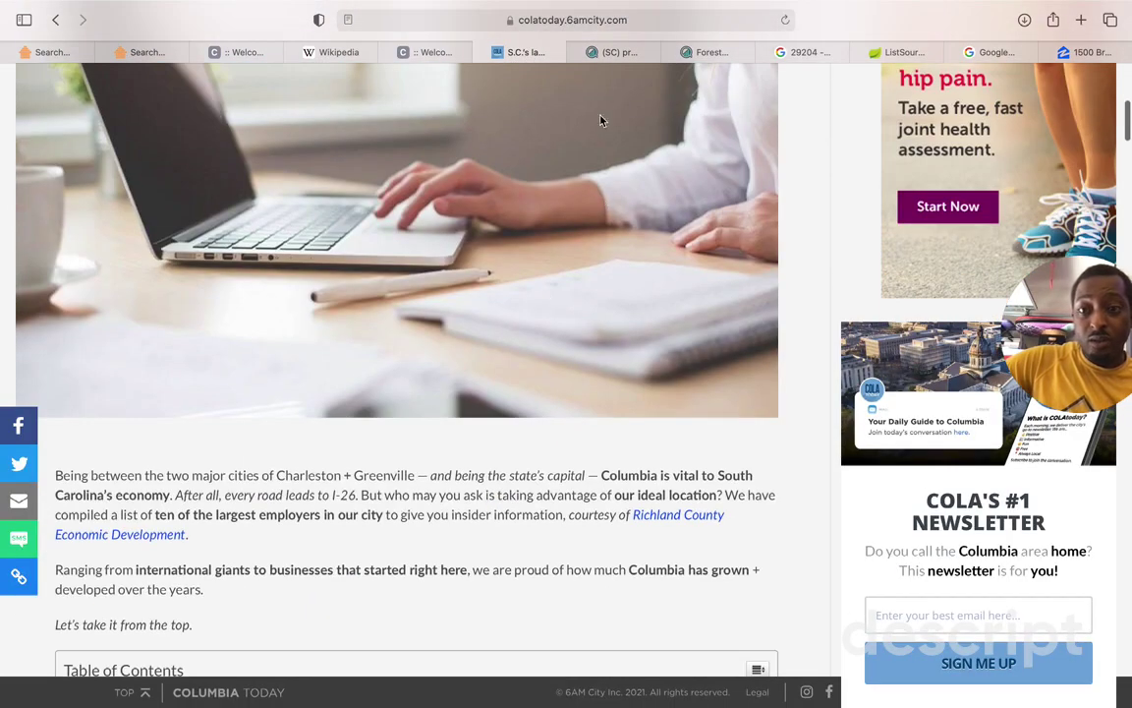
{"action": "left_click", "coordinate": [614, 52]}
Step: Scroll the Columbia profile to the Nearest cities list showing Forest Acres at 1.7 miles
{"action": "scroll", "coordinate": [486, 634], "scroll_direction": "down", "scroll_amount": 10}
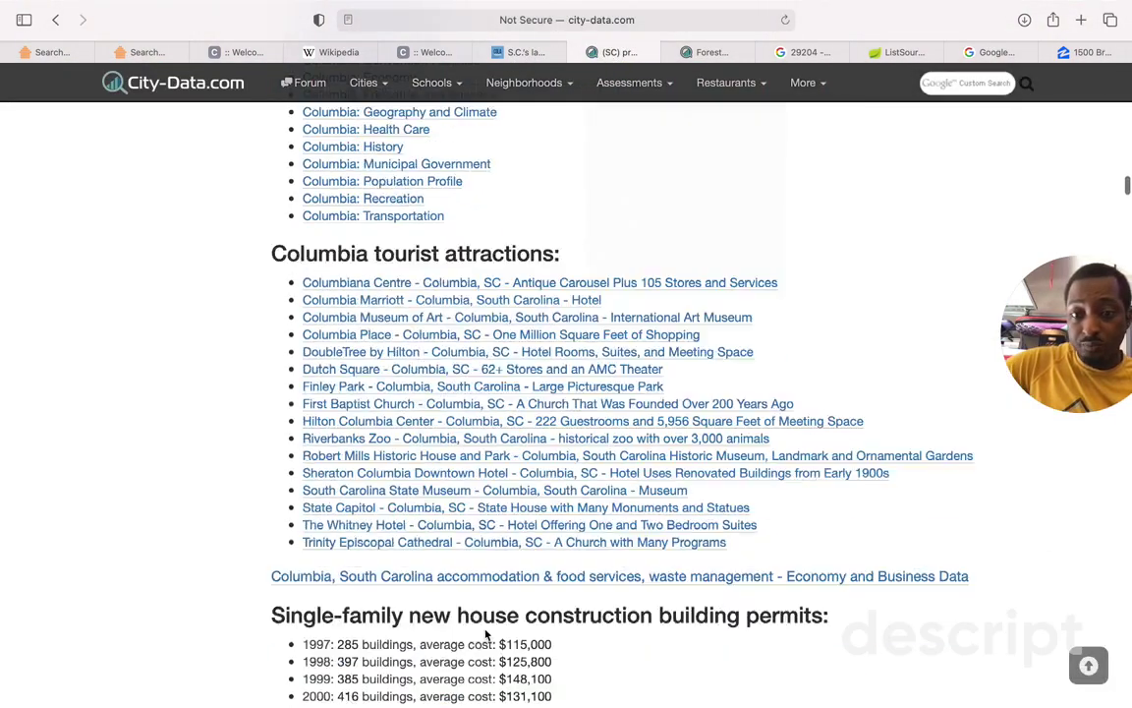
{"action": "scroll", "coordinate": [486, 634], "scroll_direction": "down", "scroll_amount": 20}
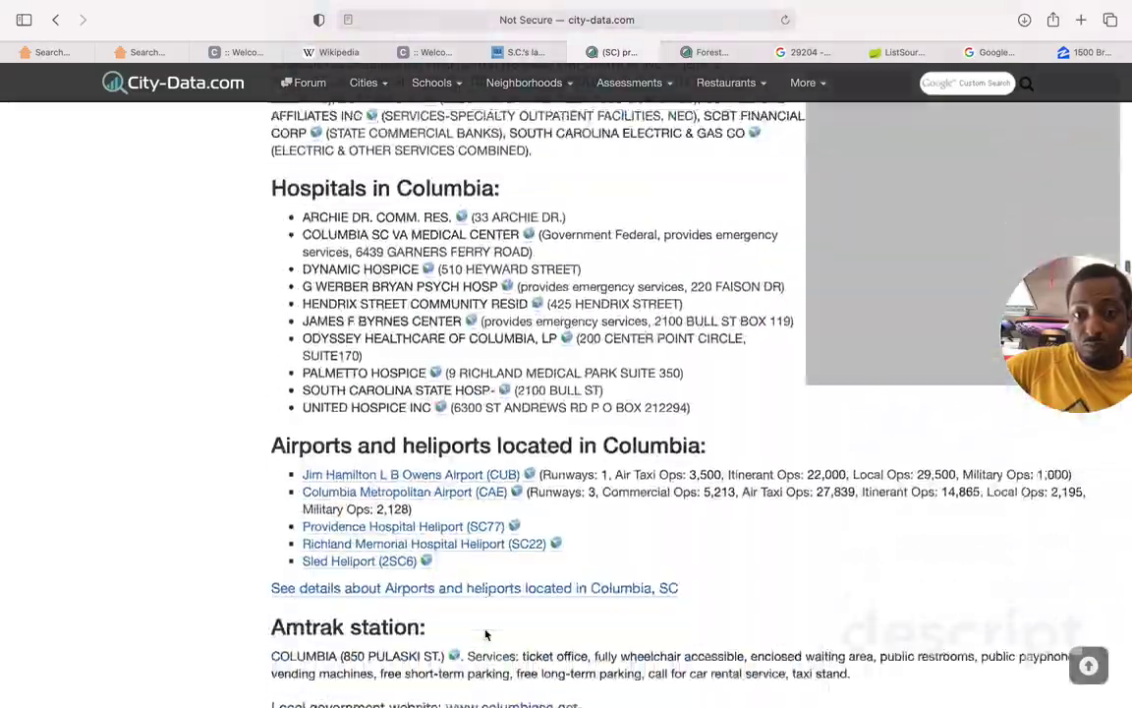
{"action": "scroll", "coordinate": [486, 634], "scroll_direction": "down", "scroll_amount": 15}
{"action": "scroll", "coordinate": [486, 634], "scroll_direction": "up", "scroll_amount": 15}
{"action": "scroll", "coordinate": [486, 634], "scroll_direction": "down", "scroll_amount": 1}
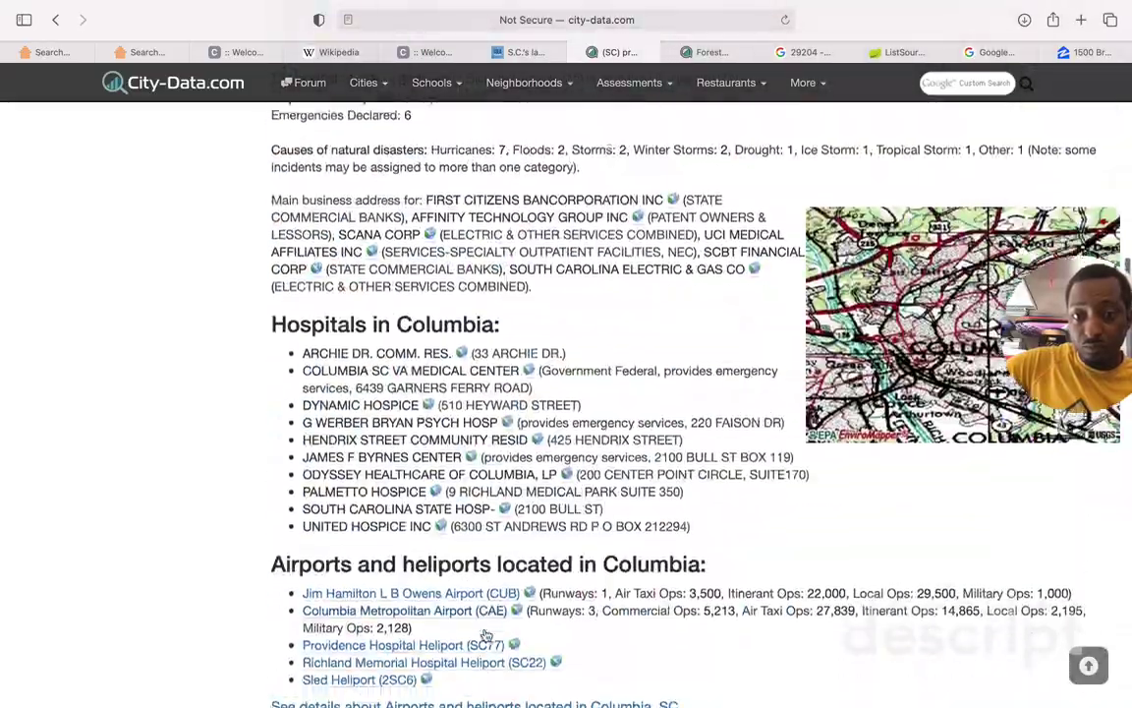
{"action": "scroll", "coordinate": [485, 633], "scroll_direction": "up", "scroll_amount": 5}
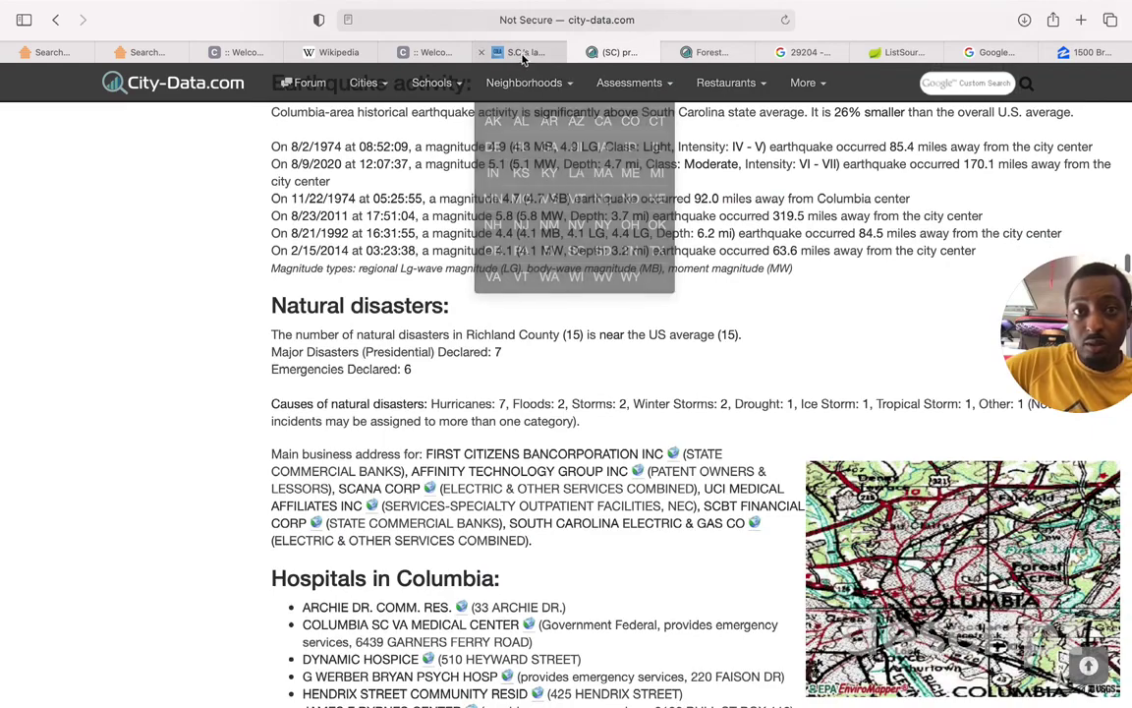
{"action": "scroll", "coordinate": [421, 463], "scroll_direction": "up", "scroll_amount": 12}
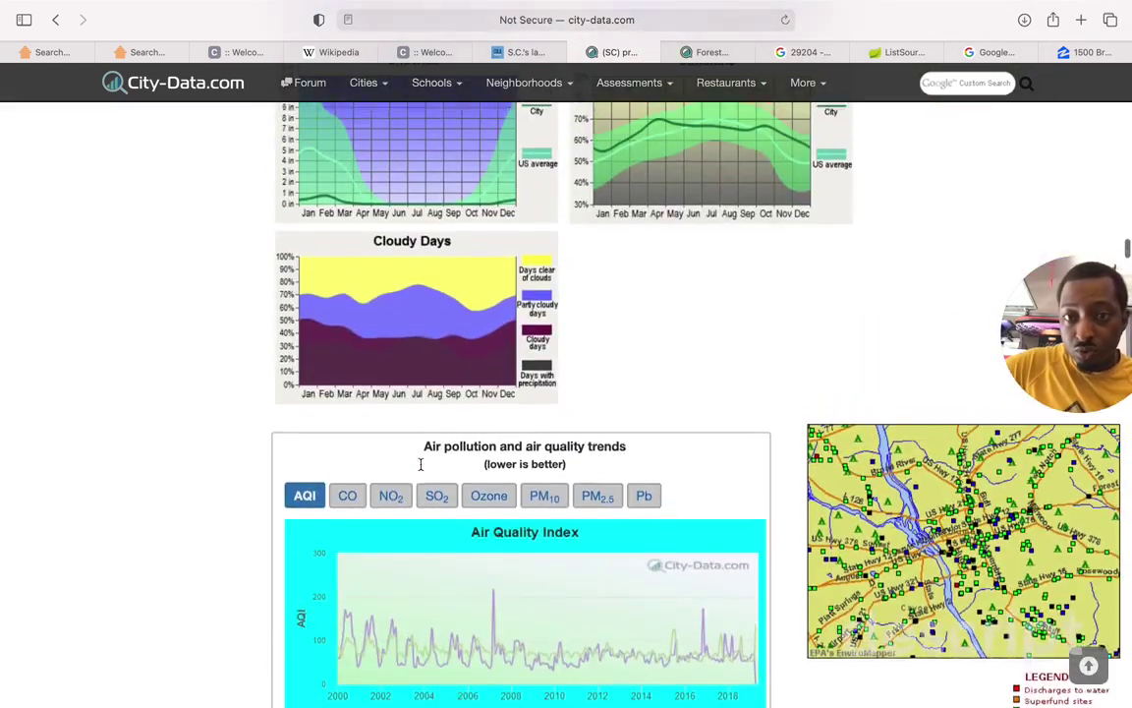
{"action": "scroll", "coordinate": [420, 463], "scroll_direction": "up", "scroll_amount": 15}
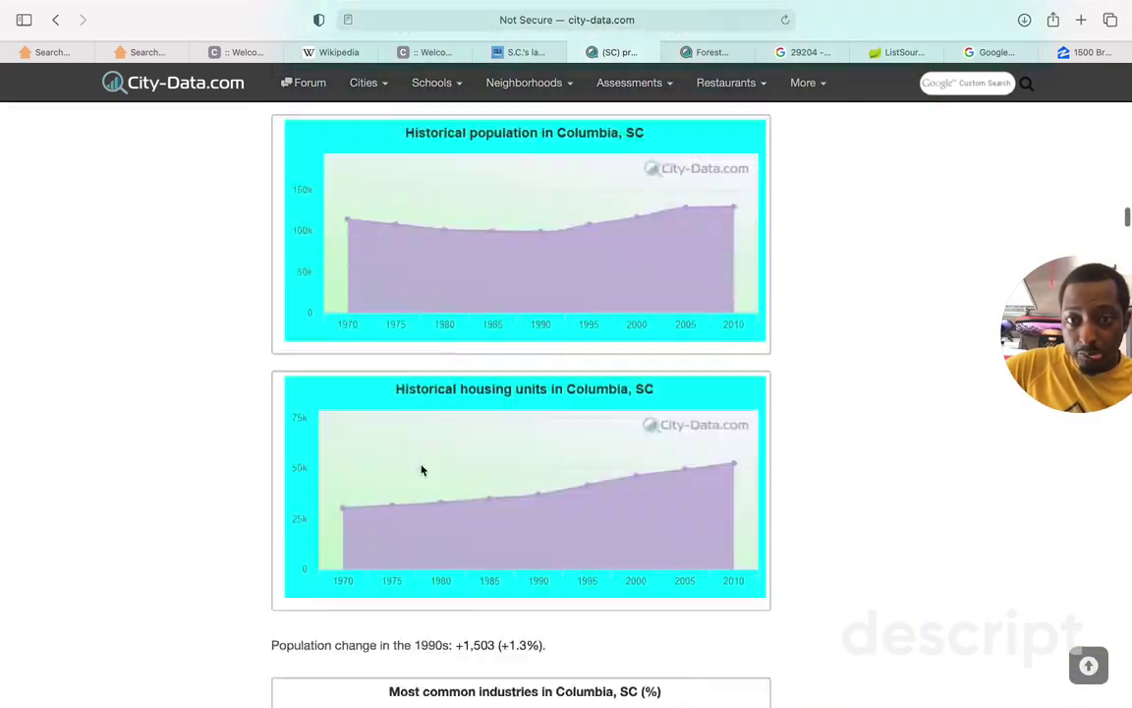
{"action": "scroll", "coordinate": [422, 468], "scroll_direction": "up", "scroll_amount": 20}
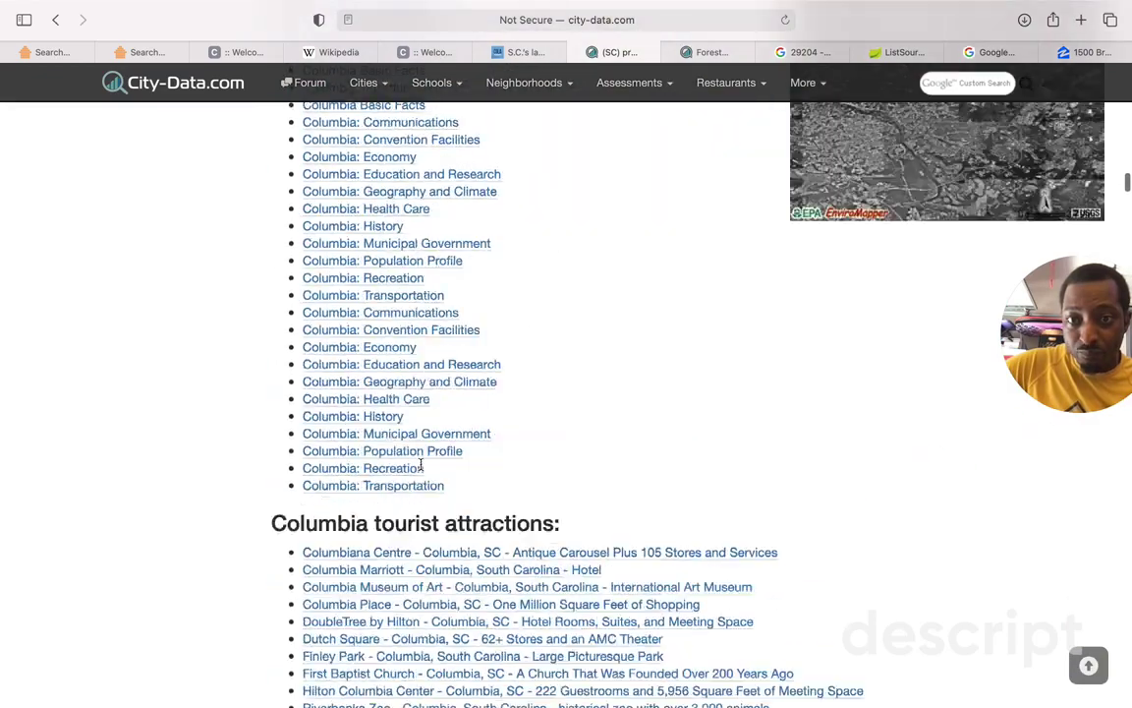
{"action": "scroll", "coordinate": [421, 463], "scroll_direction": "up", "scroll_amount": 15}
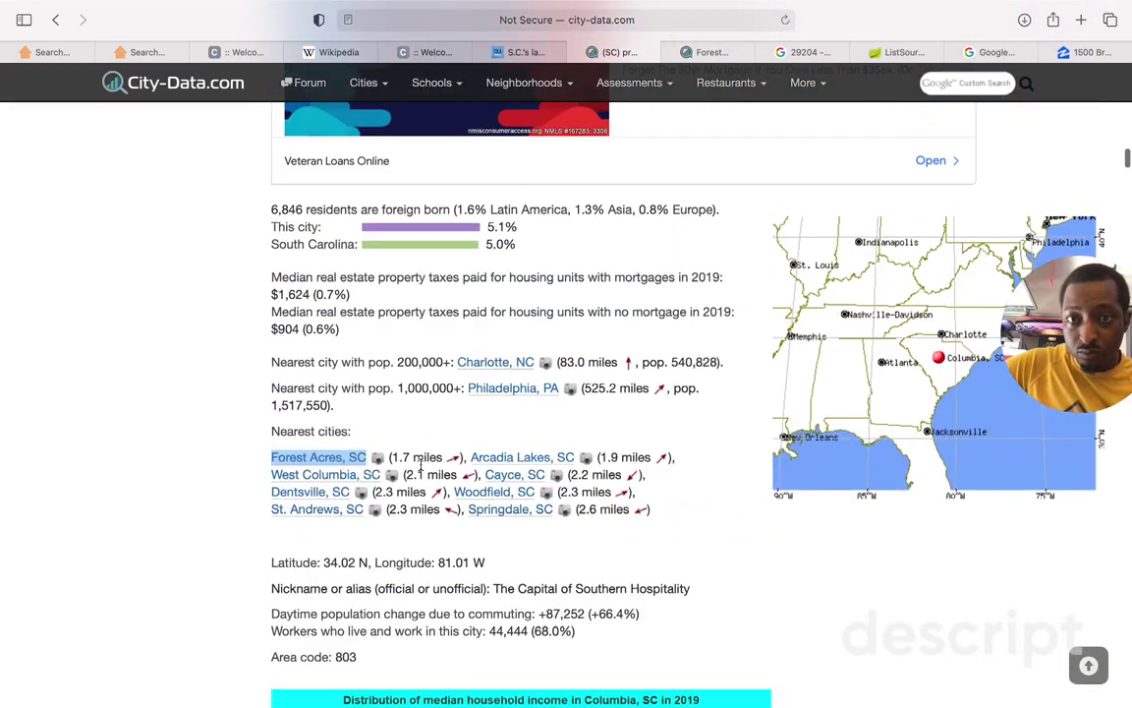
{"action": "left_click", "coordinate": [601, 560]}
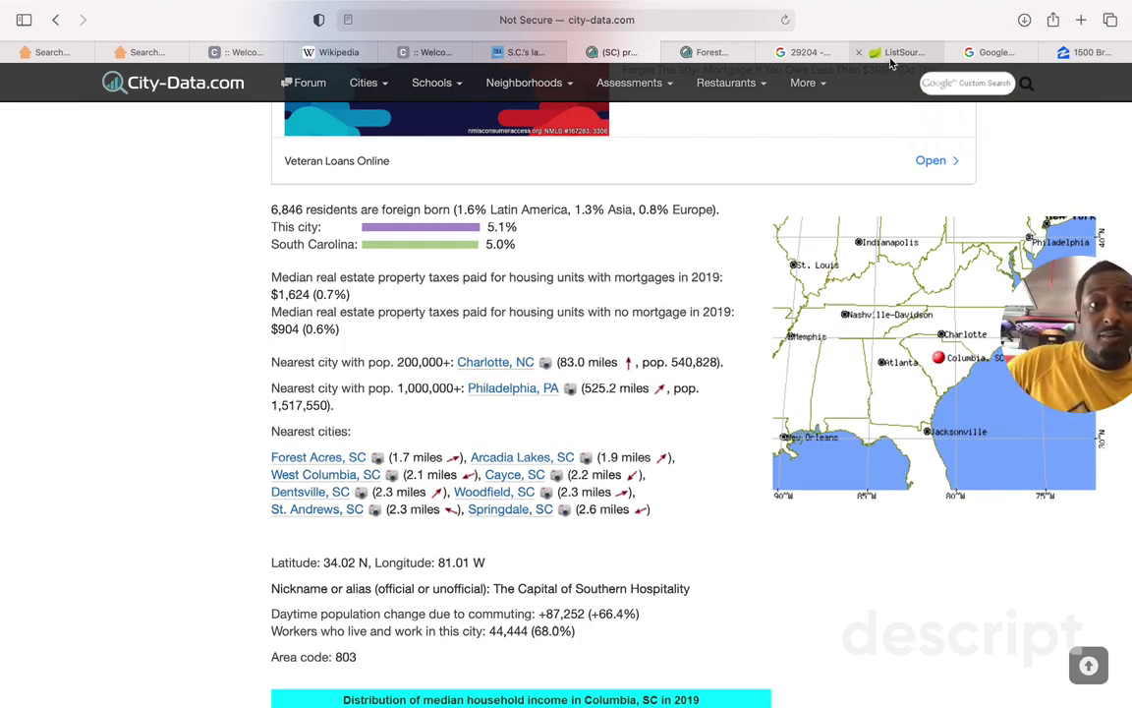
{"action": "mouse_move", "coordinate": [890, 63]}
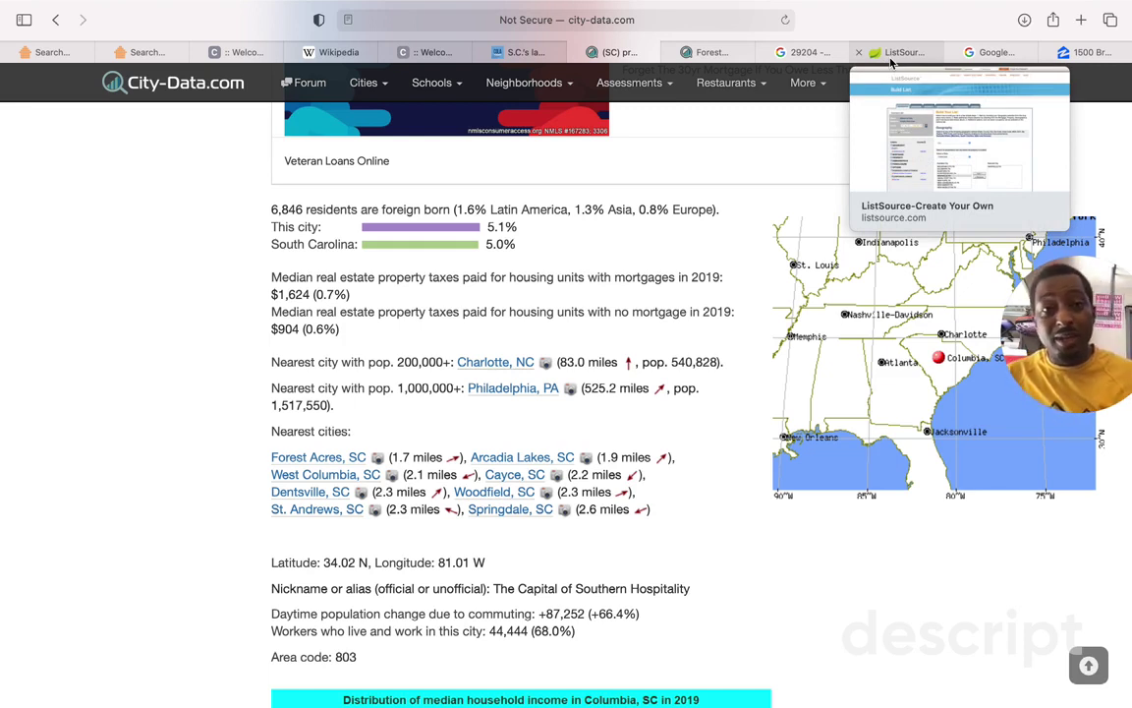